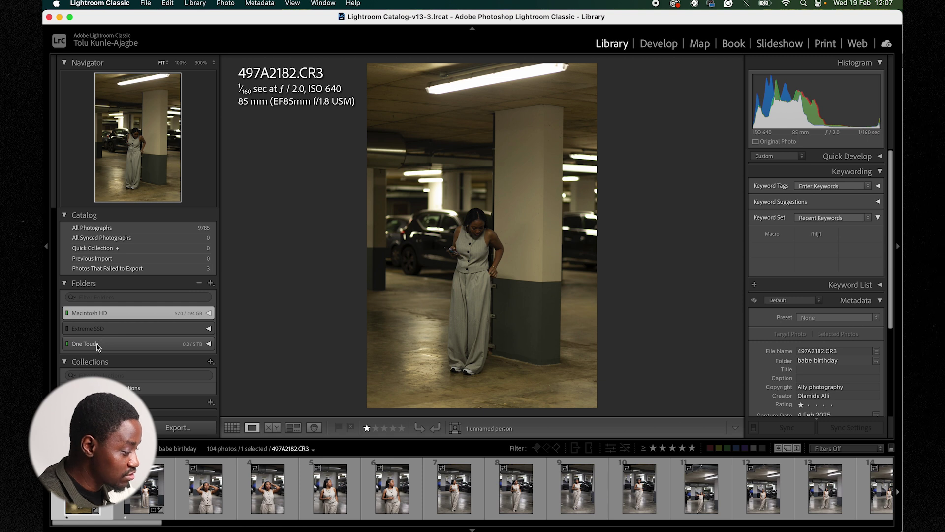
Expand the Macintosh HD folders and look through the babe birthday photos as a grid before returning to Loupe view
left_click(175, 328)
left_click(173, 316)
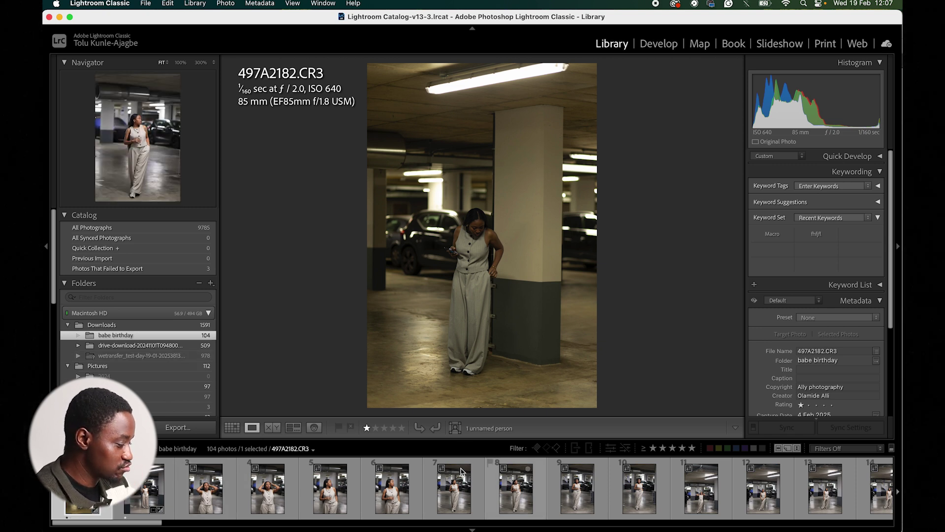
left_click(232, 428)
scroll(471, 295, "down", 10)
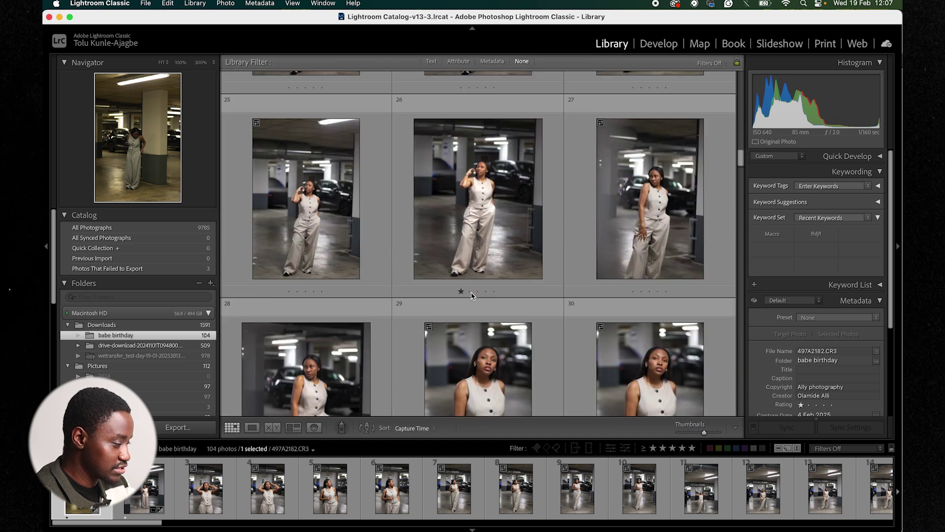
left_click(253, 429)
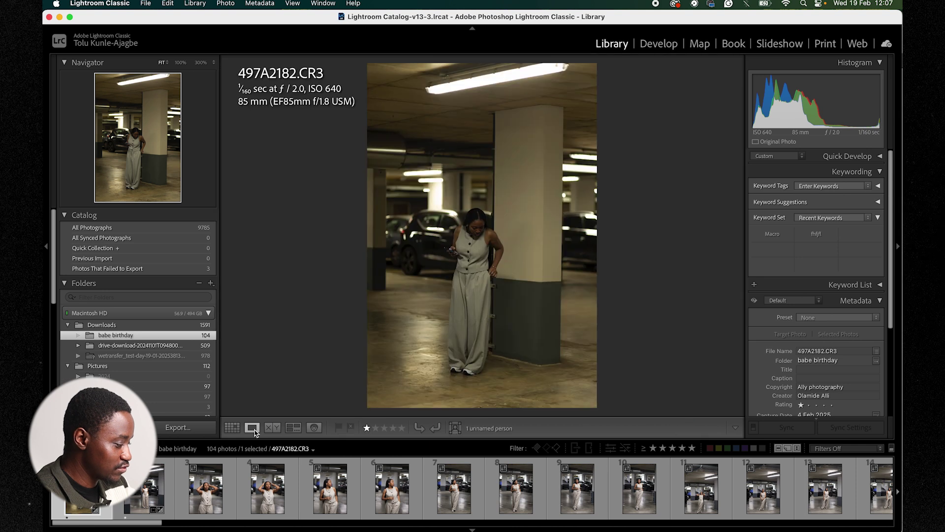
Browse the babe birthday photos one at a time up to 497A2197.CR3
key("Right")
key("Right")
key("Right")
key("Right")
key("Right")
key("Right")
key("Right")
key("Right")
key("Right")
key("Right")
key("Right")
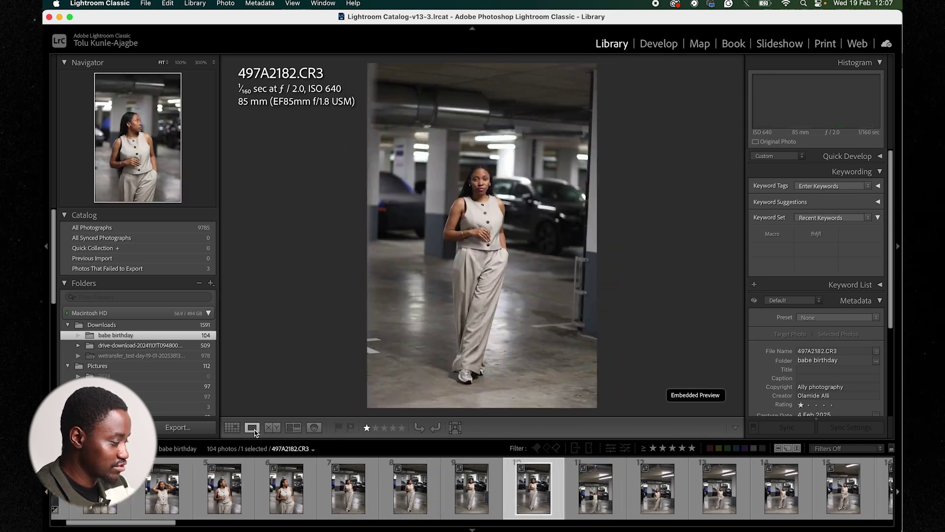
key("Right")
key("Right")
key("Right")
key("Right")
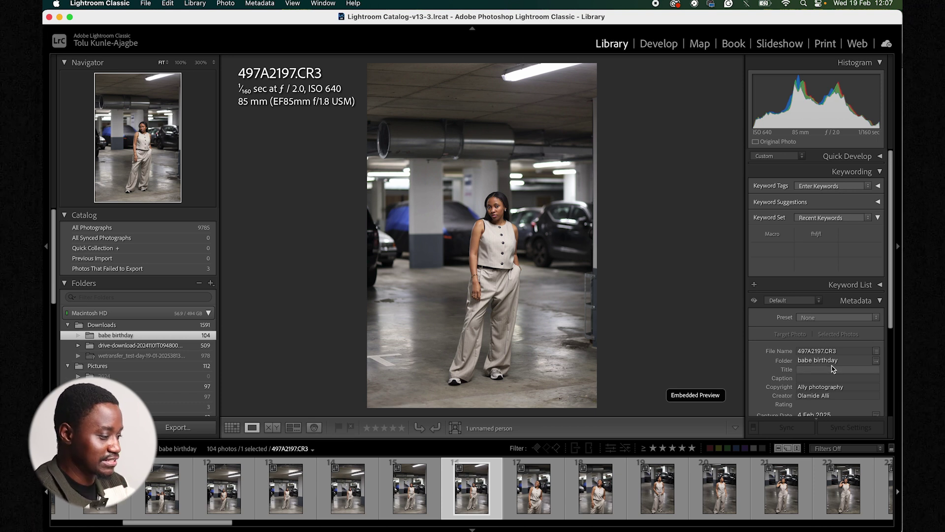
Collapse the Keywording section and review which fields can be included in the default Metadata display
scroll(832, 365, "down", 2)
scroll(854, 301, "up", 2)
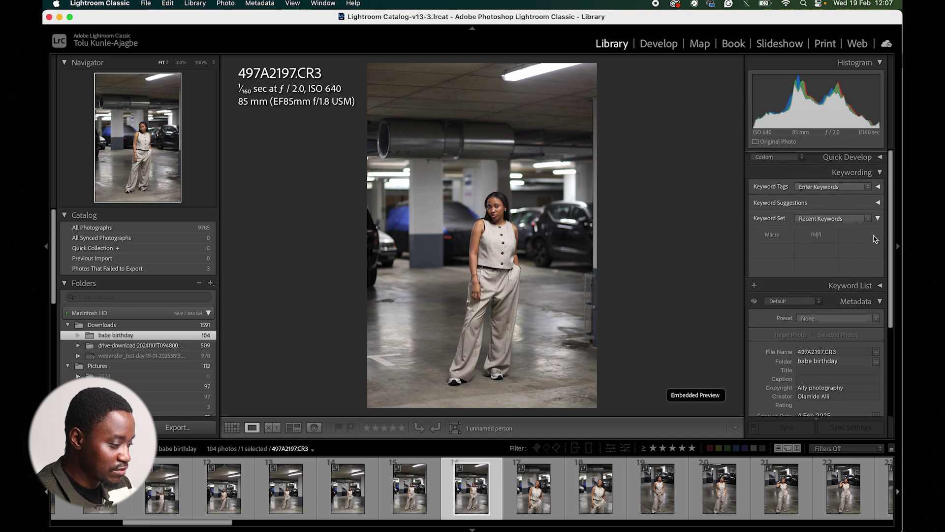
left_click(872, 173)
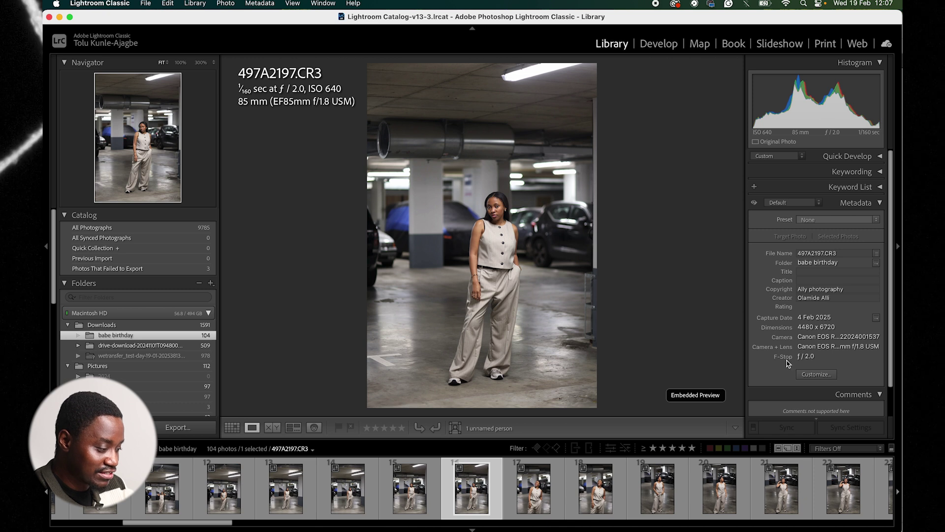
left_click(809, 373)
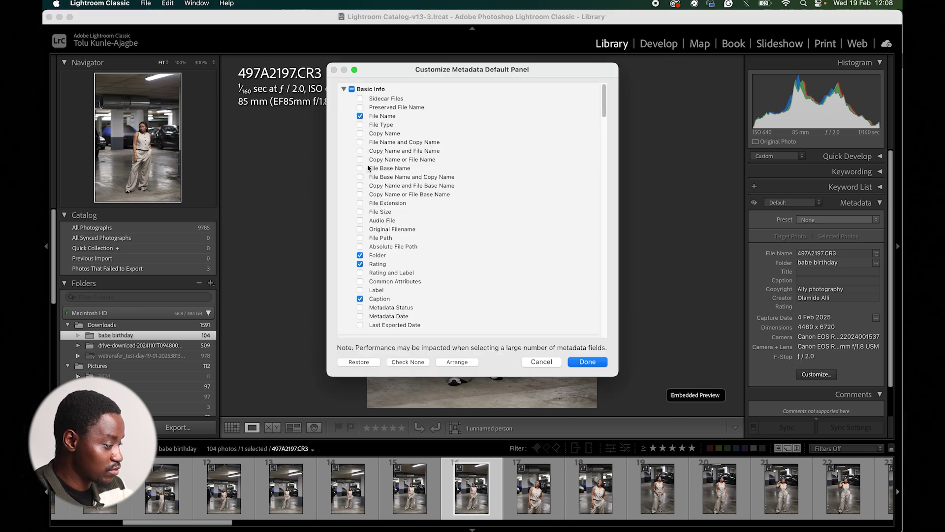
left_click(574, 363)
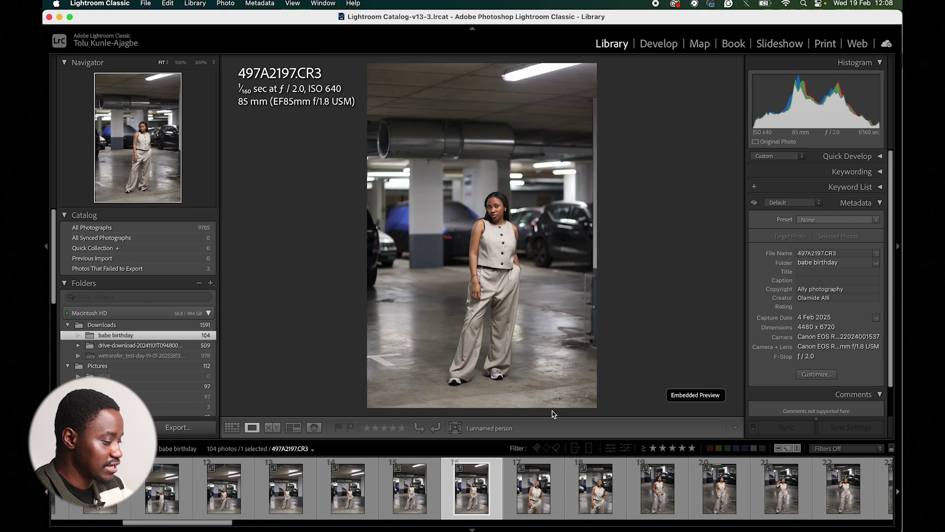
Advance to photo 497A2200.CR3 and bring the start of the thumbnail strip back into view
key("Right")
key("Right")
key("Right")
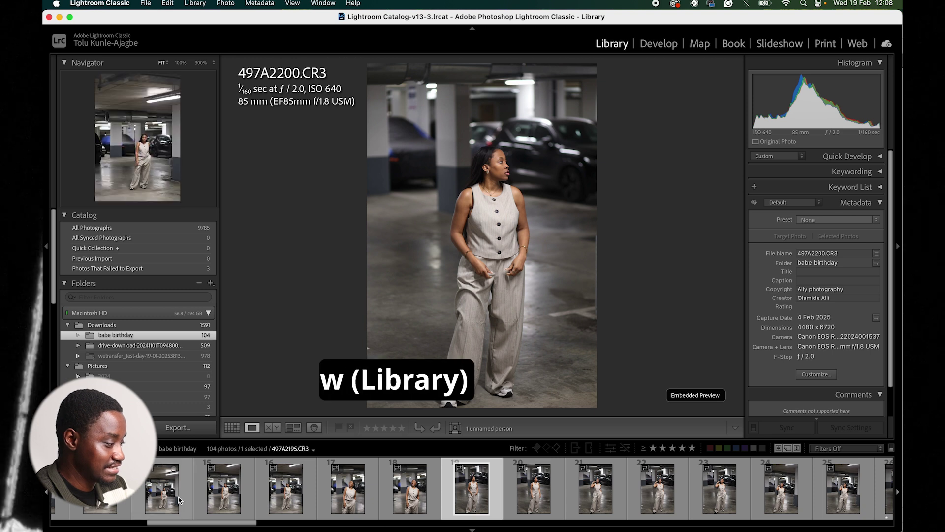
scroll(174, 492, "up", 2)
scroll(175, 502, "up", 5)
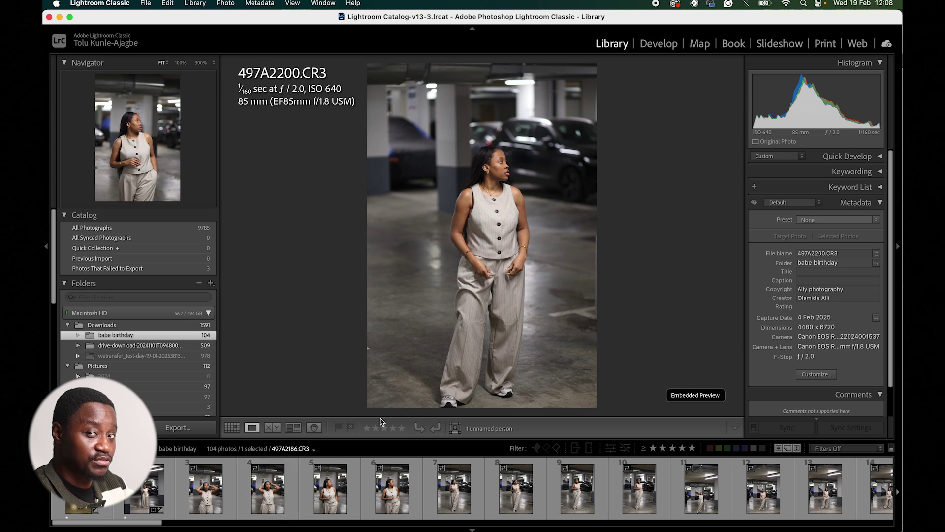
View photo 497A2200.CR3 in the Develop module and return to the Library's Loupe view
left_click(655, 48)
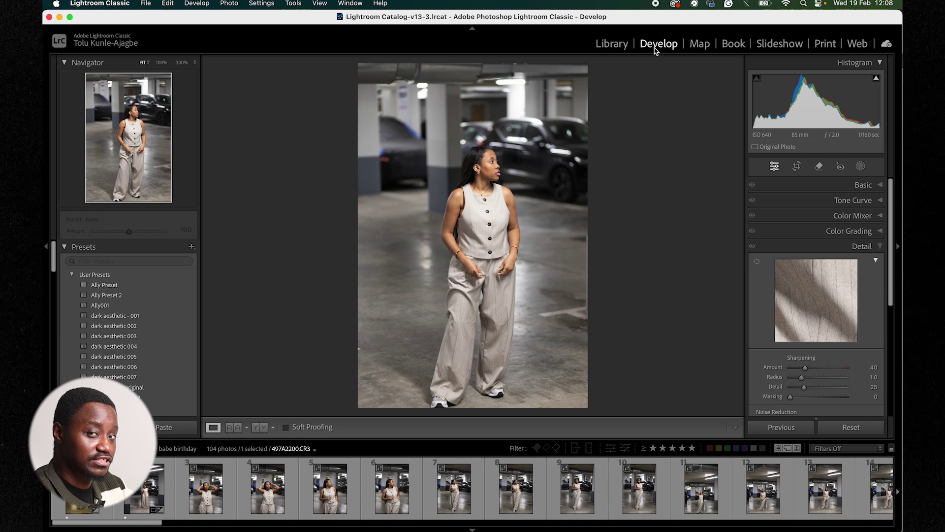
key("e")
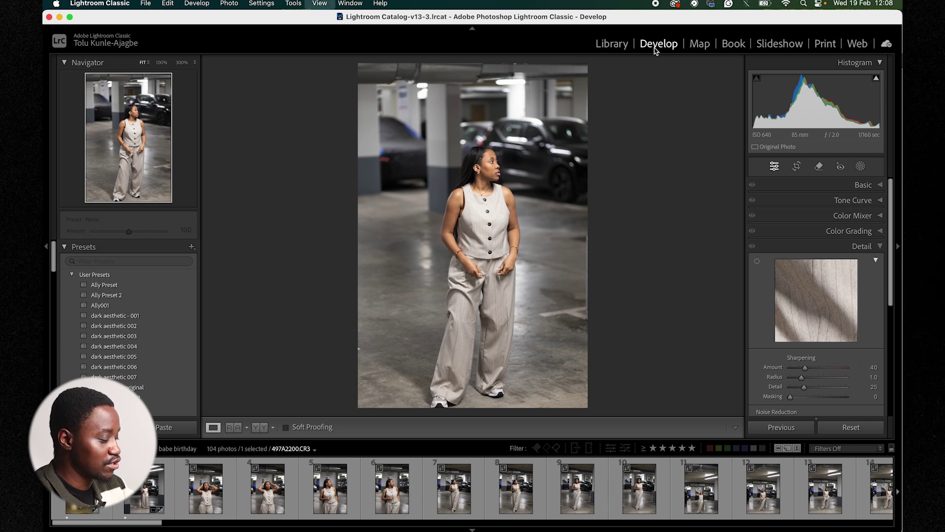
key("d")
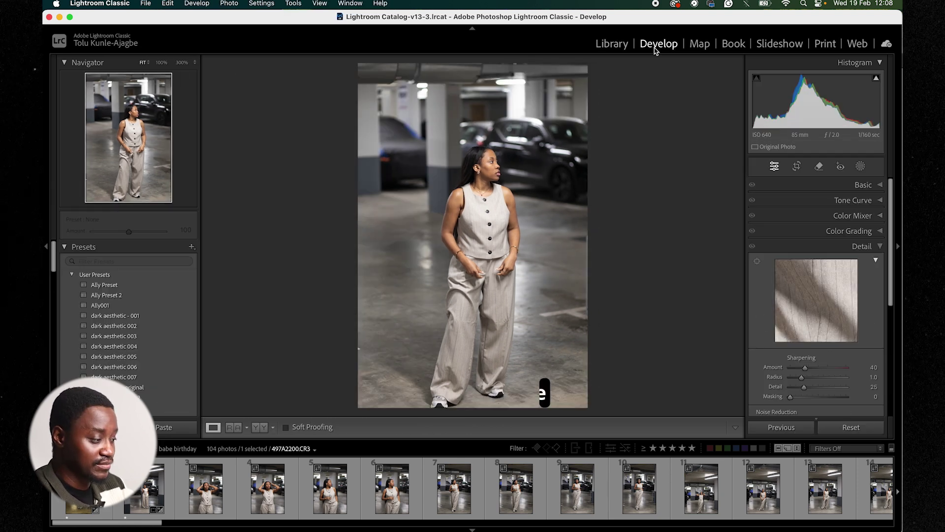
key("e")
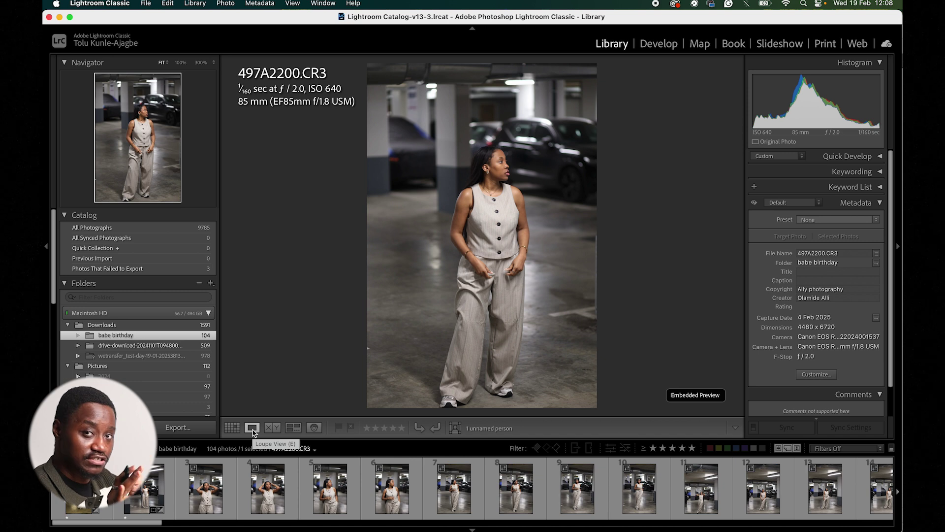
View the following photo, return to 497A2200.CR3 and open it in the Develop module
key("Right")
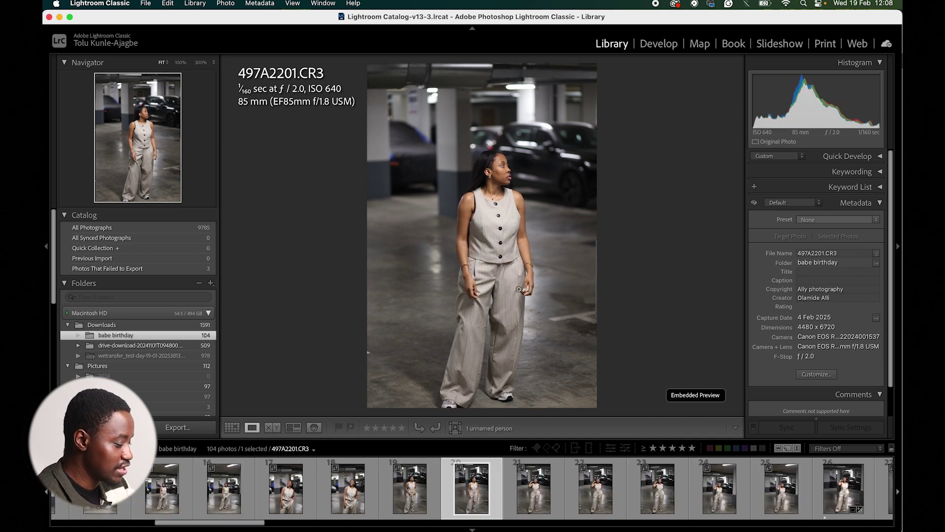
key("Left")
key("d")
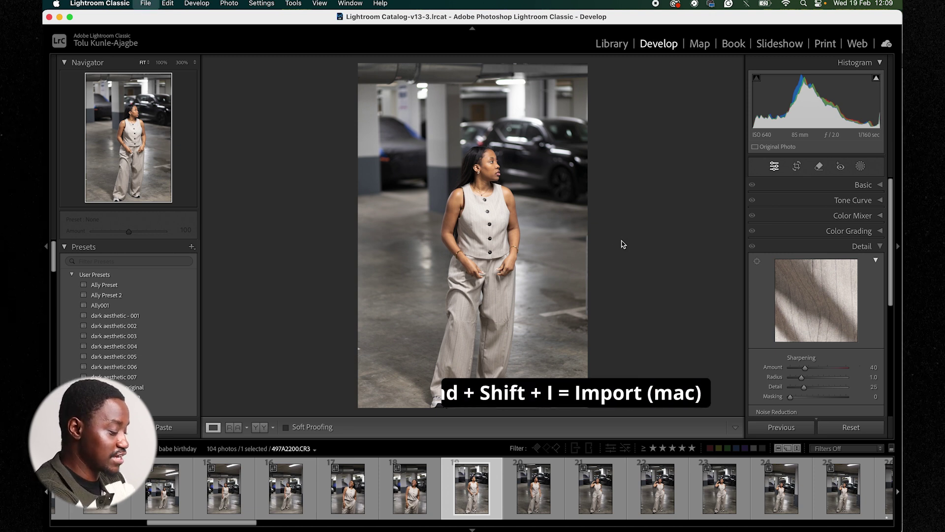
Start a photo import and load all files from the open Finder window of the couple's shoot under Pictures/2025 on Macintosh HD
key("super+shift+i")
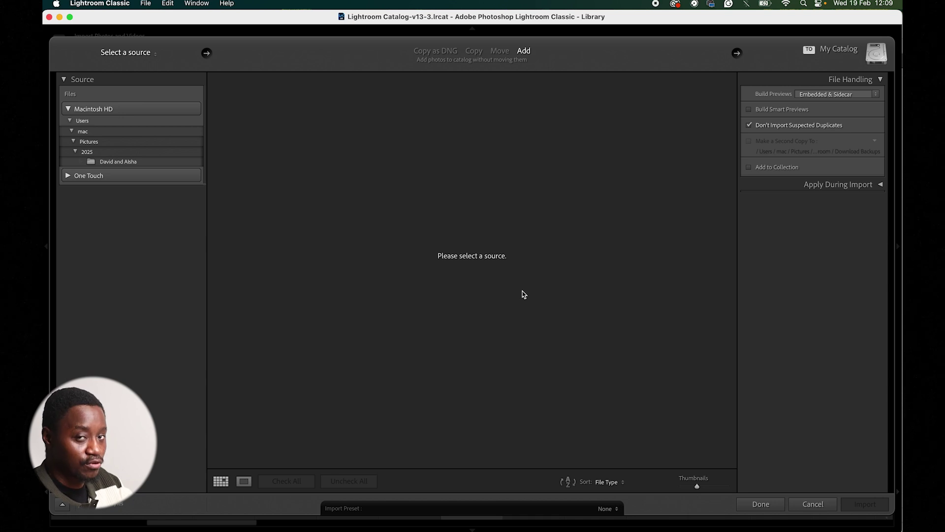
mouse_move(142, 522)
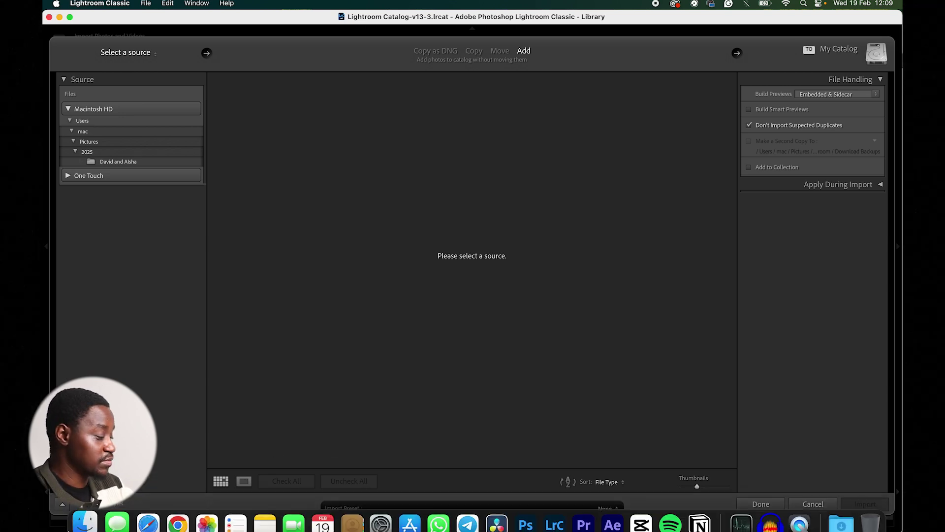
left_click(82, 515)
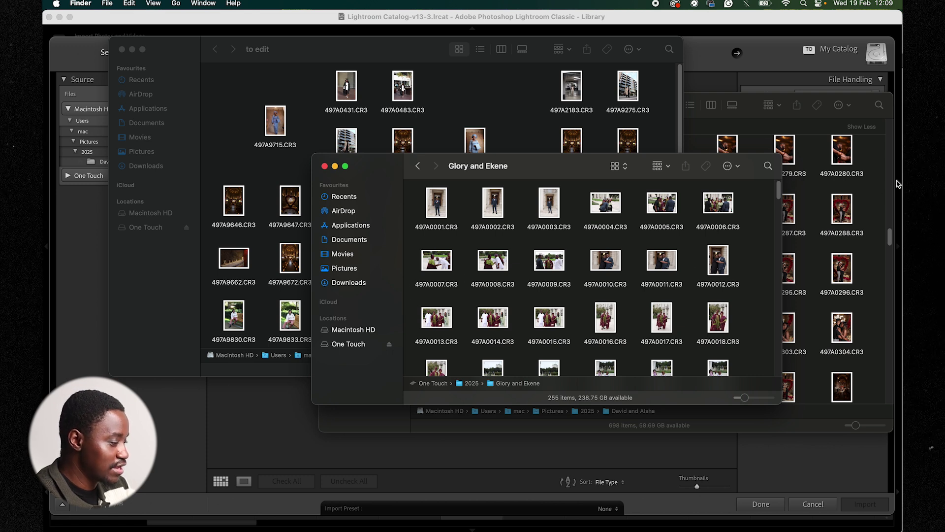
left_click(873, 186)
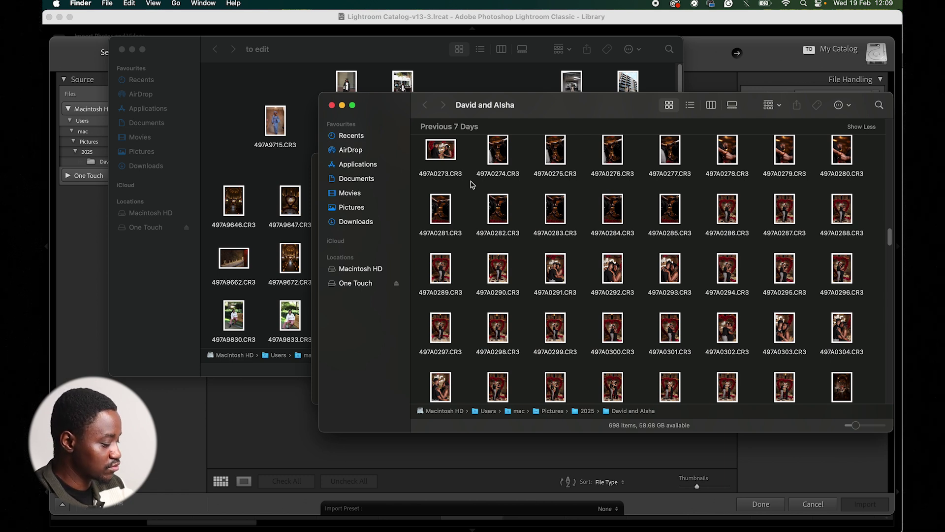
key("super+a")
left_click_drag(498, 161, 266, 416)
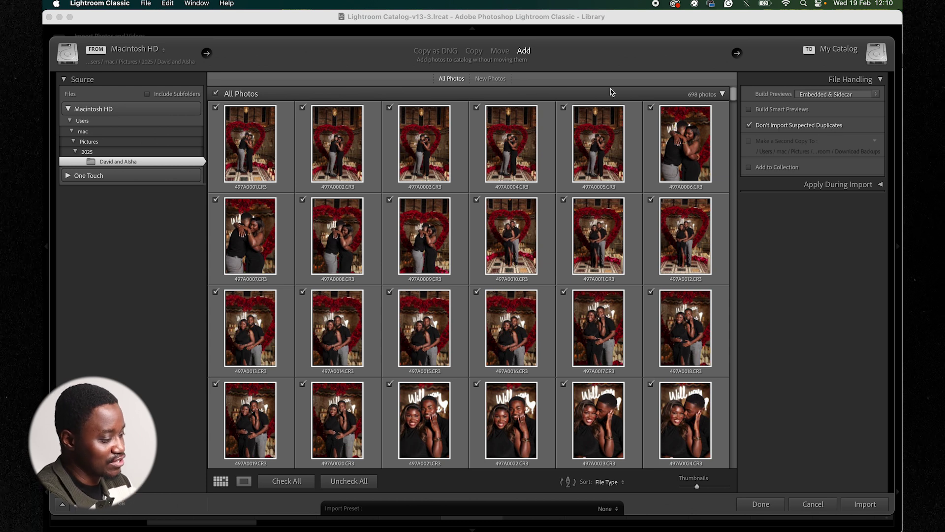
Compare the Copy and Move import methods, settle on Add, and import all the loaded photos into the catalog
left_click(474, 51)
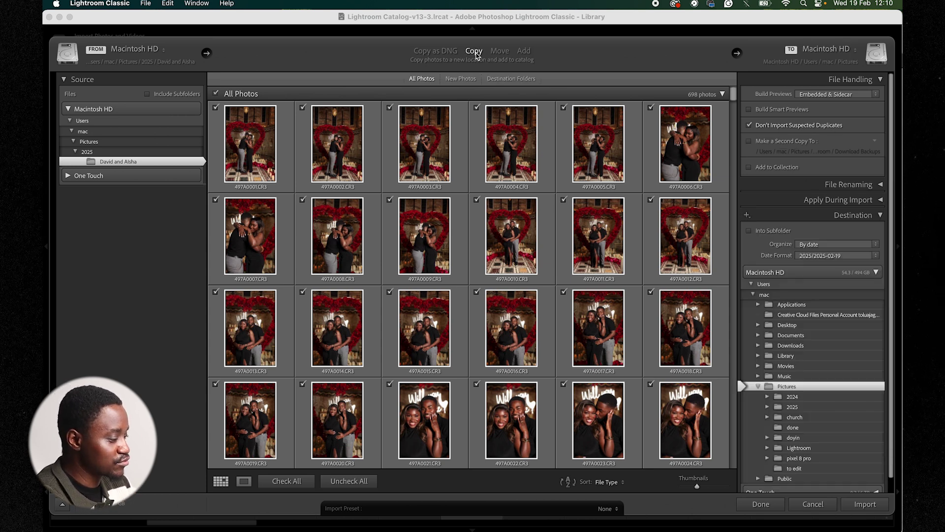
left_click(500, 51)
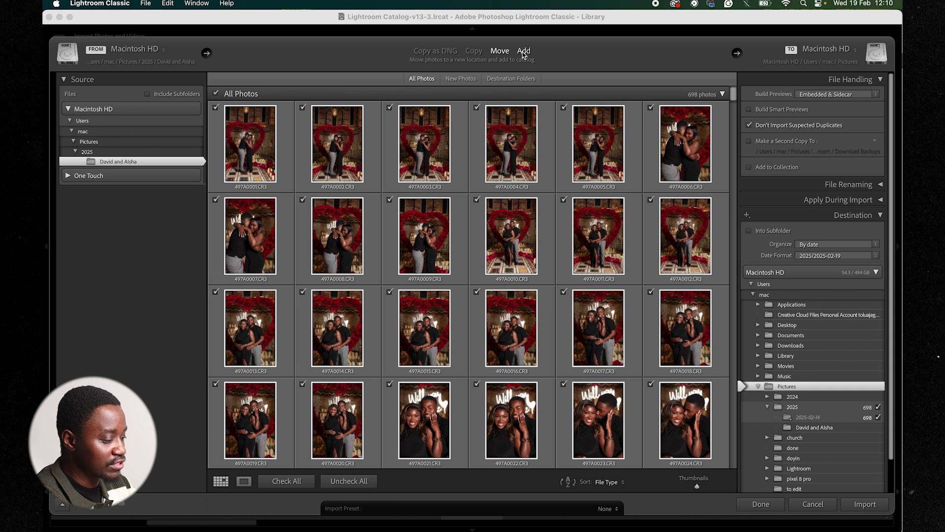
left_click(523, 51)
left_click(474, 52)
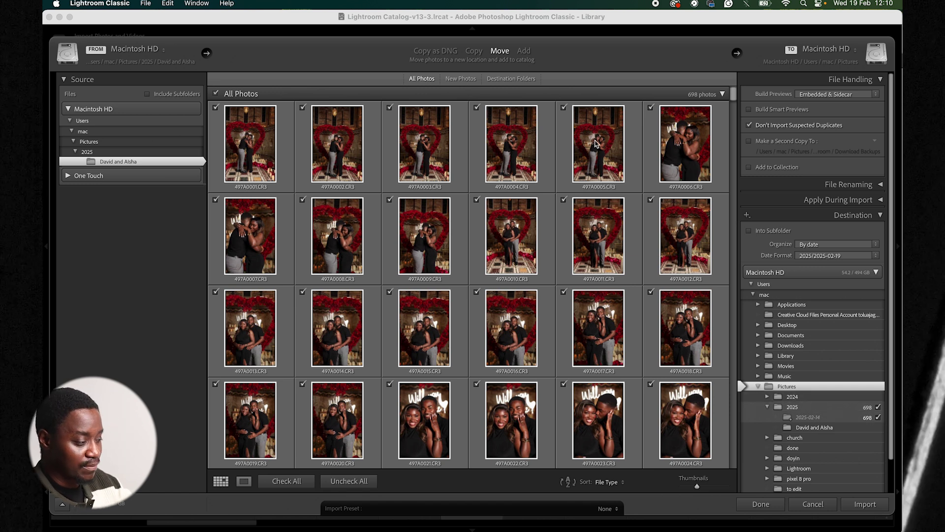
left_click(524, 52)
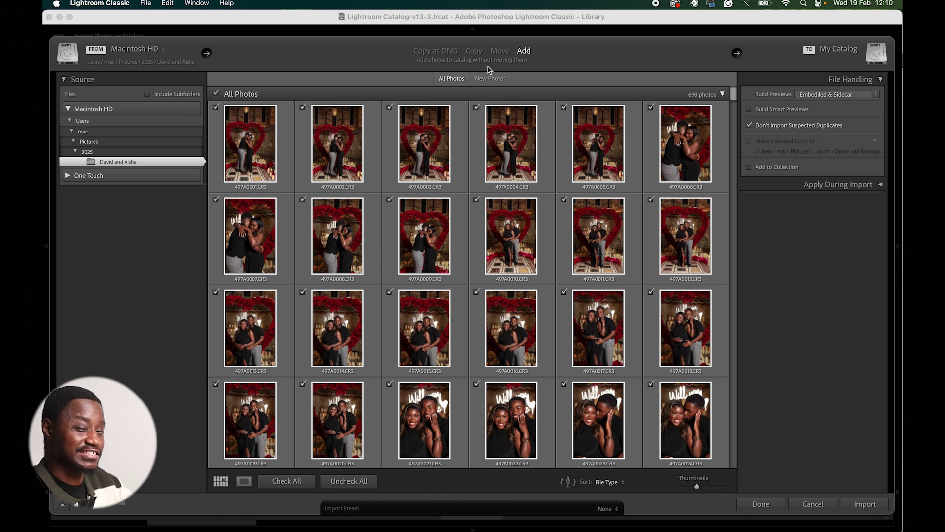
left_click(869, 504)
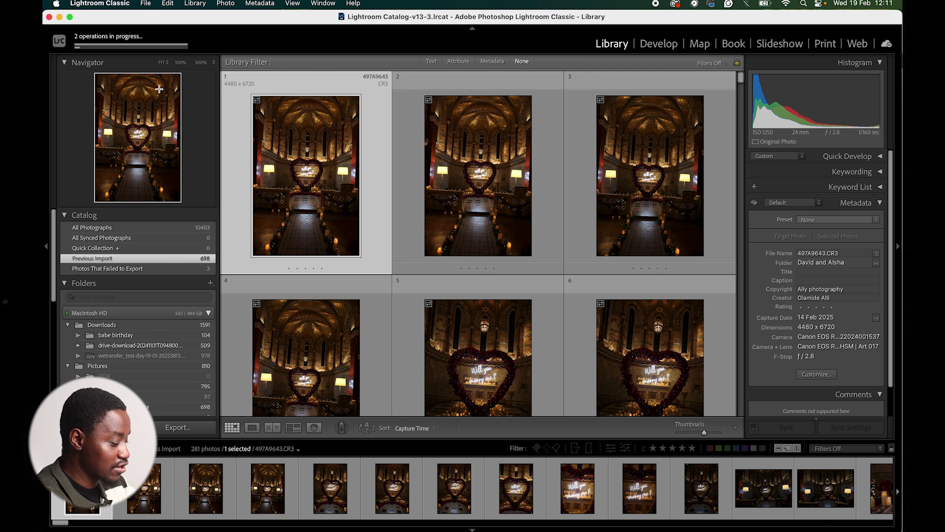
Start another photo import using the fourth subfolder of 2025 on the One Touch drive as the source
left_click(146, 3)
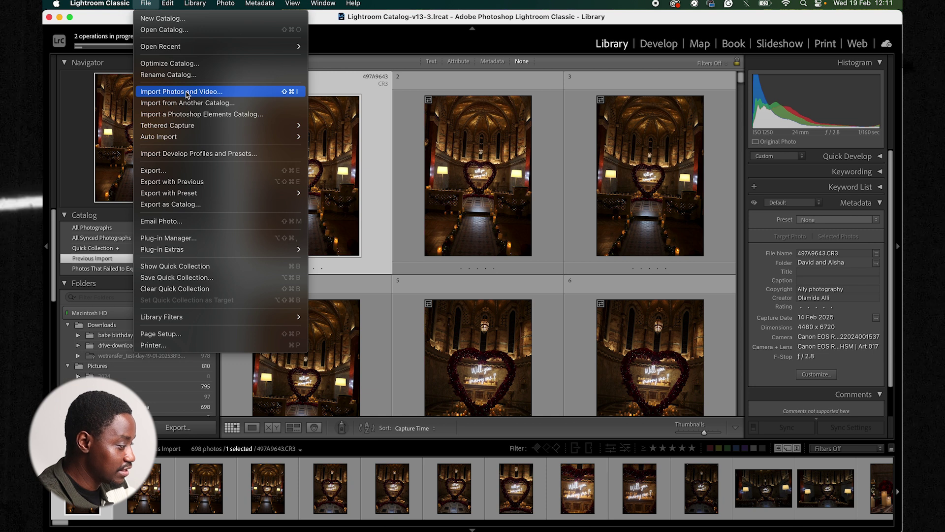
left_click(202, 94)
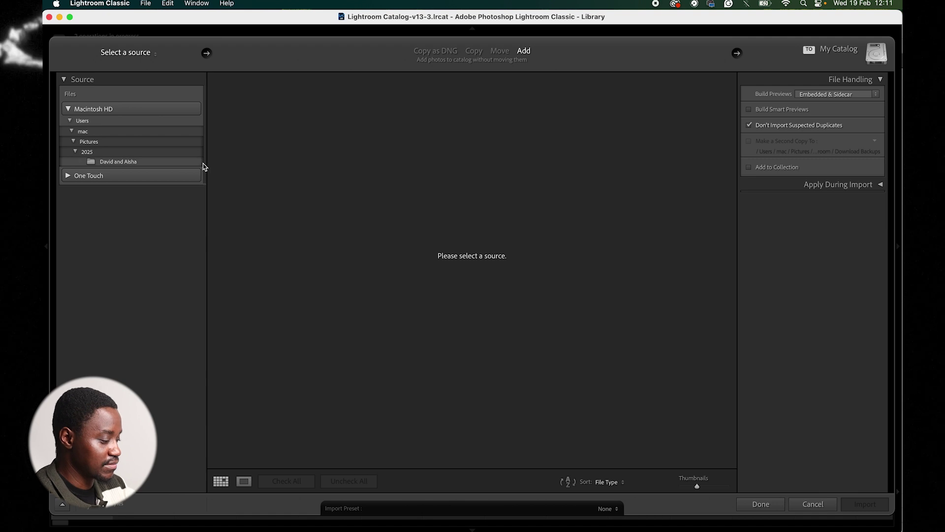
left_click(68, 109)
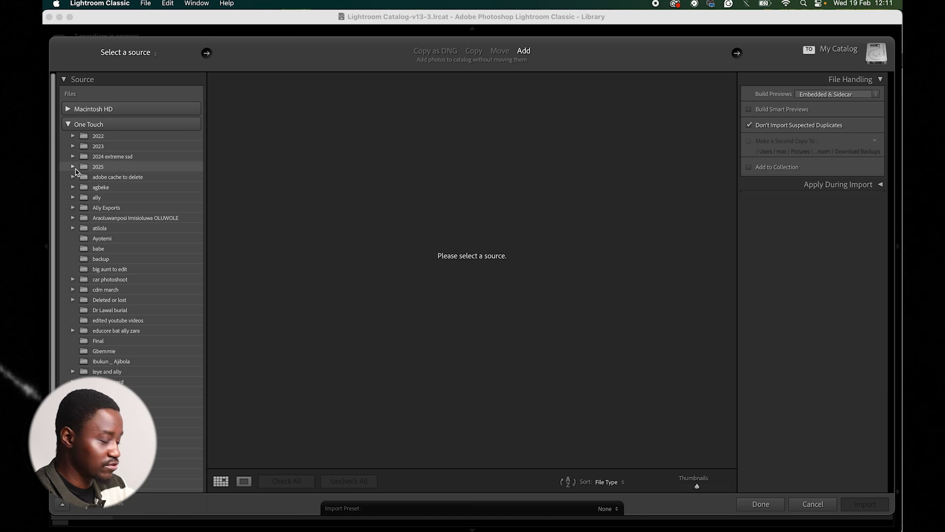
left_click(73, 168)
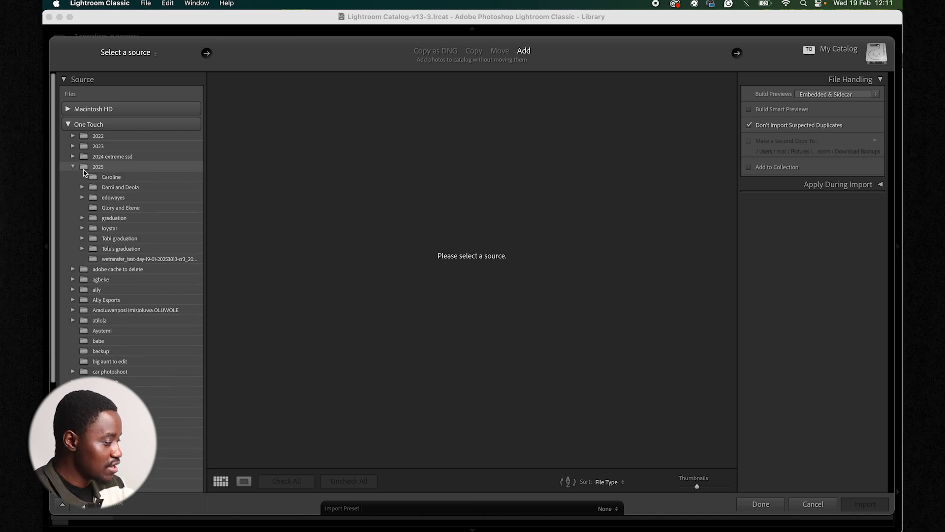
left_click(141, 212)
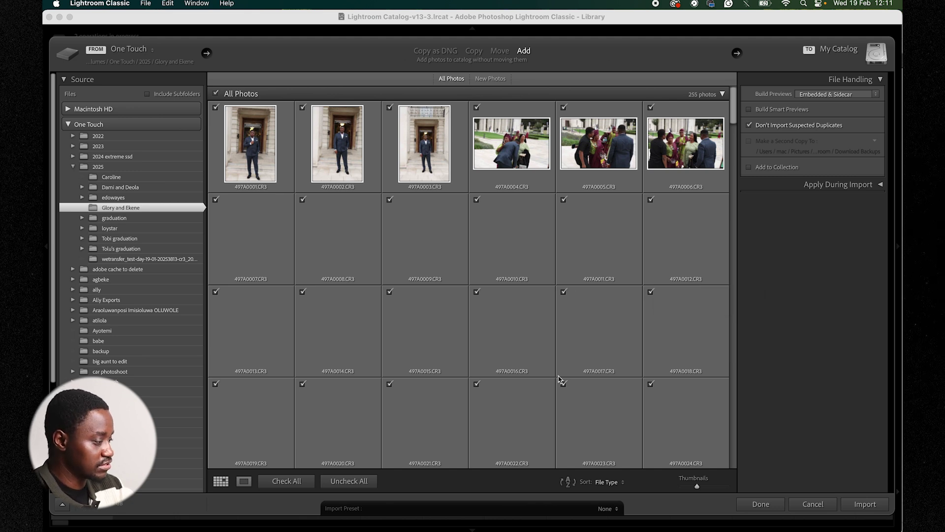
Uncheck all photos in the import list, then select 497A0001.CR3, 497A0020.CR3, 497A0021.CR3 and 497A0023.CR3
left_click(349, 481)
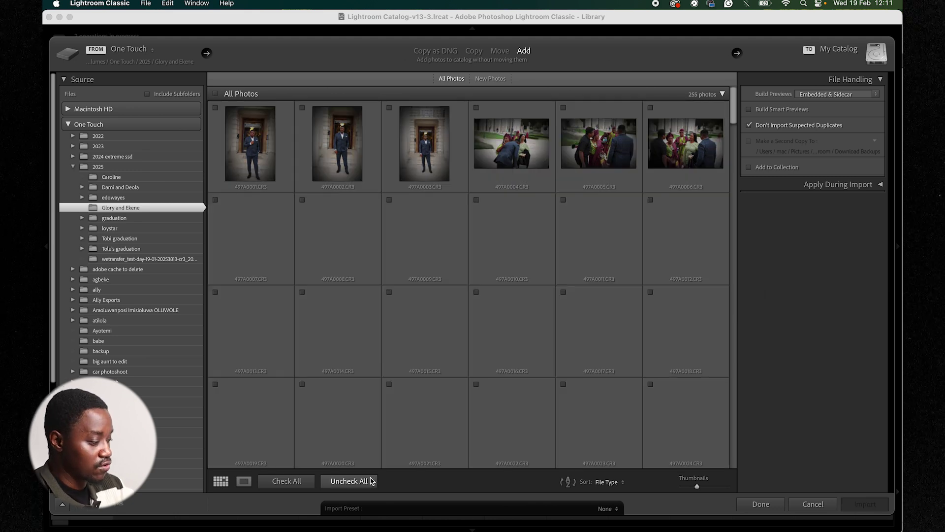
left_click(246, 151)
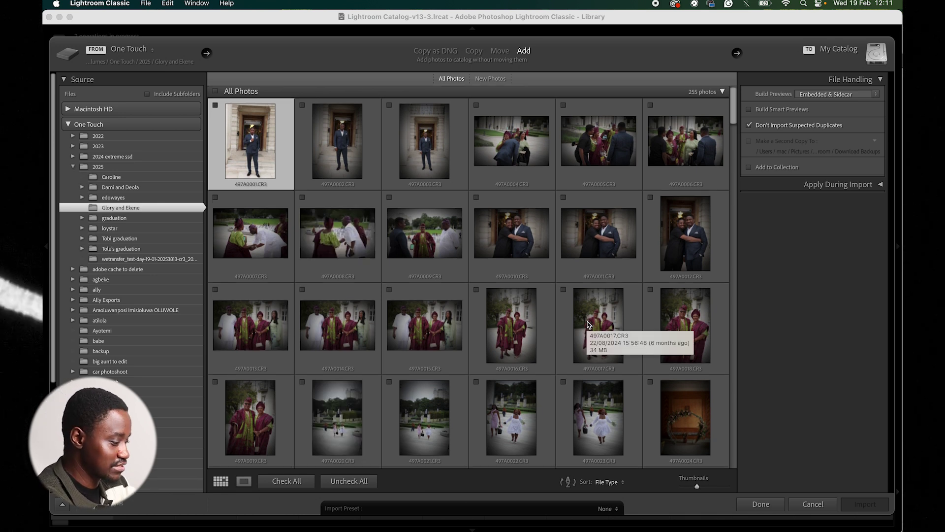
scroll(496, 339, "down", 1)
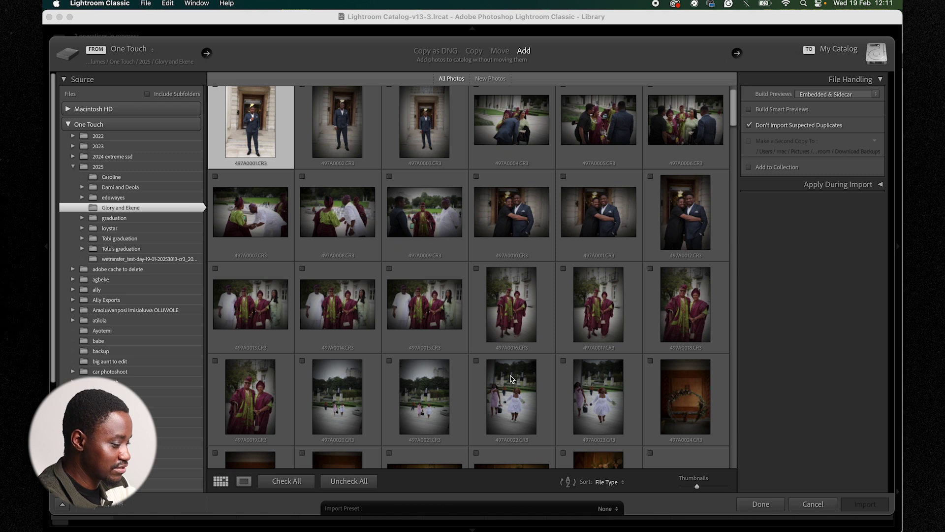
left_click(334, 400, "super")
left_click(441, 400, "super")
left_click(596, 402, "super")
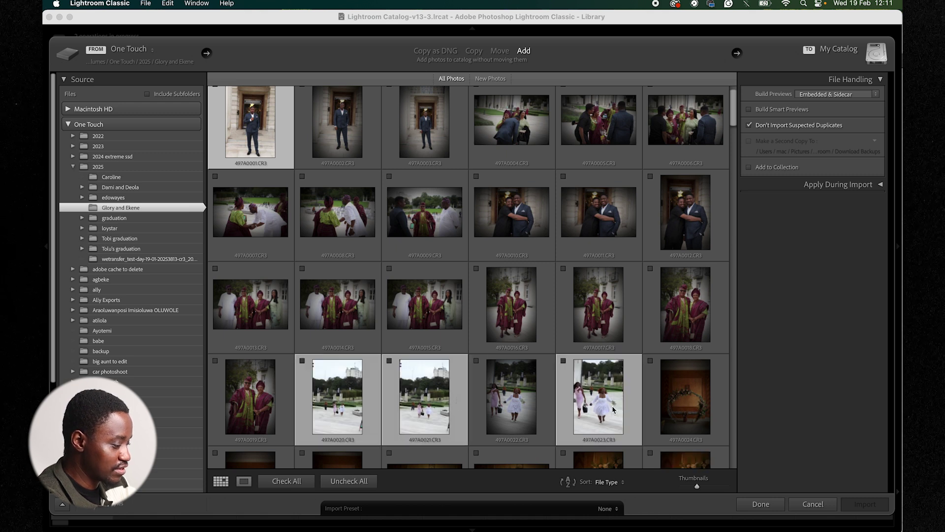
Extend the selection from 497A0023.CR3 through 497A0042.CR3, mark the selected photos for import and review the marked ones
scroll(612, 411, "down", 10)
left_click(655, 375, "shift")
scroll(640, 379, "down", 1)
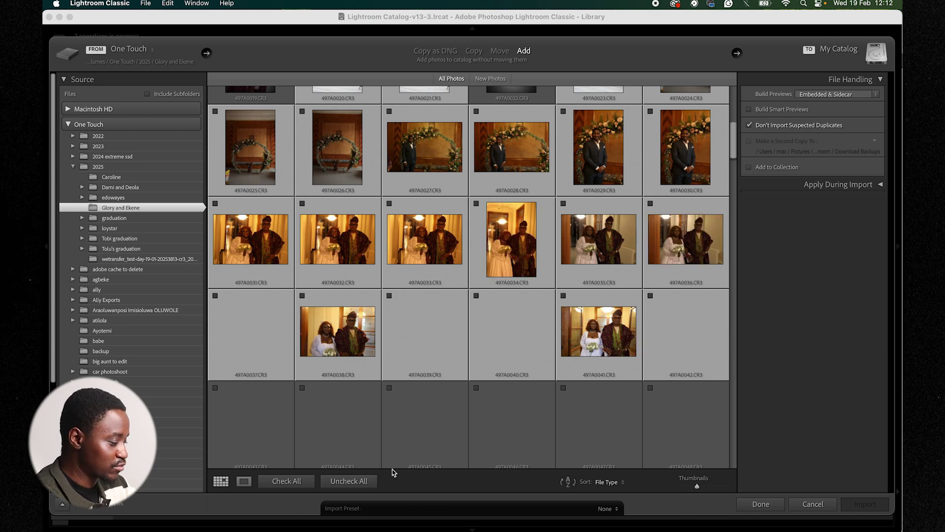
left_click(390, 296)
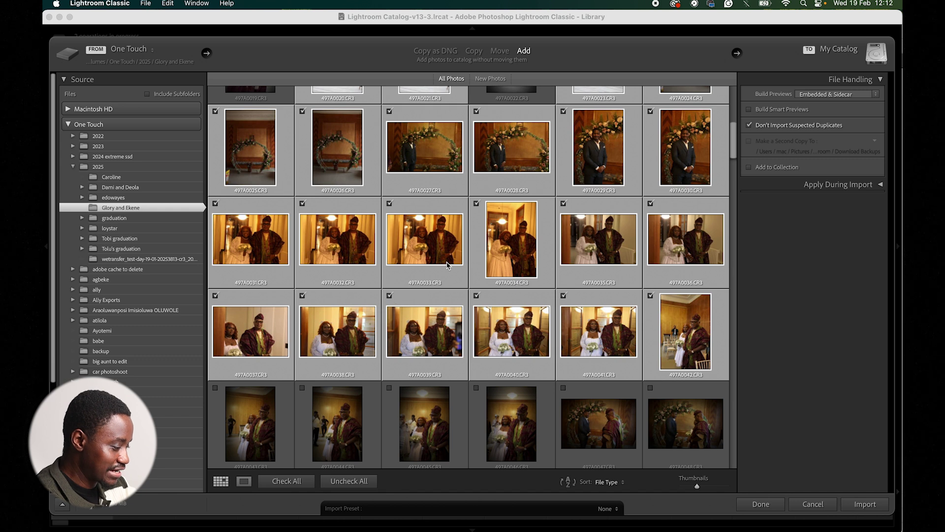
scroll(583, 251, "up", 5)
scroll(576, 445, "up", 5)
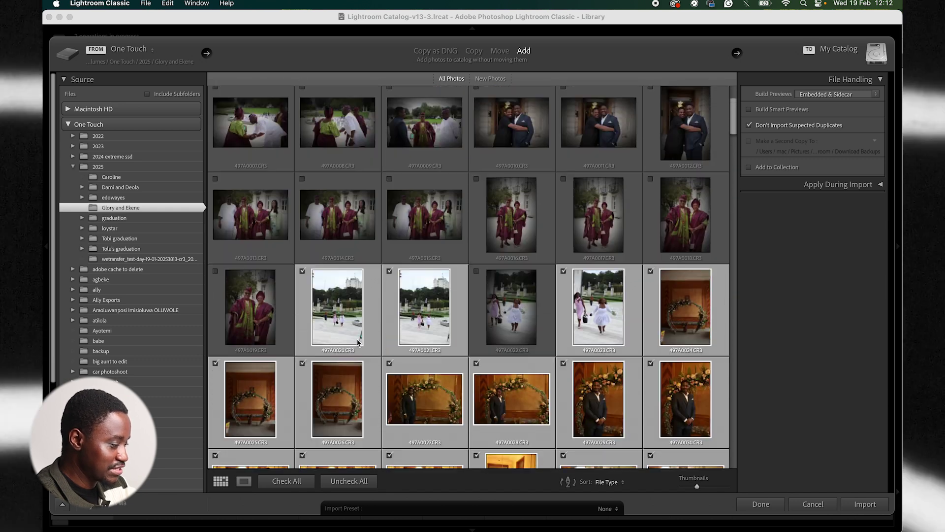
scroll(359, 343, "down", 10)
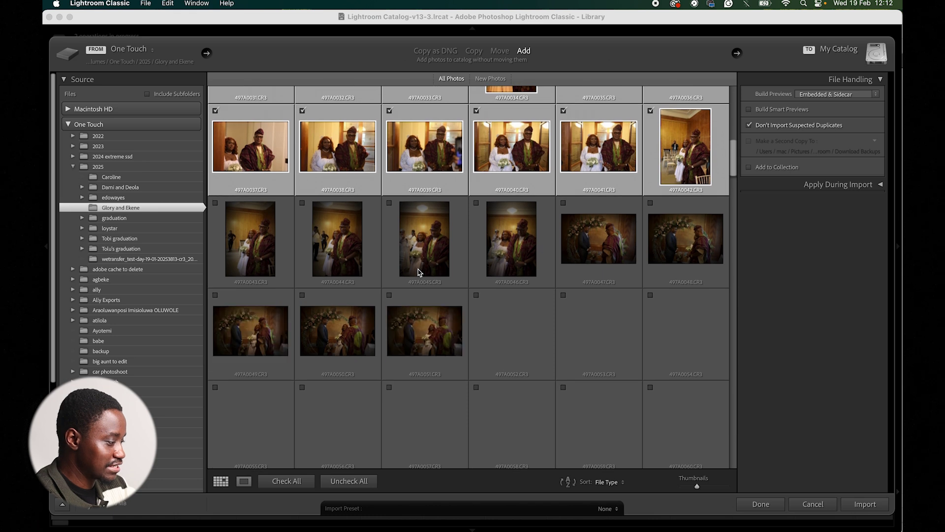
Select the range 497A0043.CR3 through 497A0084.CR3 and mark it for import
left_click(271, 244)
scroll(476, 370, "down", 2)
scroll(476, 370, "down", 5)
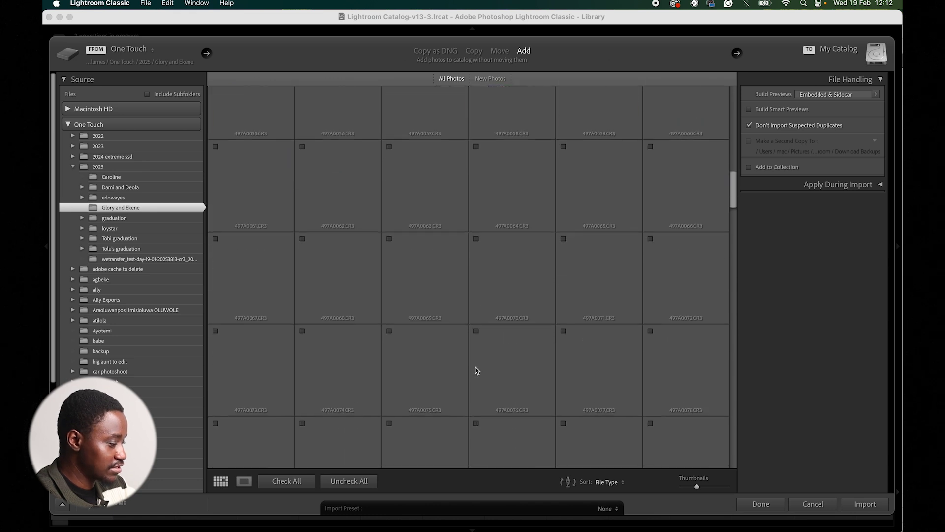
left_click(652, 394, "shift")
left_click(662, 436, "shift")
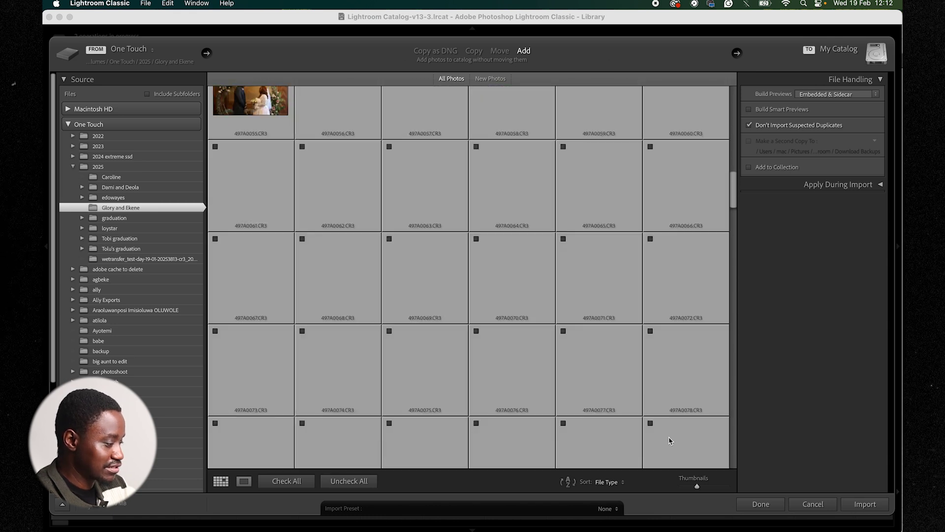
scroll(673, 251, "down", 4)
left_click(651, 247)
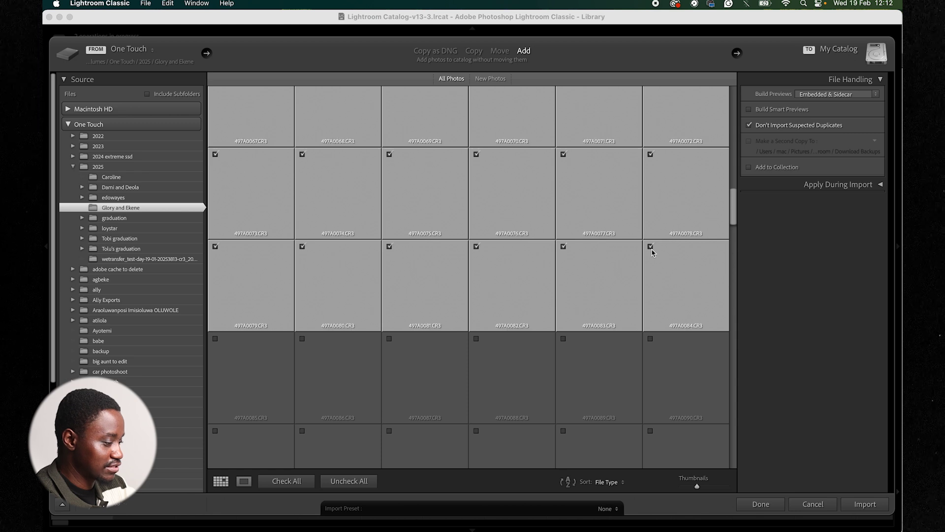
Extend the marked range through 497A0138.CR3 and import the marked photos into the catalog
scroll(662, 430, "down", 10)
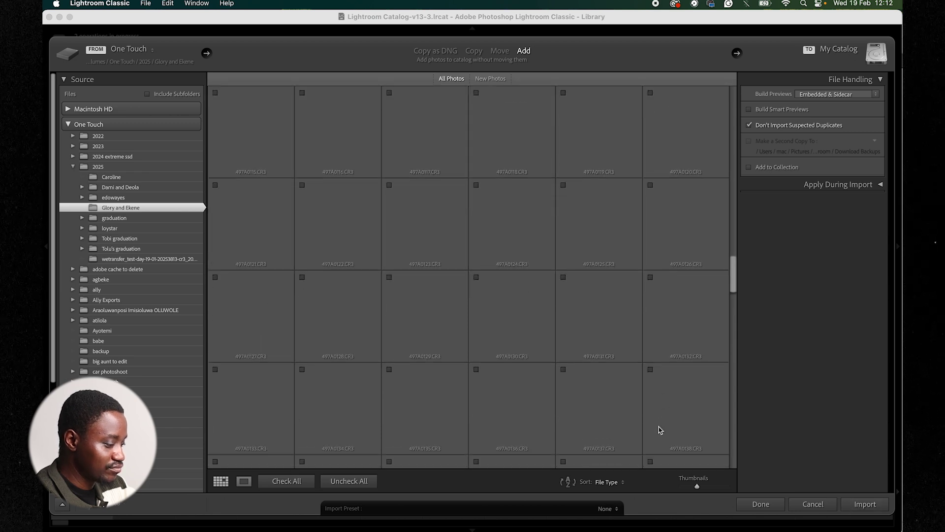
left_click(668, 371, "shift")
left_click(650, 370)
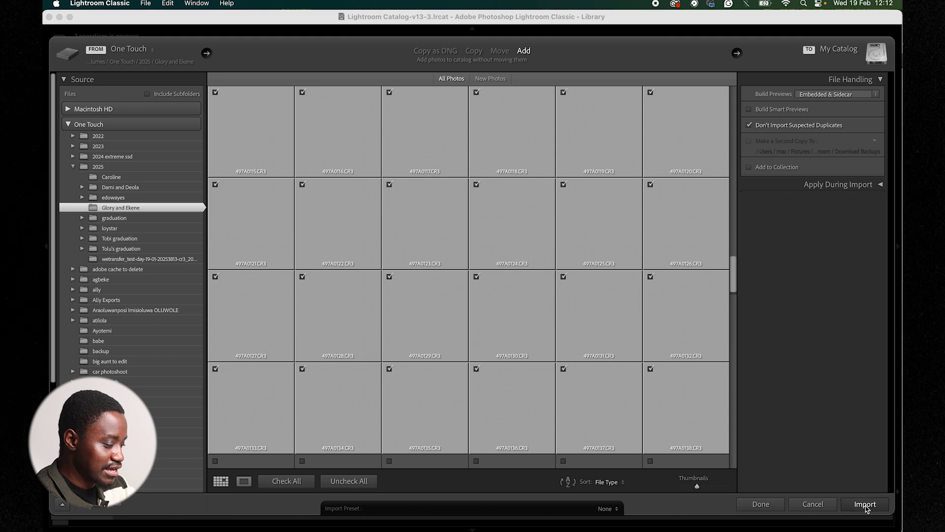
left_click(865, 505)
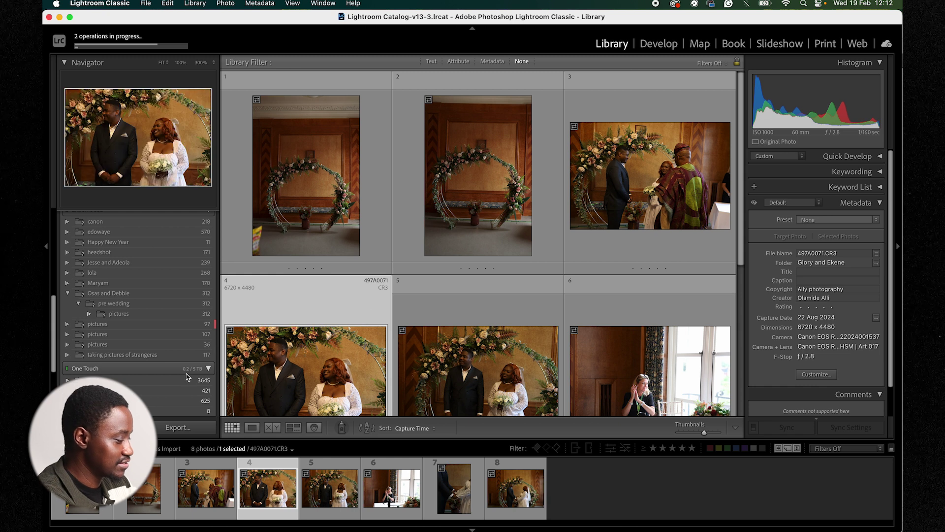
Collapse the Extreme SSD drive in the folder list and open the couple's shoot folder under Pictures/2025 on Macintosh HD
scroll(192, 327, "up", 3)
left_click(192, 277)
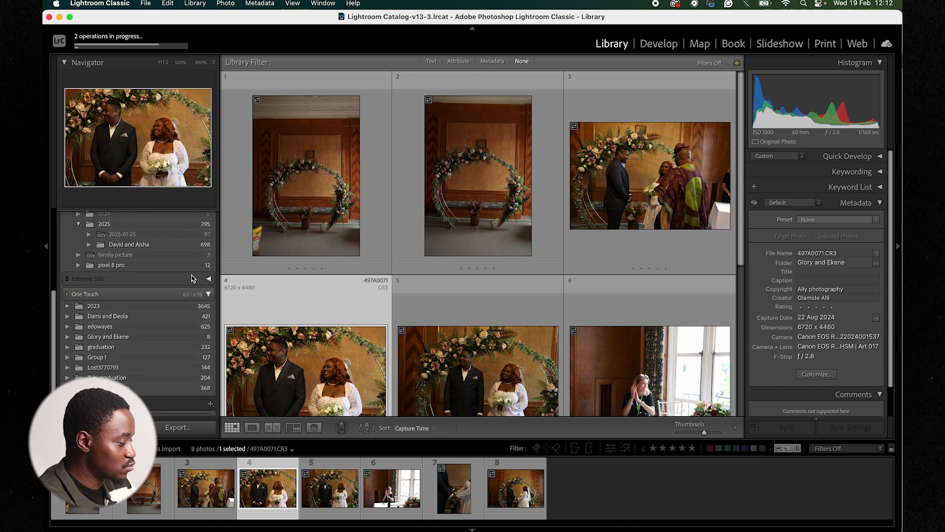
left_click(182, 338)
scroll(183, 341, "up", 3)
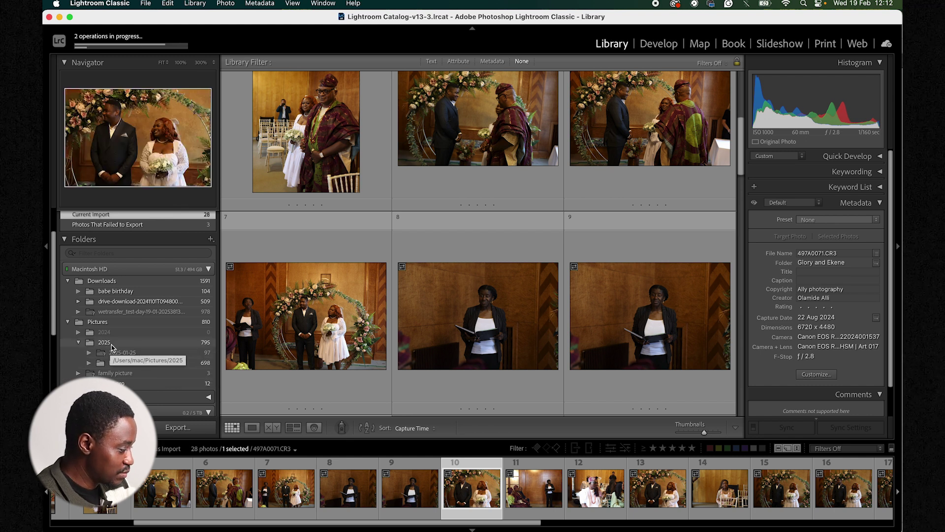
left_click(157, 365)
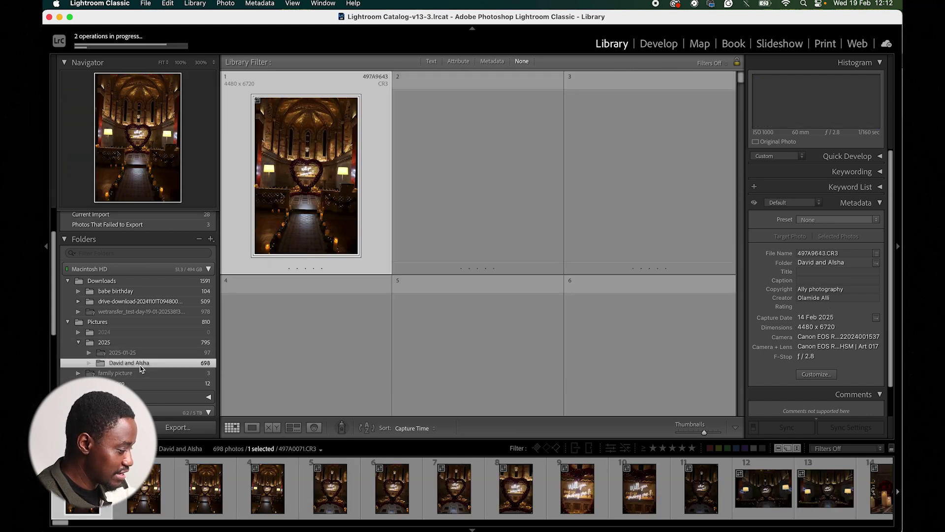
Skim through the filmstrip of the couple's shoot and return to its first photo
scroll(583, 474, "right", 15)
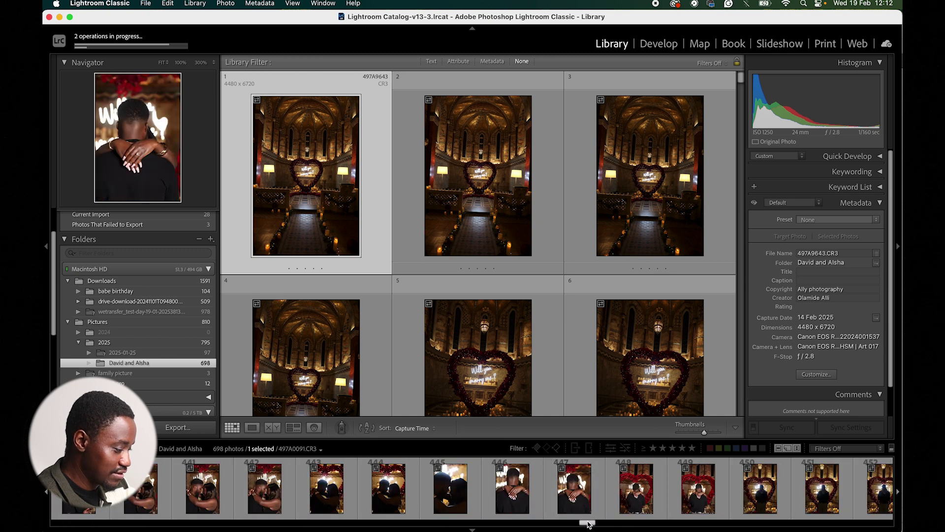
scroll(710, 514, "right", 12)
left_click_drag(710, 522, 107, 522)
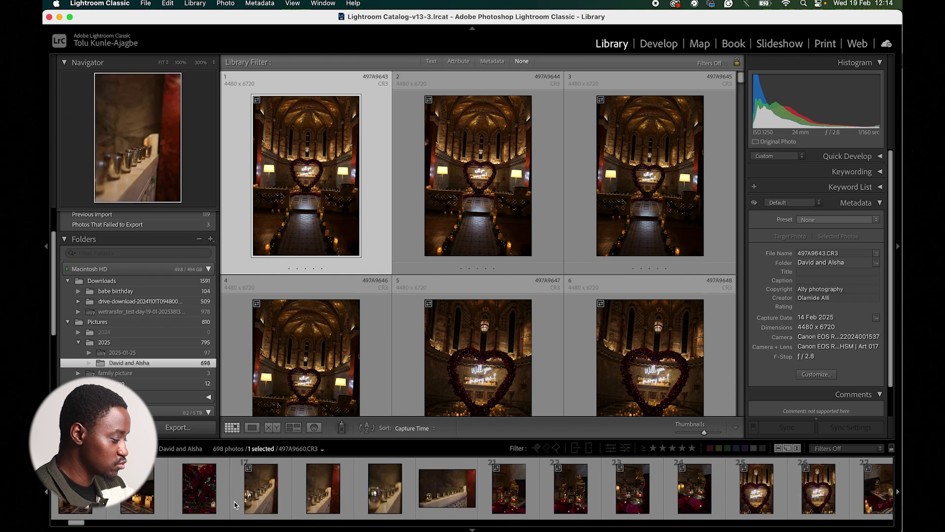
scroll(234, 505, "left", 5)
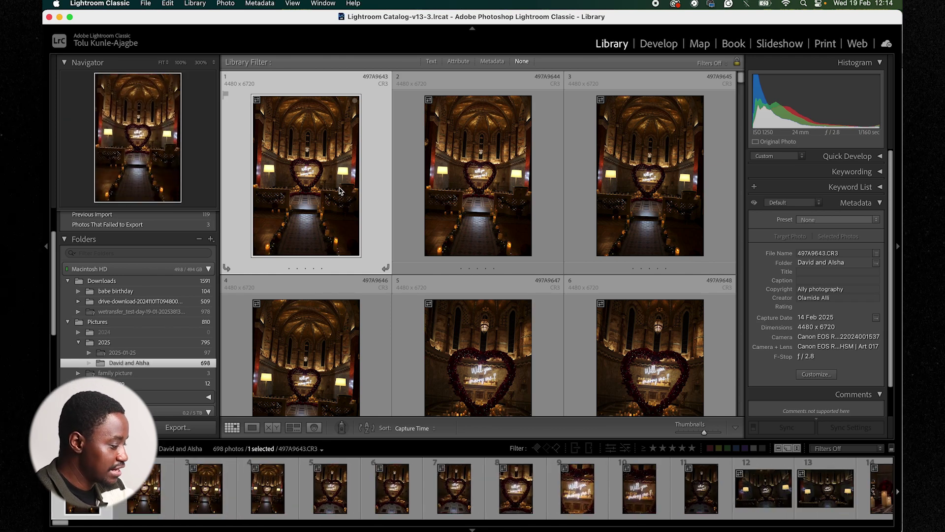
Show 497A9643.CR3 in Loupe view and compare it with 497A9644.CR3
left_click(254, 428)
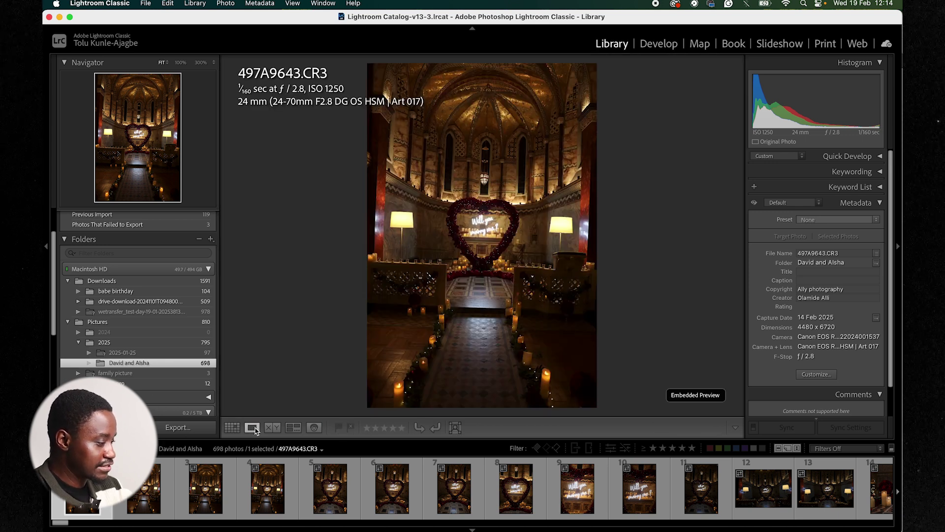
key("Right")
key("Right")
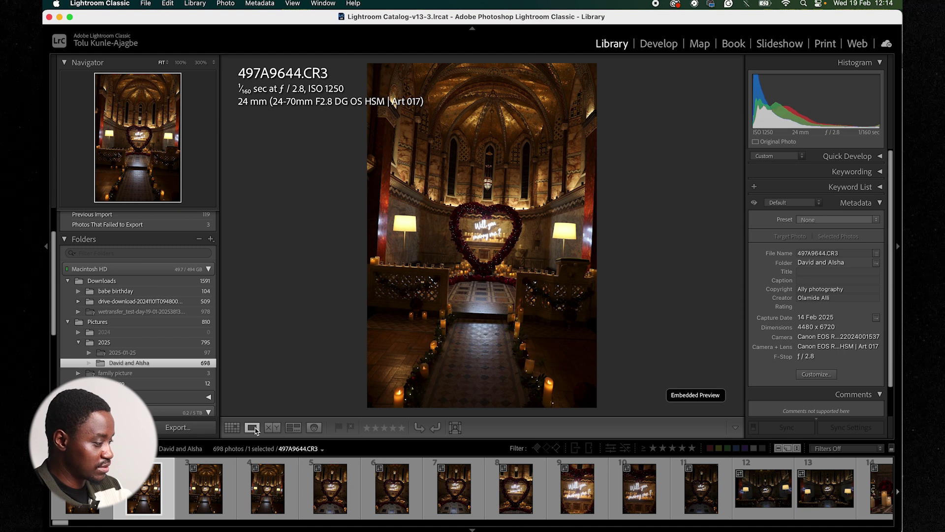
key("Left")
key("Left")
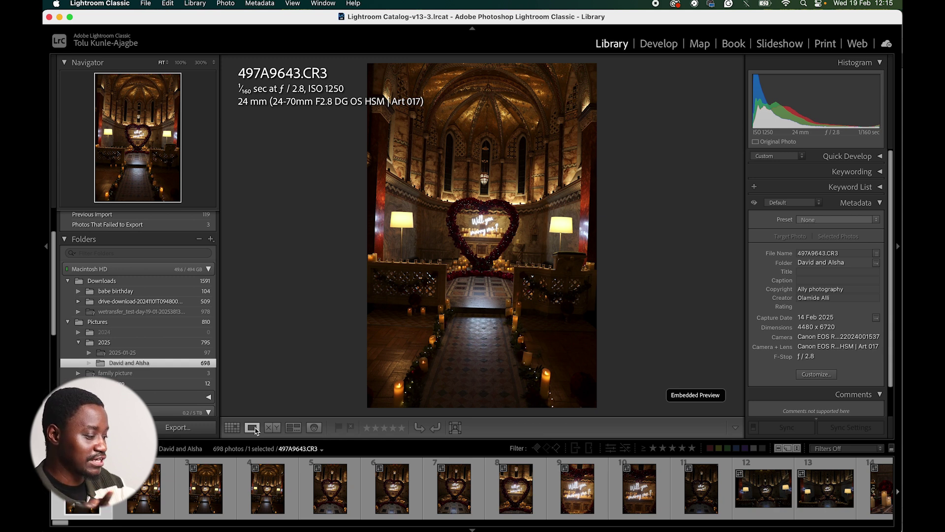
Recheck 497A9643.CR3 against 497A9644.CR3 and give 497A9644.CR3 a two-star rating
key("Right")
key("Left")
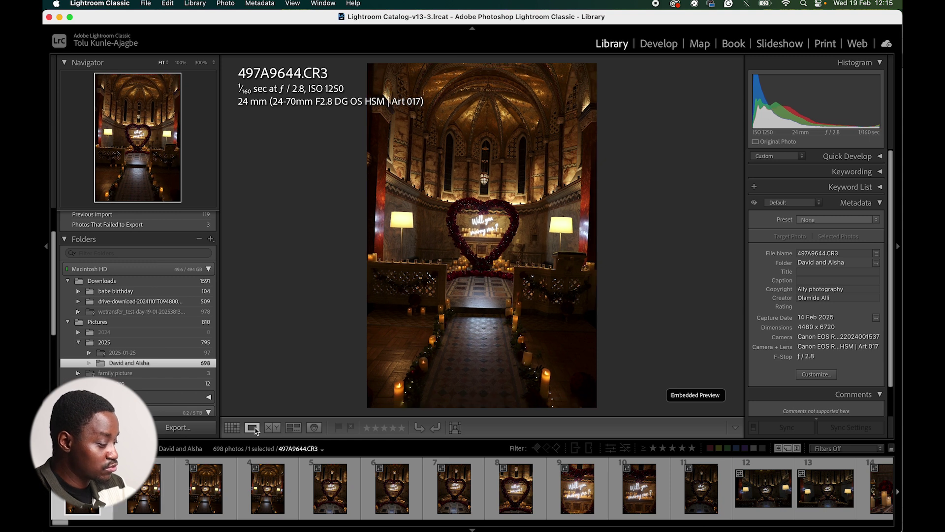
key("Right")
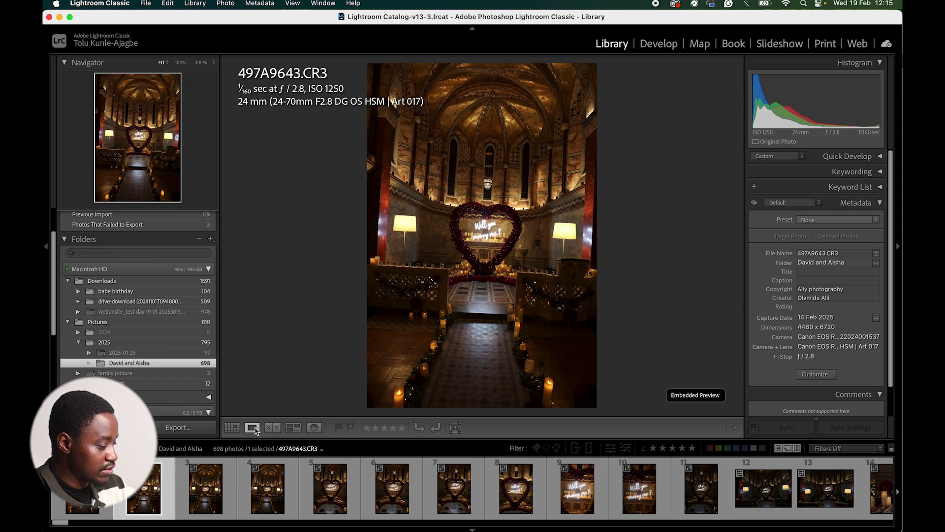
key("2")
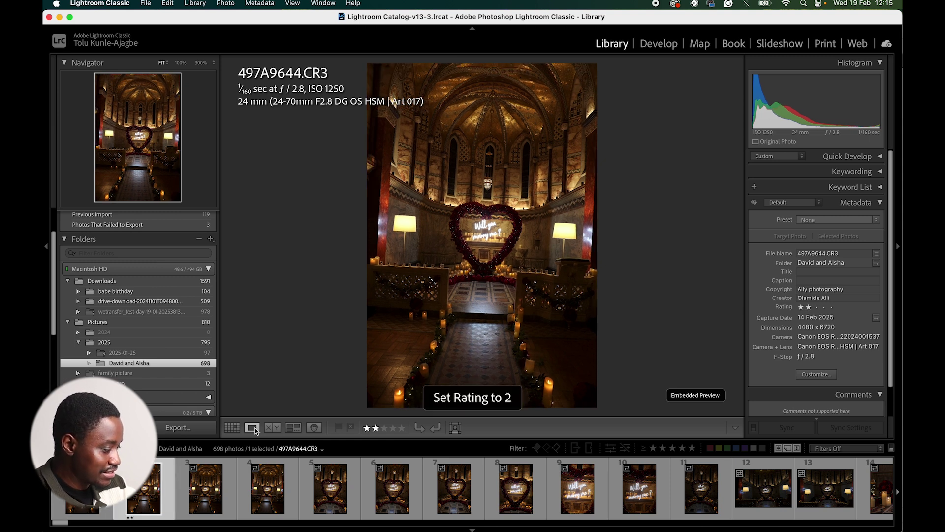
Go on through the neon sign photos and rate 497A9647.CR3 and 497A9653.CR3 two stars each
key("Right")
key("Right")
key("Right")
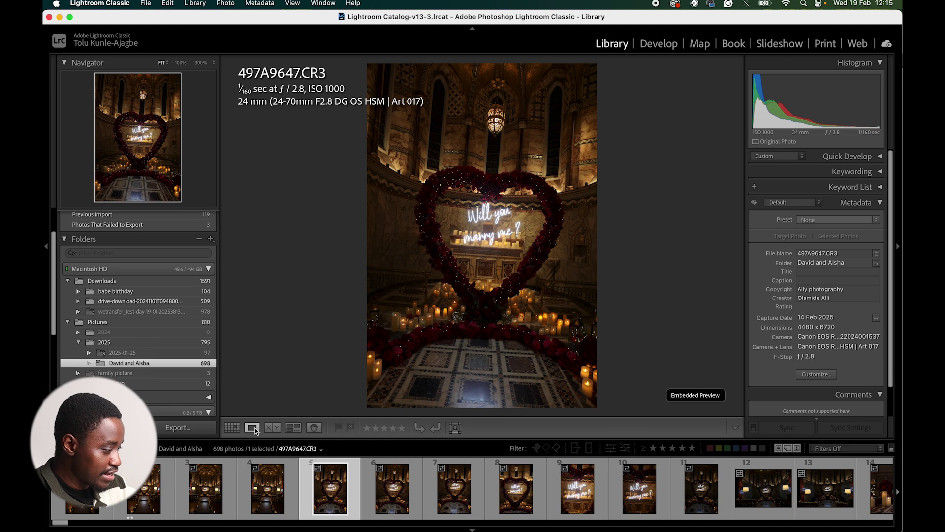
key("Right")
key("Right")
key("Right")
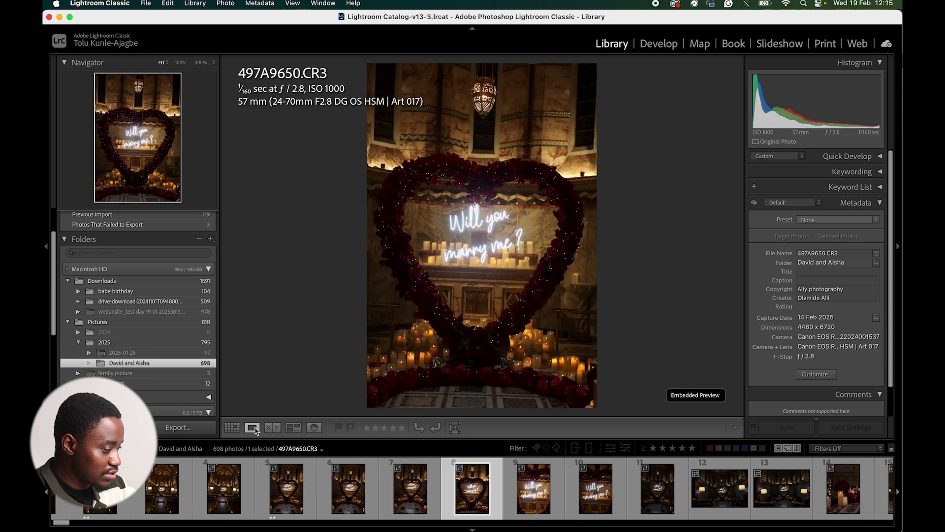
key("Right")
key("Right")
key("Right")
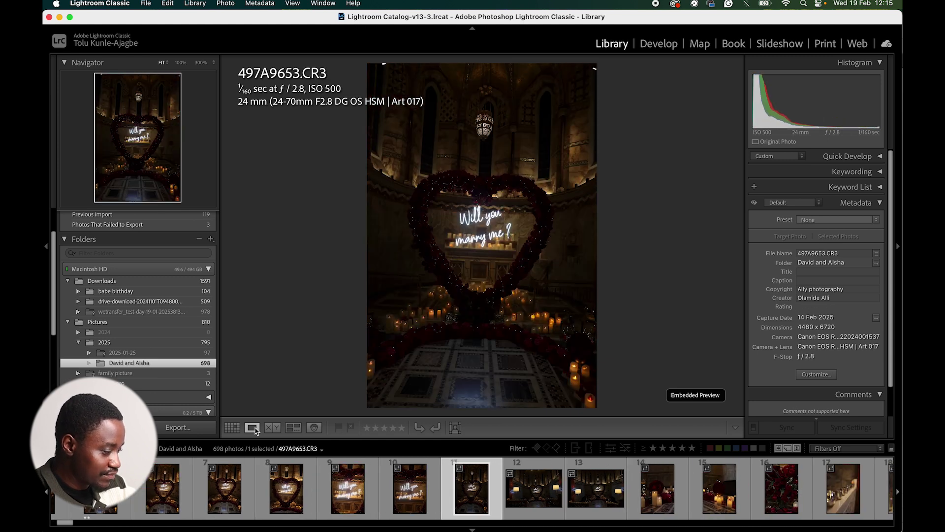
key("2")
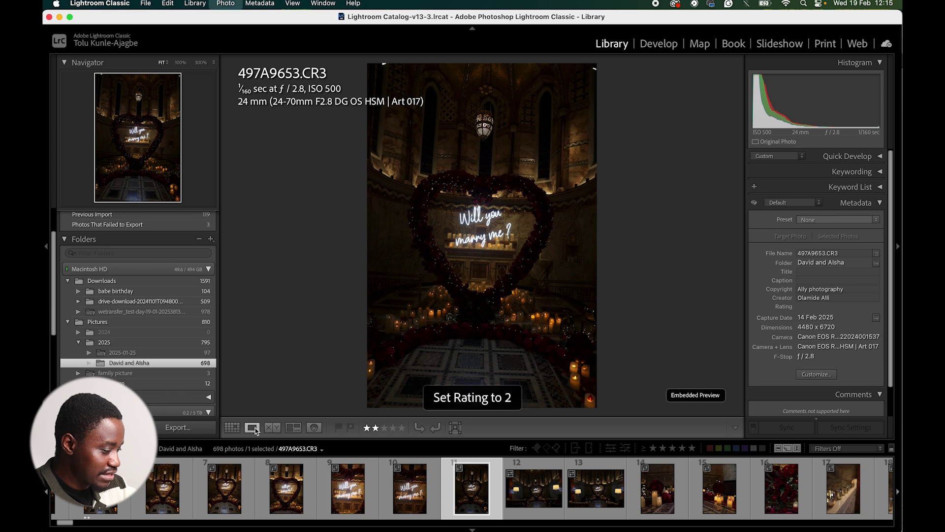
Review the photos following 497A9653.CR3 and rate the candle photo 497A9657.CR3 two stars
key("Right")
key("Right")
key("Right")
key("Right")
key("Right")
key("Left")
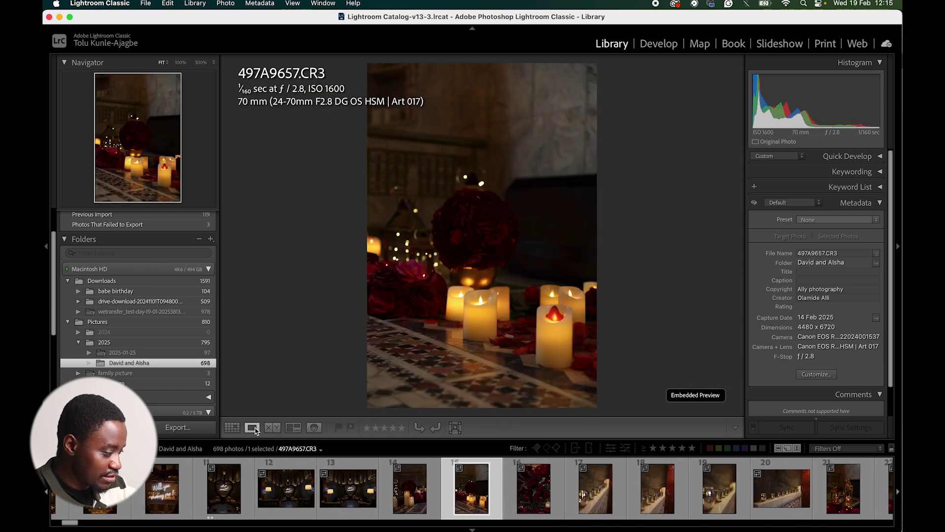
key("2")
Rate 497A9659.CR3 two stars, review the following photos and return to the lantern photo 497A9663.CR3
key("Right")
key("Right")
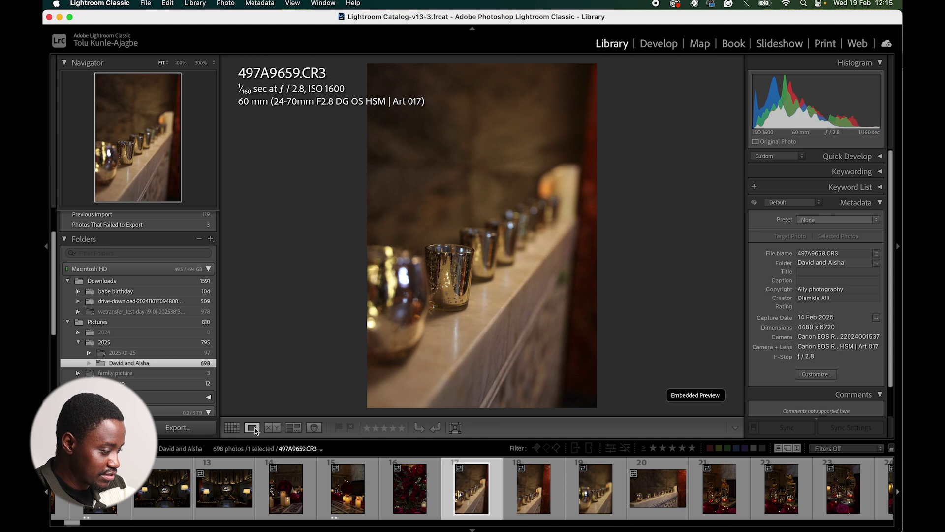
key("Right")
key("Right")
key("Right")
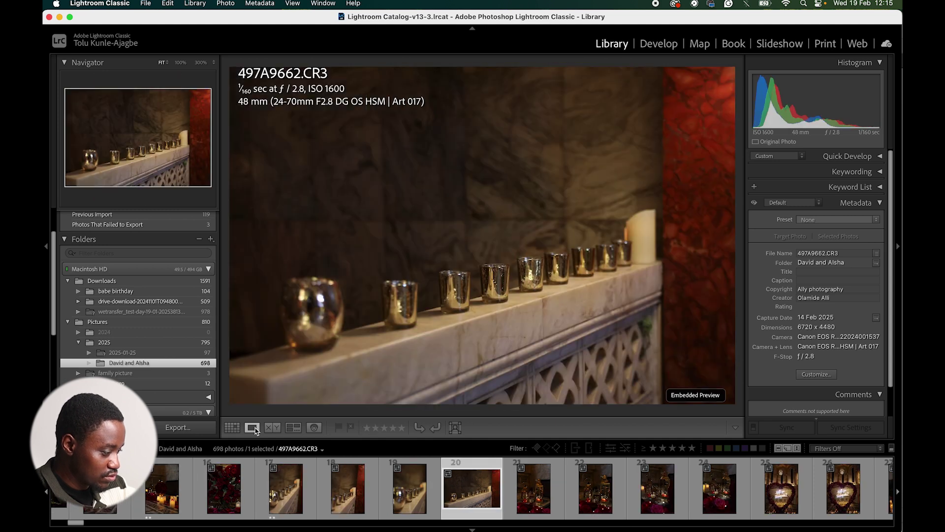
key("Right")
key("Right")
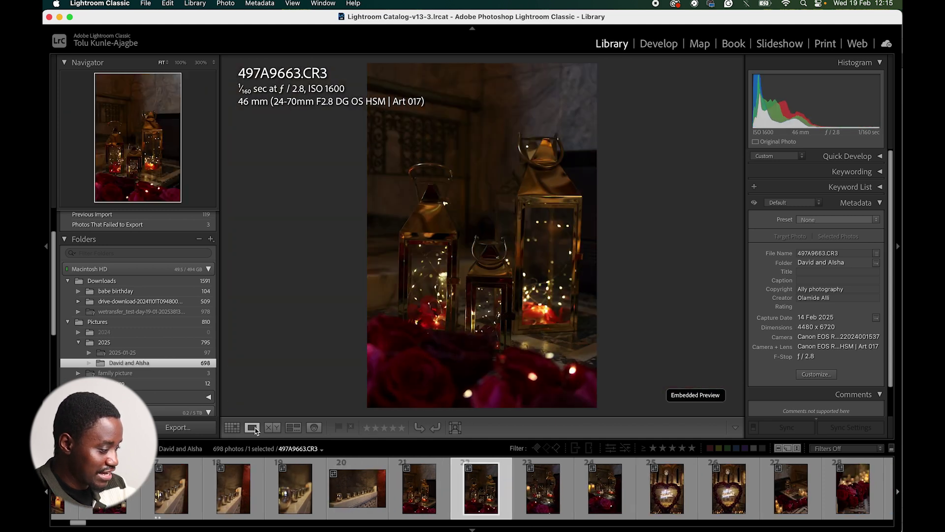
key("Left")
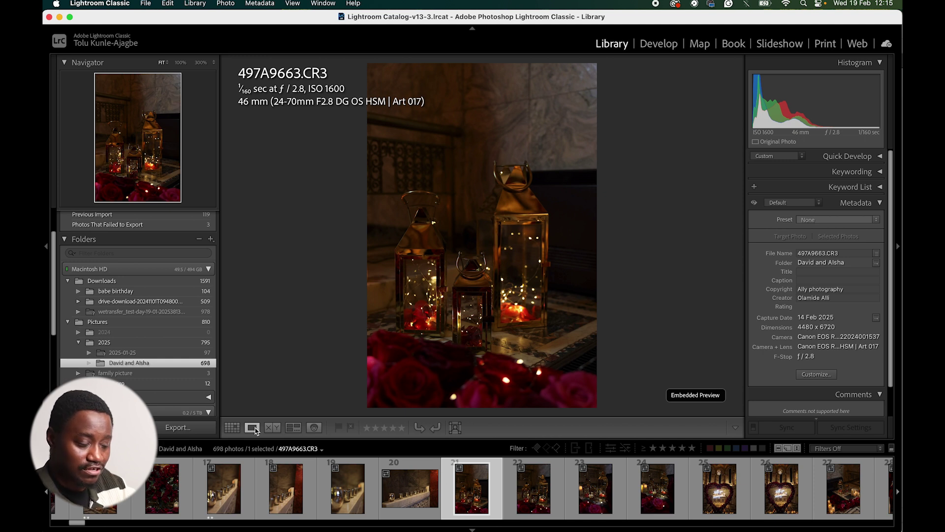
Rate the lantern photo 497A9663.CR3 four stars and review the following photos up to 497A9669.CR3
key("Right")
key("Right")
key("Right")
key("Right")
key("Right")
key("Right")
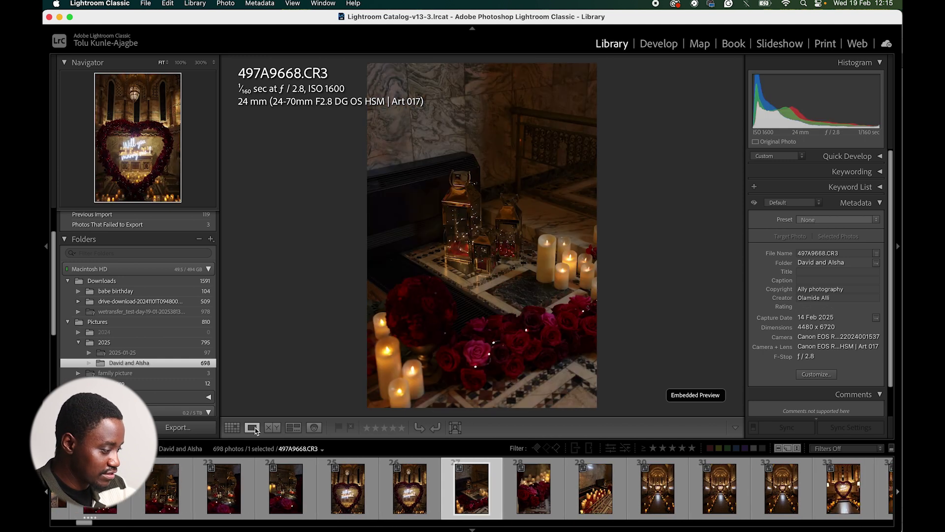
Rate the red rose photo right after 497A9669.CR3 and the chapel aisle photo 497A9672.CR3 four stars each
key("Right")
key("Right")
key("Left")
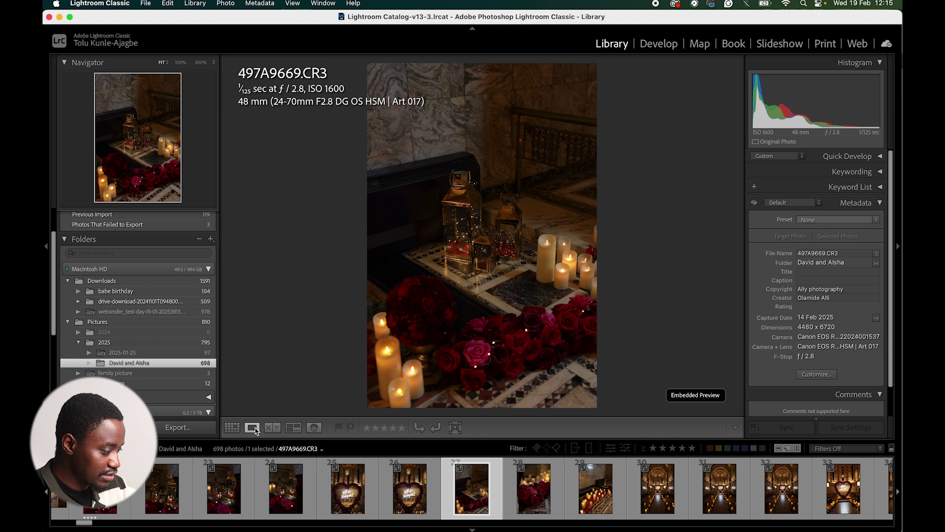
key("Right")
key("Right")
key("Right")
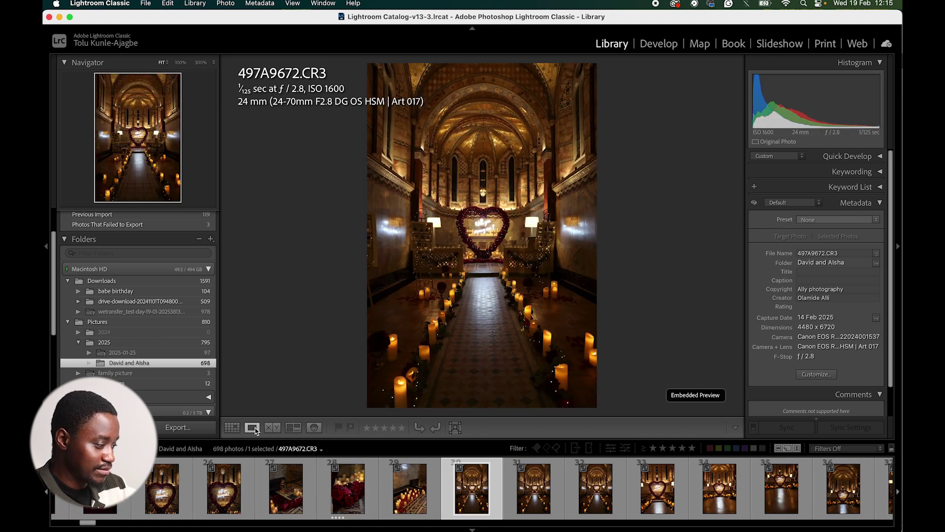
key("4")
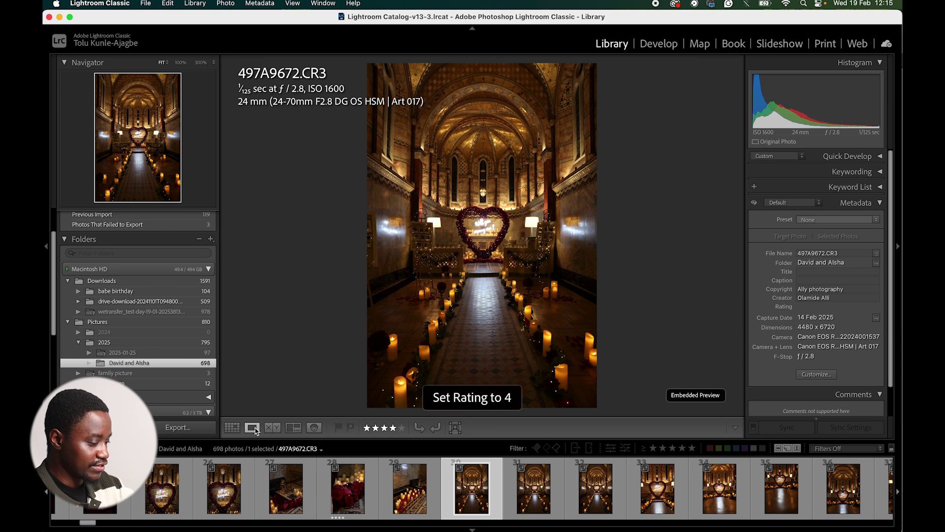
Compare the chapel photos following 497A9672.CR3 and rate the neon heart photo 497A9678.CR3 five stars
key("Right")
key("Right")
key("Right")
key("Right")
key("Right")
key("Right")
key("Left")
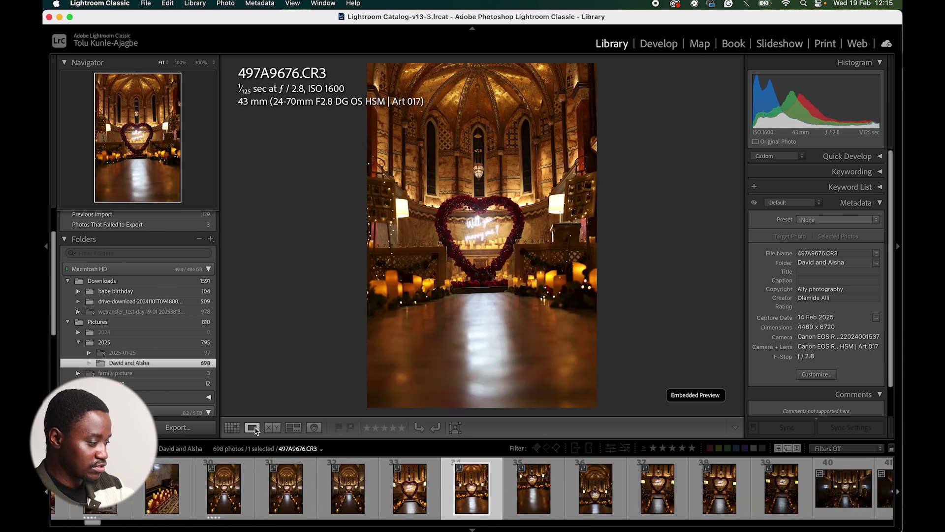
key("Right")
key("Right")
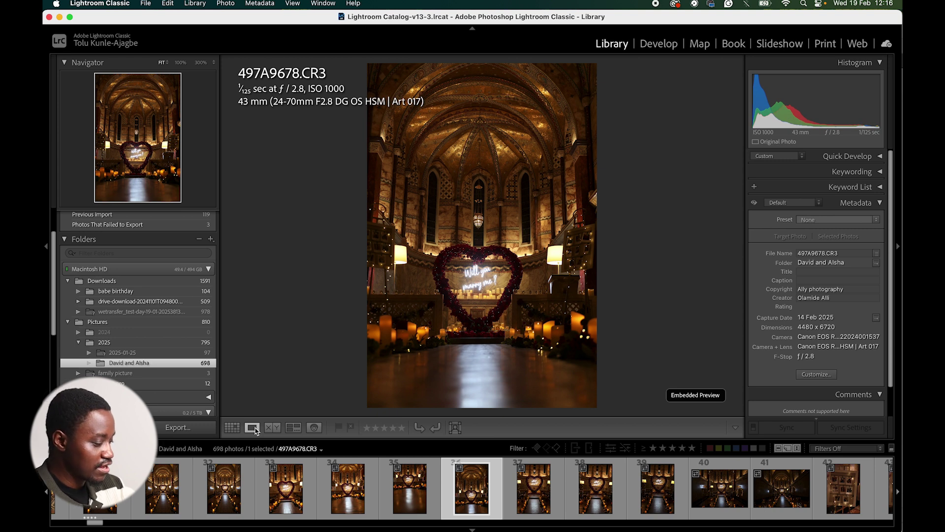
key("5")
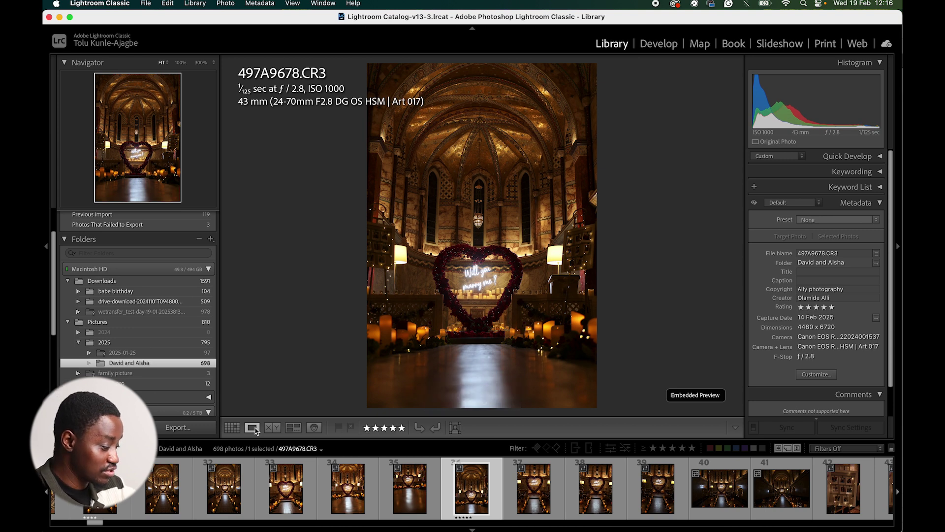
Review the photos up to 497A9681.CR3 and recheck the earlier ones back to the lantern photos
key("Right")
key("Right")
key("Right")
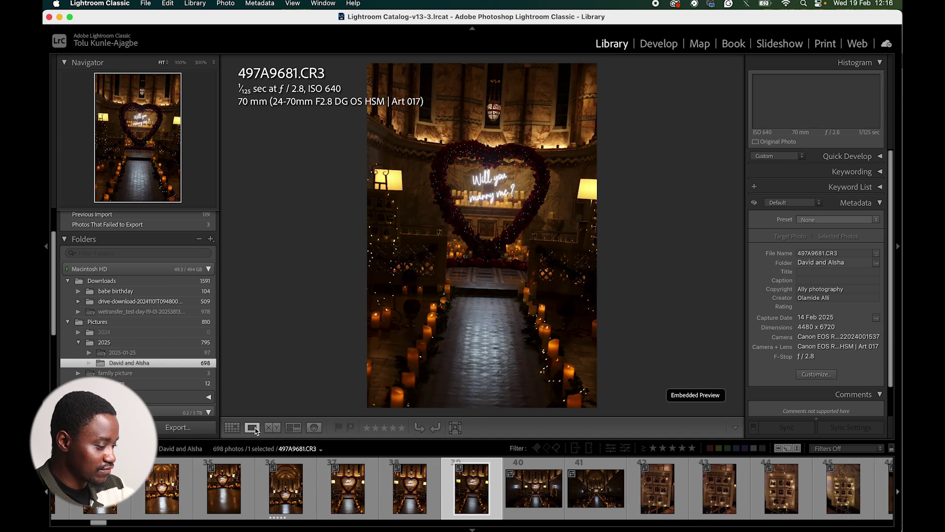
key("Left")
key("Left")
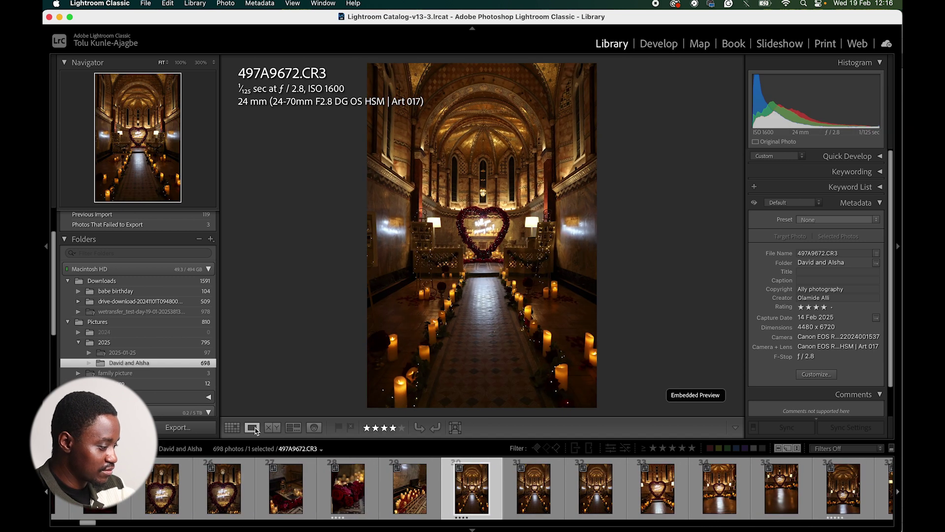
key("Left")
key("Left")
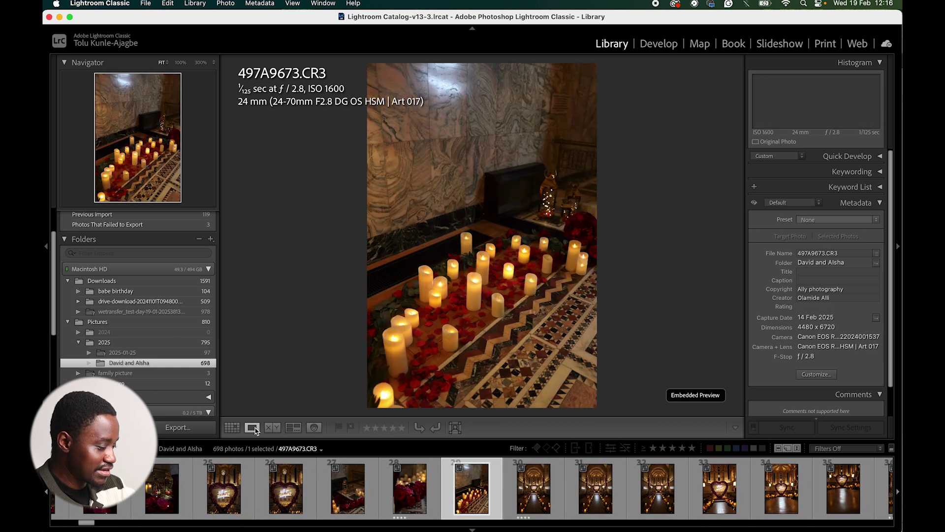
key("Left")
key("Left")
key("Left")
key("Left")
key("Left")
key("Left")
key("Left")
key("Left")
key("Left")
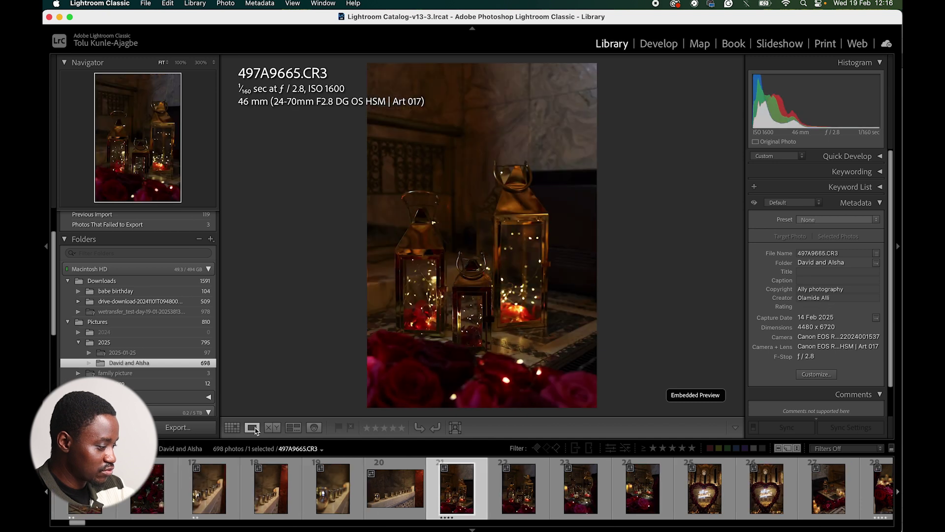
Go back through the candle and rose photos to the landscape shot 497A9655.CR3 and rate it three stars
key("Left")
key("Left")
key("Left")
key("Left")
key("Left")
key("Left")
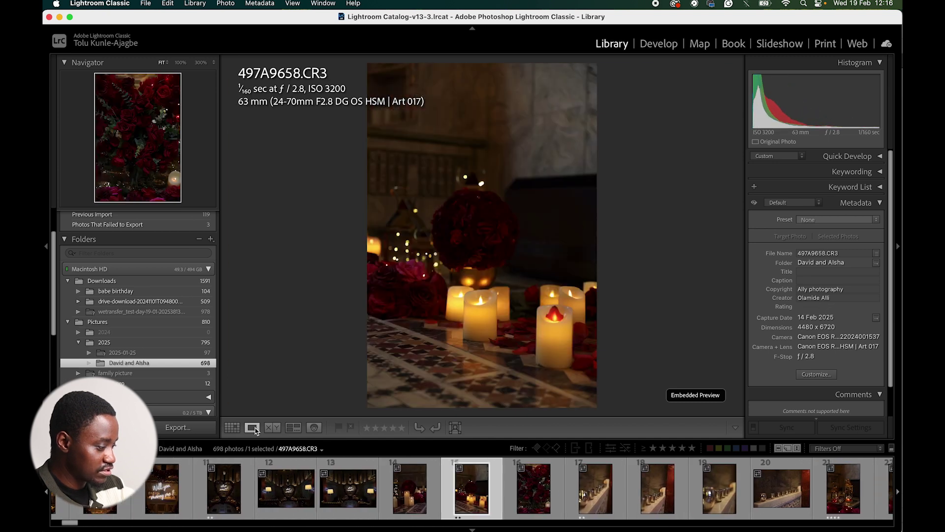
key("Left")
key("Left")
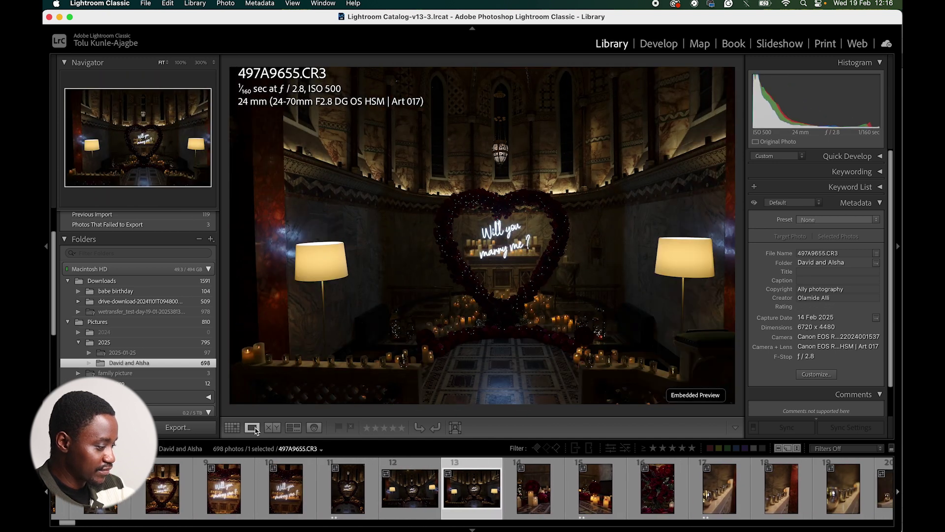
key("3")
Go back through the neon sign photos to 497A9649.CR3 and rate it four stars
key("Left")
key("Left")
key("Left")
key("Left")
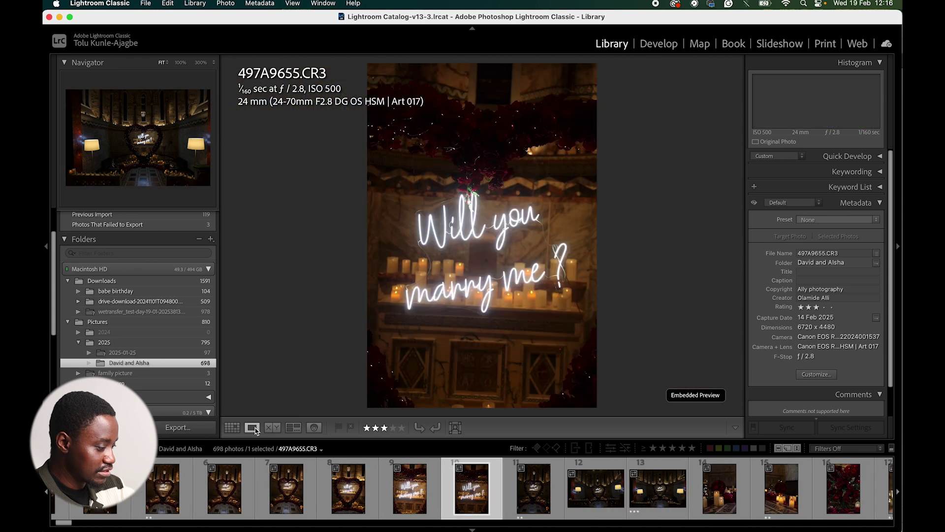
key("Left")
key("Left")
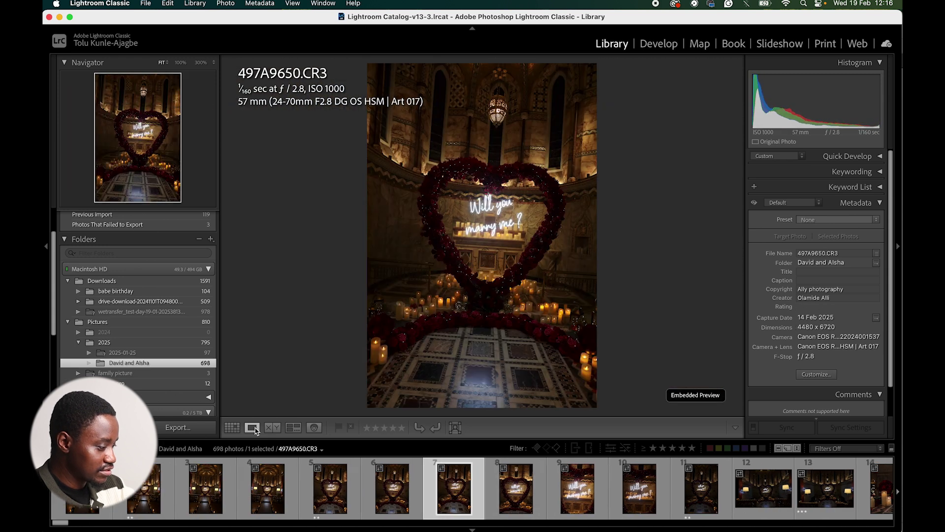
key("4")
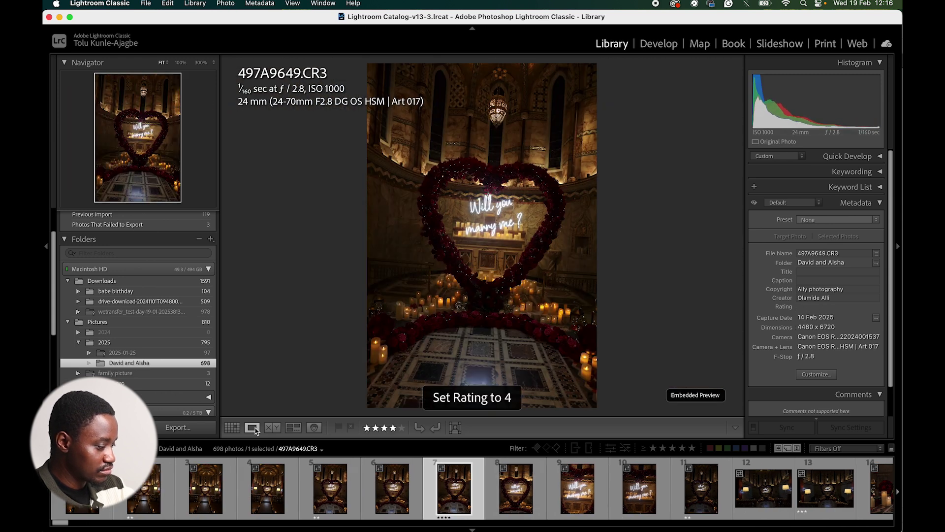
Set the rating of 497A9649.CR3 to one star and rate the earlier photo 497A9645.CR3 three stars
key("Left")
key("Left")
key("Left")
key("Left")
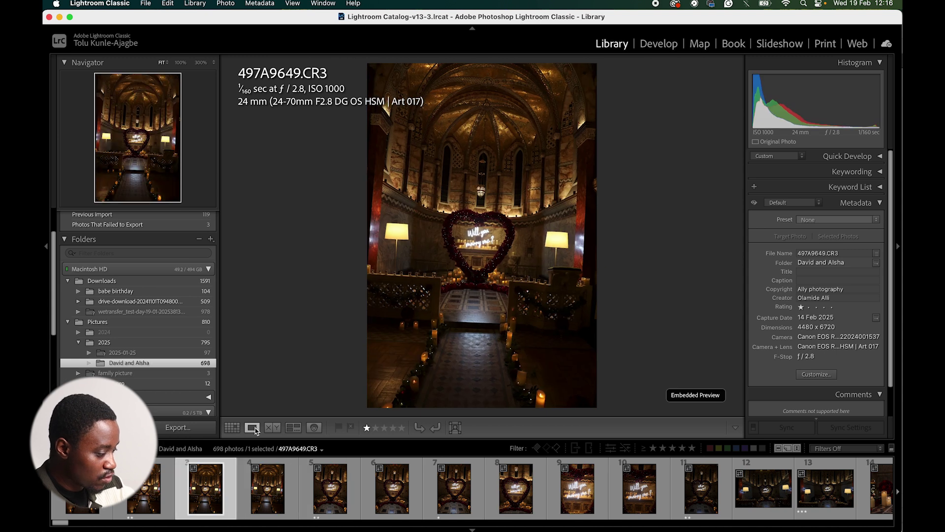
key("3")
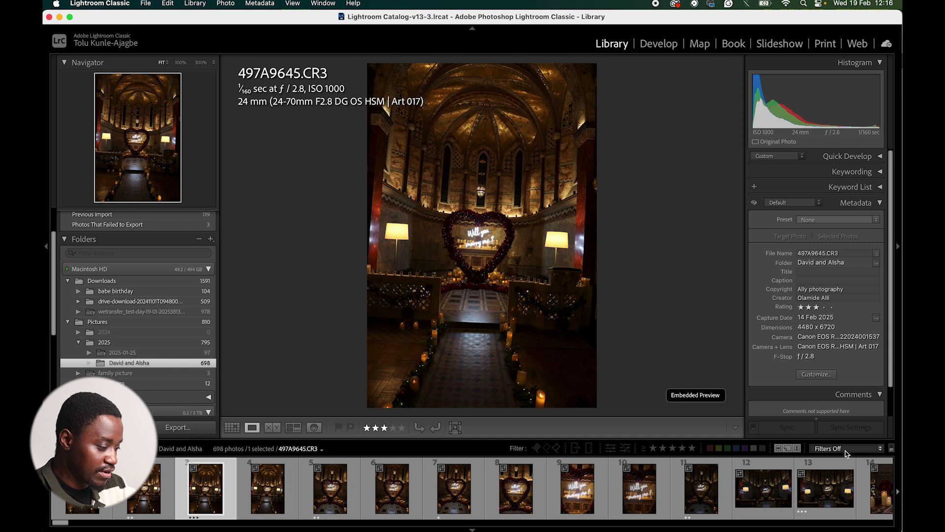
Apply the Rated filter to the folder and narrow it to four stars and higher, and further to five stars
left_click(846, 453)
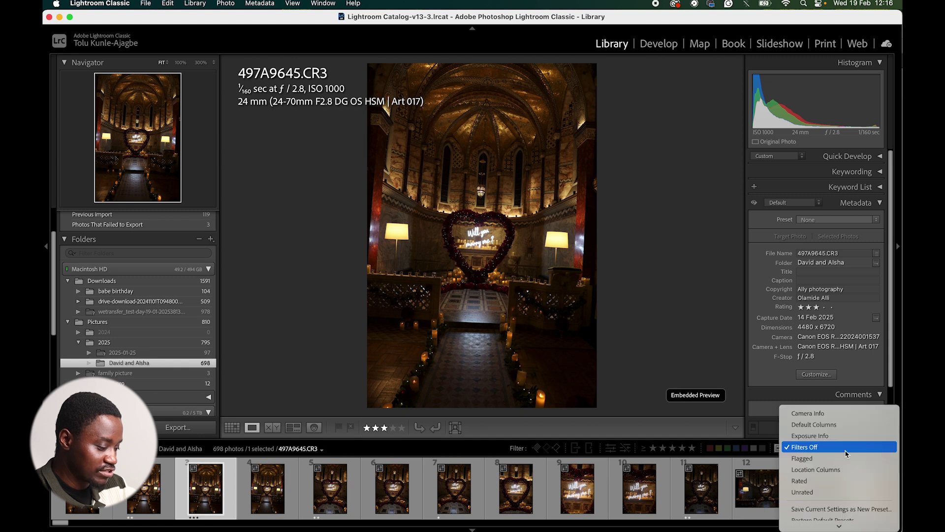
left_click(820, 482)
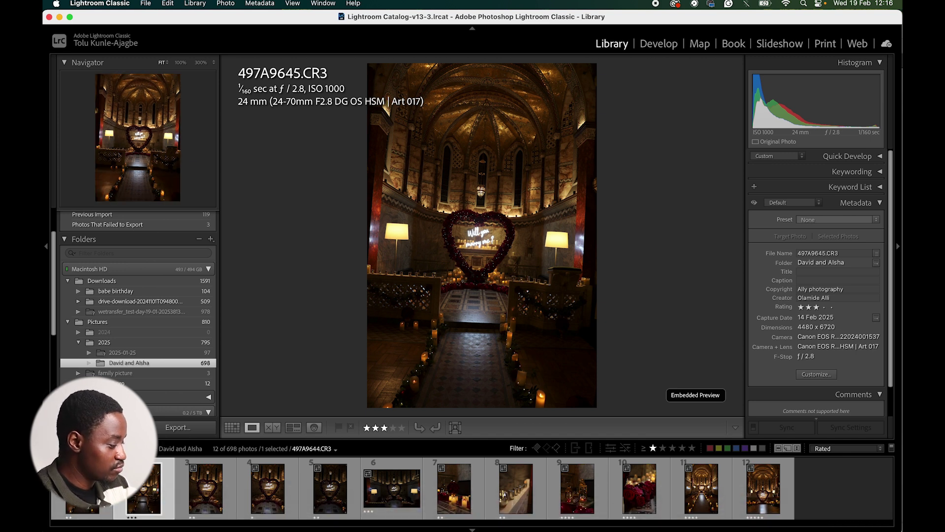
left_click(82, 492)
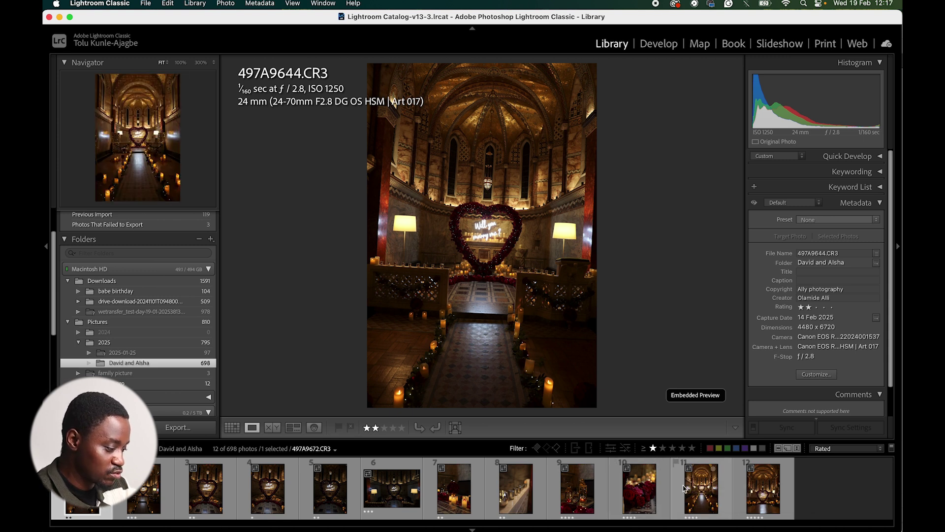
left_click(683, 448)
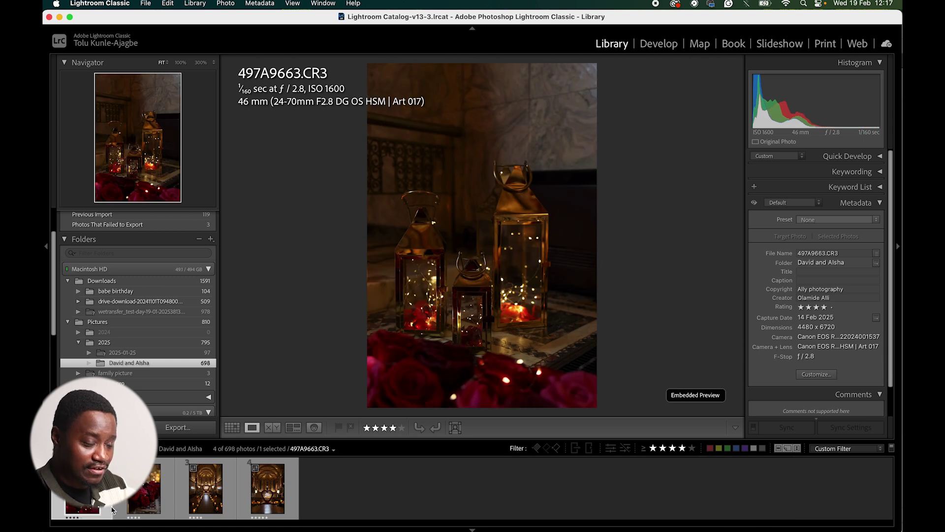
left_click(691, 448)
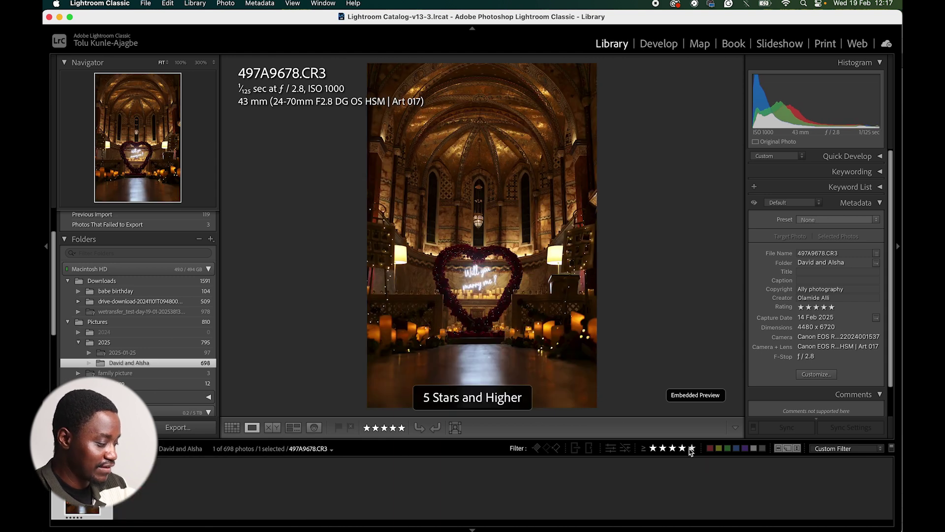
Filter the folder for photos whose rating is equal to two stars
left_click(663, 448)
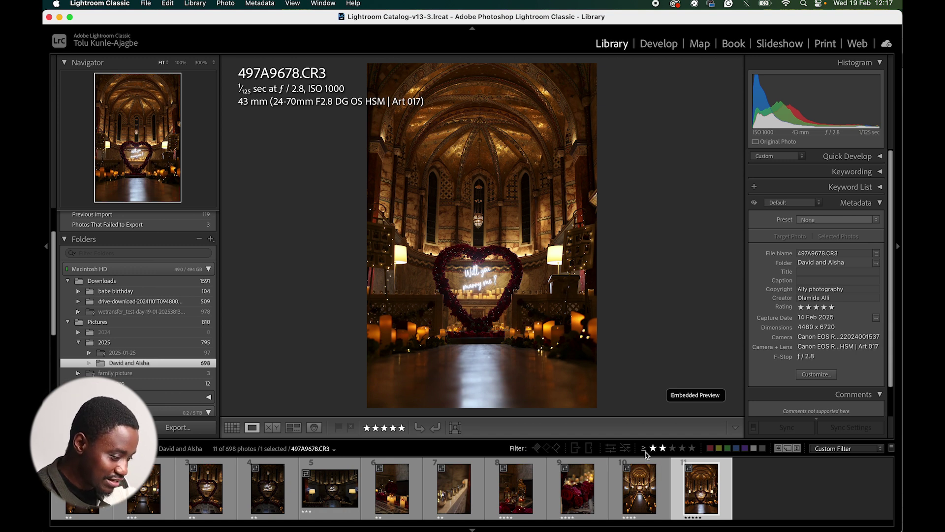
left_click(645, 449)
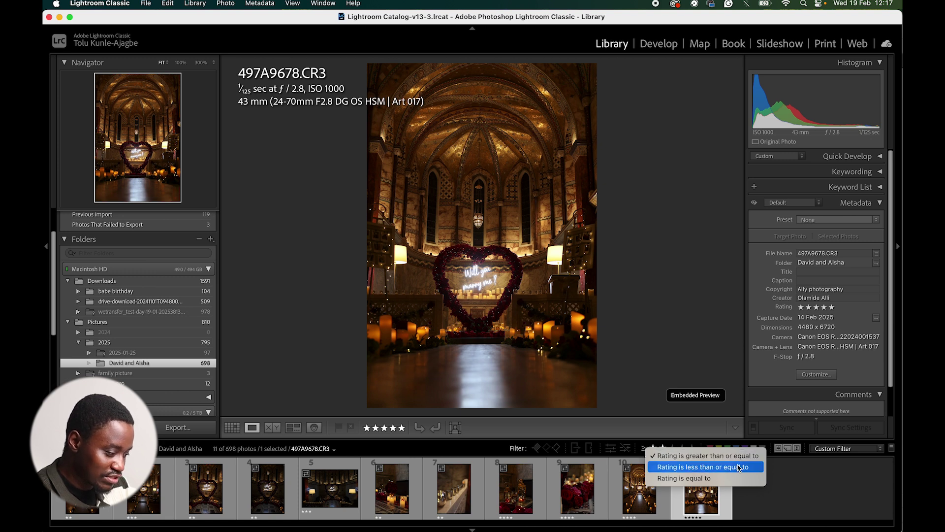
left_click(707, 478)
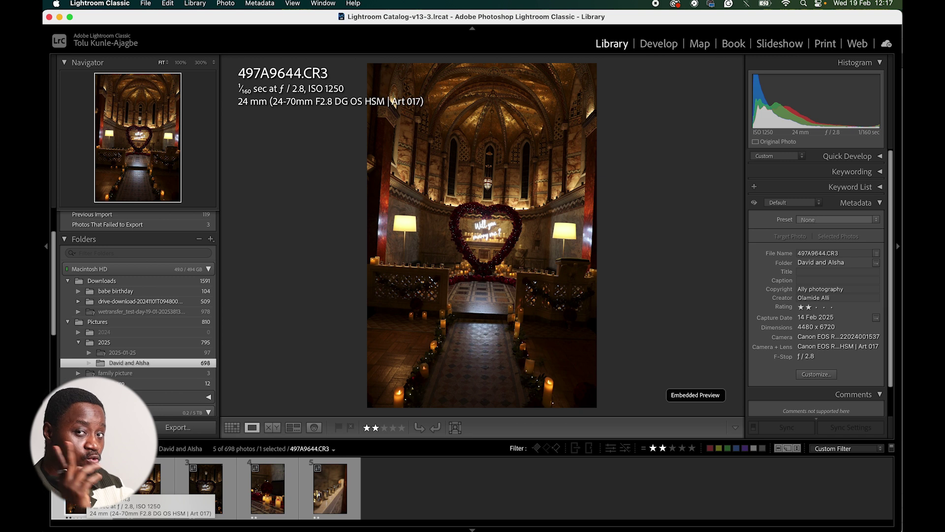
Switch the filter to ratings less than or equal to two stars, clear the stars and choose four stars or lower
left_click(644, 448)
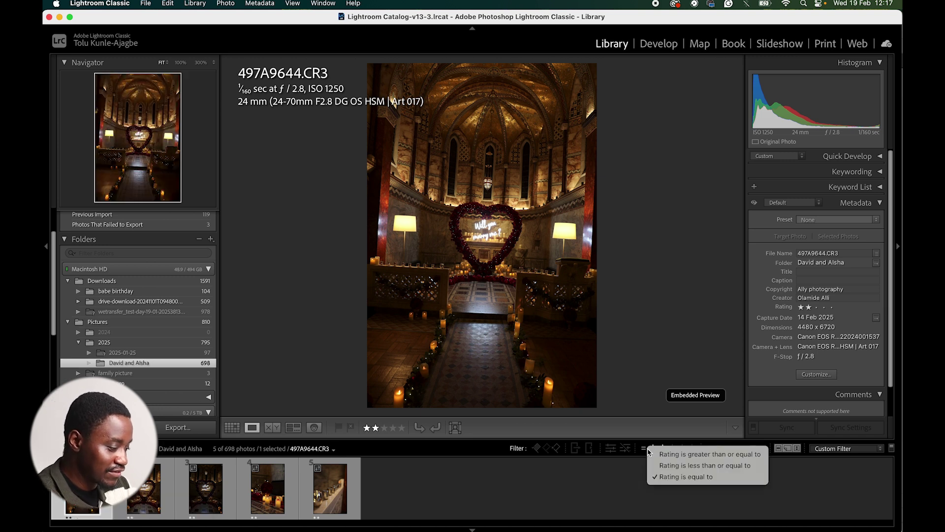
left_click(667, 465)
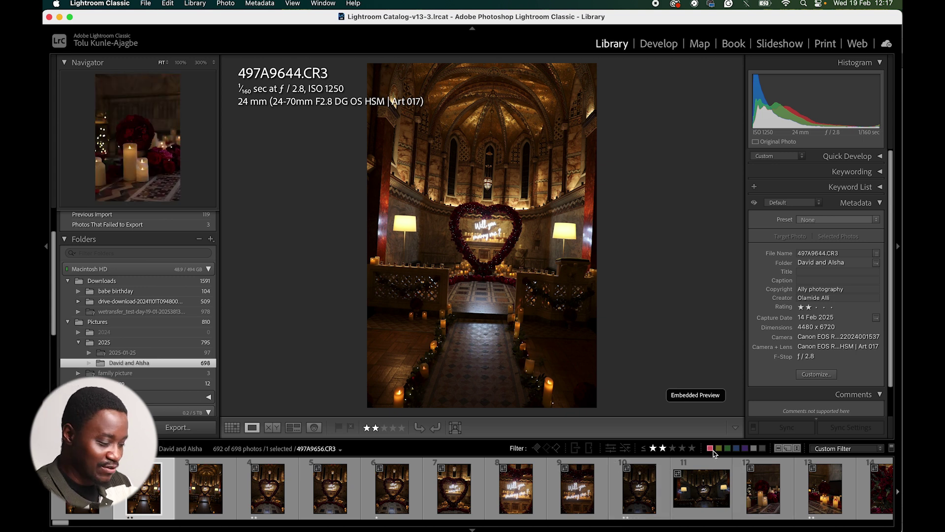
left_click(663, 449)
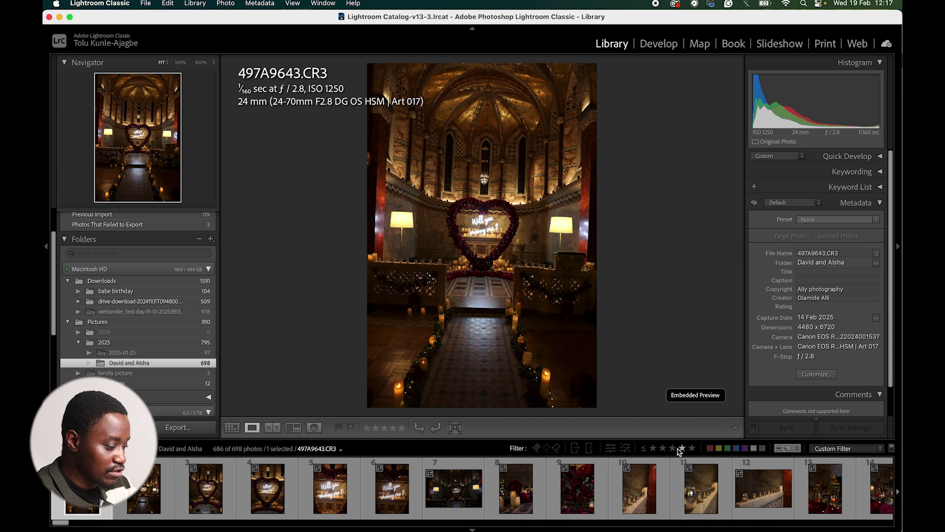
left_click(682, 448)
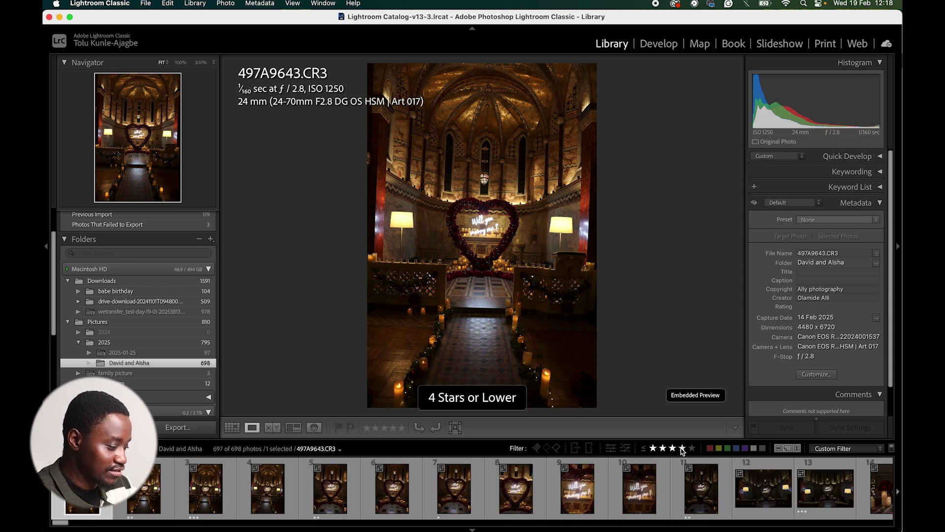
Filter for exactly four stars and exactly three stars, and finally set the filter to three stars and higher
left_click(645, 449)
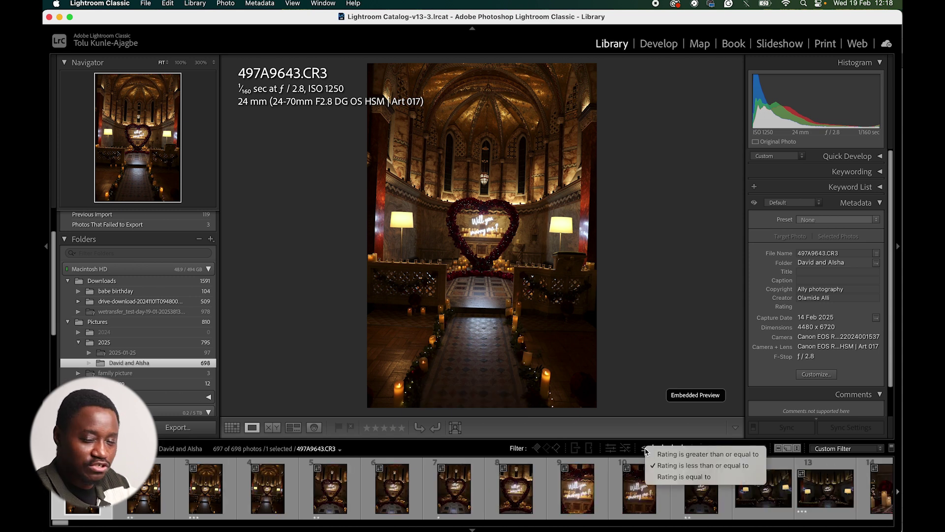
left_click(661, 477)
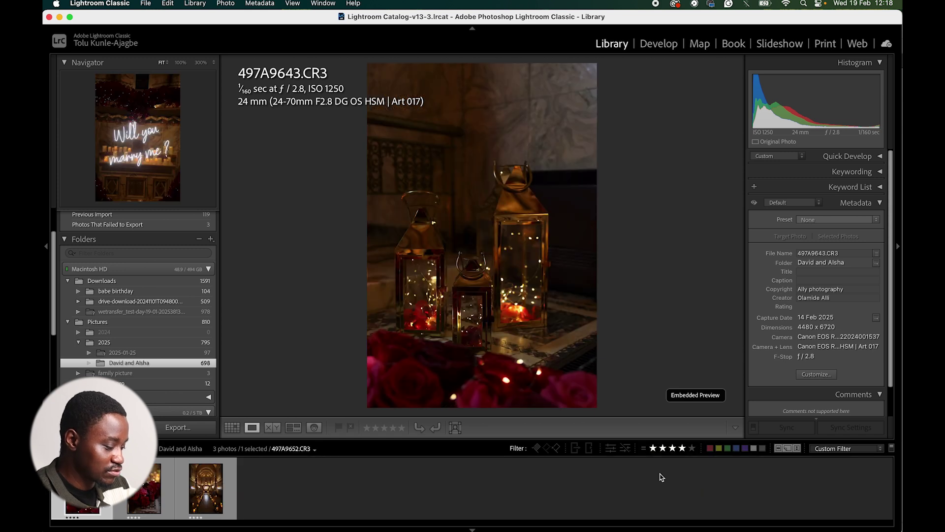
left_click(671, 448)
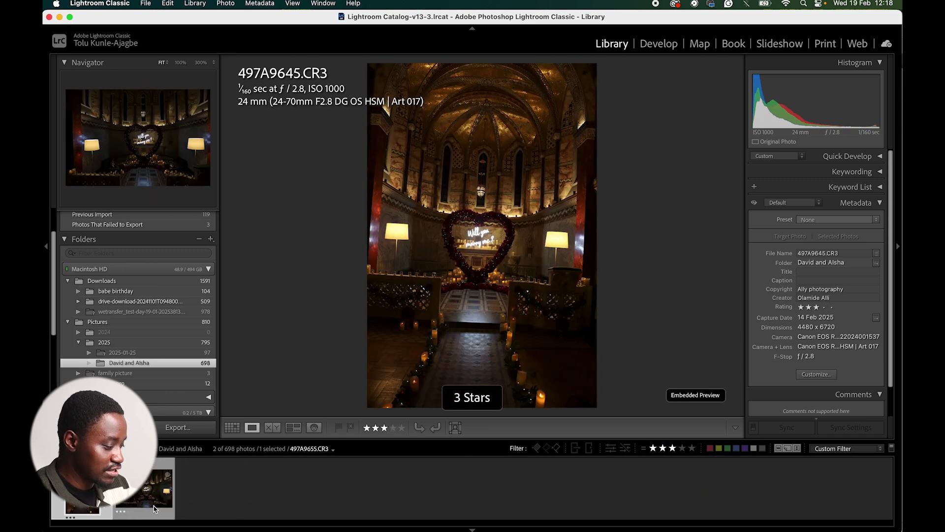
left_click(644, 448)
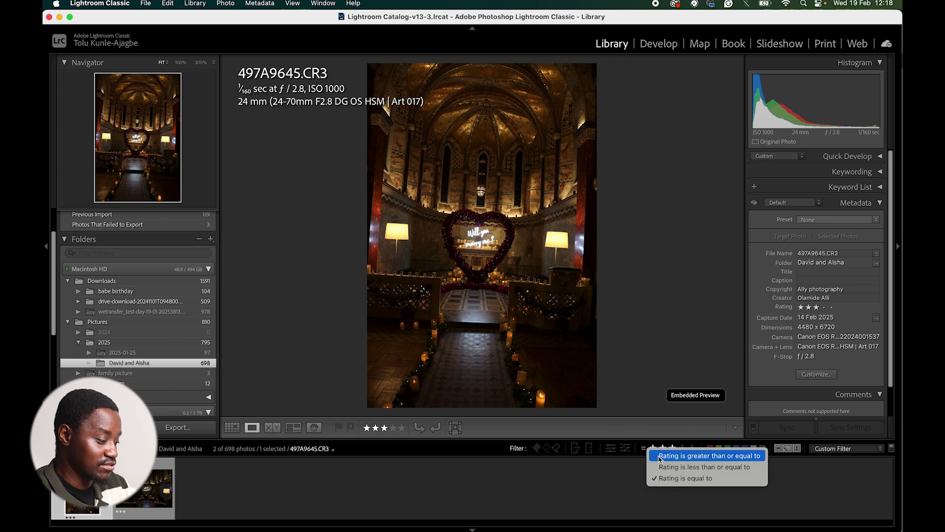
left_click(661, 457)
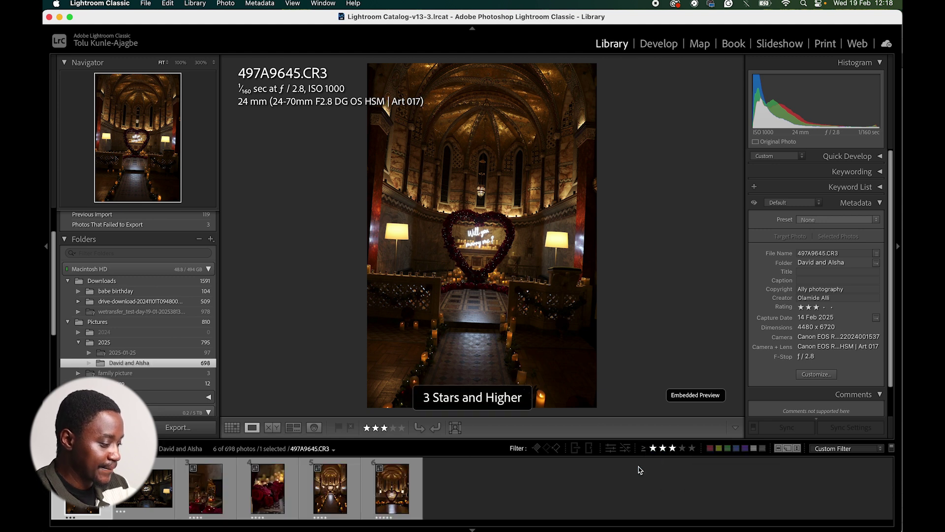
Set the folder's rating filter to two stars and higher
left_click(663, 449)
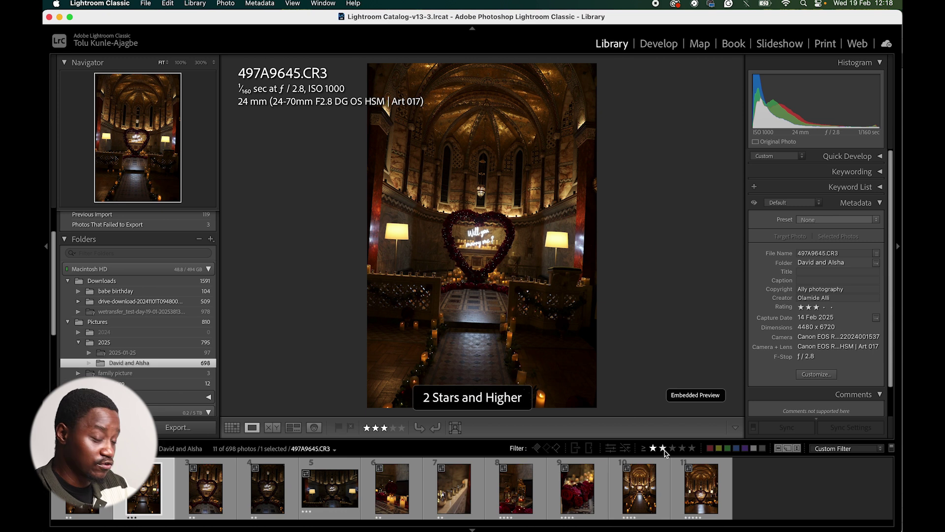
scroll(138, 320, "down", 4)
scroll(137, 302, "up", 4)
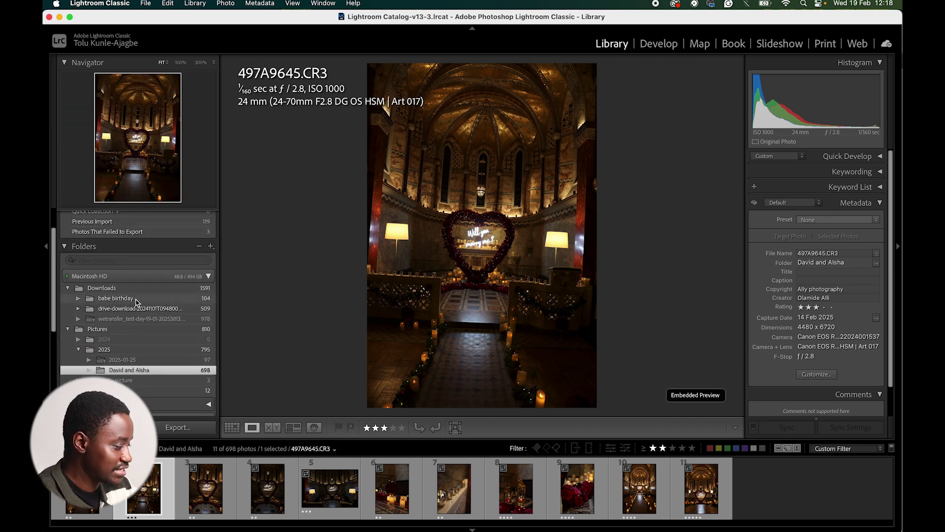
Collapse the Macintosh HD folder list and open the wedding couple's folder on the One Touch drive
left_click(147, 276)
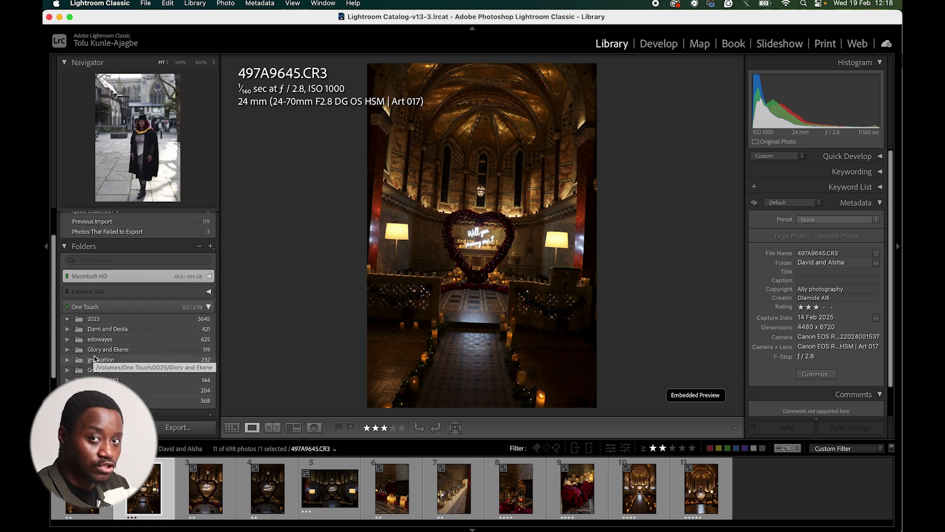
scroll(93, 340, "down", 2)
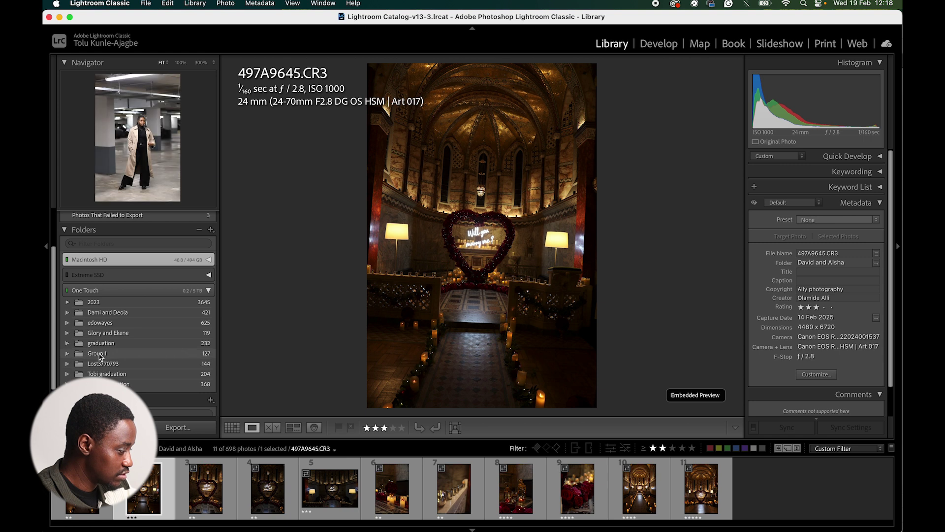
left_click(102, 336)
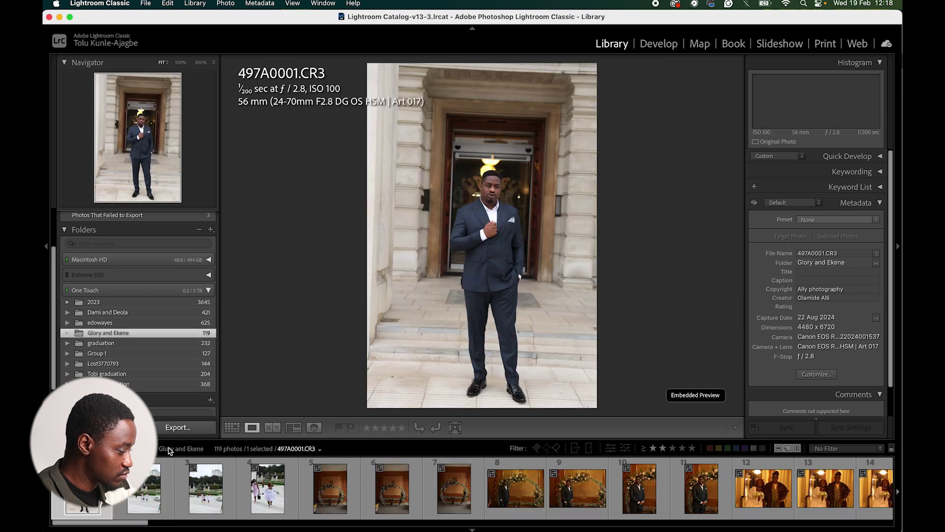
Give the outdoor photo 497A0021.CR3 a red color label
scroll(356, 493, "down", 2)
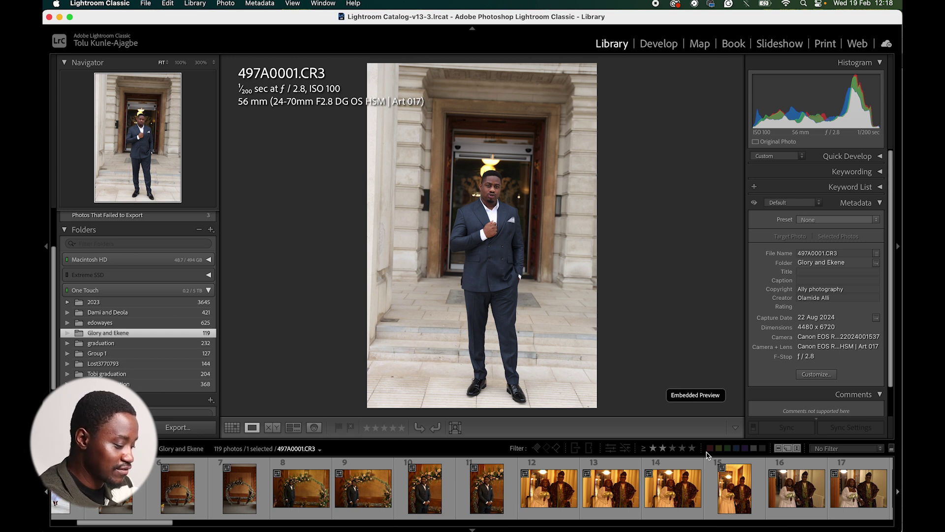
key("Right")
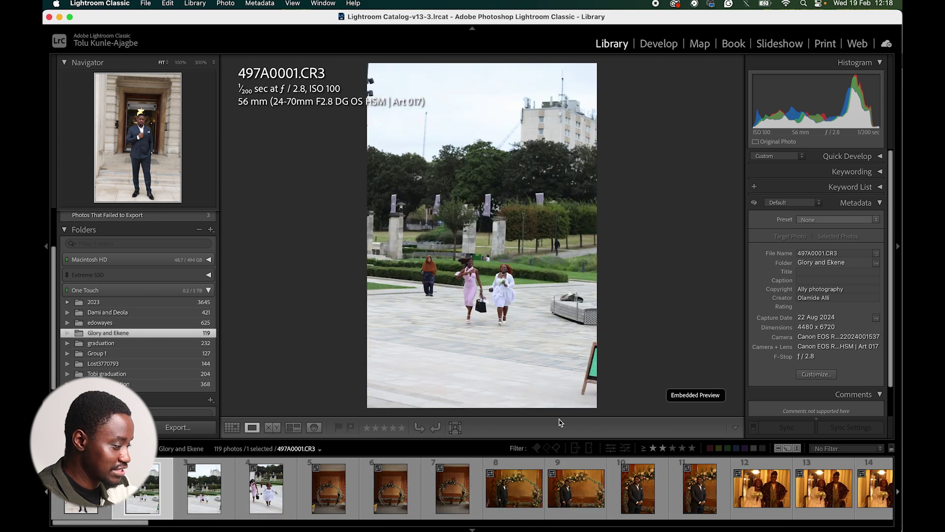
key("Right")
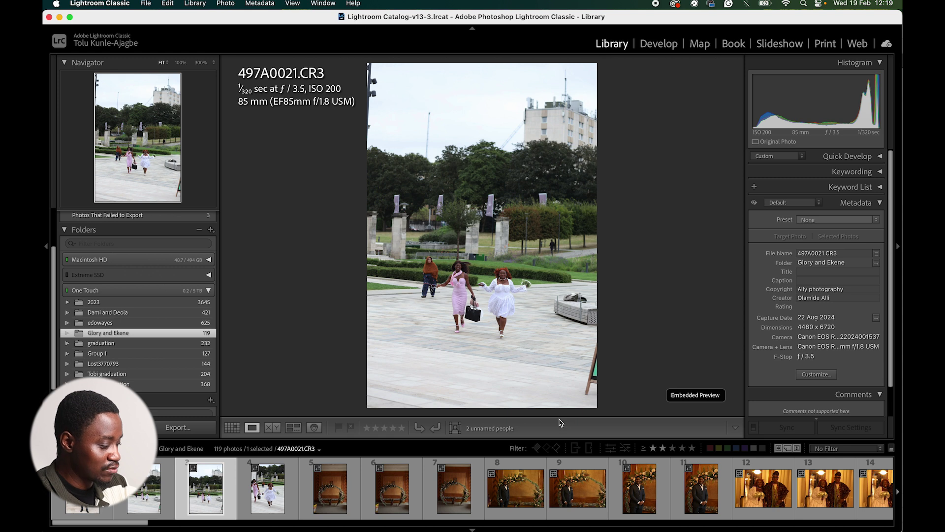
key("6")
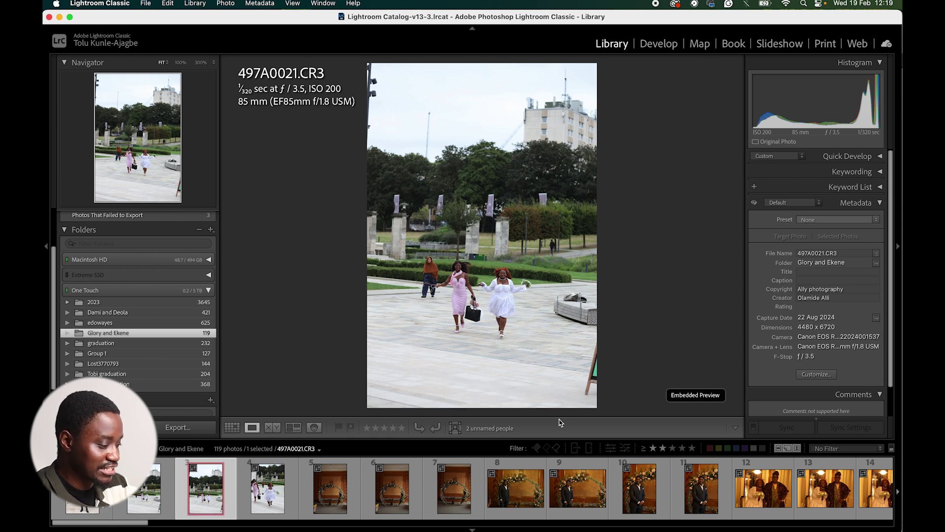
Give the groom's portrait 497A0029.CR3 a yellow color label
left_click(522, 490)
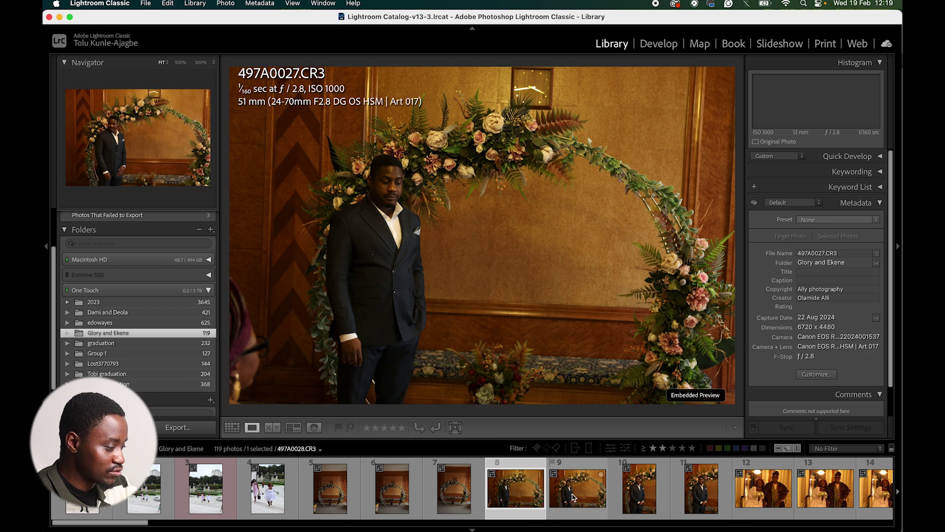
key("Right")
key("Right")
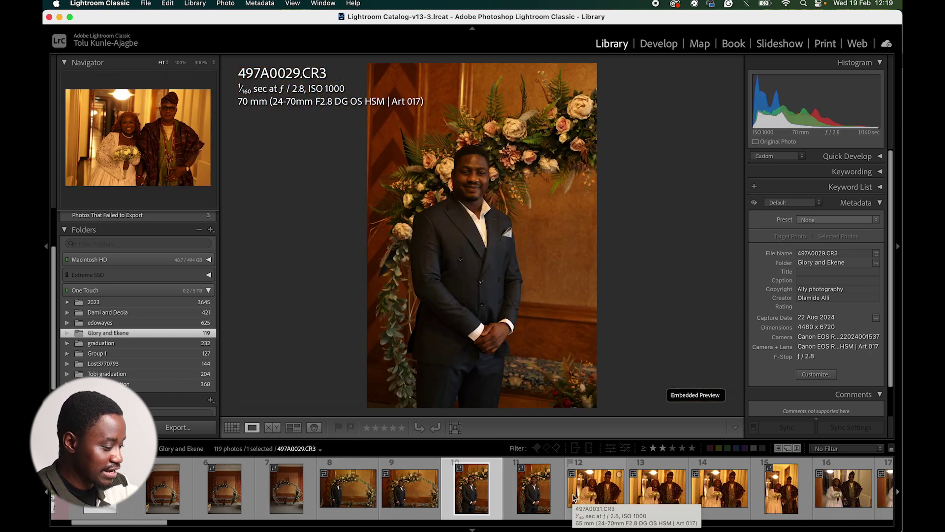
key("7")
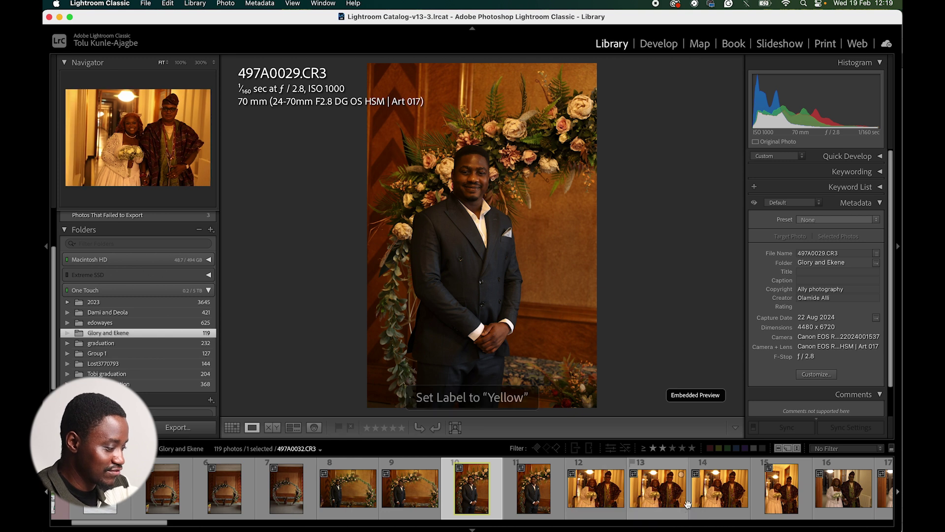
Give photo 497A0033.CR3 a green color label and bring up photo 497A0037.CR3
left_click(718, 501)
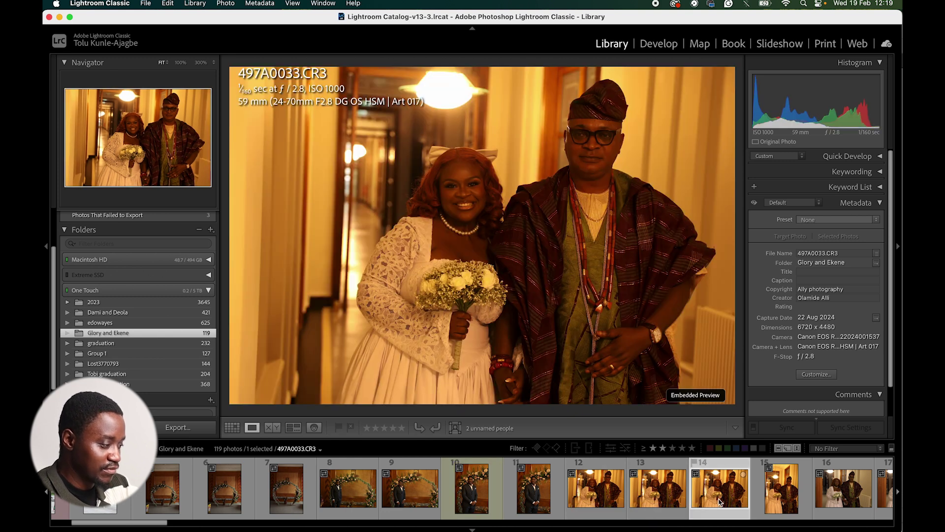
key("8")
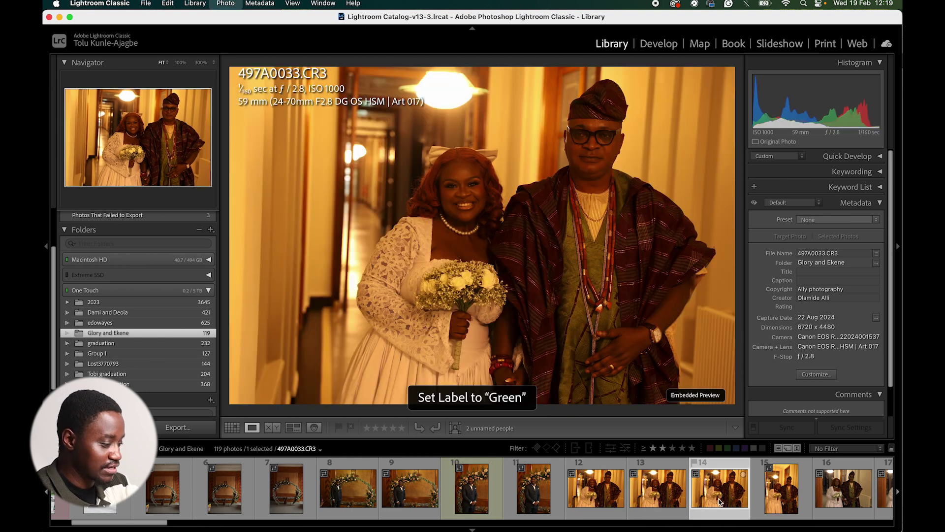
scroll(719, 501, "right", 5)
left_click(688, 501)
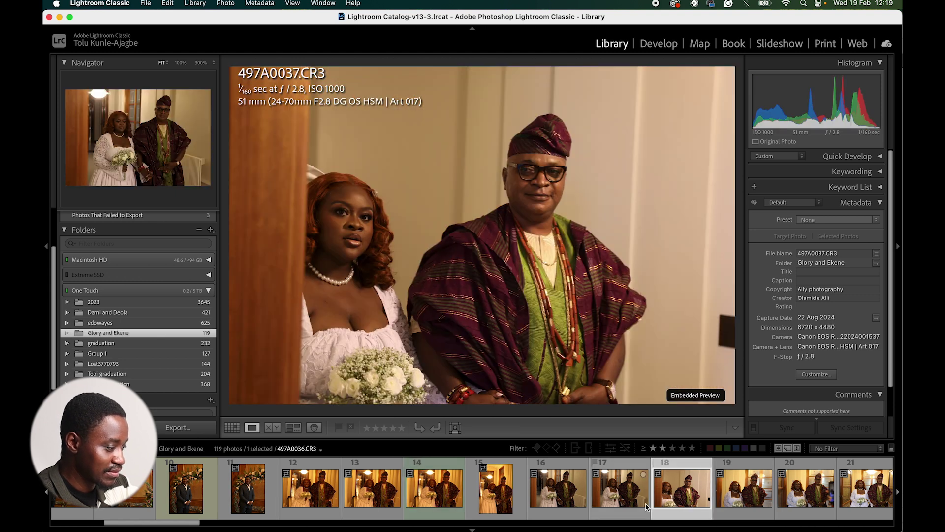
Give the groom photos 497A0028.CR3 and 497A0001.CR3 yellow color labels
scroll(640, 502, "left", 8)
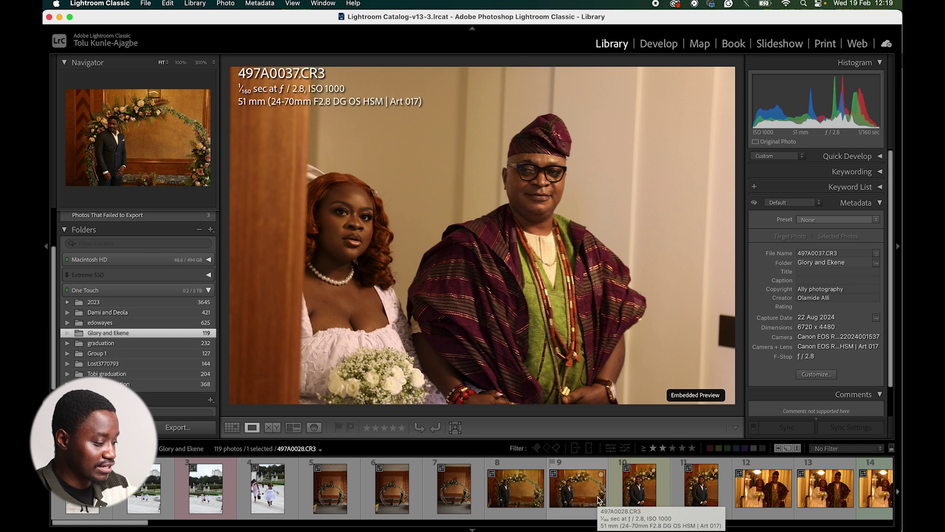
left_click(600, 500)
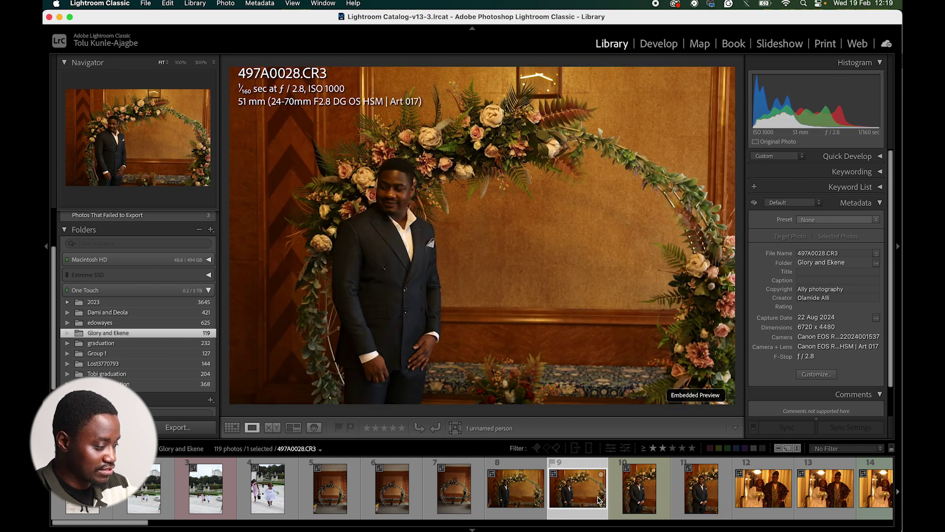
key("7")
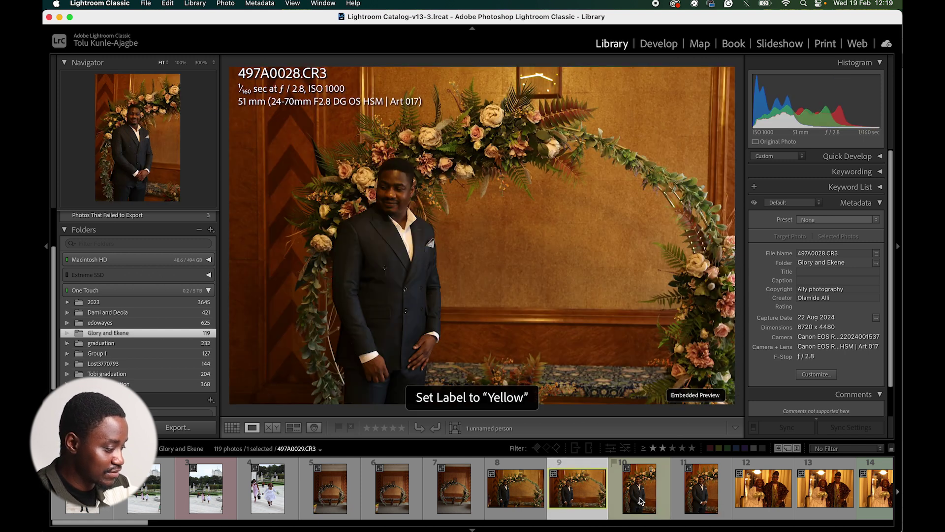
left_click(512, 502)
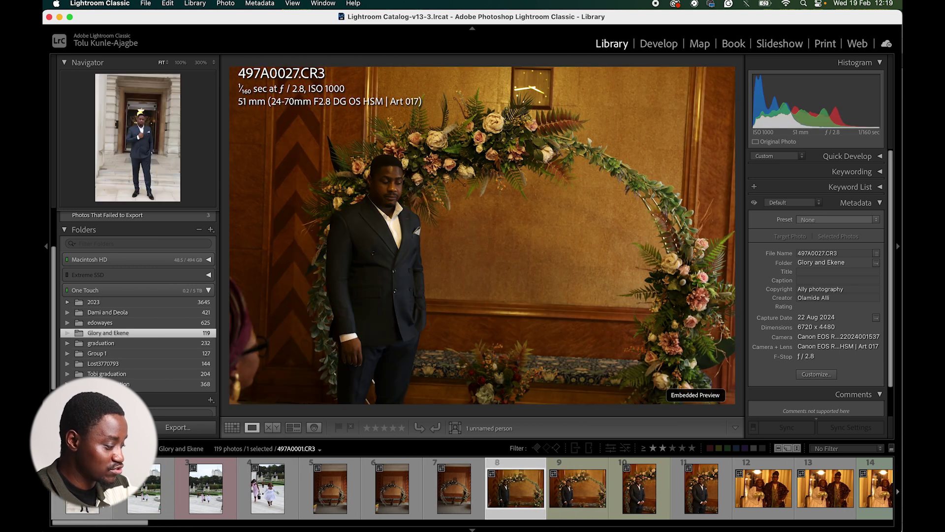
left_click(82, 492)
key("7")
Look through the rest of the wedding photos and give the outdoor photo 497A0023.CR3 a red color label
scroll(276, 492, "right", 15)
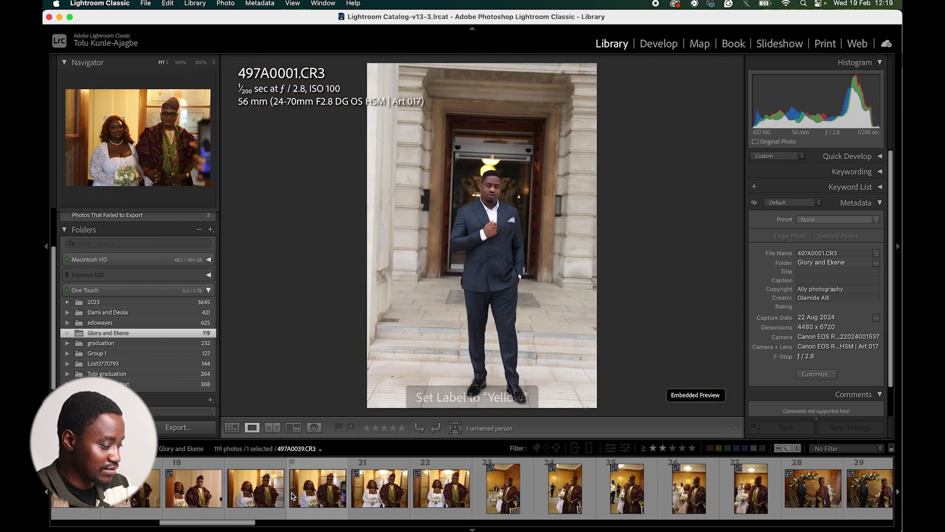
scroll(293, 497, "right", 6)
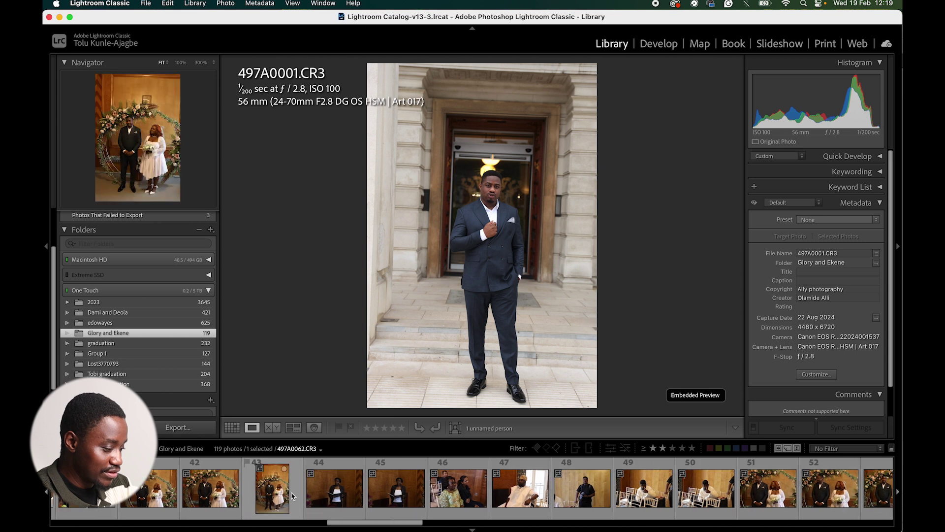
scroll(495, 502, "right", 10)
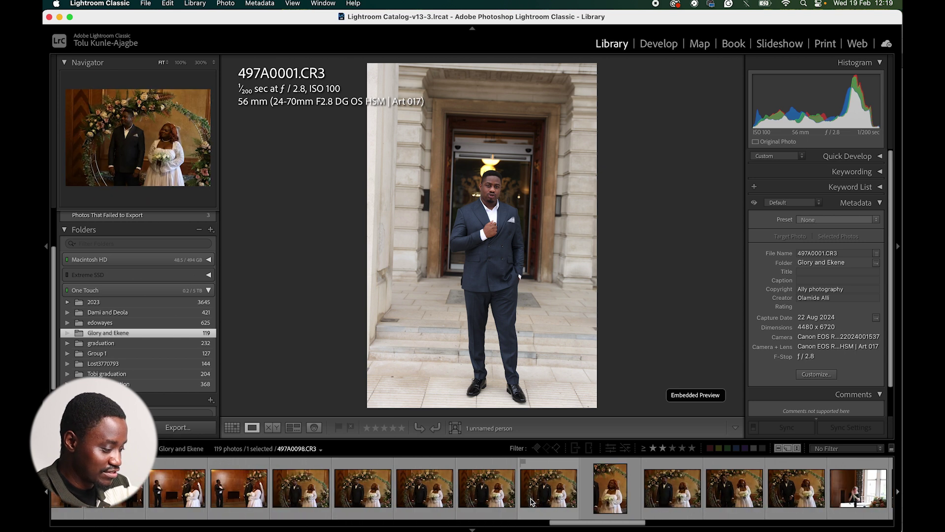
scroll(527, 498, "right", 8)
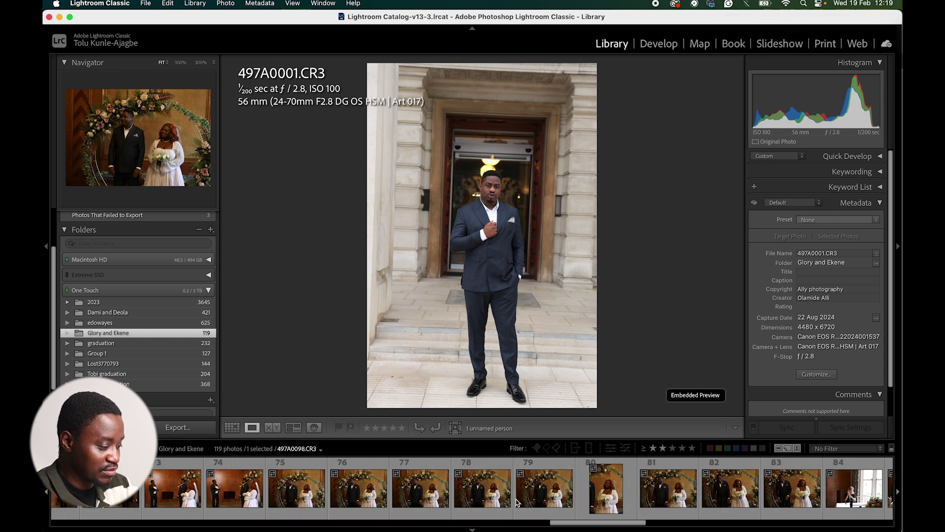
scroll(521, 500, "left", 20)
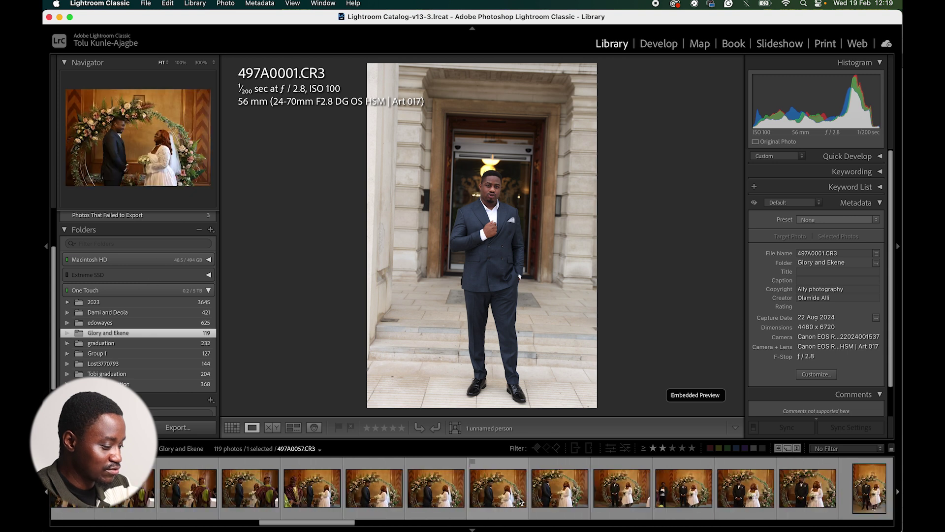
scroll(521, 500, "left", 10)
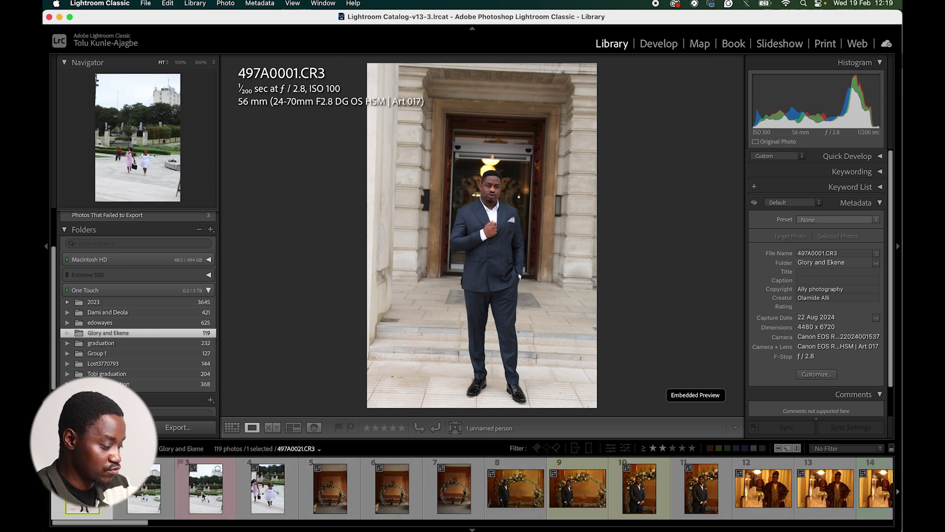
left_click(265, 501)
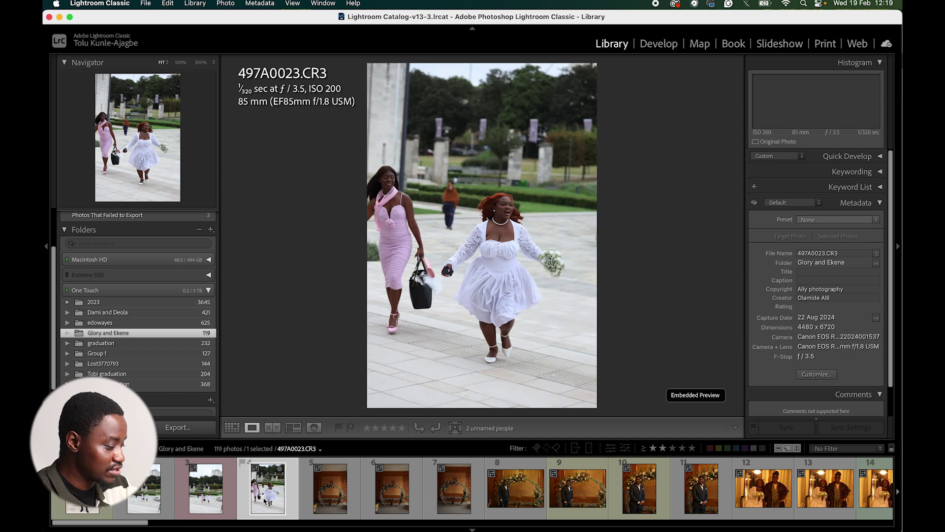
key("6")
Label photo 497A0122.CR3 of the couple under the flower arch green, and change the label to blue
scroll(480, 498, "right", 8)
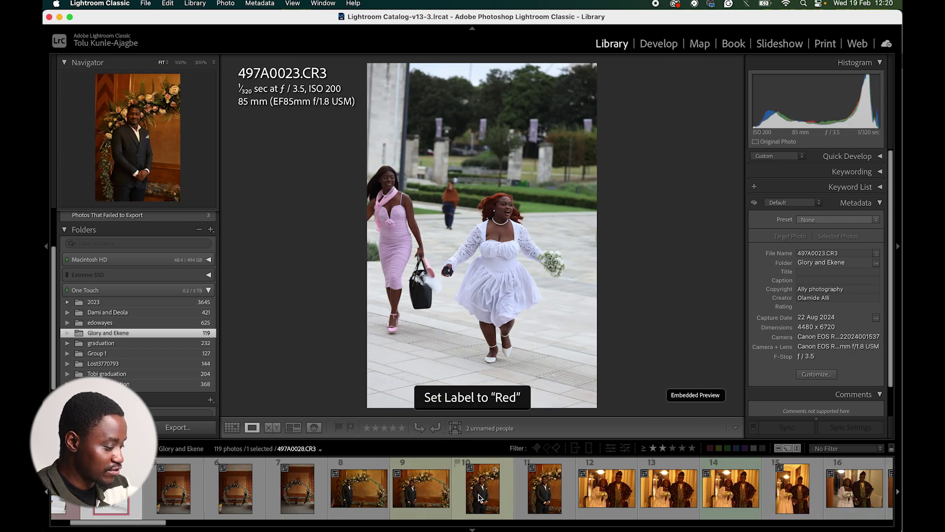
scroll(480, 498, "right", 5)
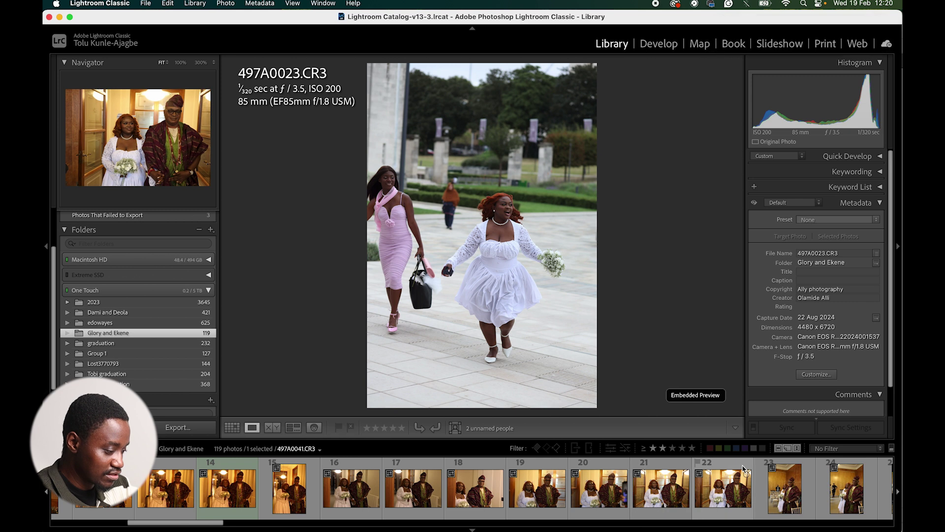
scroll(750, 486, "right", 20)
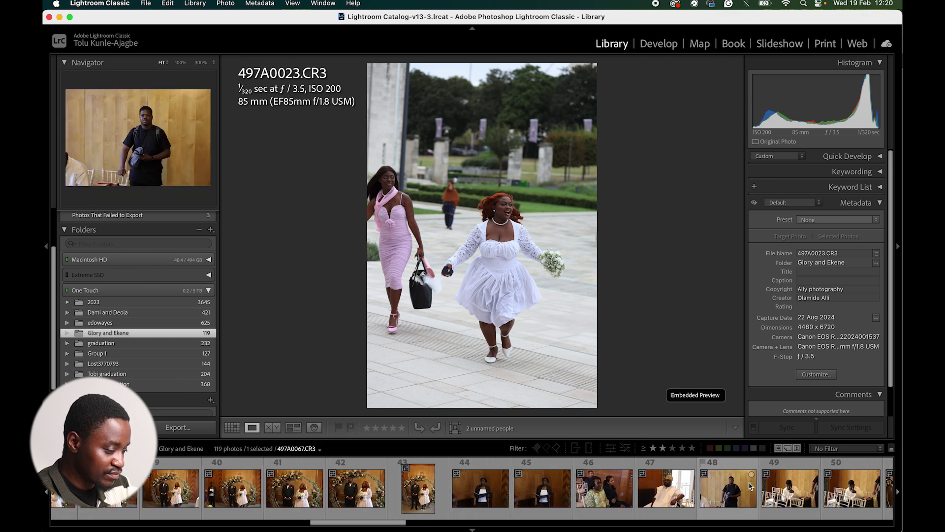
right_click(783, 492)
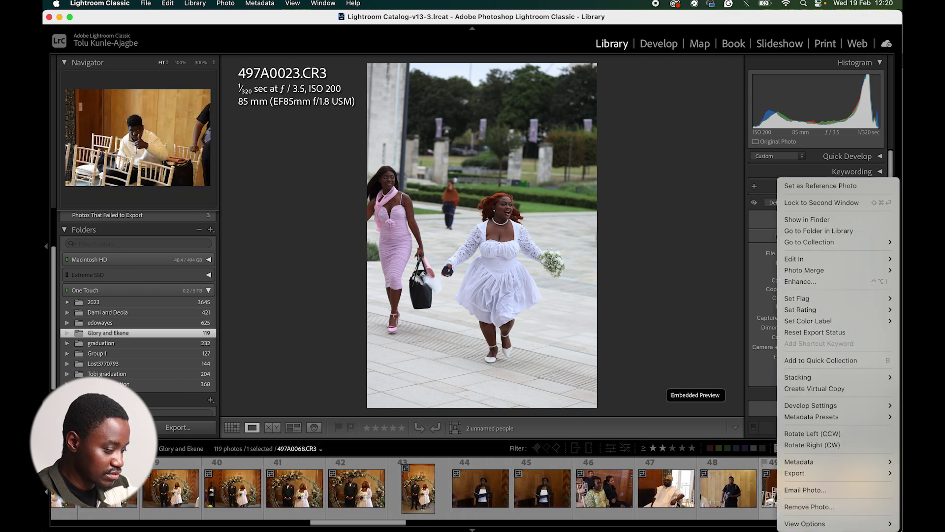
key("Escape")
left_click_drag(403, 523, 790, 490)
left_click(647, 495)
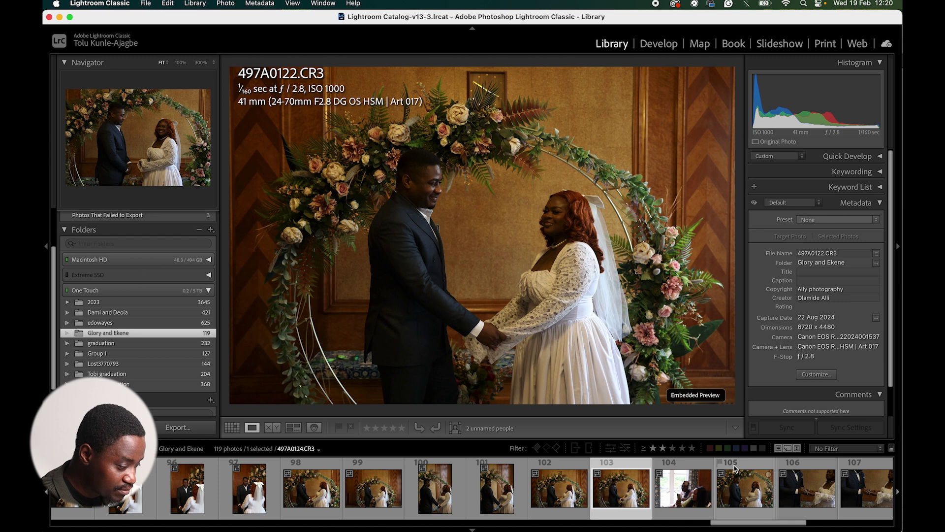
key("8")
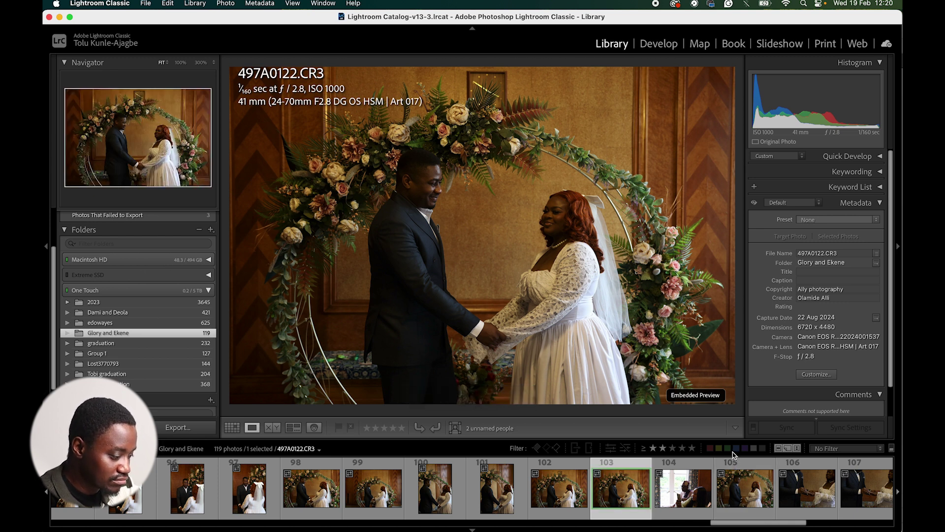
key("9")
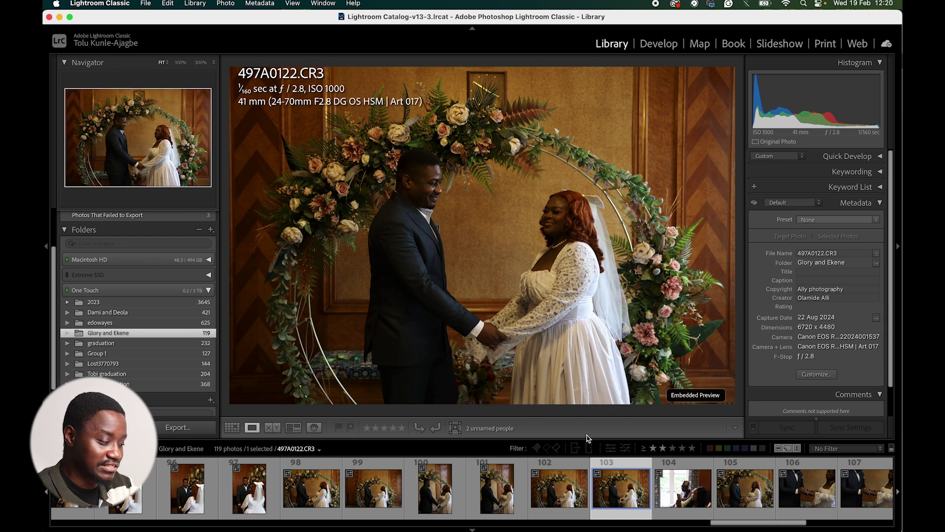
Give the neighbouring couple photo 497A0121.CR3 a blue color label
left_click(580, 512)
key("9")
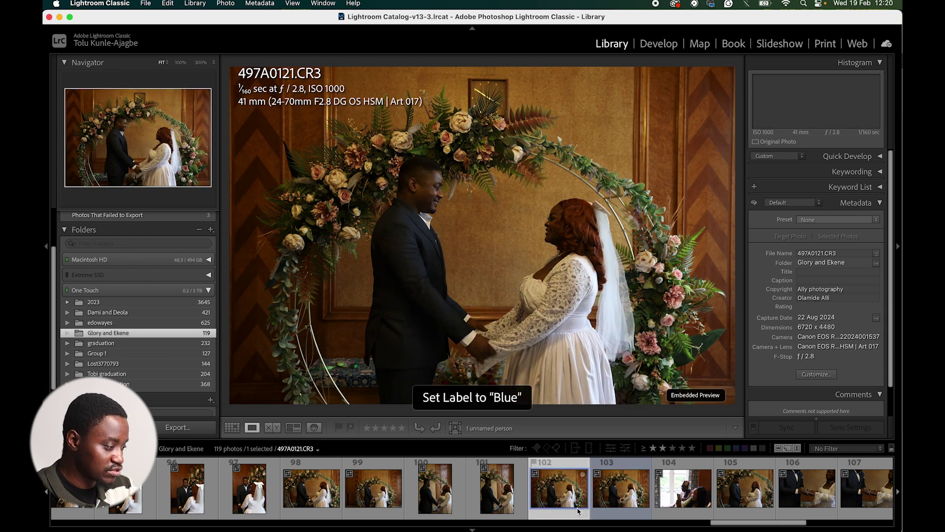
scroll(578, 511, "left", 8)
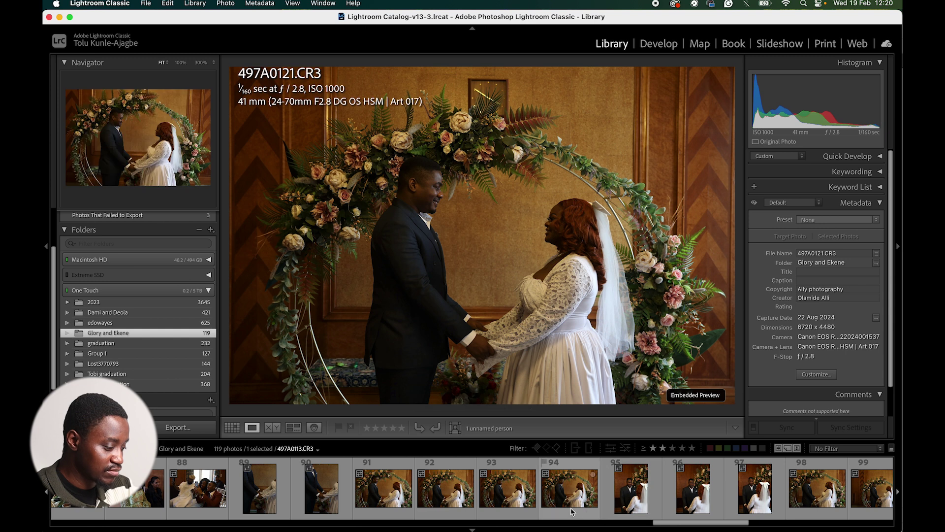
Give photo 497A0109.CR3, the close-up of the couple holding hands, a blue color label
left_click(328, 509)
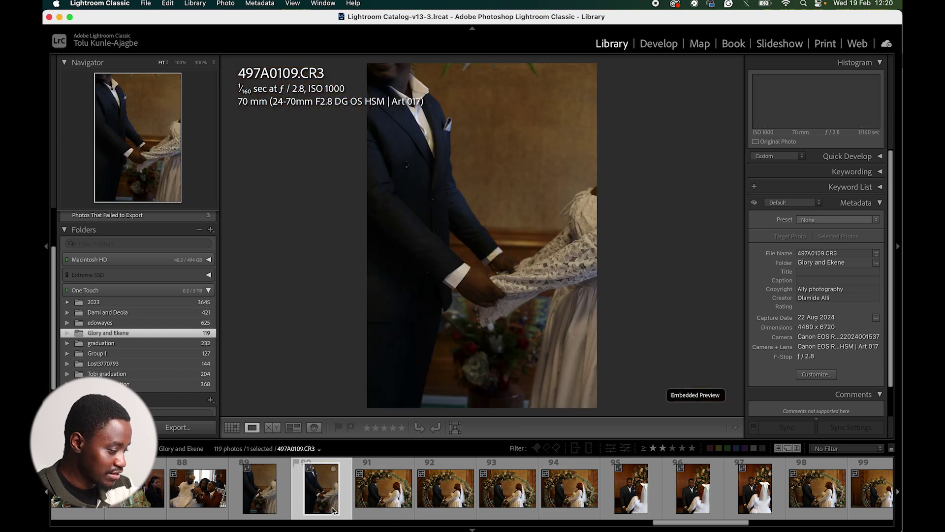
key("9")
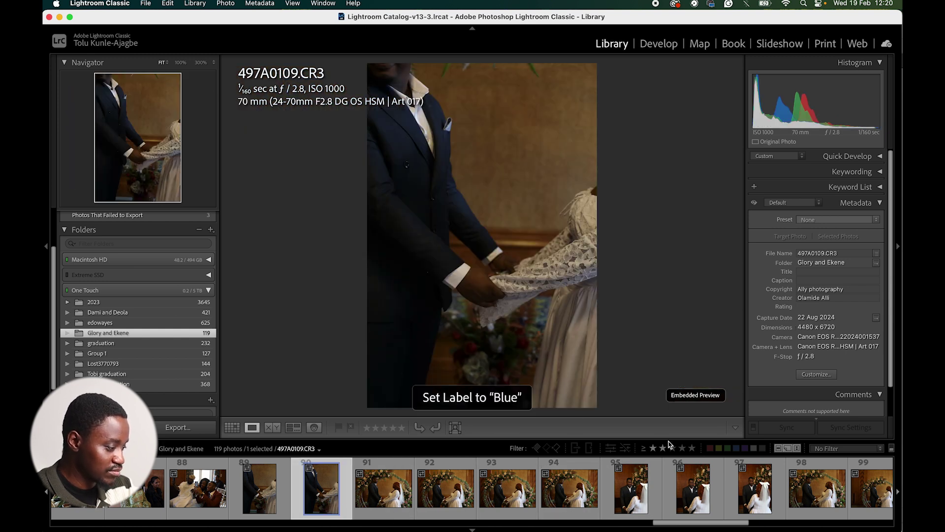
Clear the leftover star-rating filter by turning filters off, and filter the wedding folder to show only red-labelled photos
left_click(718, 448)
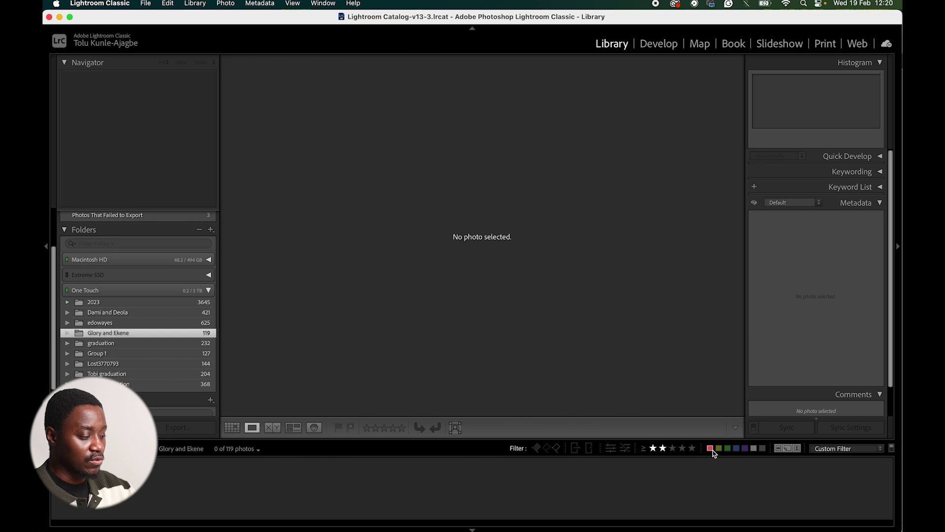
left_click(712, 449)
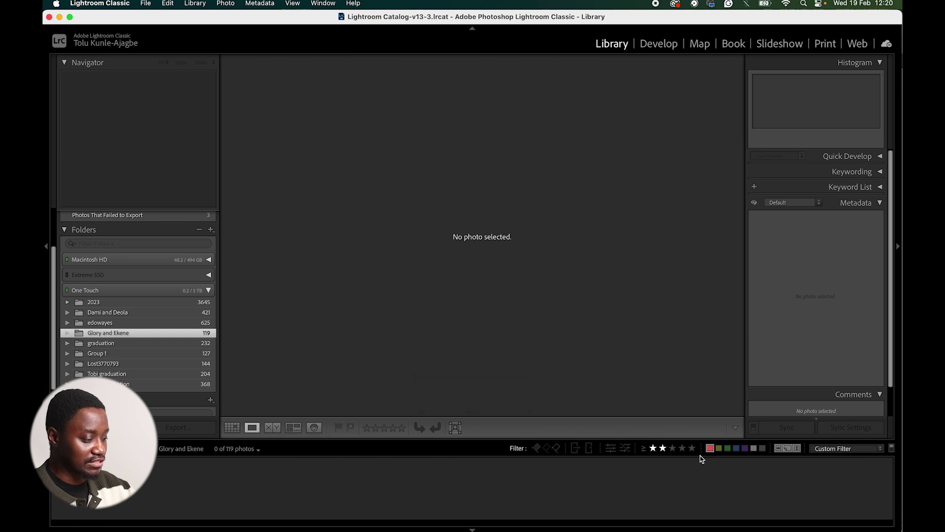
left_click(814, 448)
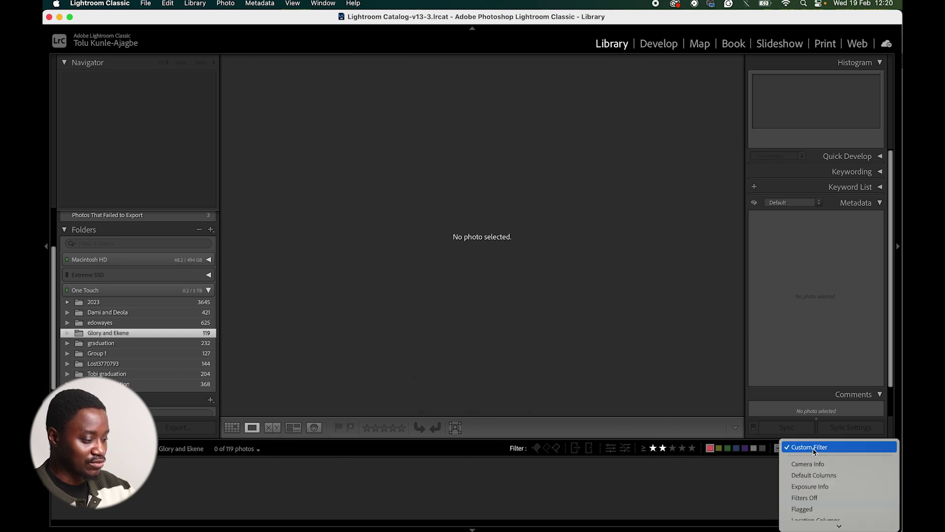
left_click(809, 501)
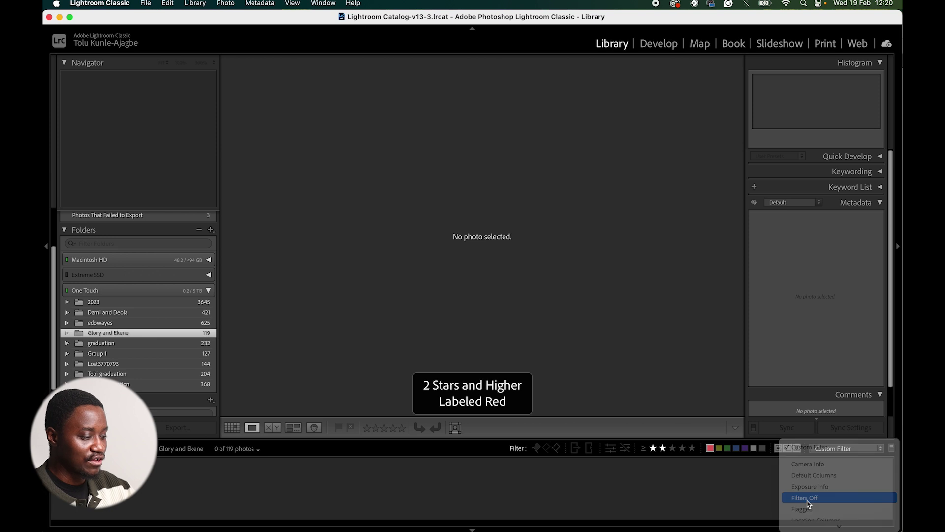
left_click(710, 448)
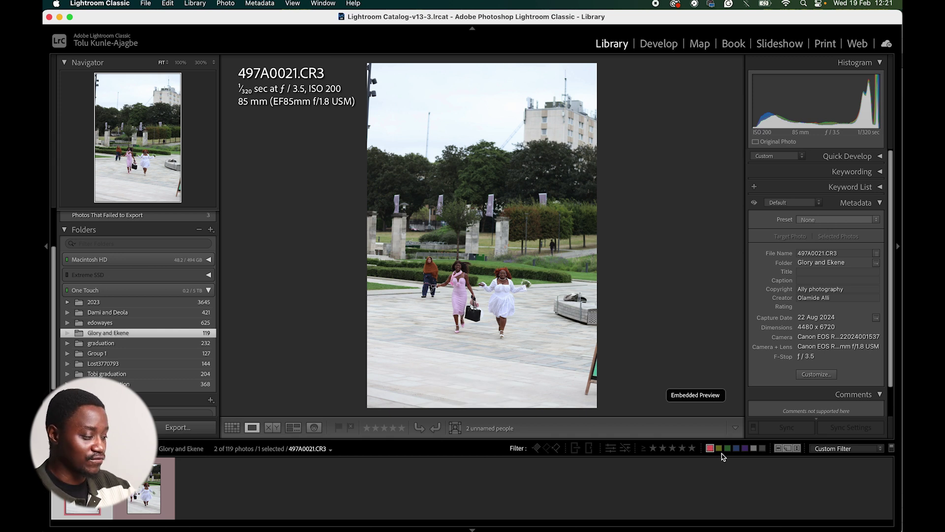
Filter the folder to yellow-labelled photos only, and switch the filter to show only the blue-labelled ones
left_click(720, 449)
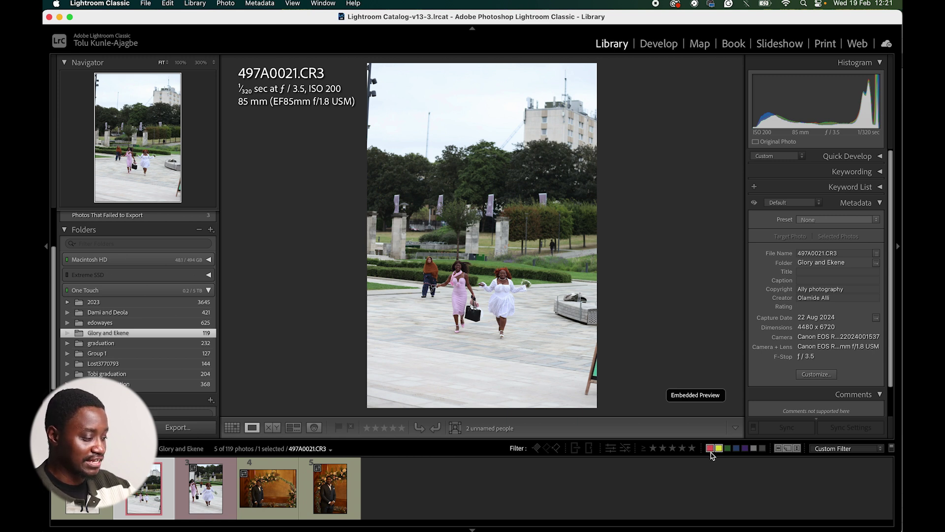
left_click(710, 448)
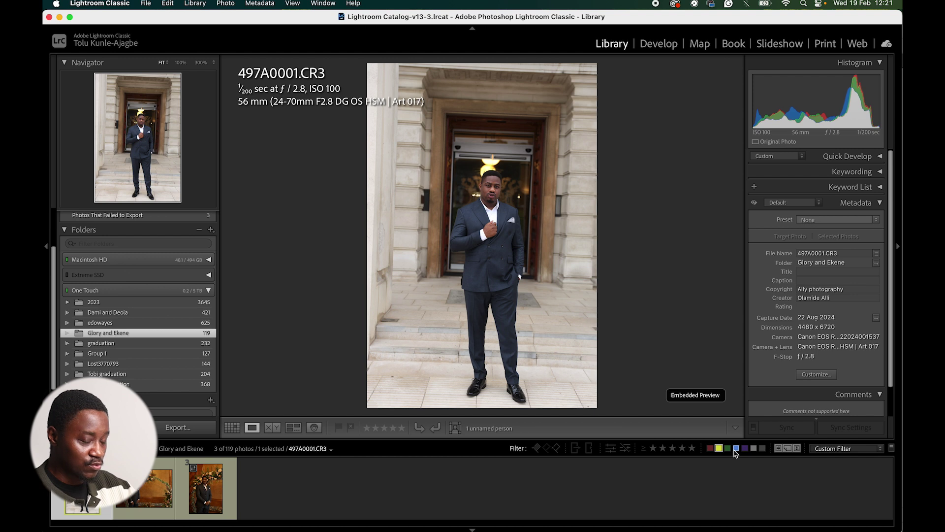
left_click(736, 449)
left_click(719, 449)
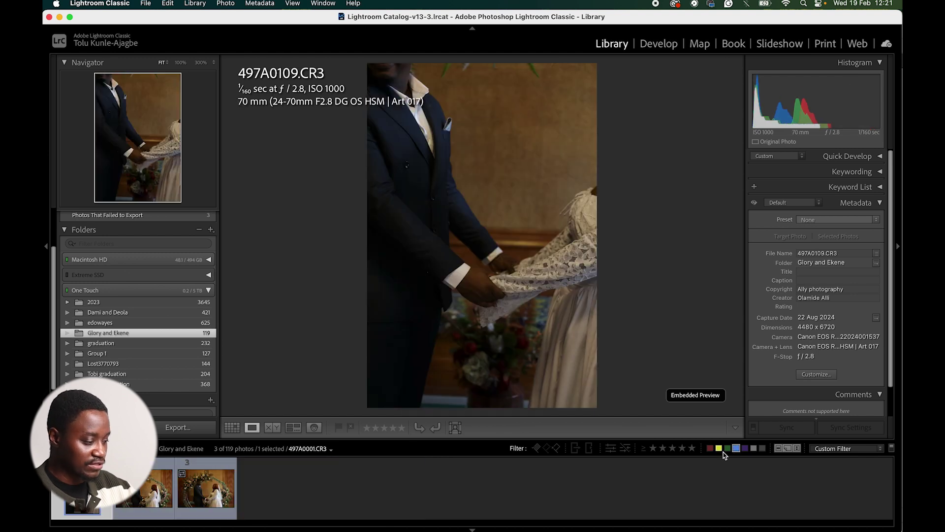
key("Right")
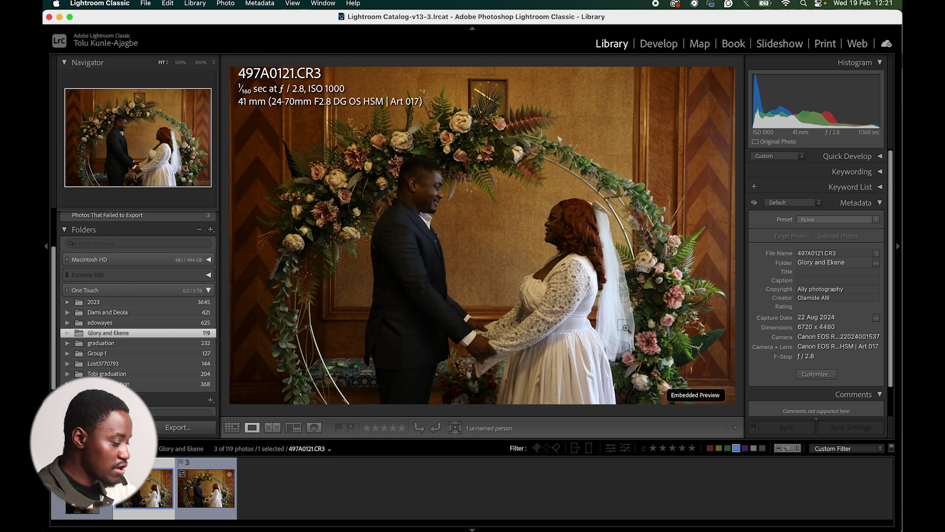
Start a new import and load all photos from the Finder folder "to edit" into the import window
key("super+shift+e")
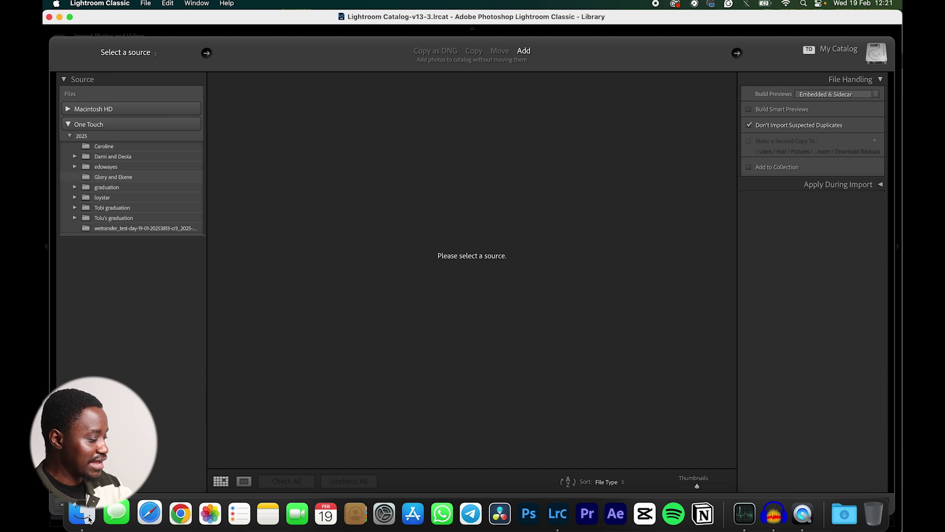
left_click(87, 517)
left_click(292, 159)
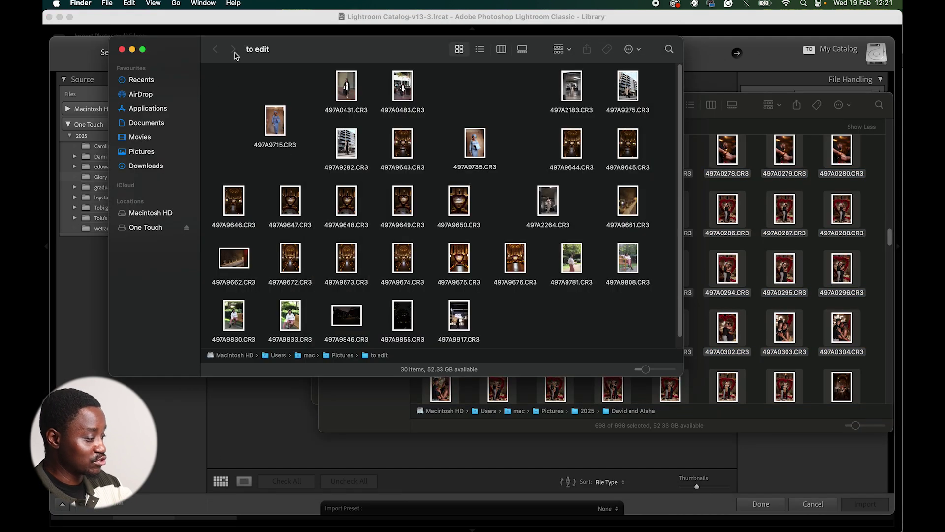
key("super+a")
left_click_drag(326, 216, 210, 397)
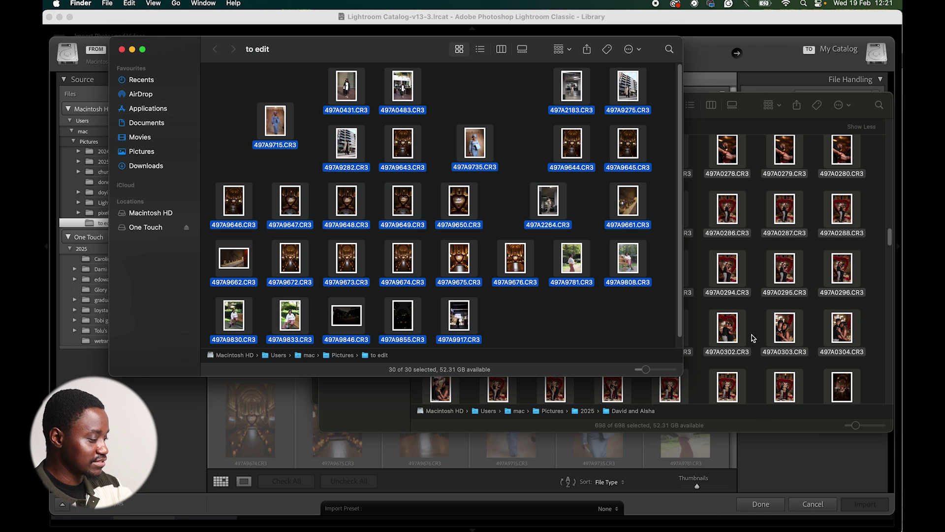
Allow suspected duplicates and import all the photos of the "to edit" folder into the catalog
left_click(782, 445)
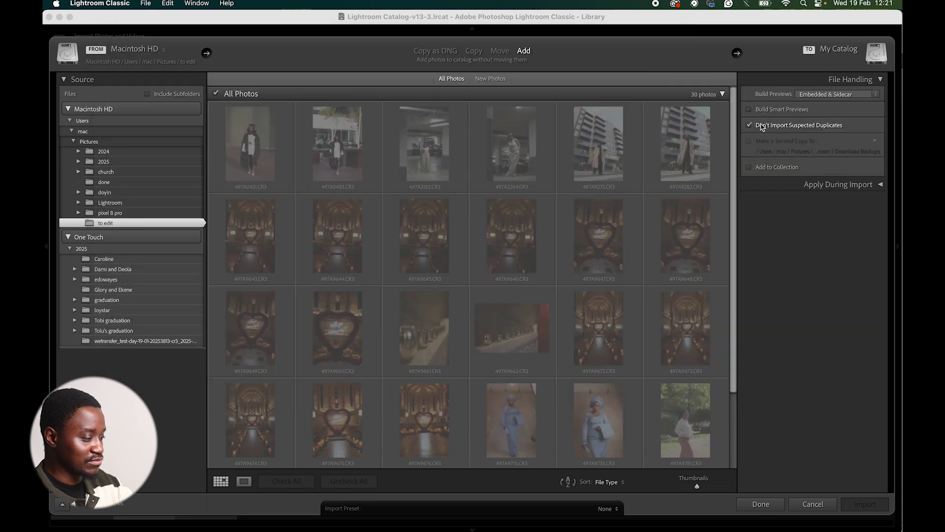
left_click_drag(734, 162, 734, 296)
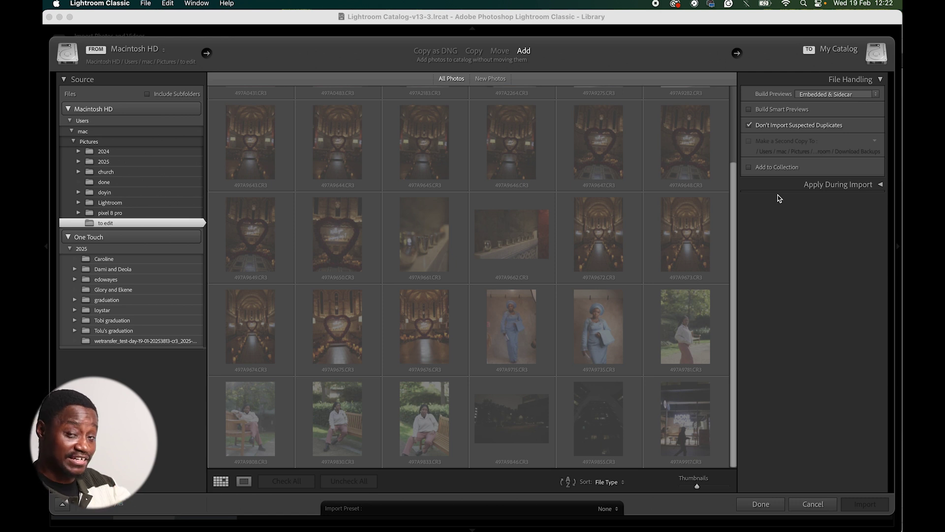
left_click(762, 127)
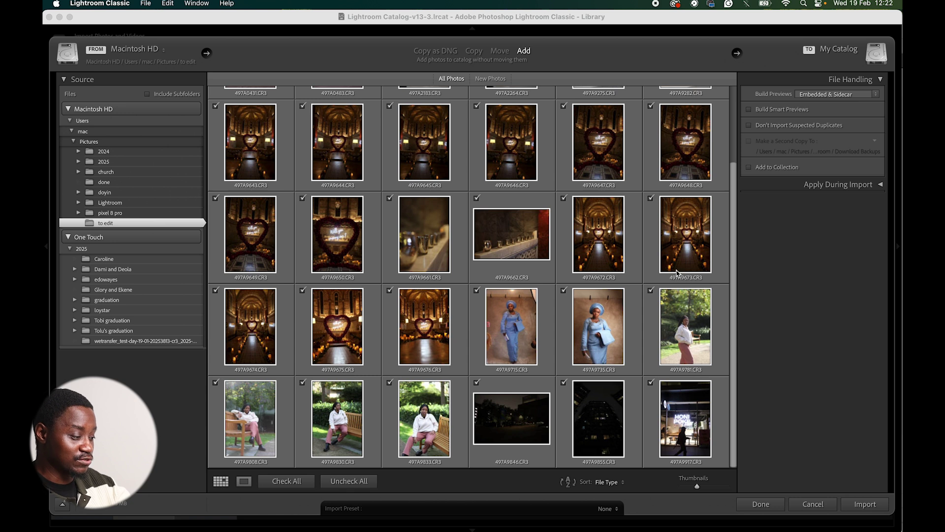
left_click(861, 503)
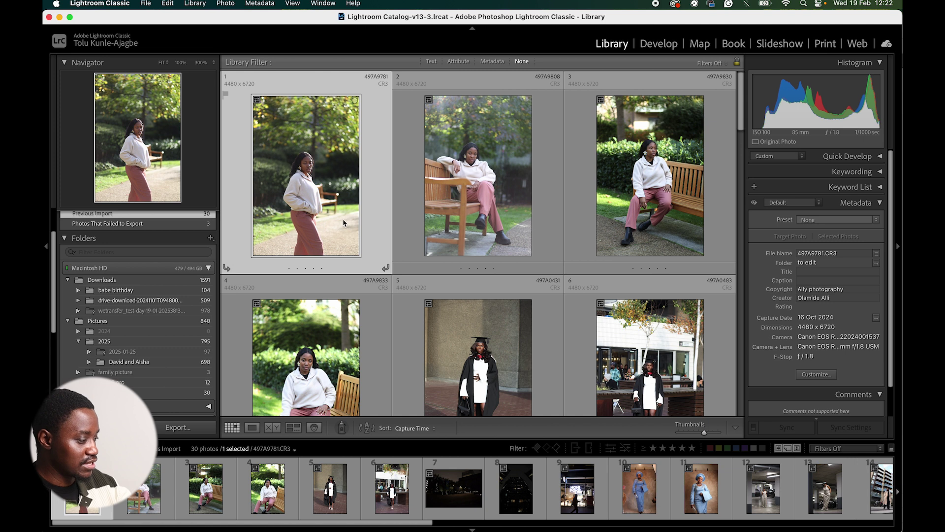
Browse the first imported park portraits in loupe view and open 497A9830.CR3 in the Develop module
key("e")
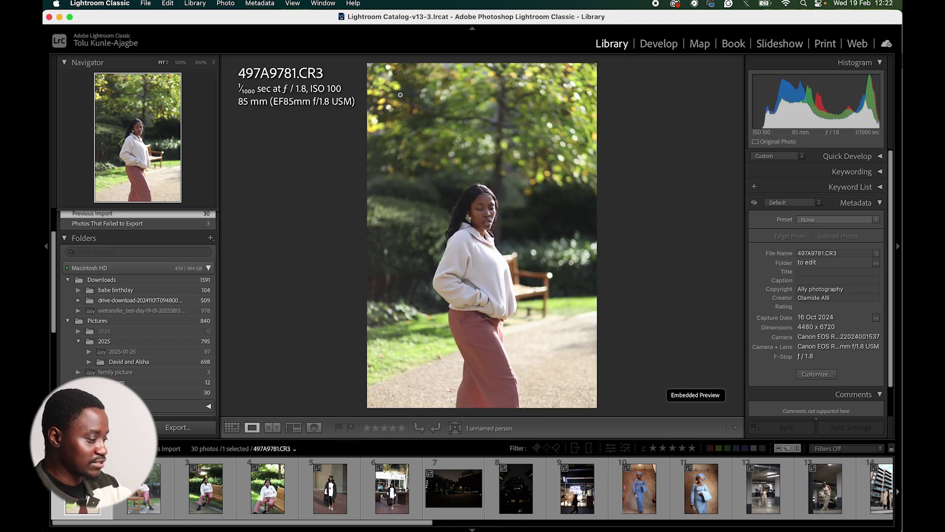
key("Right")
key("Right")
key("Right")
key("Left")
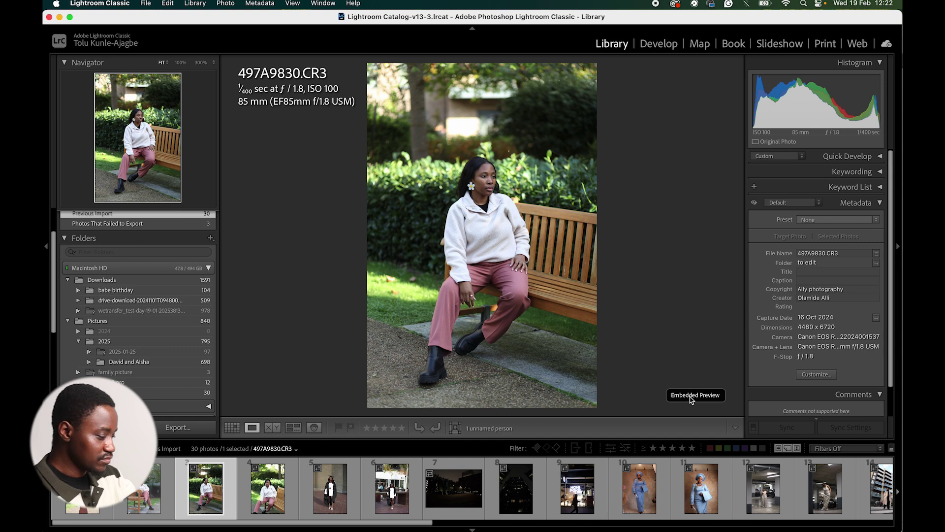
key("d")
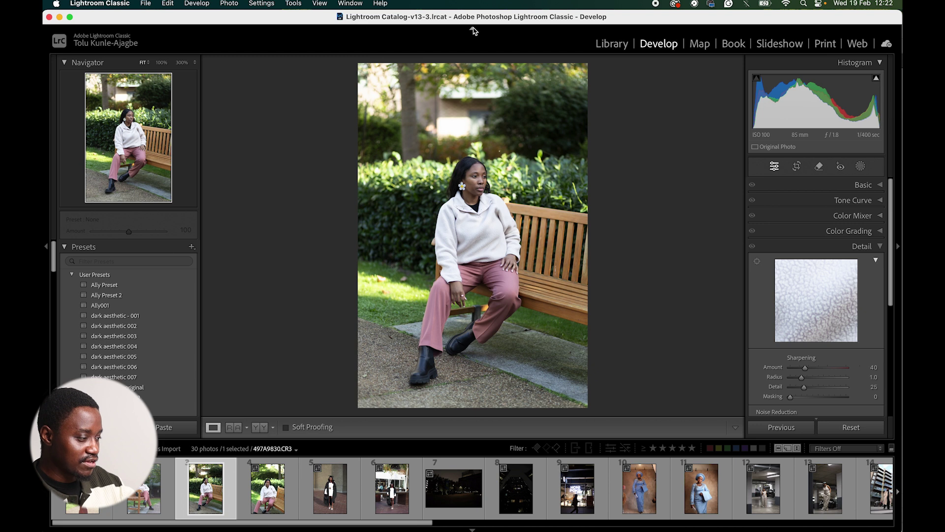
Hide the module picker and shrink the filmstrip slightly to enlarge the photo area
left_click(474, 31)
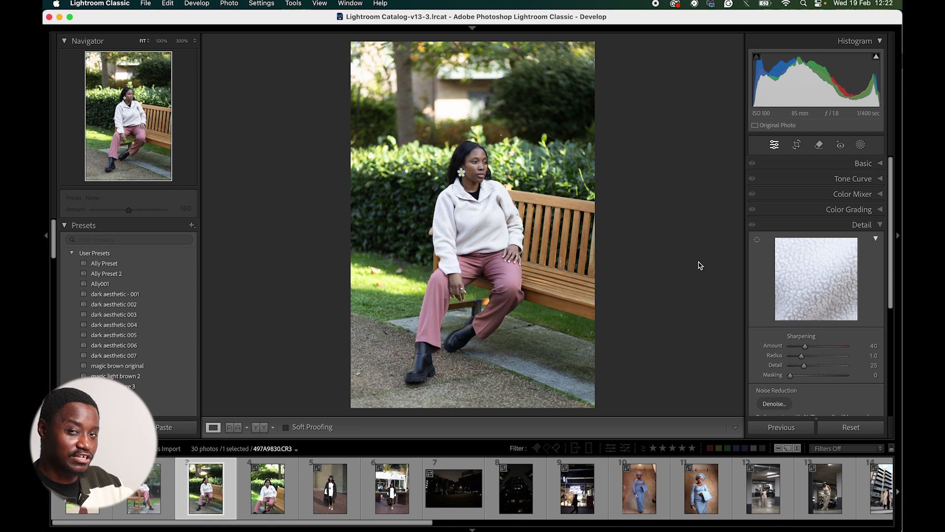
left_click_drag(542, 442, 543, 448)
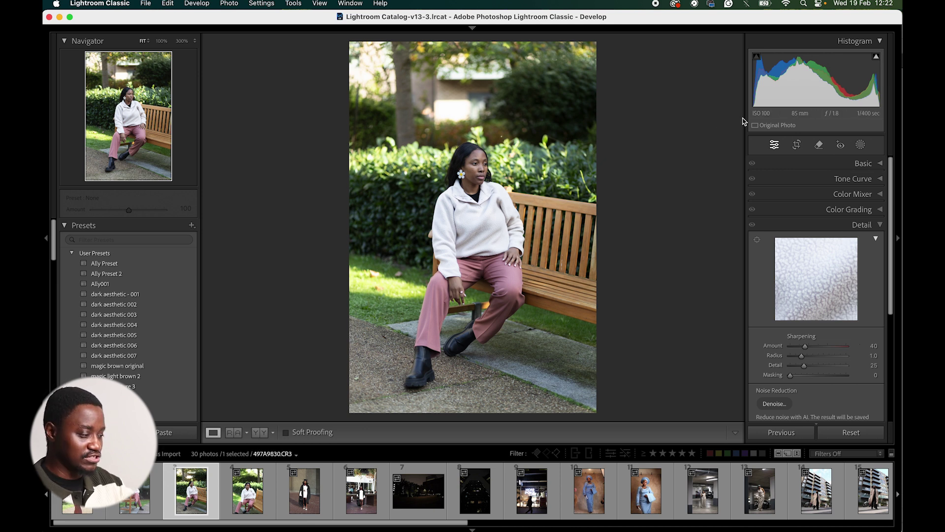
Collapse the Develop adjustment sections, the Presets list and the Histogram
left_click(848, 164)
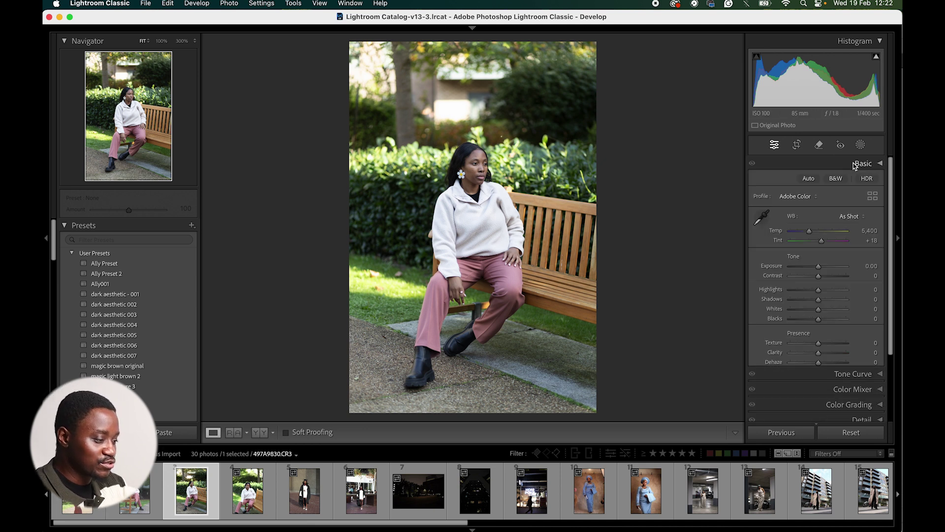
left_click(856, 165)
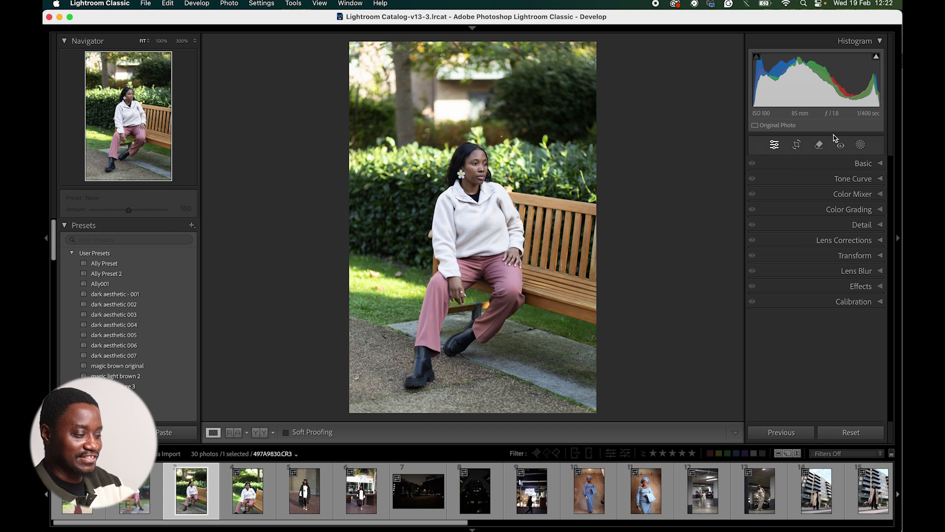
left_click(65, 226)
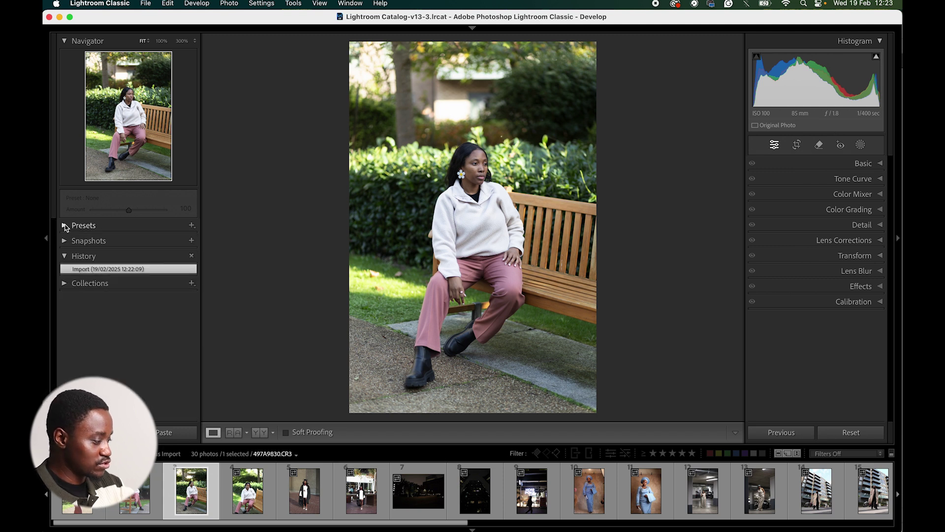
left_click(864, 37)
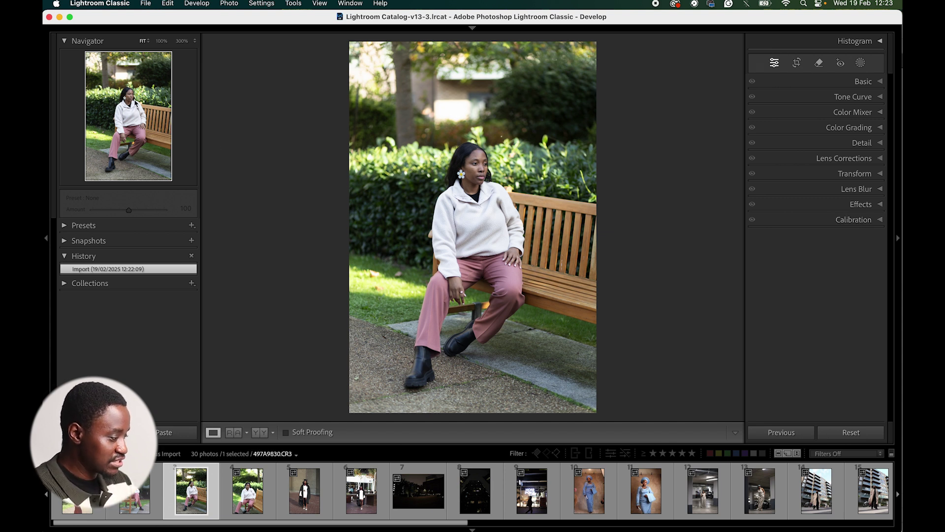
Inspect the bench portrait at 100%, 6%, 800% and 300% zoom, examining the face and the background foliage
left_click(129, 95)
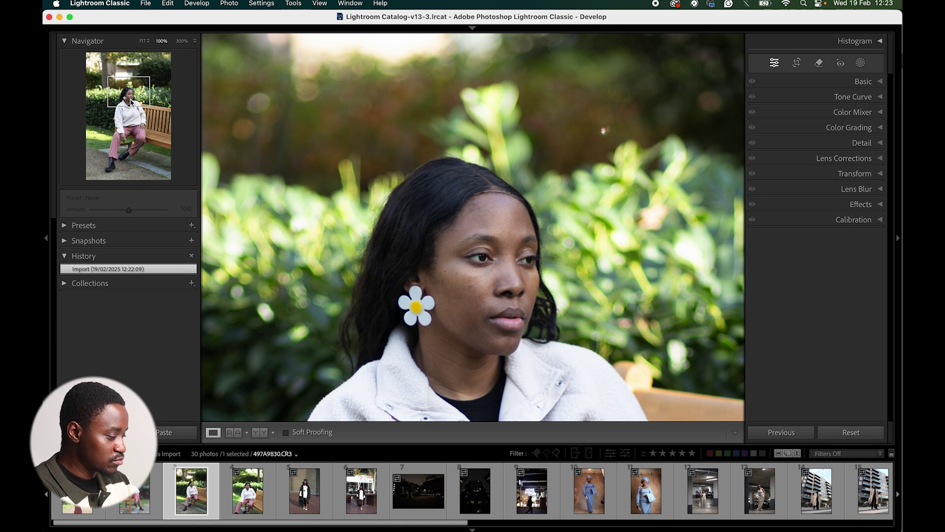
left_click(195, 41)
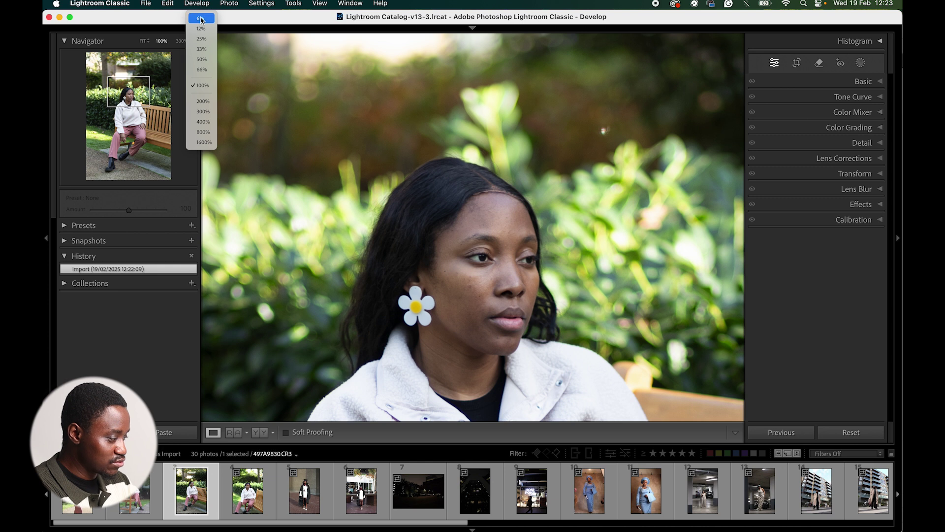
left_click(201, 19)
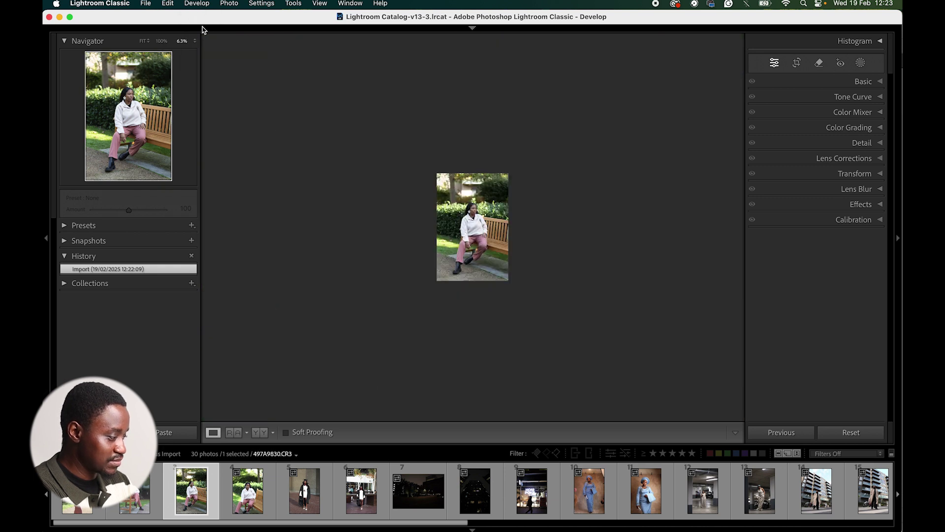
left_click(196, 42)
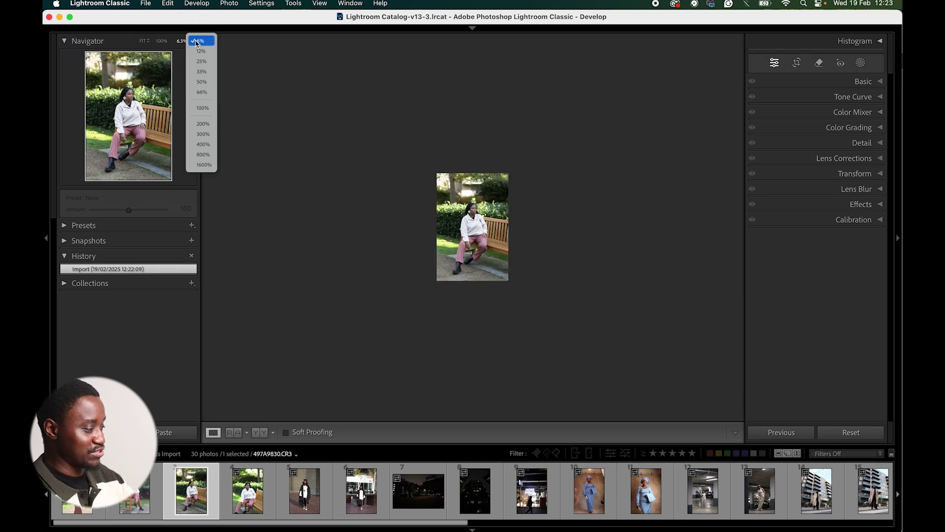
left_click(204, 155)
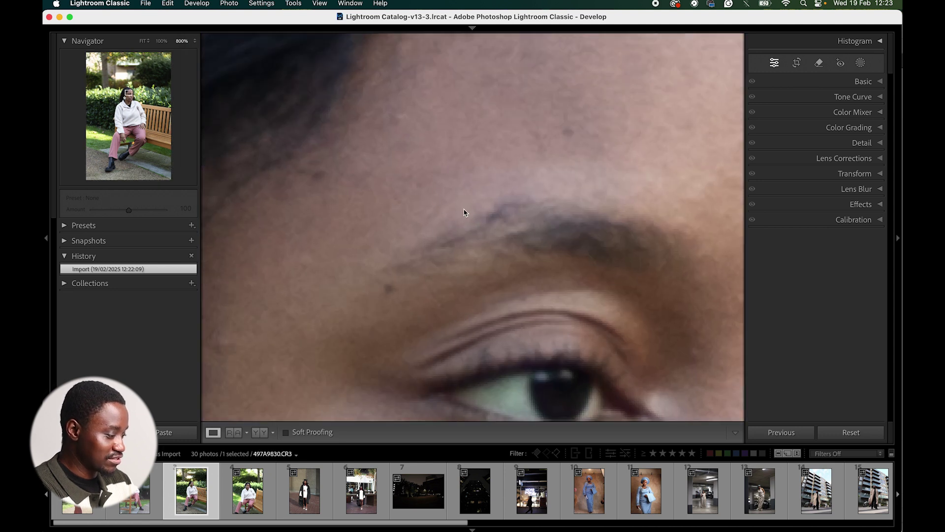
scroll(371, 126, "down", 5)
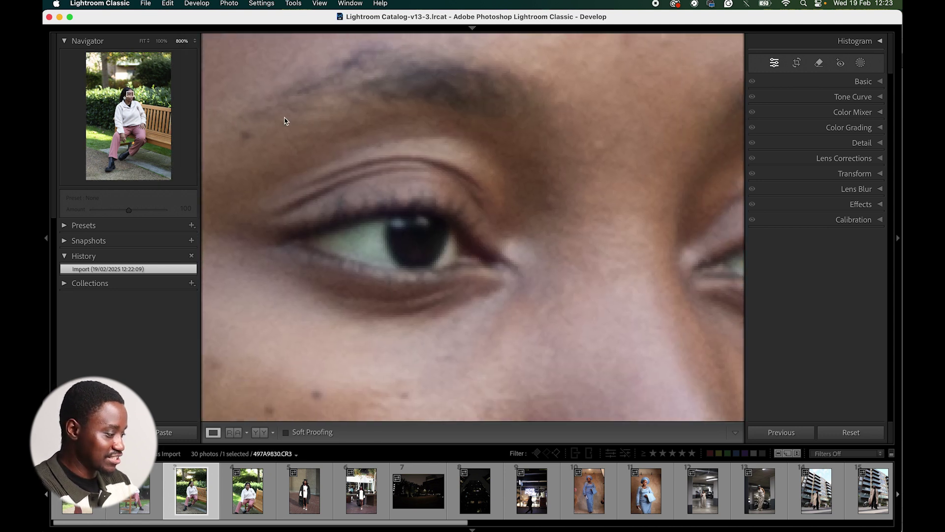
left_click_drag(131, 106, 136, 84)
left_click(195, 41)
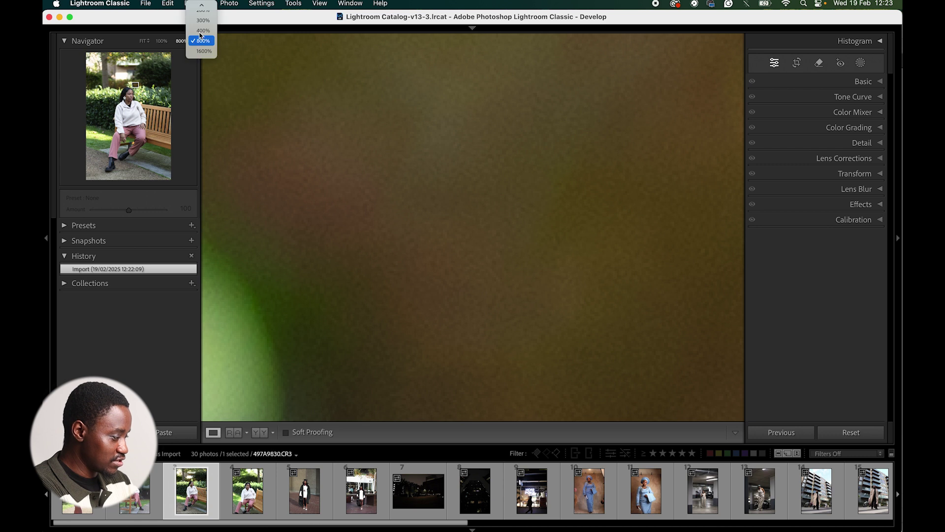
left_click(201, 90)
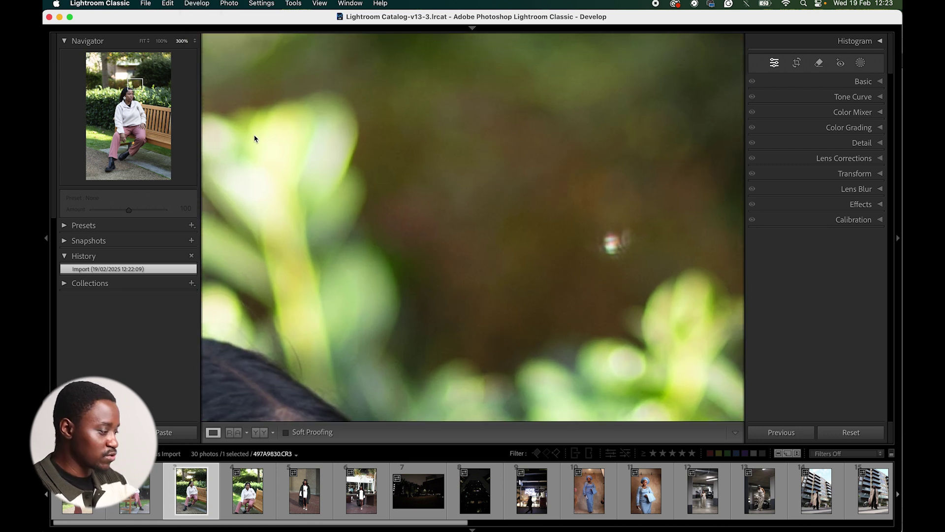
Compare the bench portrait in Fit and Fill views, examining the woman's upper body, and return to Fit
left_click(260, 138)
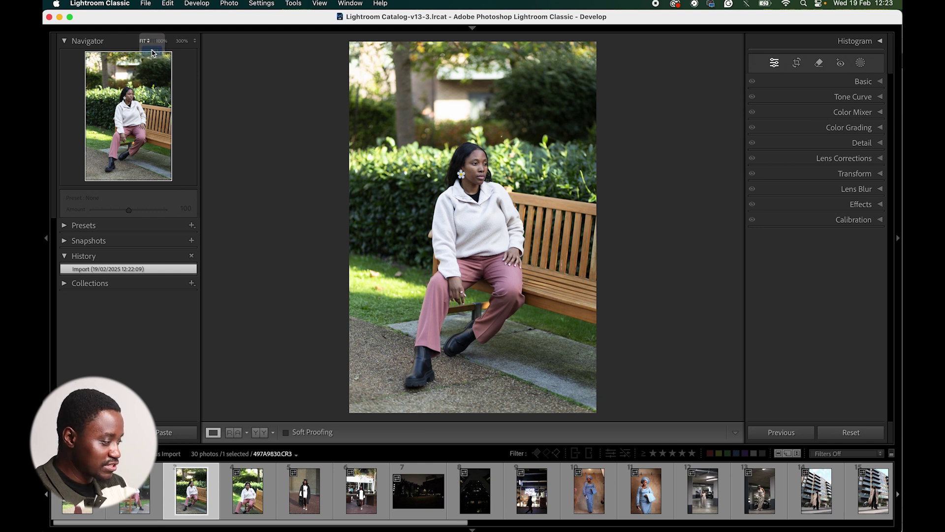
left_click(151, 52)
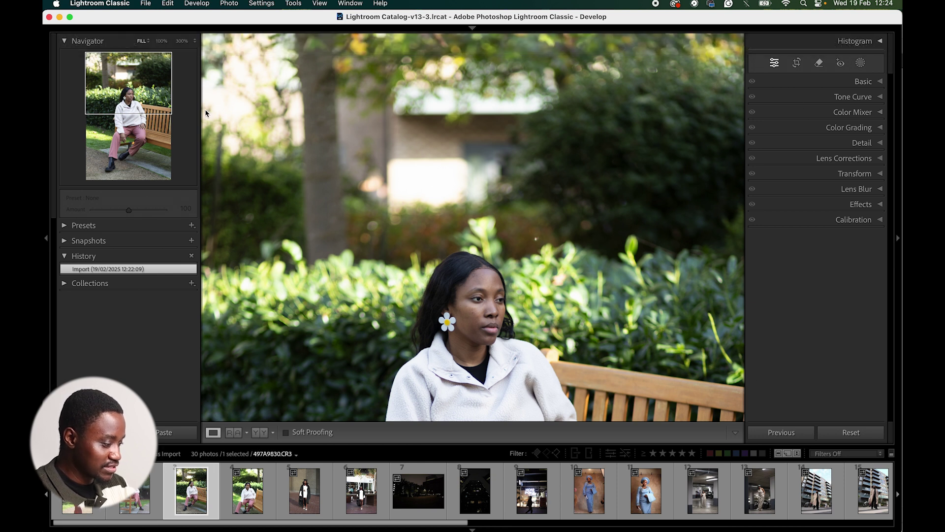
scroll(449, 300, "down", 2)
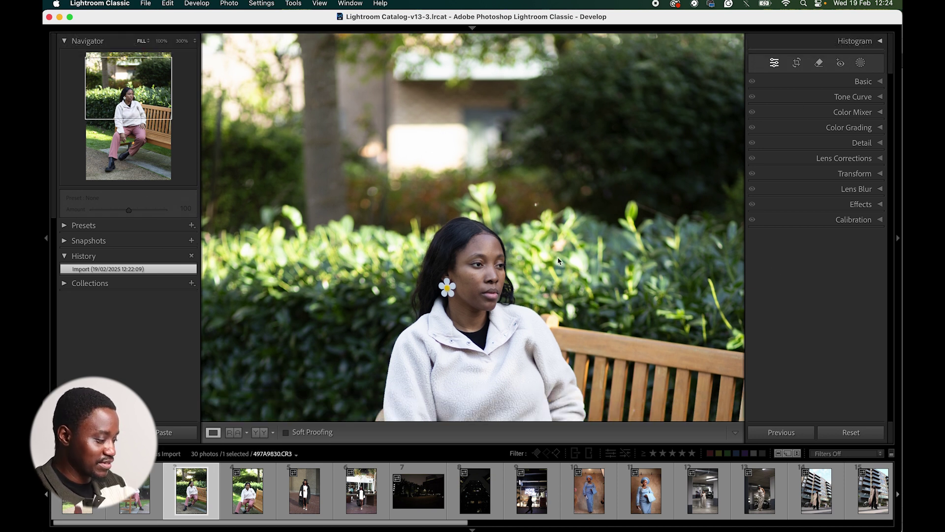
scroll(558, 261, "down", 6)
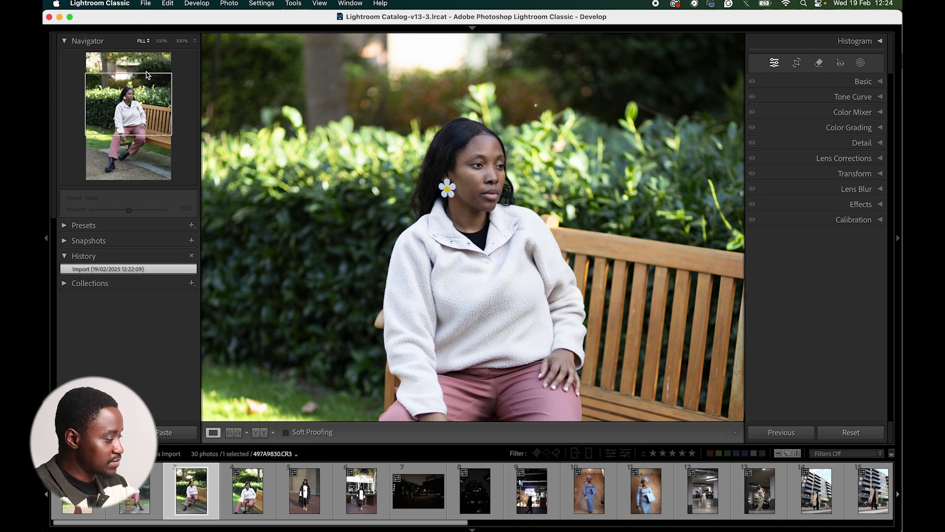
left_click(148, 74)
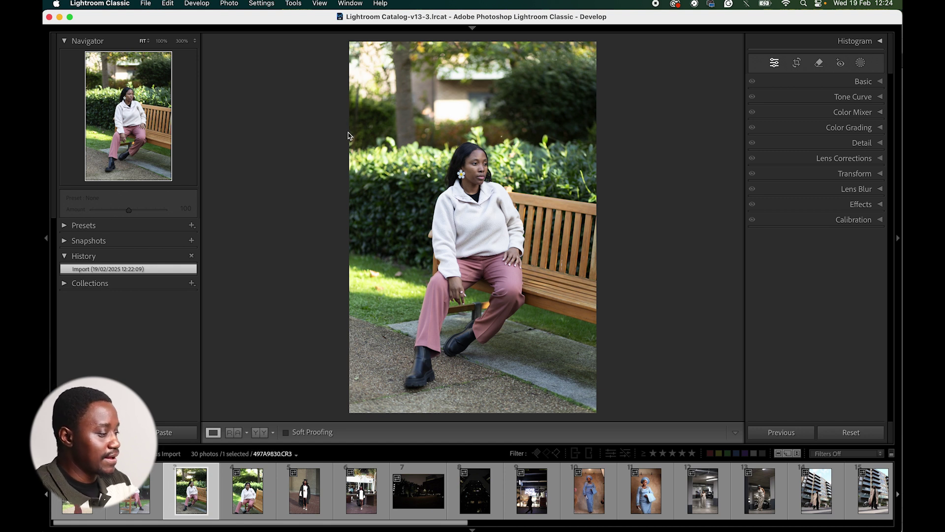
Expand the Histogram and the Basic adjustments for the bench portrait
left_click(869, 43)
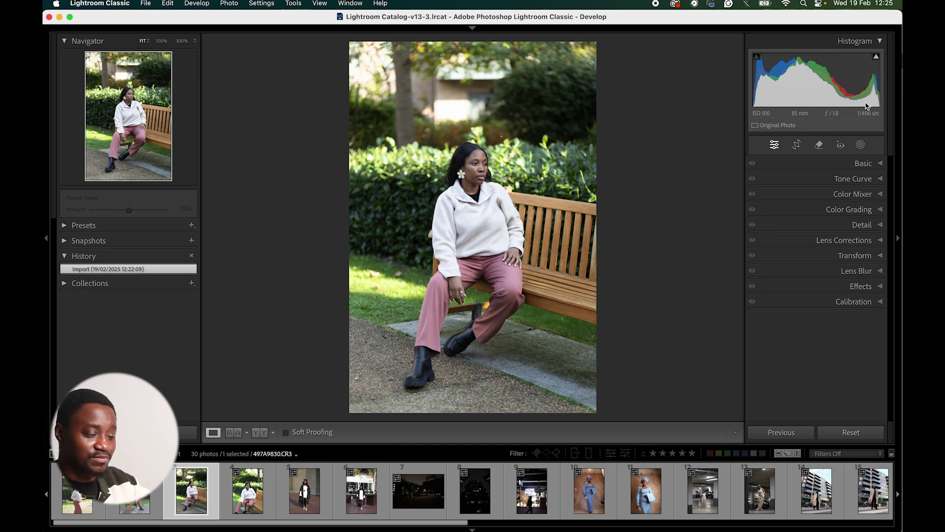
left_click(863, 165)
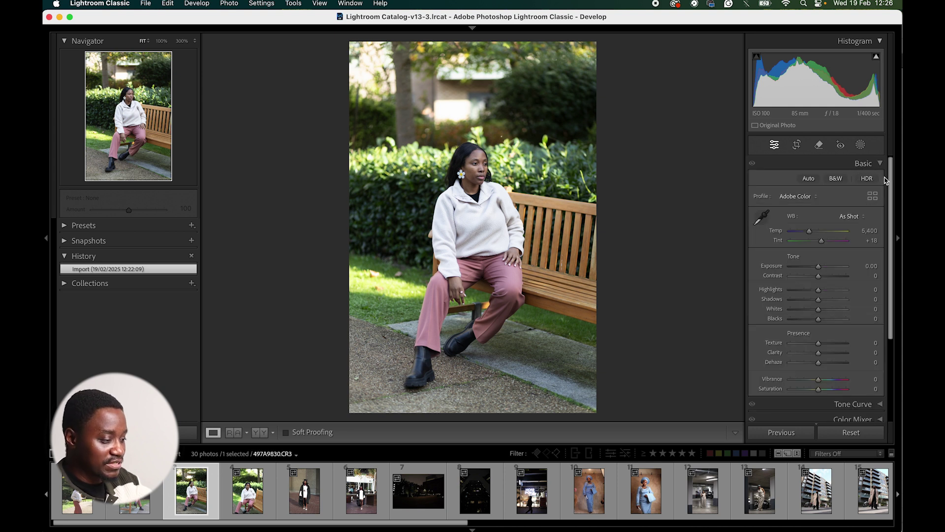
scroll(893, 178, "down", 1)
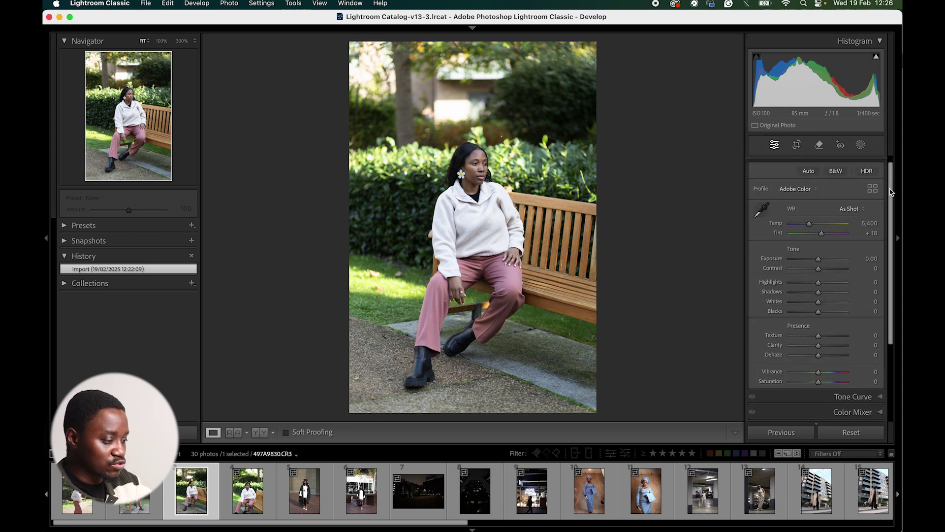
scroll(893, 188, "up", 1)
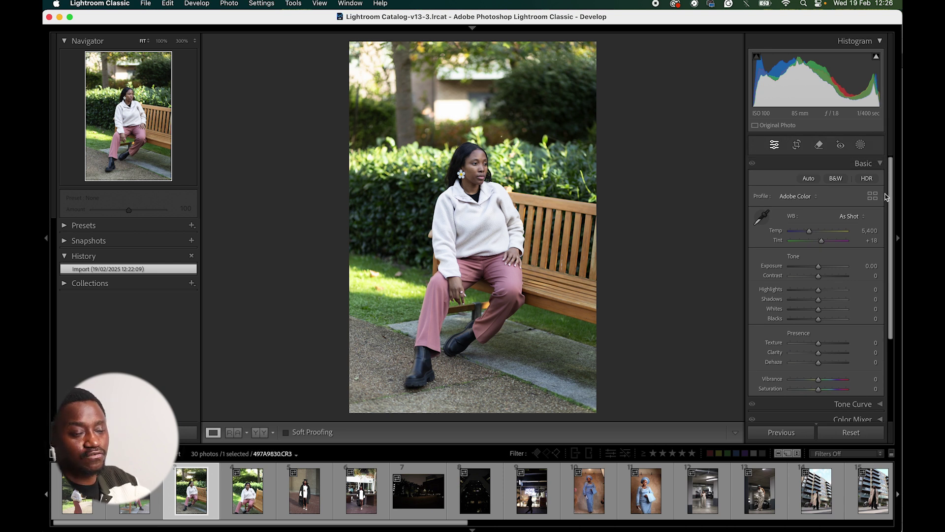
Try Auto tone with Whites at -67, Highlights at -29 and Contrast at +19, and undo everything back to the import state
left_click(812, 185)
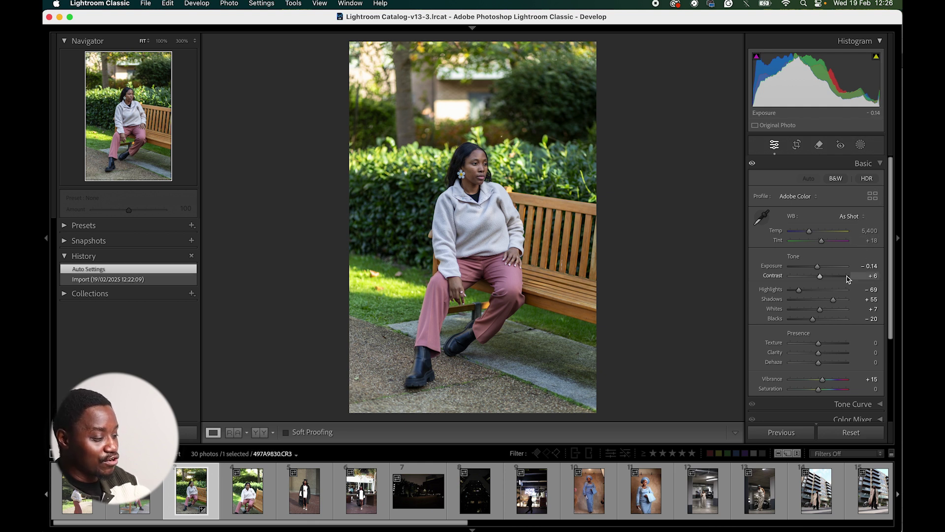
left_click(808, 310)
left_click_drag(807, 310, 825, 279)
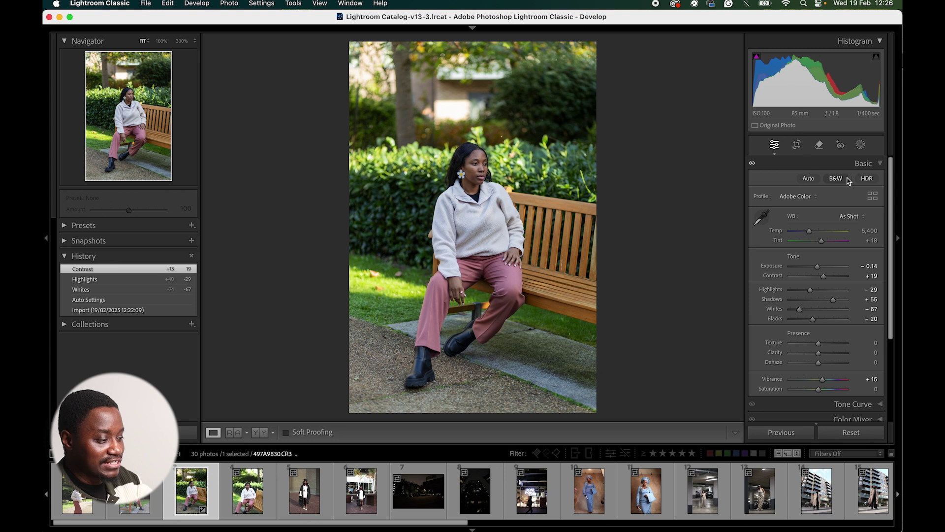
key("super+z")
key("super+z")
key("super+z")
key("super+z")
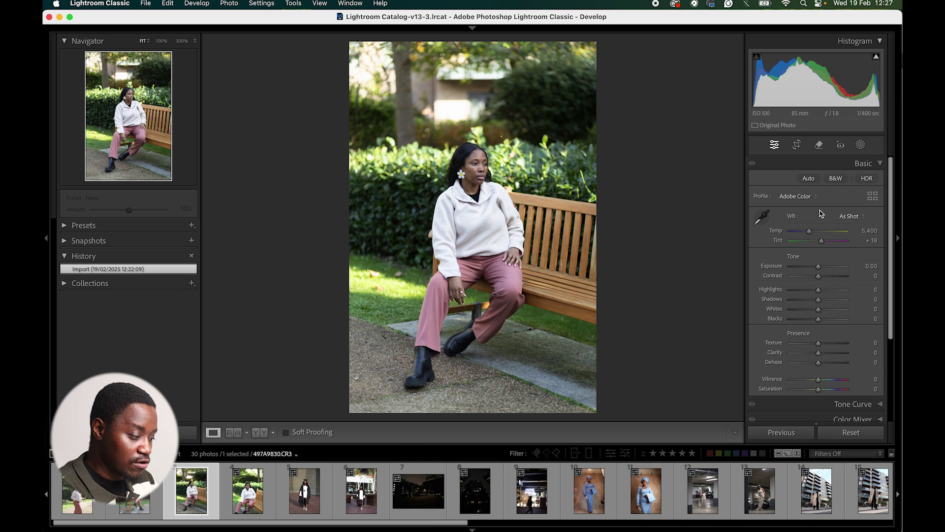
Try Exposure at +0.25 and Contrast at +100 and -77 on the portrait, resetting both to 0
mouse_move(816, 269)
left_mouse_down()
mouse_move(785, 282)
mouse_move(834, 272)
mouse_move(819, 274)
left_mouse_up()
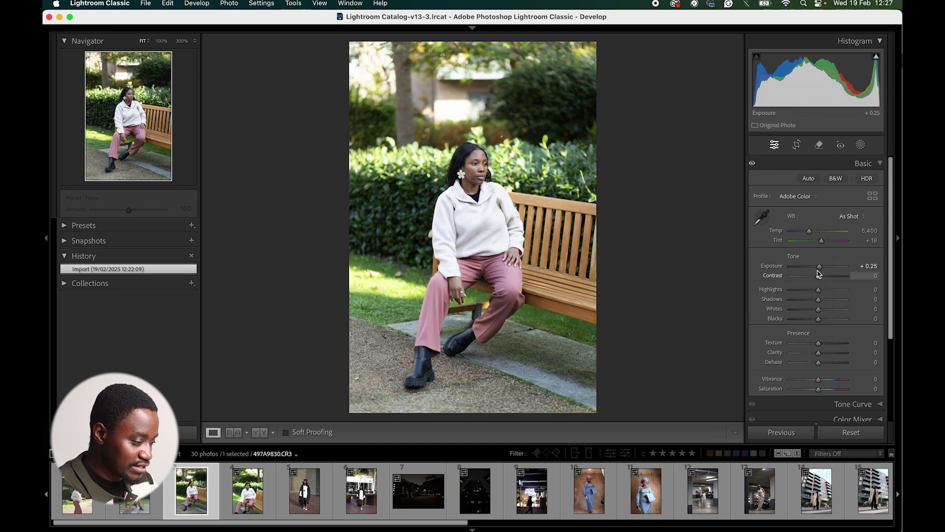
double_click(819, 267)
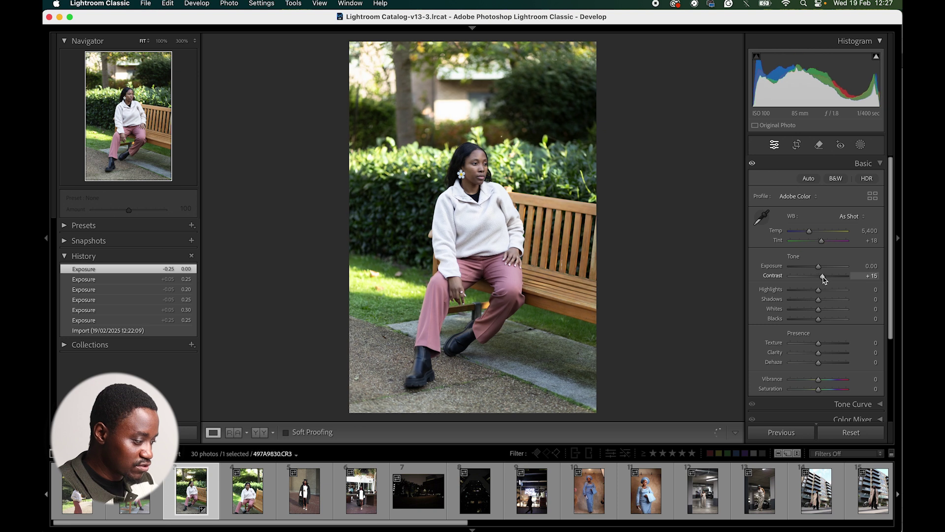
left_click_drag(825, 276, 858, 284)
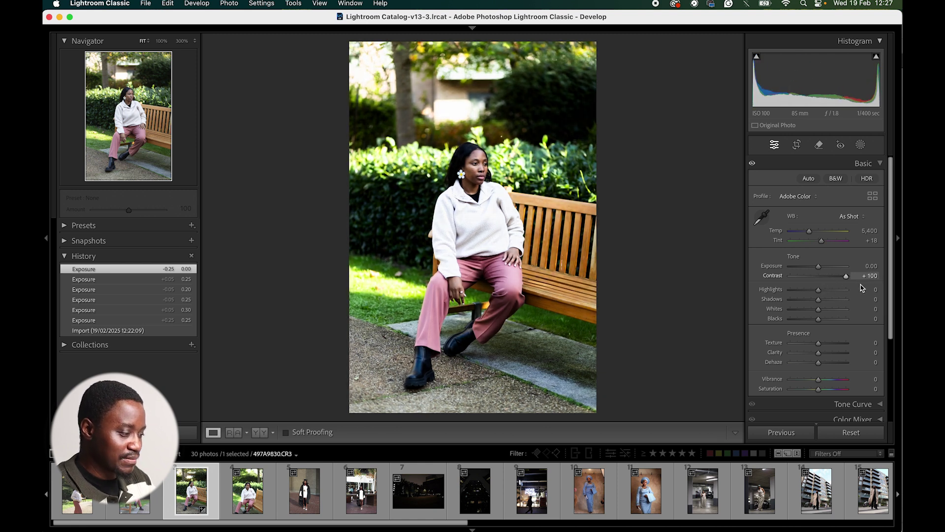
double_click(840, 277)
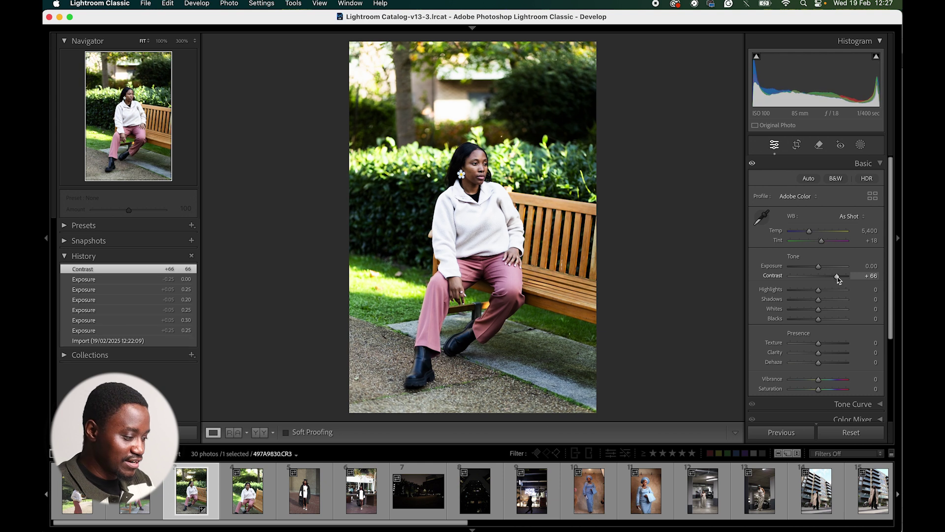
left_click_drag(818, 275, 802, 289)
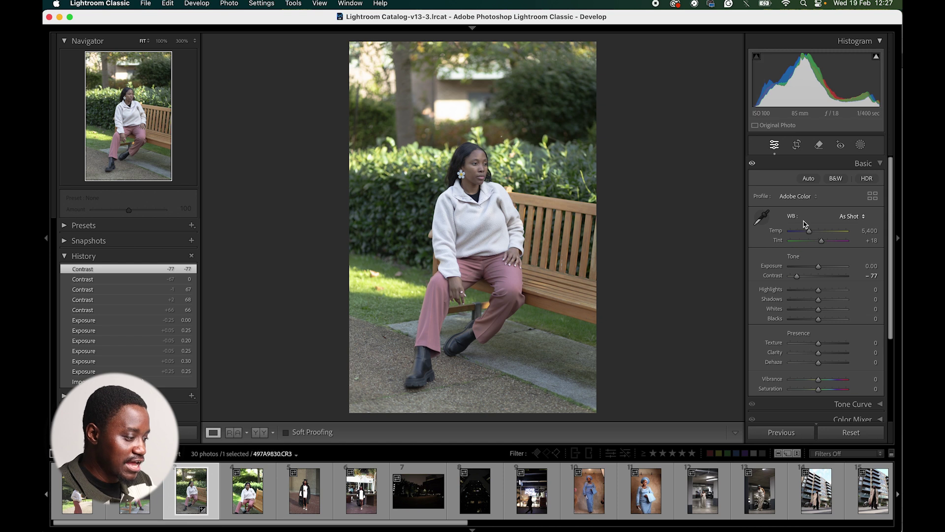
left_click_drag(796, 274, 818, 281)
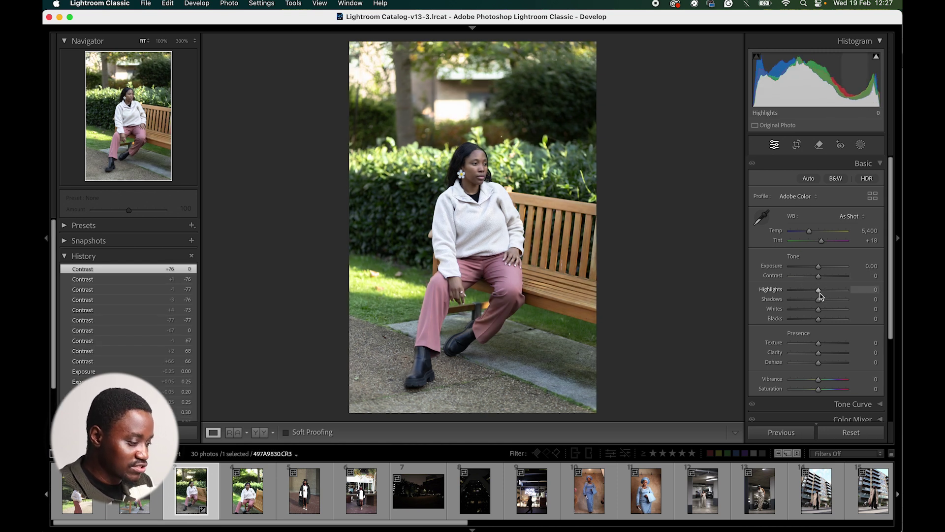
Try Highlights at -60 and Shadows at +69 and +50 on the portrait, resetting each to 0
mouse_move(817, 290)
left_mouse_down()
mouse_move(800, 291)
mouse_move(850, 292)
mouse_move(801, 291)
left_mouse_up()
left_click_drag(801, 291, 802, 292)
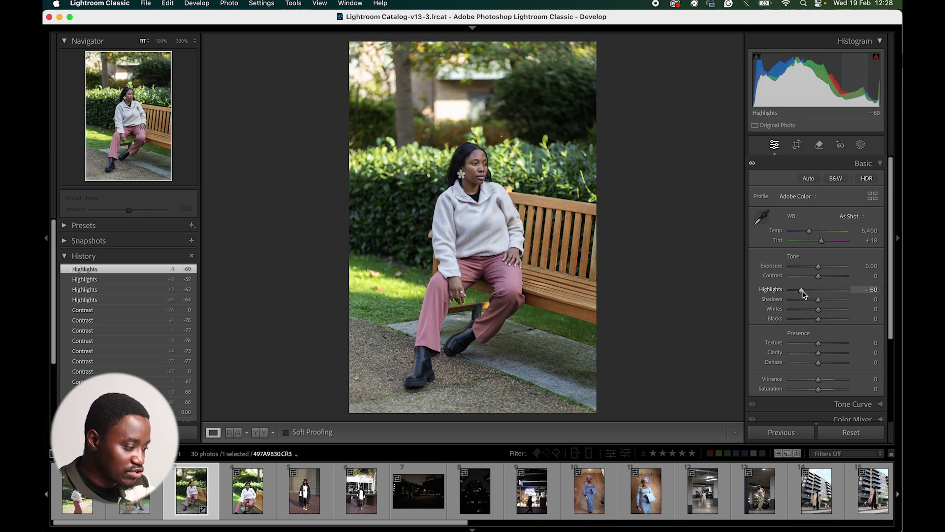
double_click(802, 291)
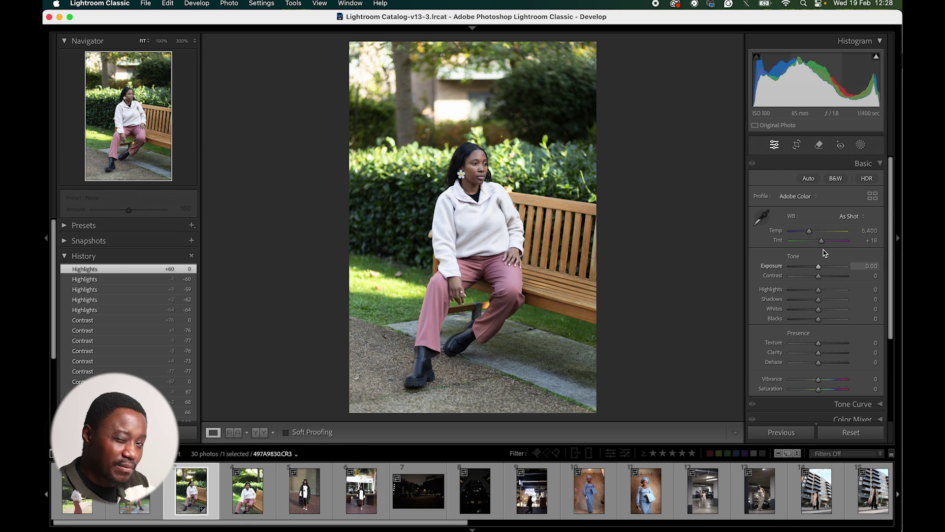
left_click_drag(819, 300, 839, 304)
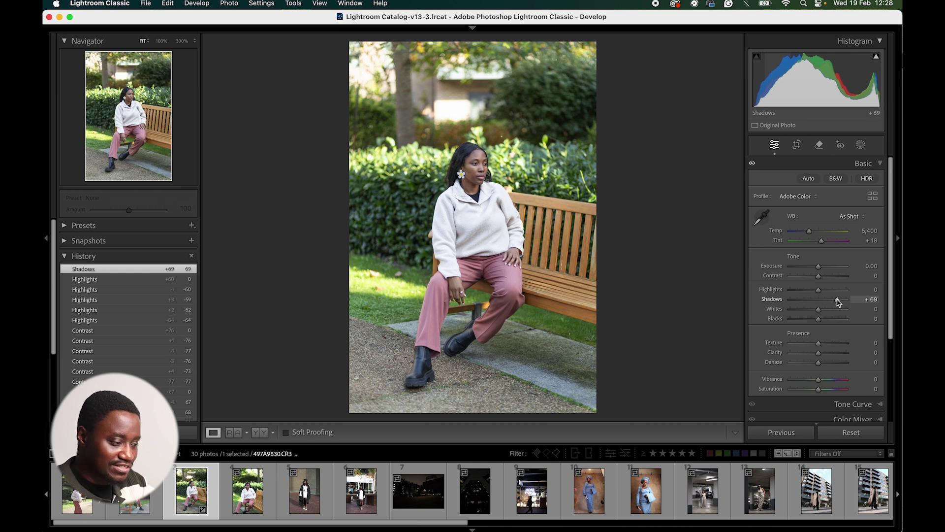
double_click(839, 302)
left_click_drag(834, 302, 815, 318)
double_click(834, 305)
Try Whites at +38 and Blacks at +70 on the portrait, resetting each to 0
mouse_move(829, 316)
left_mouse_down()
mouse_move(812, 321)
mouse_move(838, 320)
left_mouse_up()
double_click(831, 317)
double_click(839, 319)
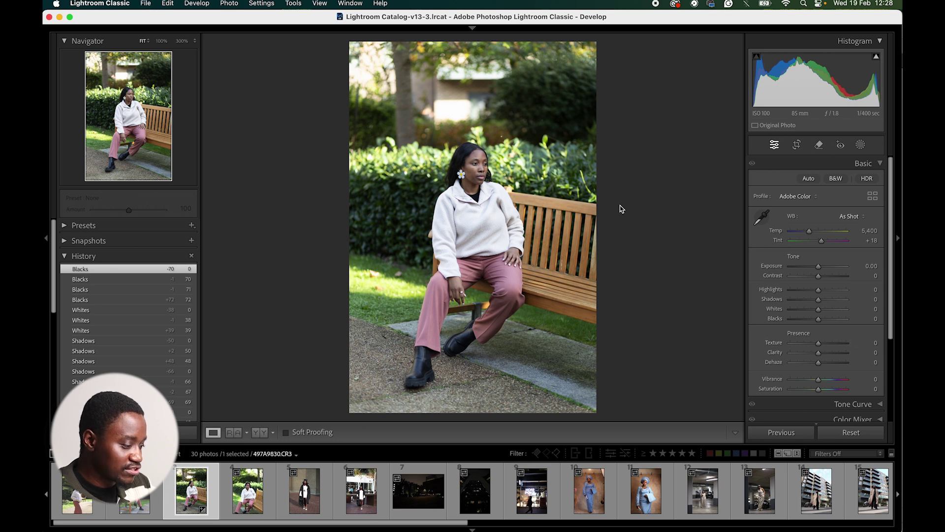
Try Texture at +72 while viewing the woman's face at 300%, and return to the full photo
left_click(488, 163)
left_click_drag(516, 191, 536, 188)
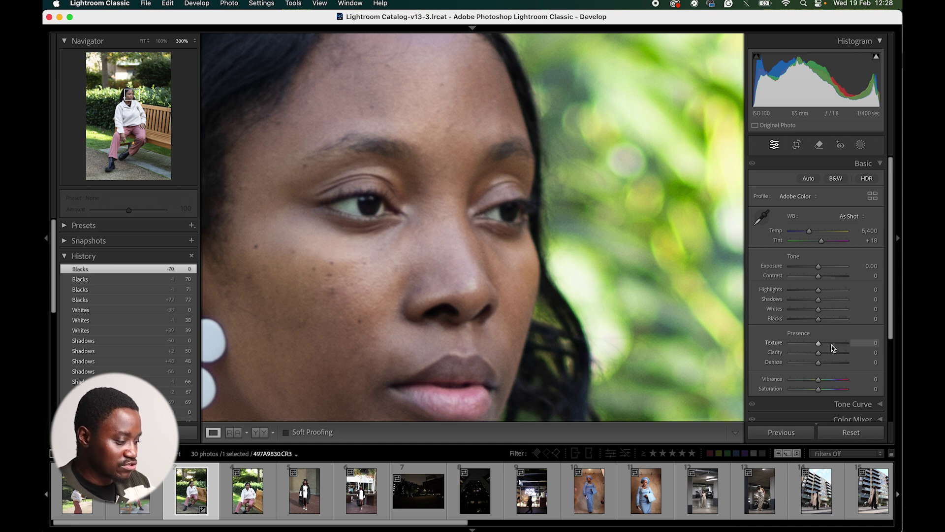
left_click_drag(819, 344, 841, 343)
left_click(718, 329)
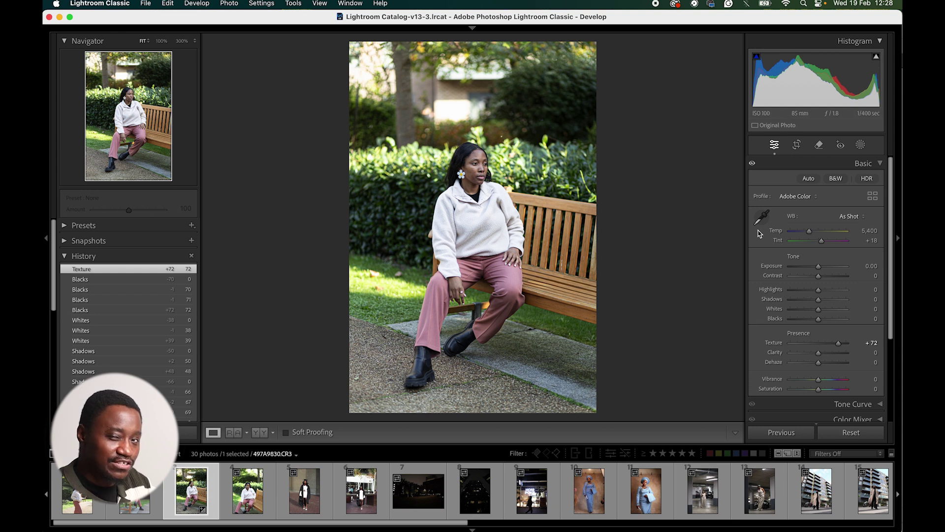
Try Texture at -100, inspect the smoothed skin on the face at 300%, and reset Texture to 0
left_click_drag(839, 344, 783, 332)
left_click(471, 162)
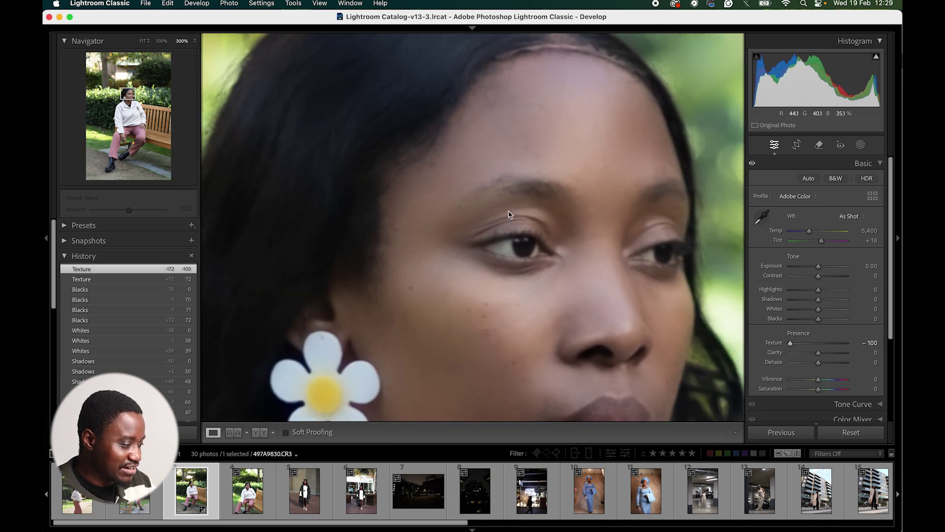
left_click(510, 214)
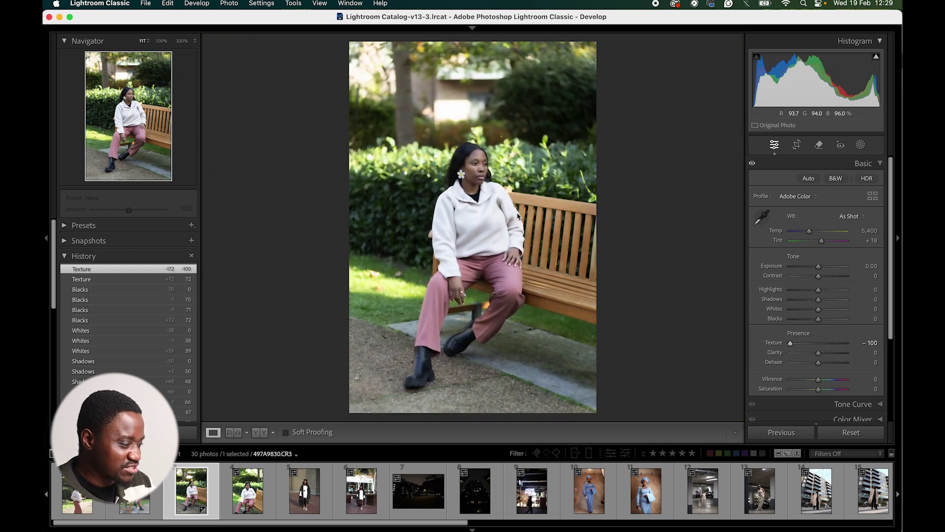
double_click(790, 343)
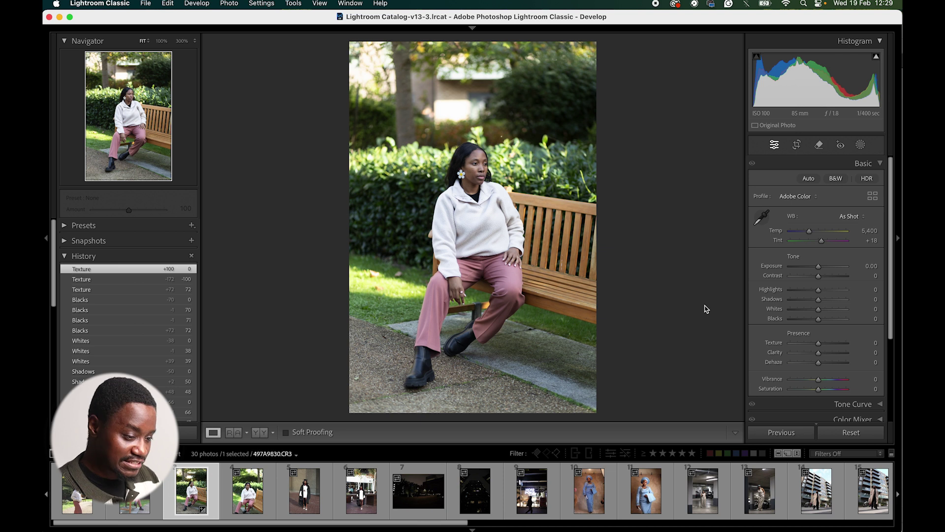
Try Clarity at +46 with a close look at the face, lower it to about -74, and reset Clarity to 0
left_click_drag(819, 353, 832, 356)
left_click(483, 153)
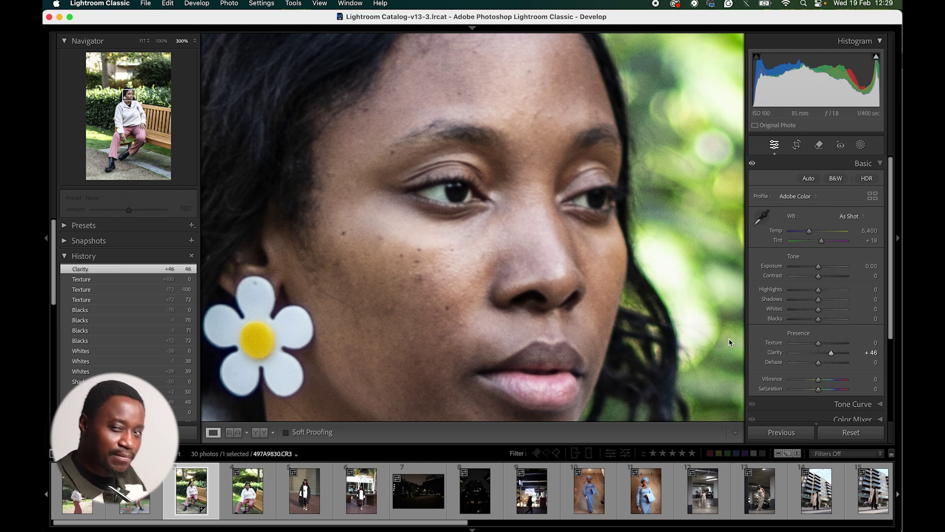
left_click(648, 355)
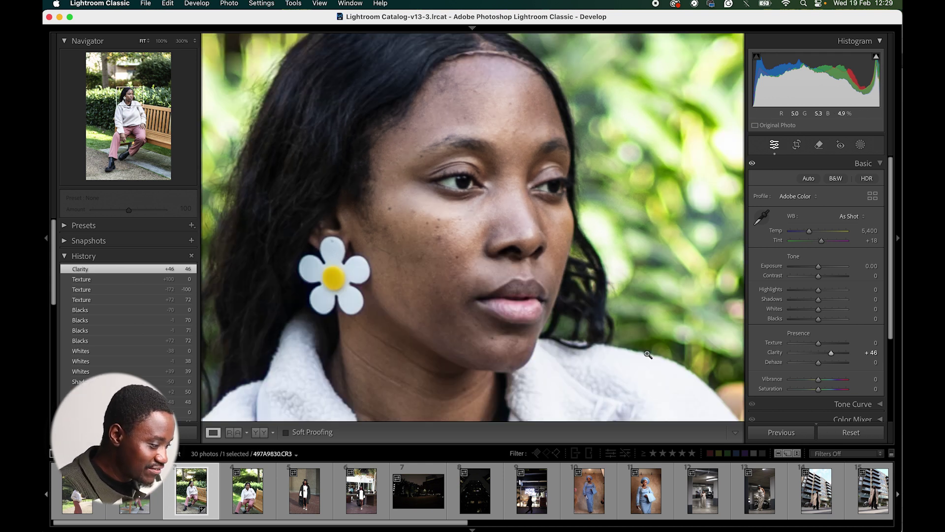
left_click_drag(831, 356, 800, 355)
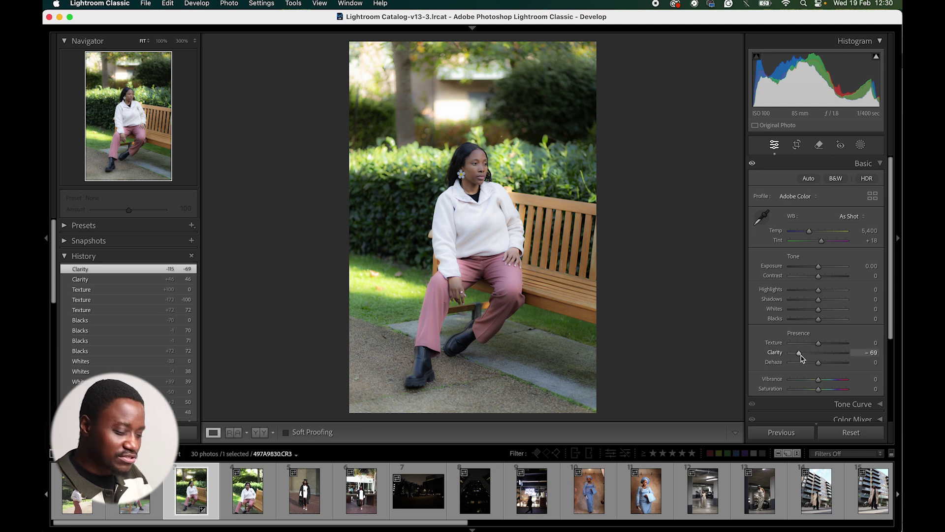
left_click_drag(801, 355, 799, 356)
double_click(798, 354)
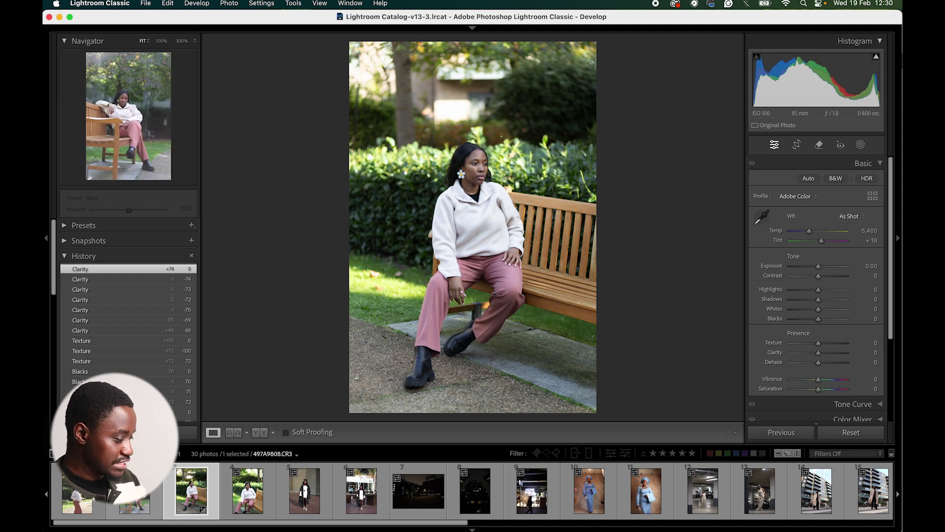
Open the hazy bench portrait 497A9808.CR3, try Dehaze at +56, reset it, and set Dehaze to +76
left_click(135, 493)
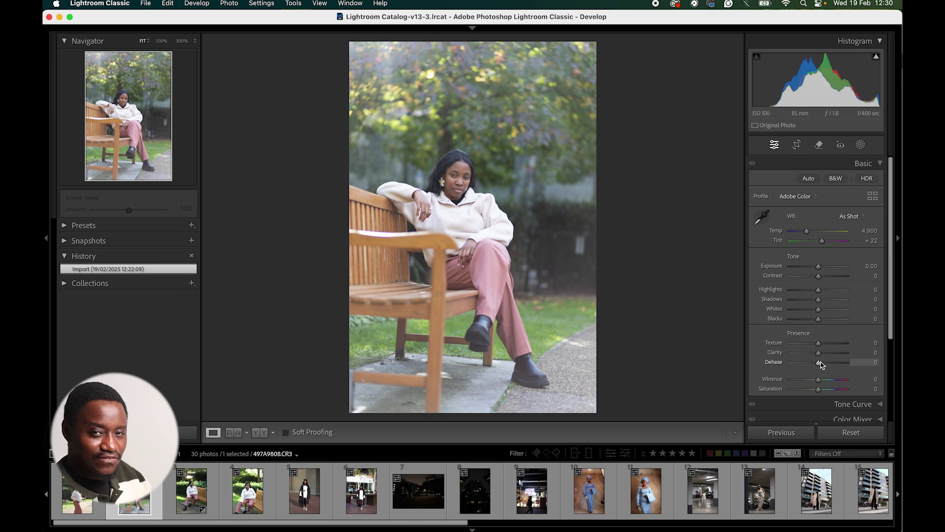
left_click_drag(820, 365, 836, 370)
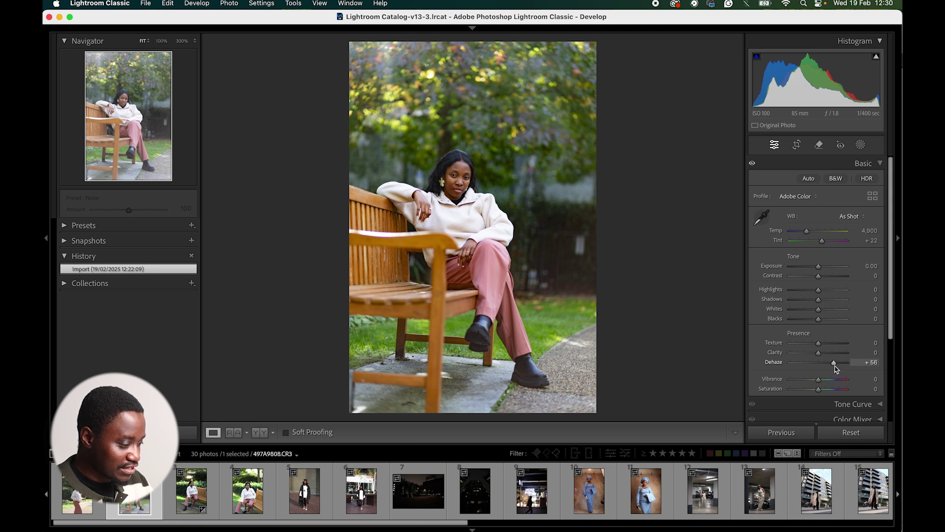
double_click(834, 365)
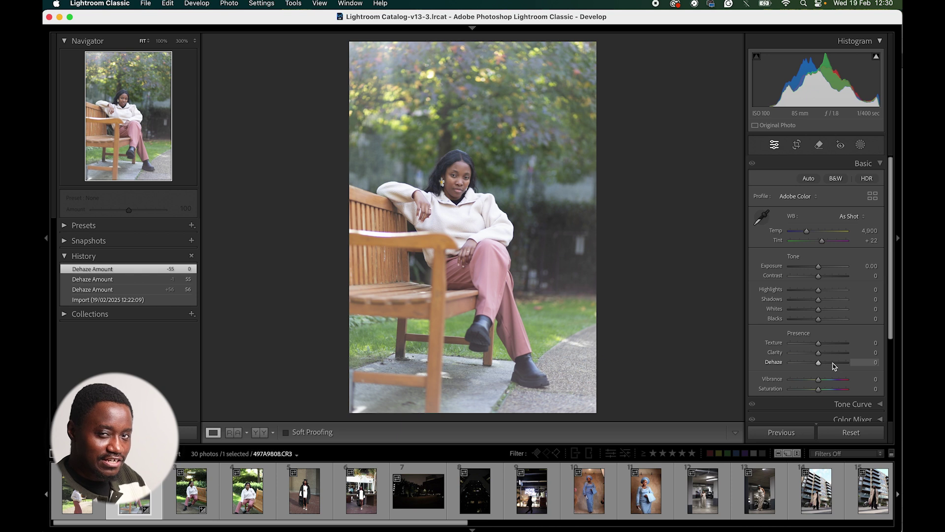
left_click_drag(819, 364, 843, 364)
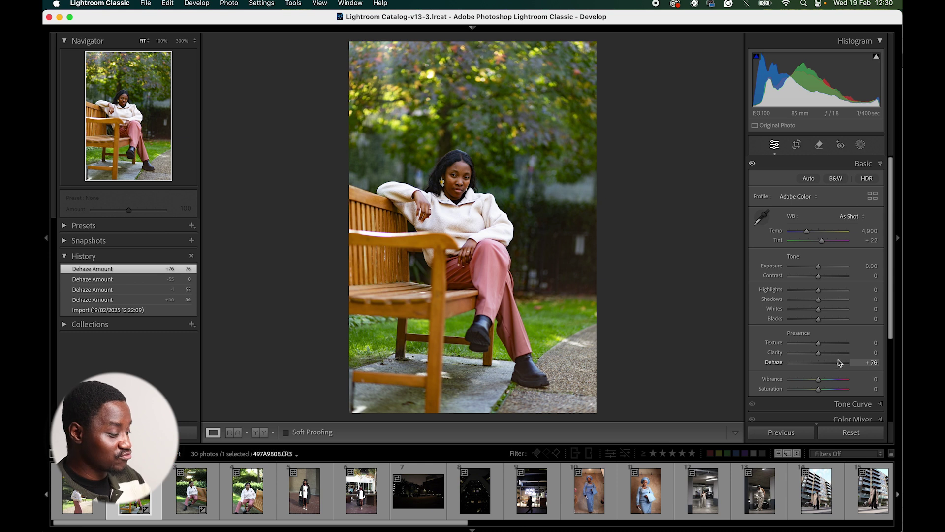
Fine-tune Dehaze around +69 to +66 on the hazy bench portrait, and reset it to 0
scroll(838, 365, "down", 5)
scroll(838, 364, "up", 2)
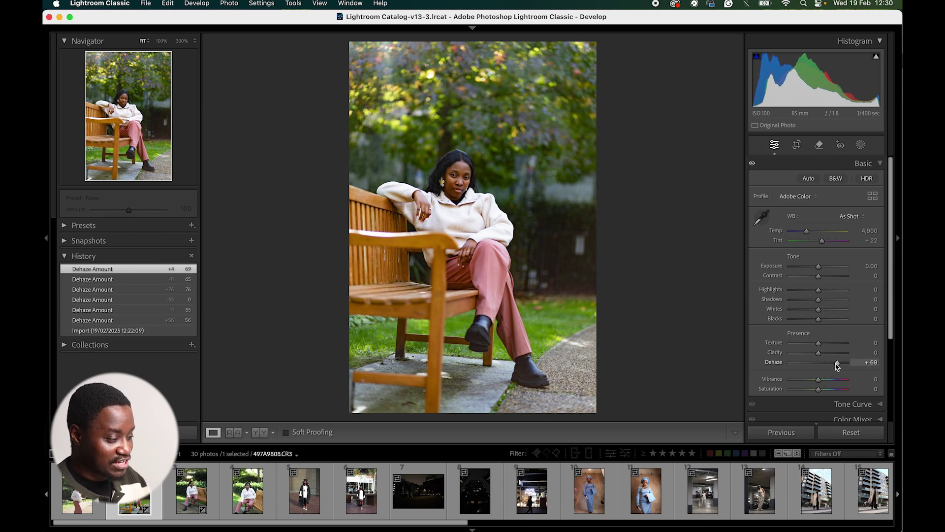
scroll(838, 367, "down", 1)
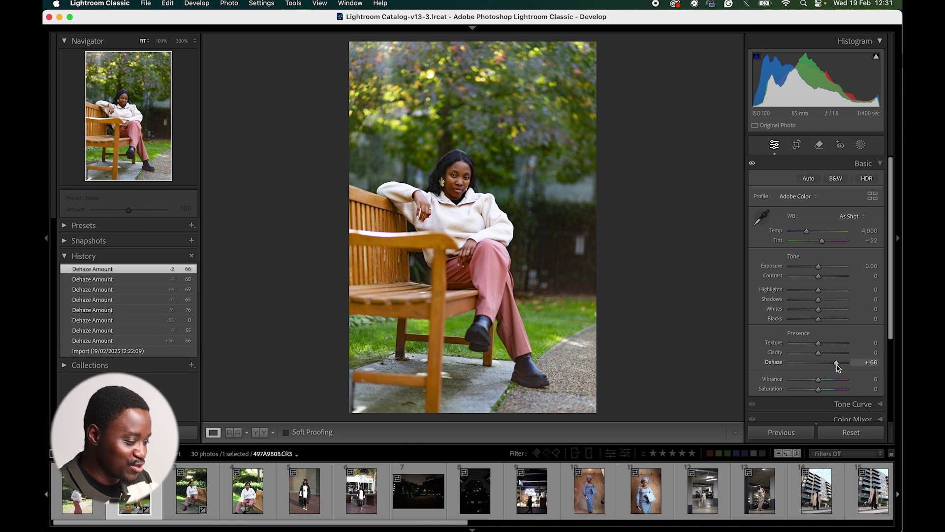
scroll(838, 367, "down", 1)
double_click(837, 364)
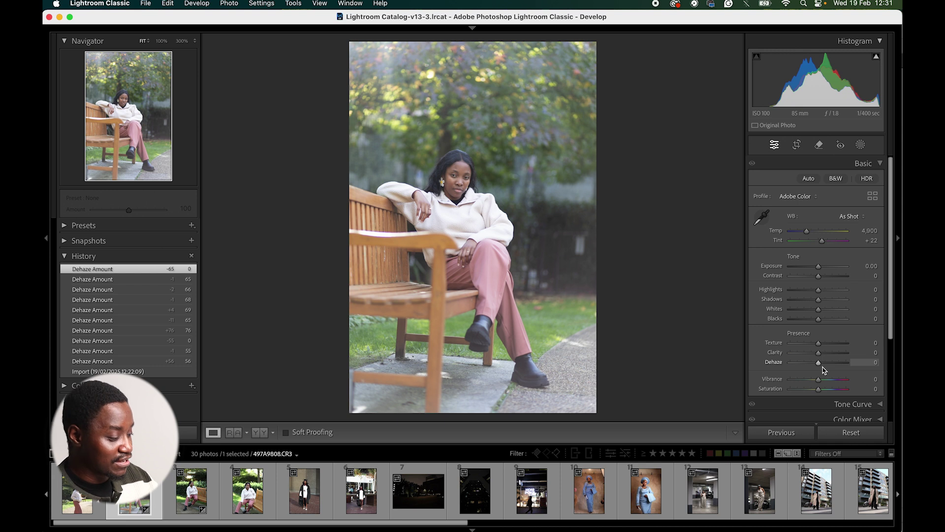
Open bench portrait 497A9830.CR3, try Vibrance at +64 with a close look at the face, and reset Vibrance to 0
key("Right")
left_click_drag(819, 380, 836, 376)
left_click(470, 167)
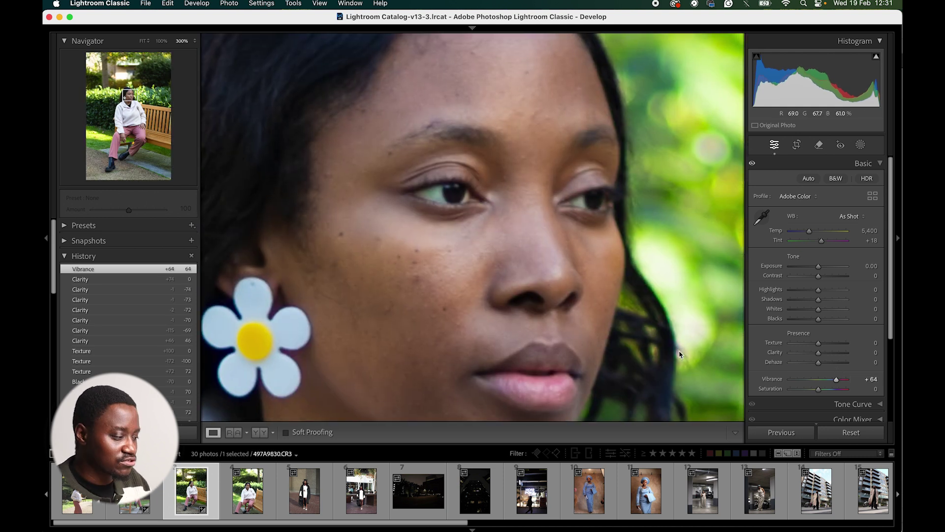
left_click(679, 348)
left_click_drag(836, 379, 838, 382)
double_click(837, 381)
double_click(837, 382)
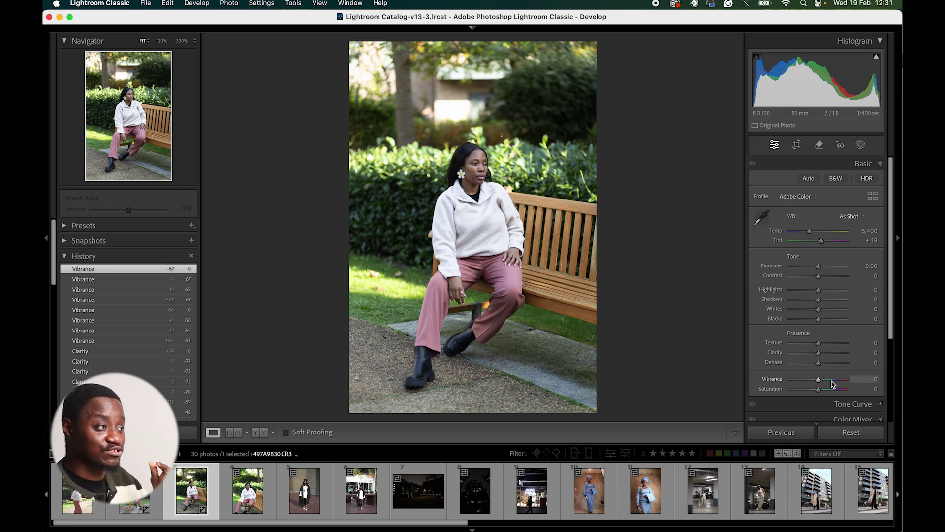
Try Saturation at about -96 and -91 on the bench portrait, and reset Saturation
left_click_drag(819, 389, 793, 405)
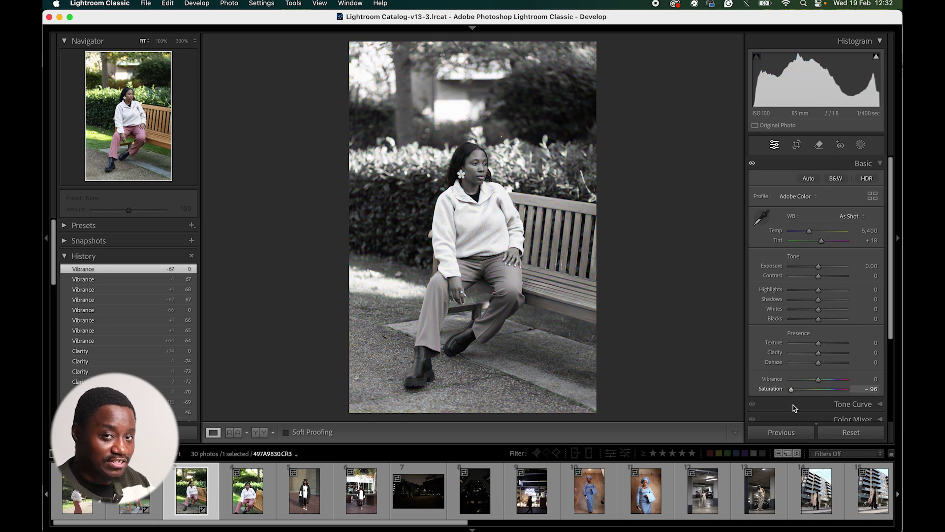
left_click(793, 389)
left_click(793, 391)
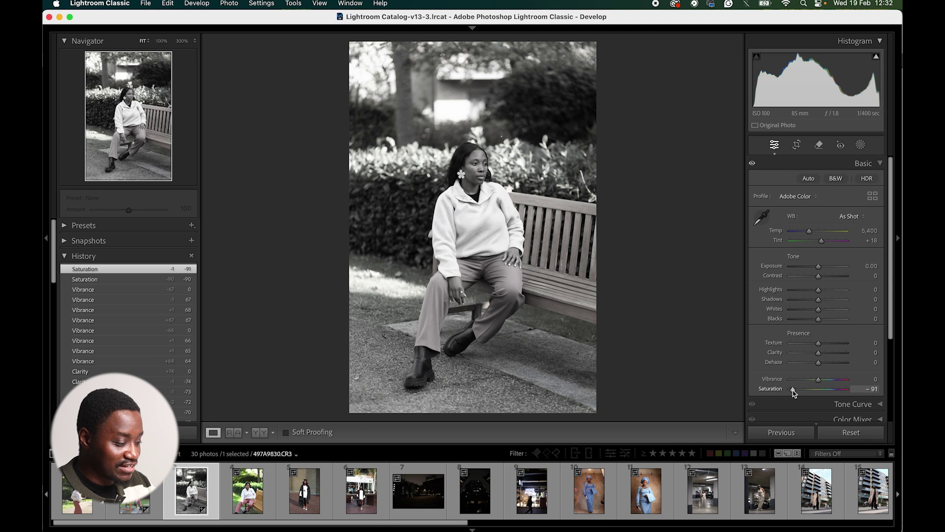
left_click(791, 390)
left_click(793, 390)
left_click(794, 390)
left_click(792, 389)
left_click_drag(789, 398, 792, 393)
double_click(793, 393)
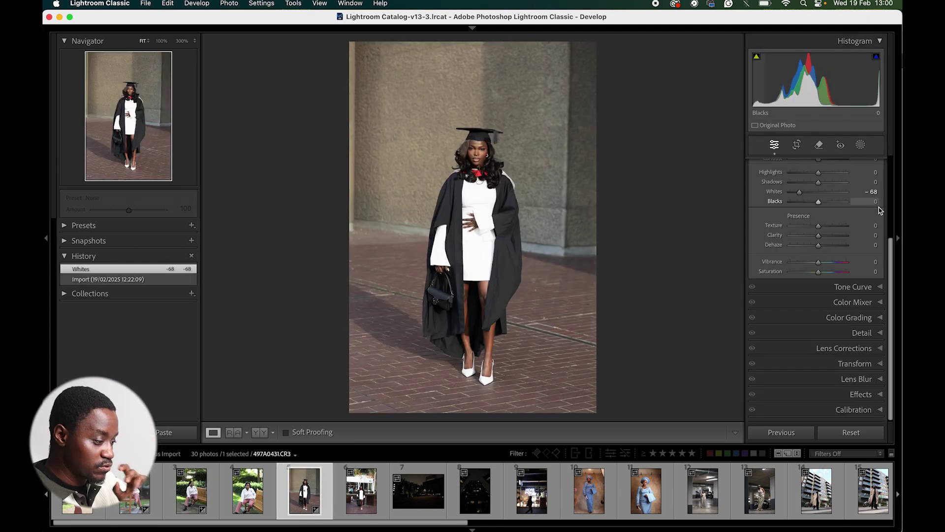
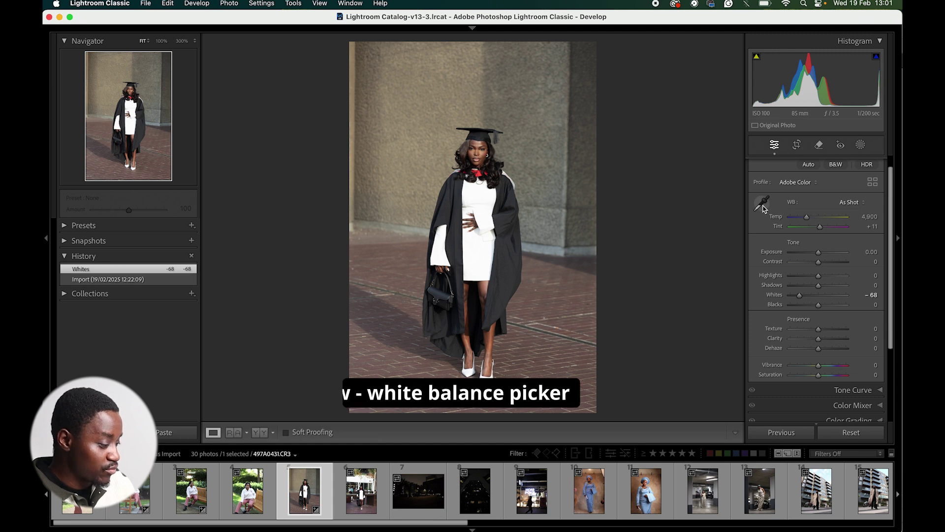
Sample the white balance of graduation portrait 497A0431.CR3 from the woman's white shoe, and fine-tune Temp to 4,604 and Tint to 0
left_click(764, 205)
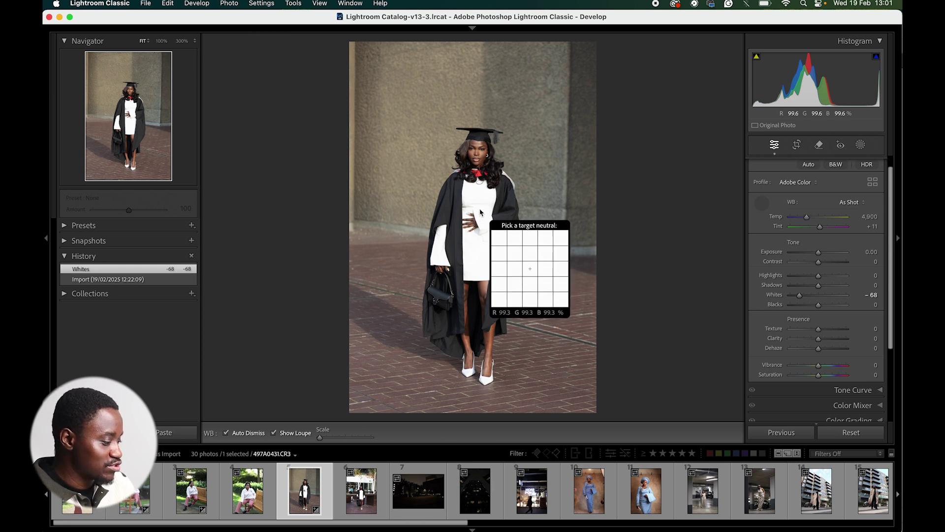
left_click(481, 212)
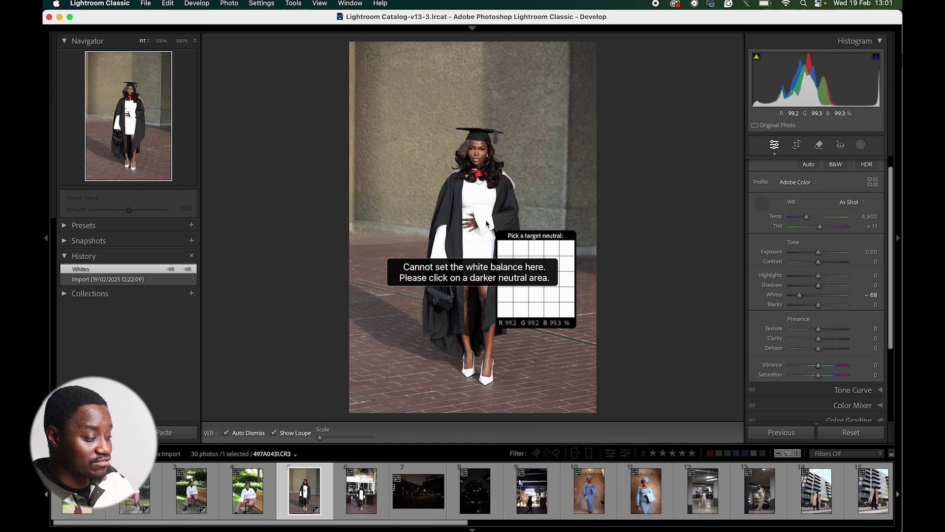
left_click(488, 382)
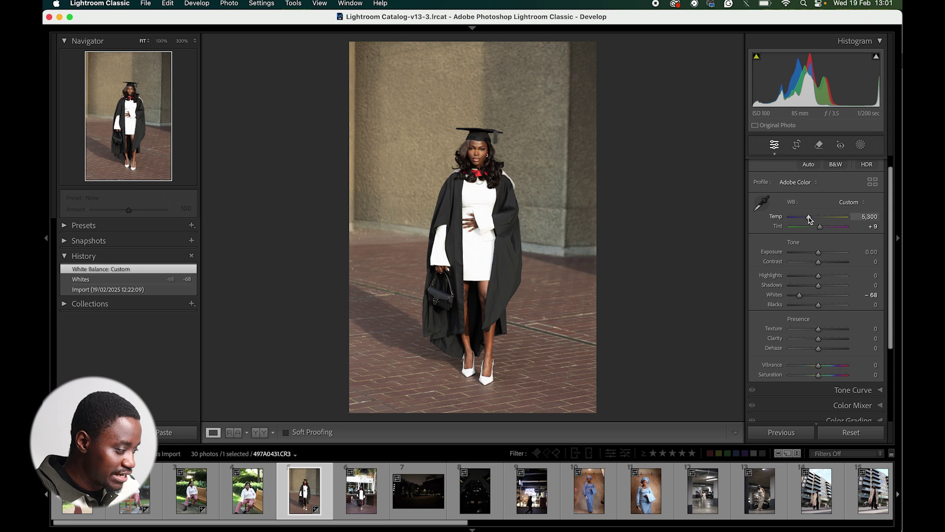
left_click_drag(806, 220, 820, 232)
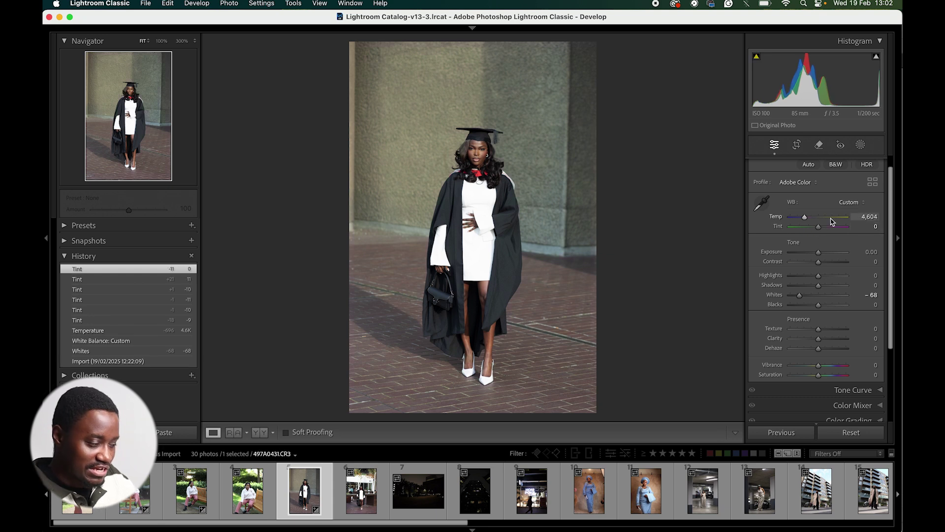
Set Highlights to -64, Shadows to +33 and Blacks to -27 on the graduation portrait
left_click(801, 276)
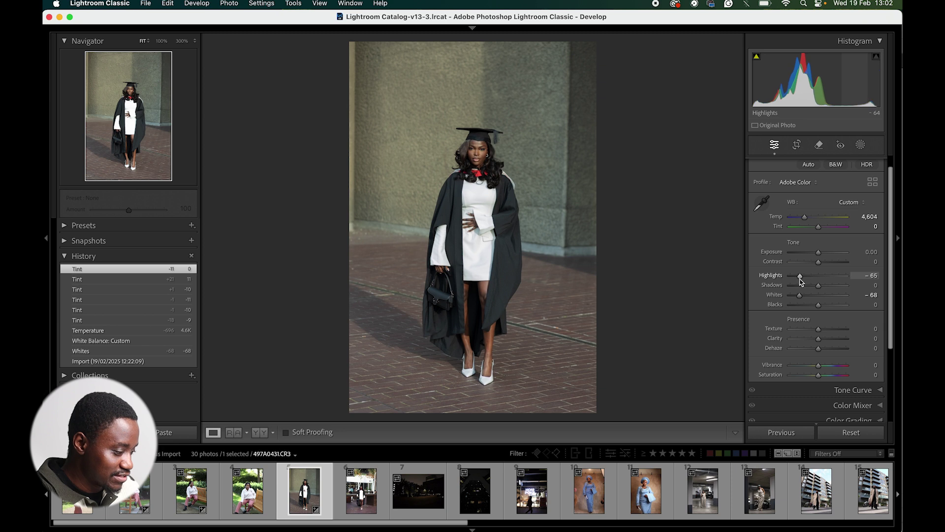
left_click_drag(823, 288, 831, 290)
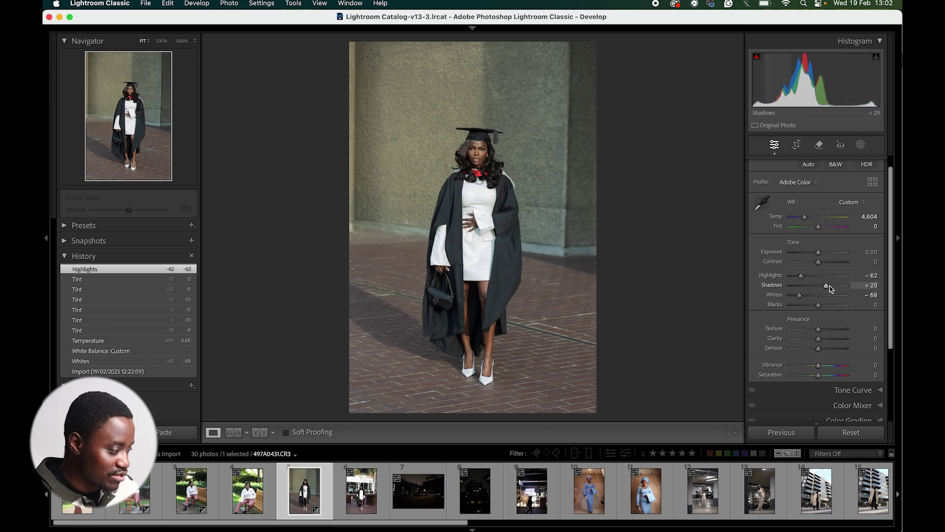
left_click_drag(830, 285, 814, 309)
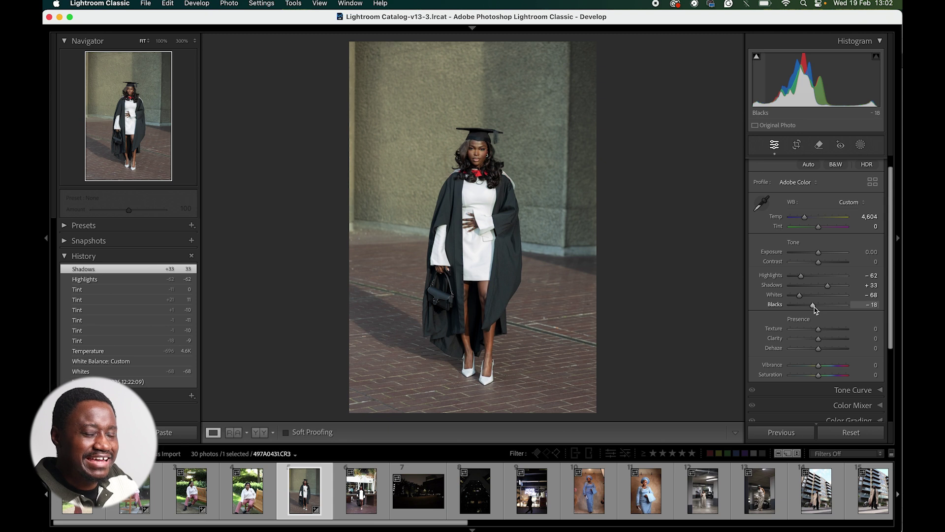
left_click_drag(815, 308, 812, 308)
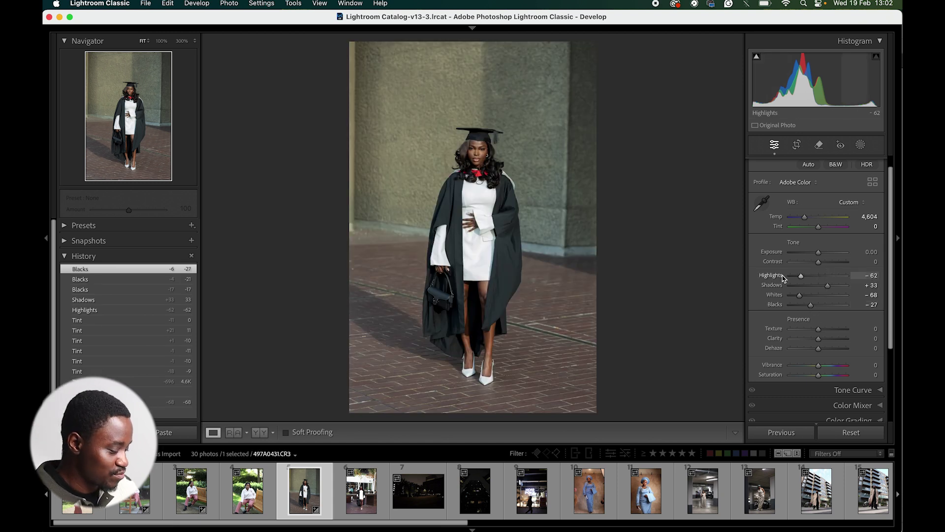
left_click_drag(800, 282, 801, 282)
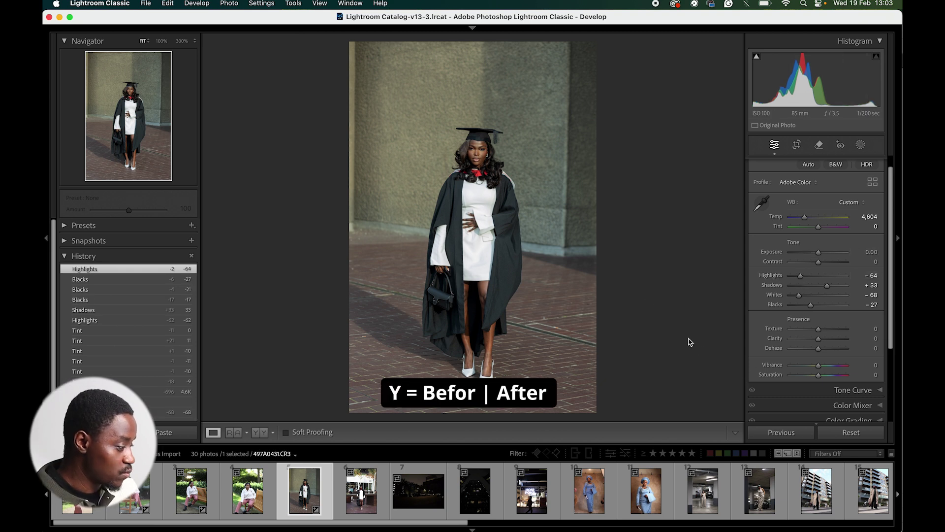
Compare the graduation portrait before and after editing in side-by-side, split and stacked layouts, and return to the single view
key("y")
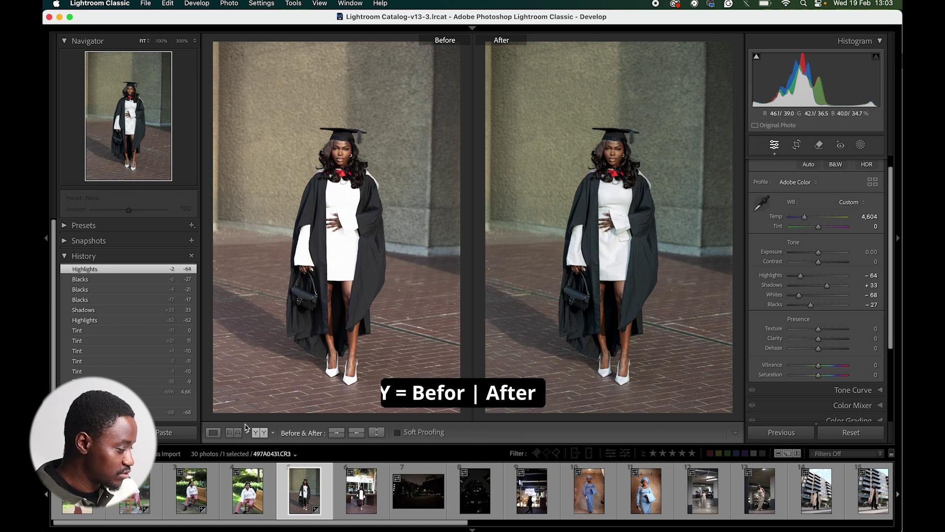
left_click(258, 433)
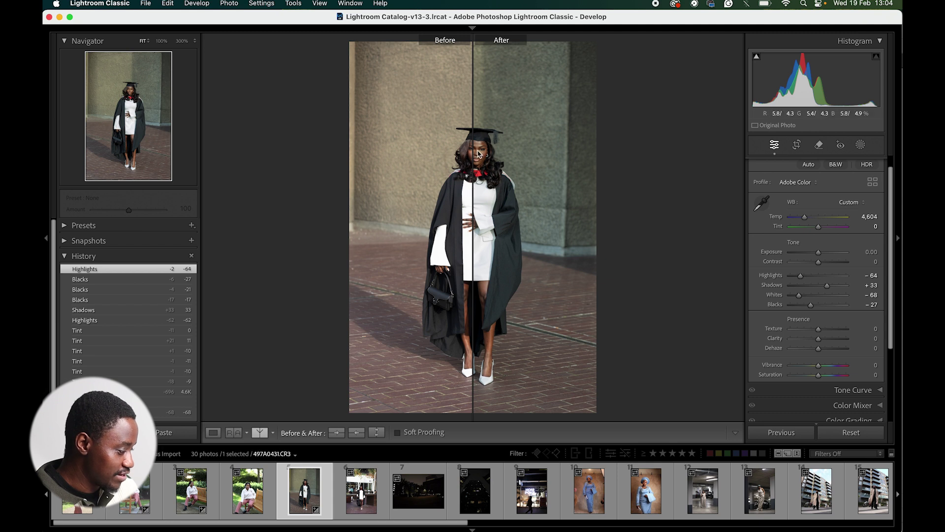
left_click(262, 437)
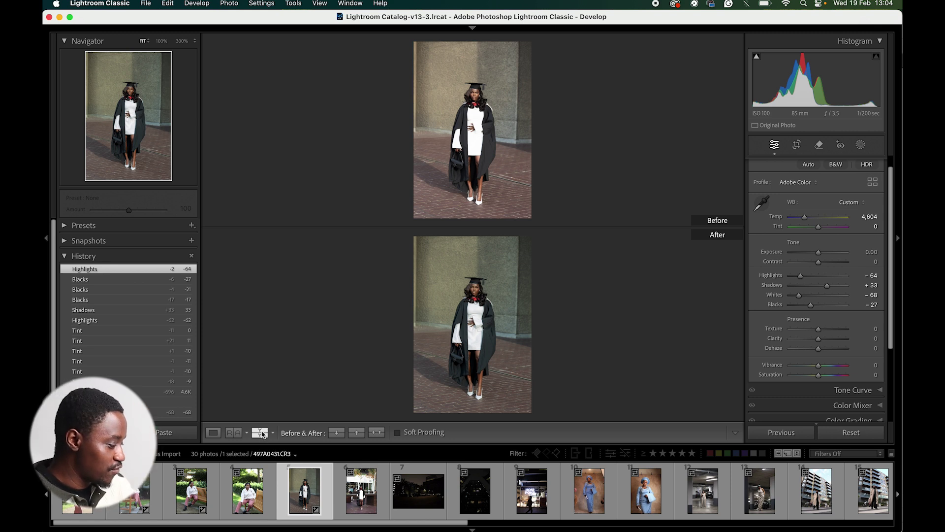
left_click(263, 433)
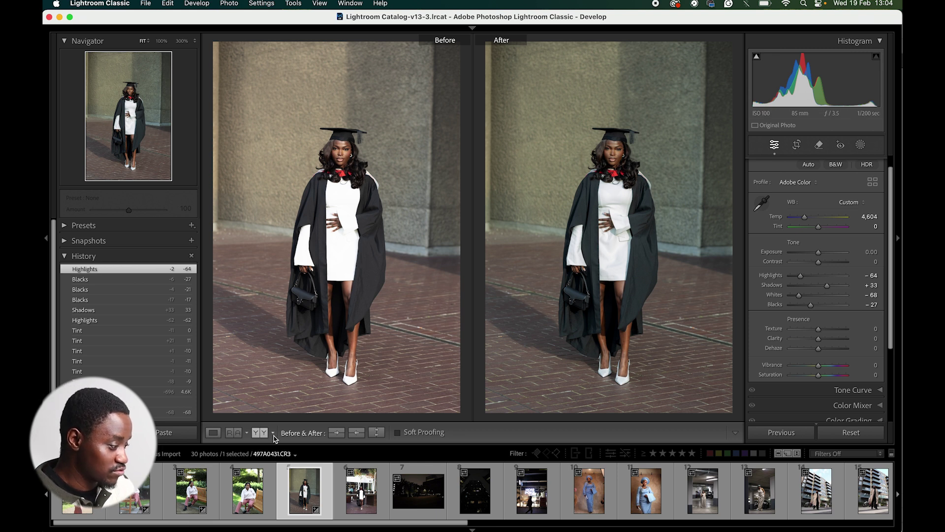
key("y")
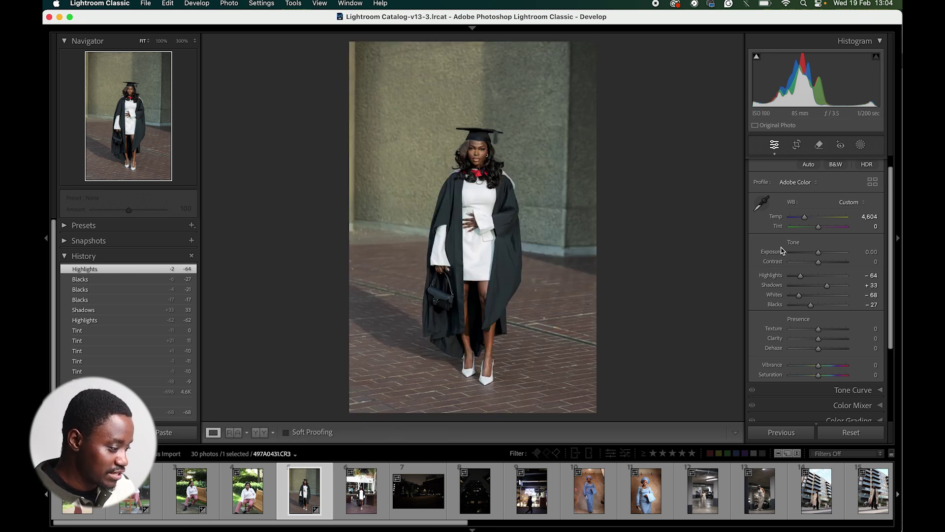
Lower Highlights to -78 on the graduation portrait and collapse the Basic adjustments
left_click_drag(799, 279, 796, 276)
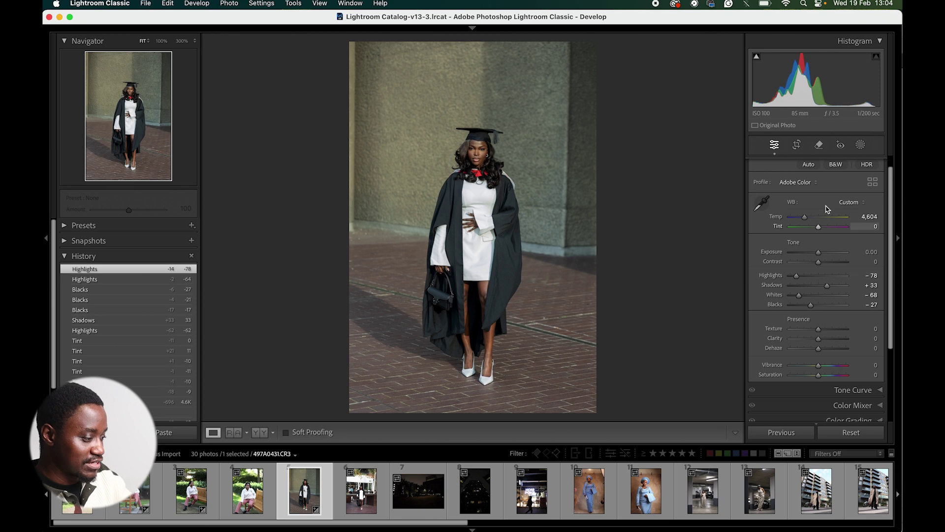
scroll(863, 170, "up", 1)
left_click(863, 165)
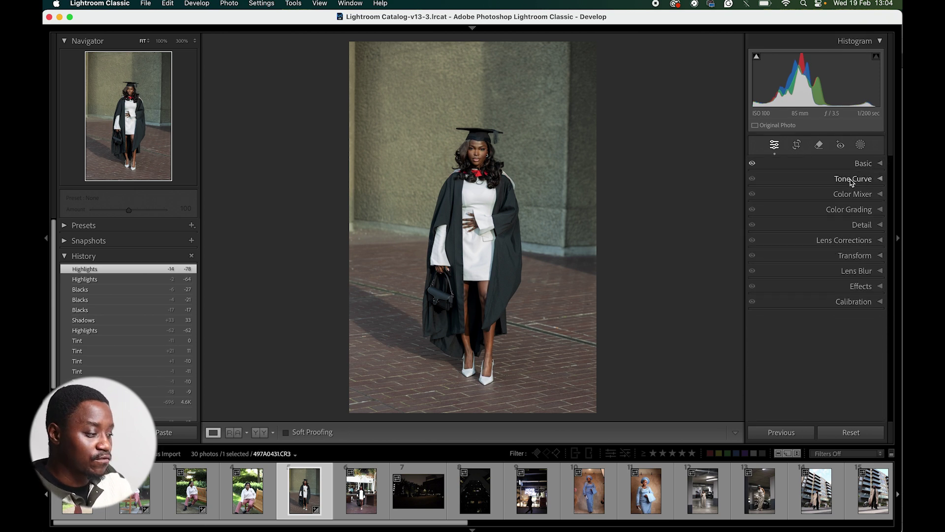
Shape a gentle S on the point tone curve with a highlight point at about 205/212 and a shadow point at 56/49
left_click(853, 181)
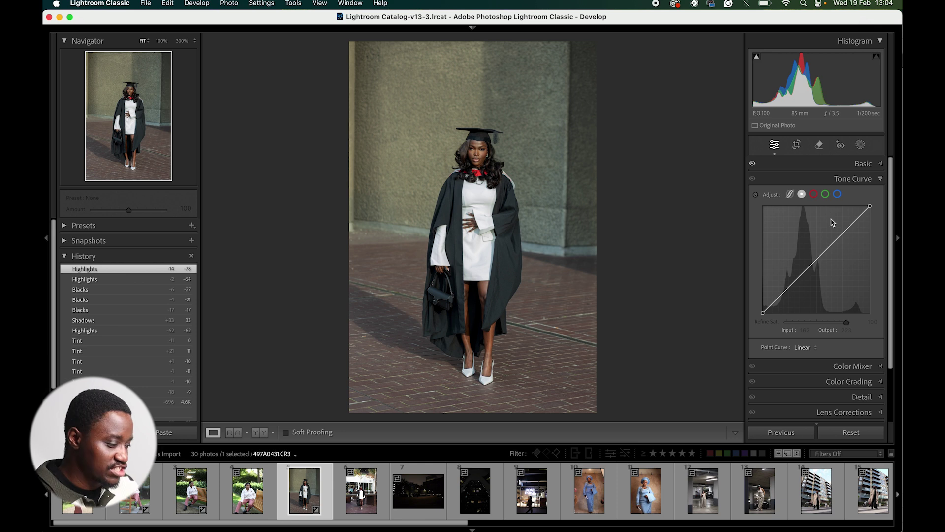
left_click(850, 227)
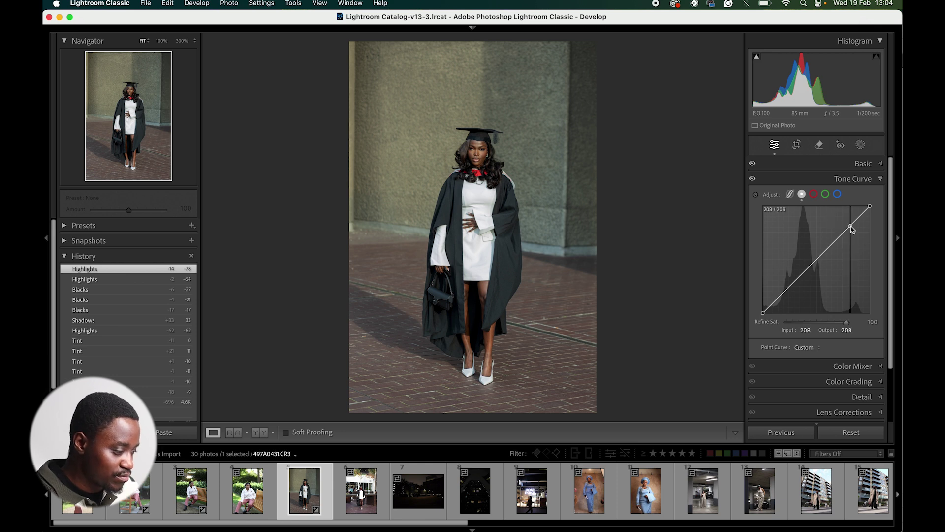
left_click_drag(851, 227, 851, 227)
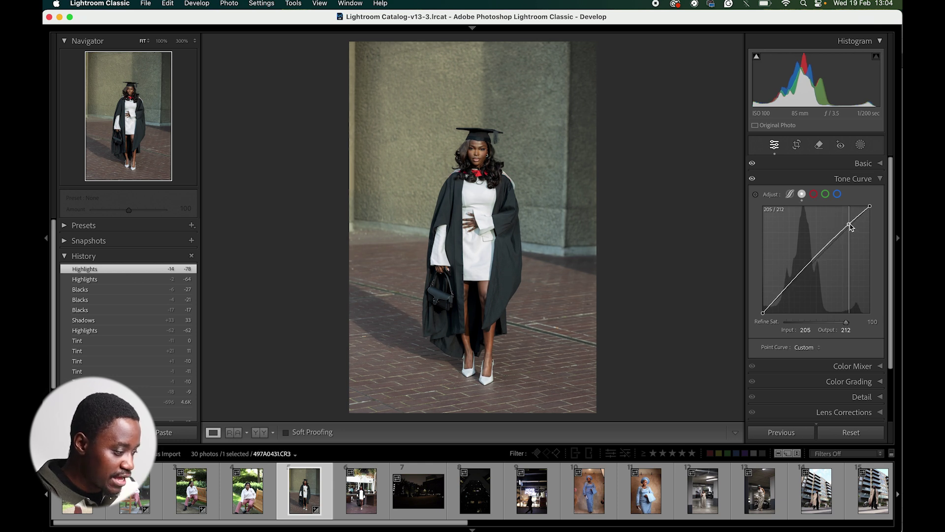
left_click(786, 291)
left_click_drag(786, 291, 786, 292)
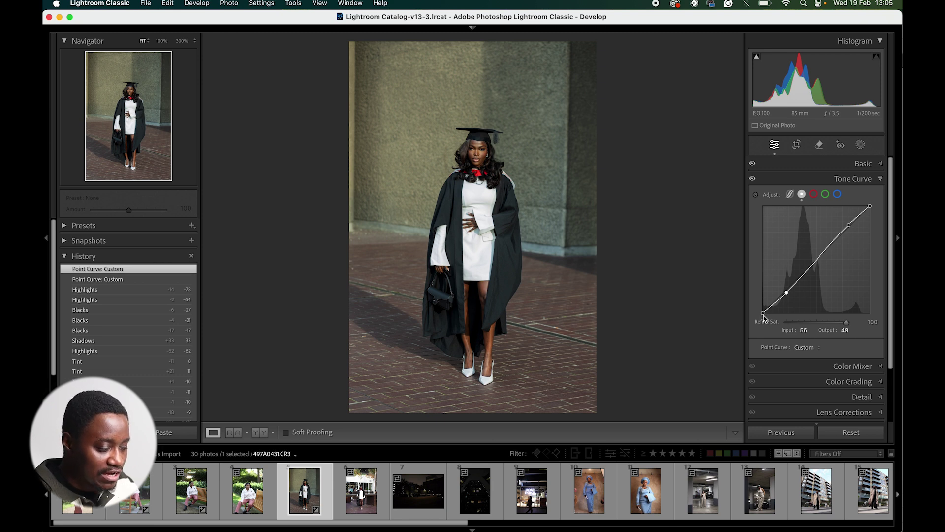
Try lifting the tone curve's black point to output 27, compare the photo with the curve off, and undo the lift
left_click_drag(764, 314, 758, 291)
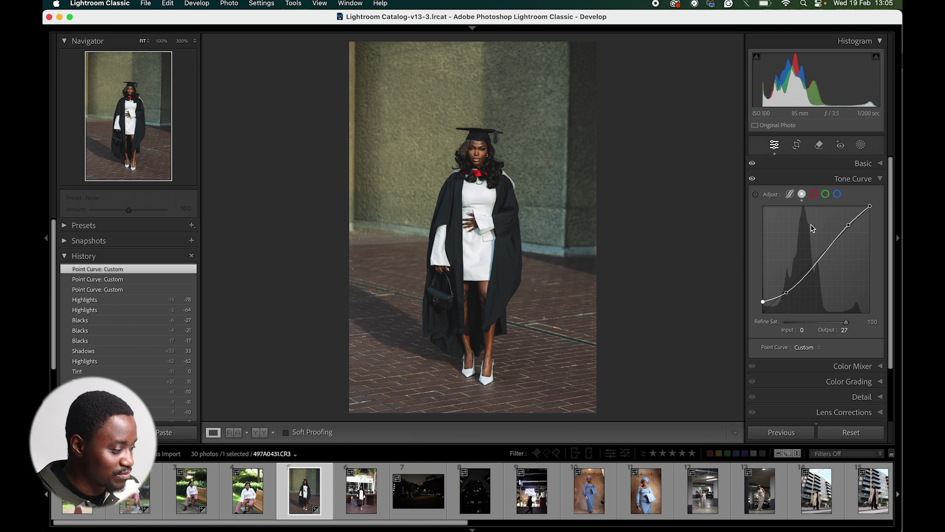
left_click(752, 179)
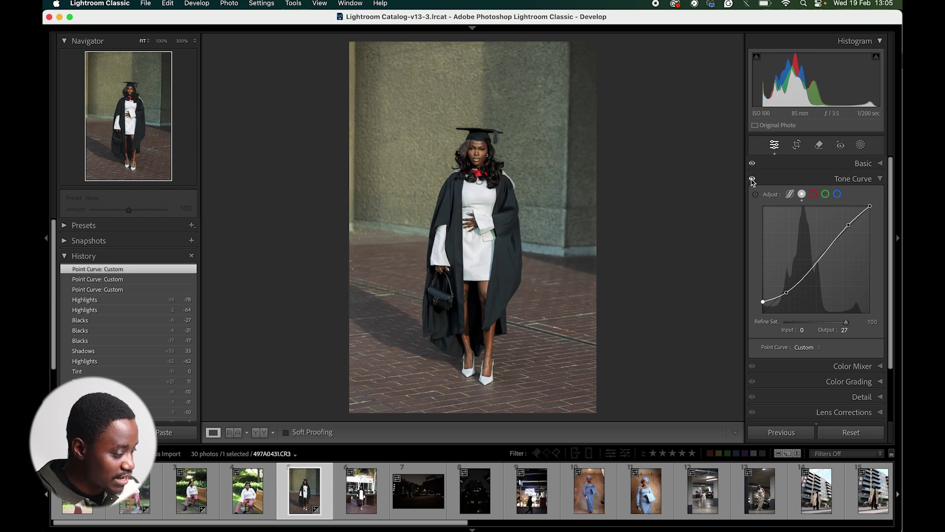
left_click(753, 179)
key("super+z")
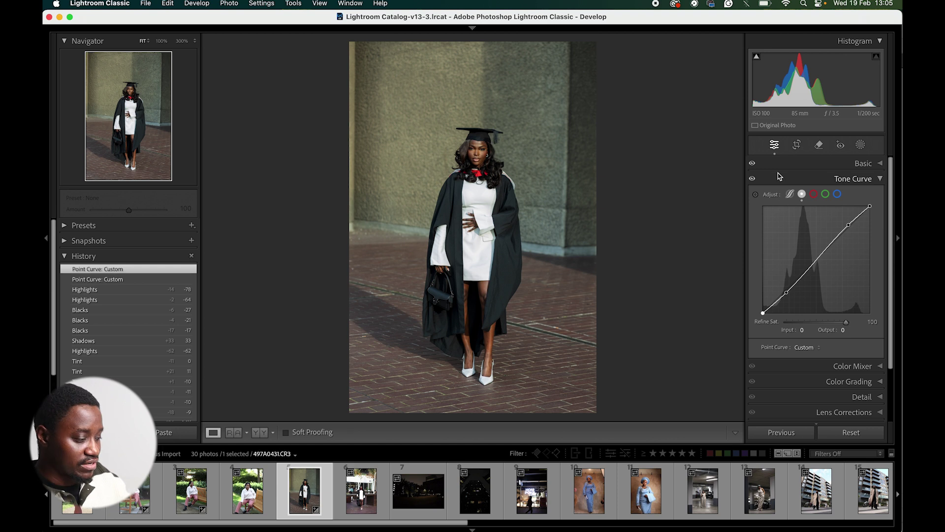
Sample the red at the gown's collar as a Point Color in the Color Mixer
left_click(843, 179)
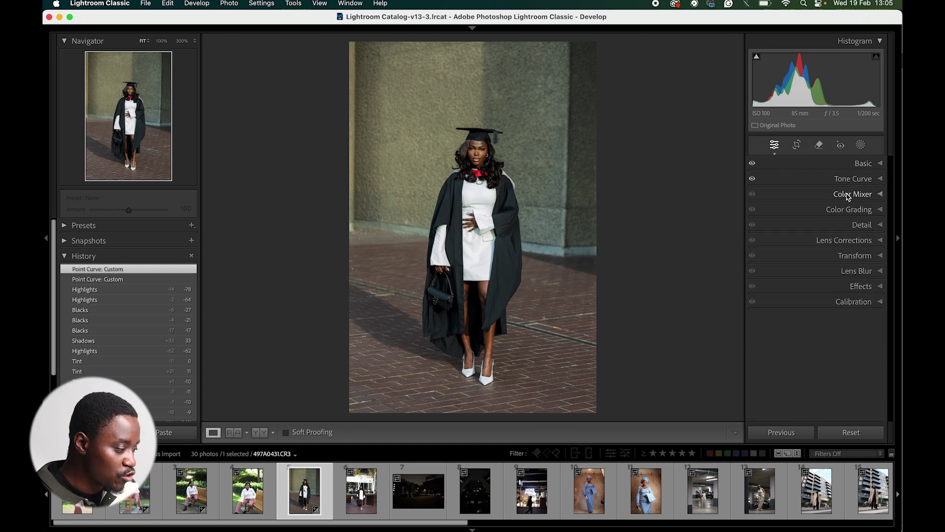
left_click(848, 196)
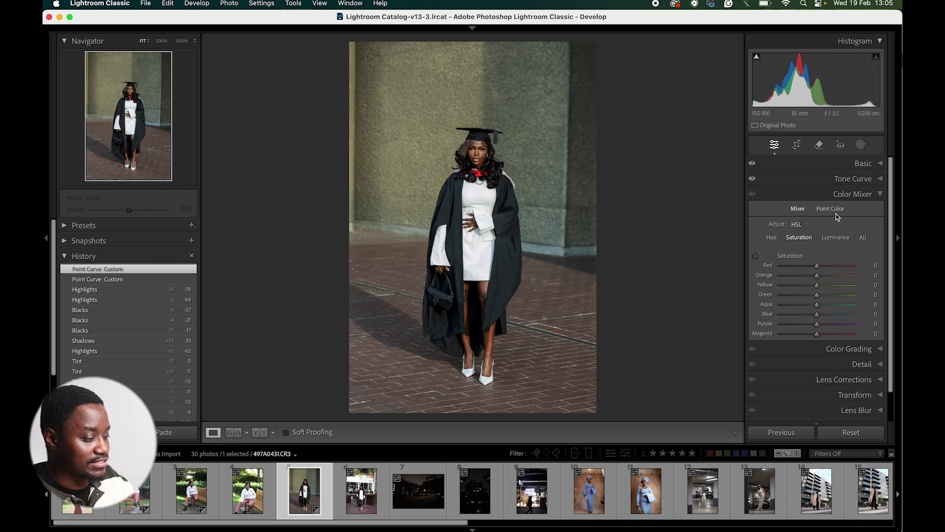
left_click(834, 210)
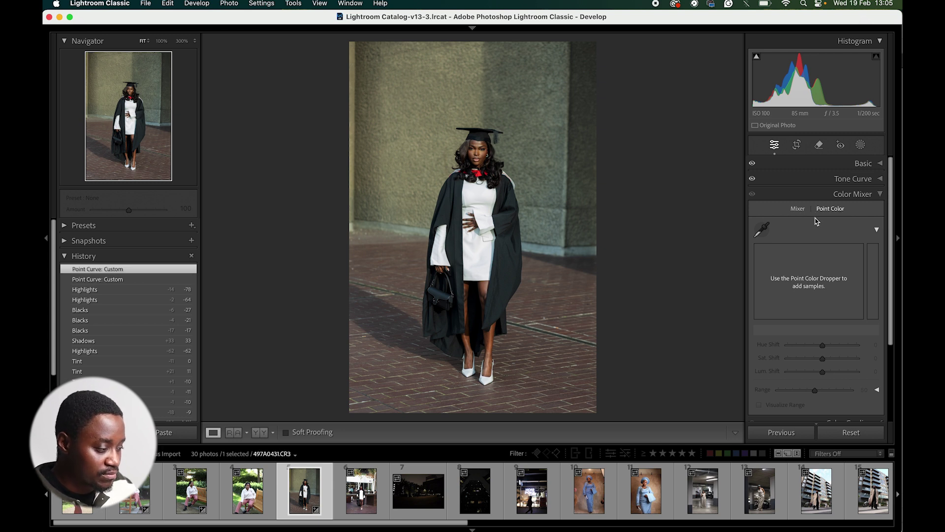
left_click(765, 231)
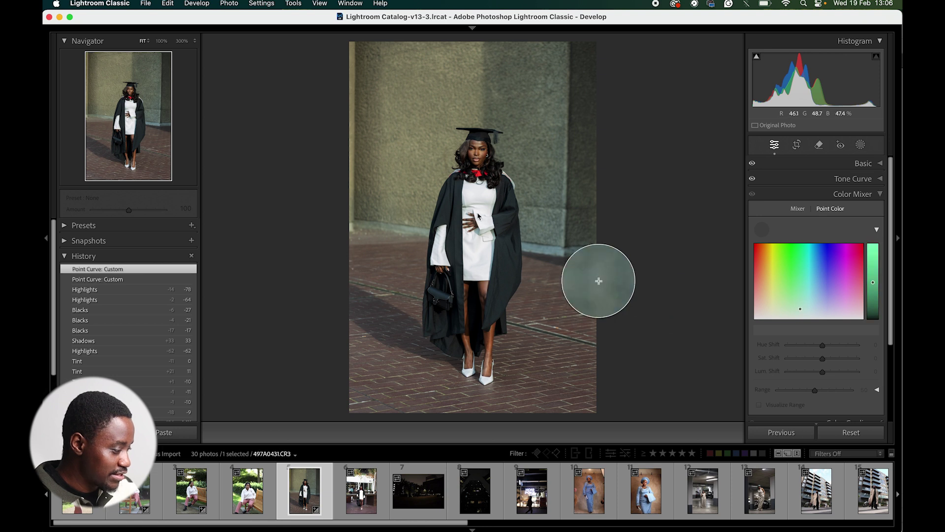
left_click(480, 177)
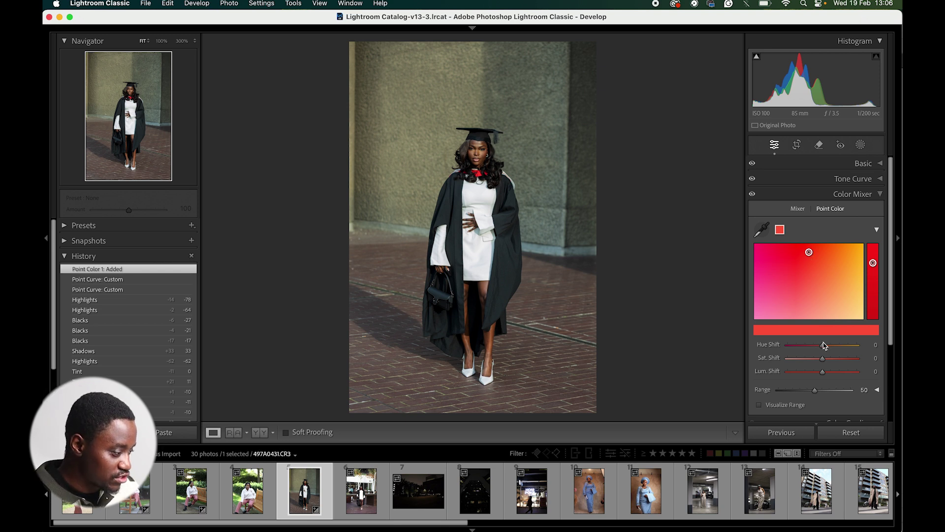
Try a hue shift of -83 and a luminance shift of 52 on the sampled red, reverting both
mouse_move(823, 345)
left_mouse_down()
mouse_move(788, 349)
mouse_move(825, 345)
mouse_move(789, 346)
mouse_move(814, 346)
mouse_move(797, 347)
left_mouse_up()
key("super+z")
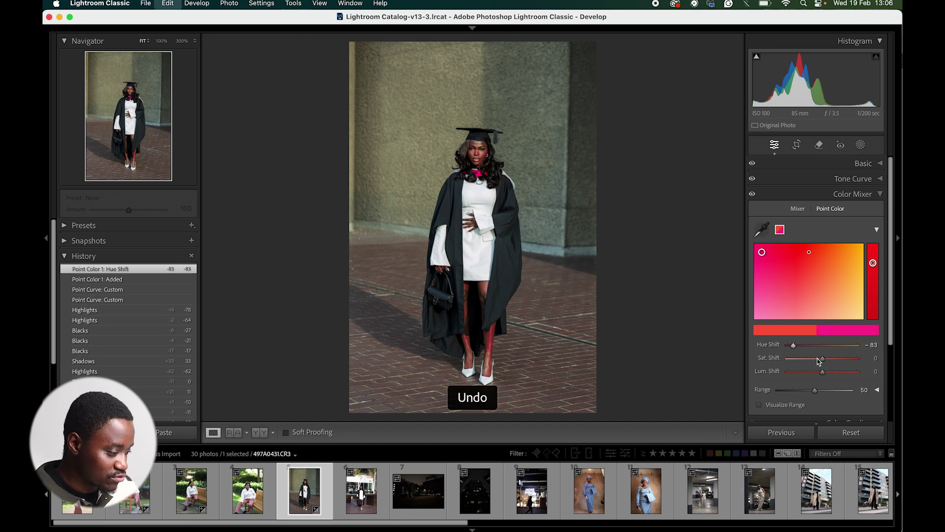
left_click_drag(824, 360, 838, 373)
key("super+z")
double_click(839, 373)
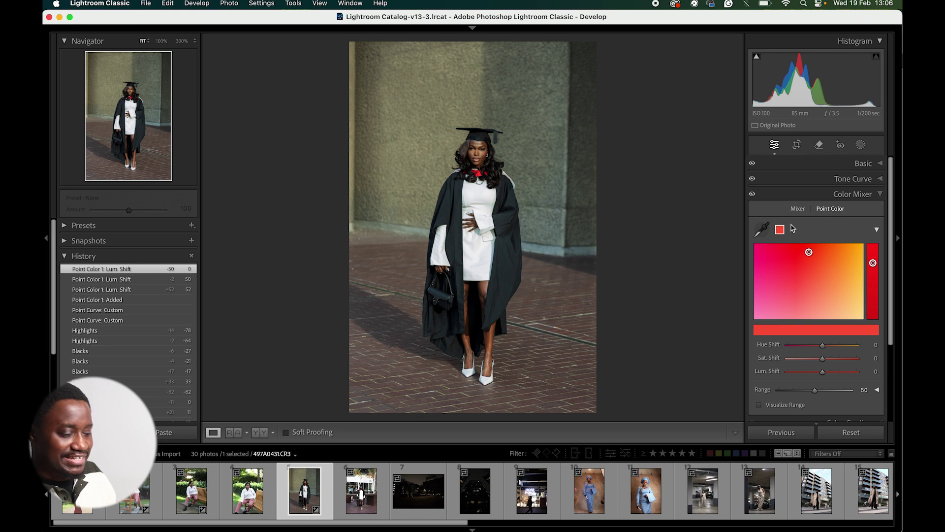
Try hue shifts of +100 on red and orange in the HSL mixer, and reset both
left_click(798, 209)
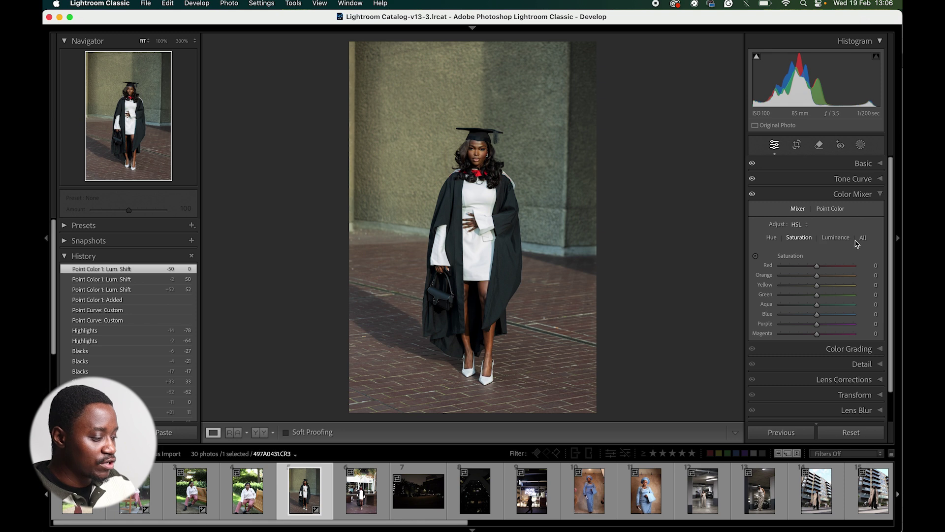
left_click(771, 238)
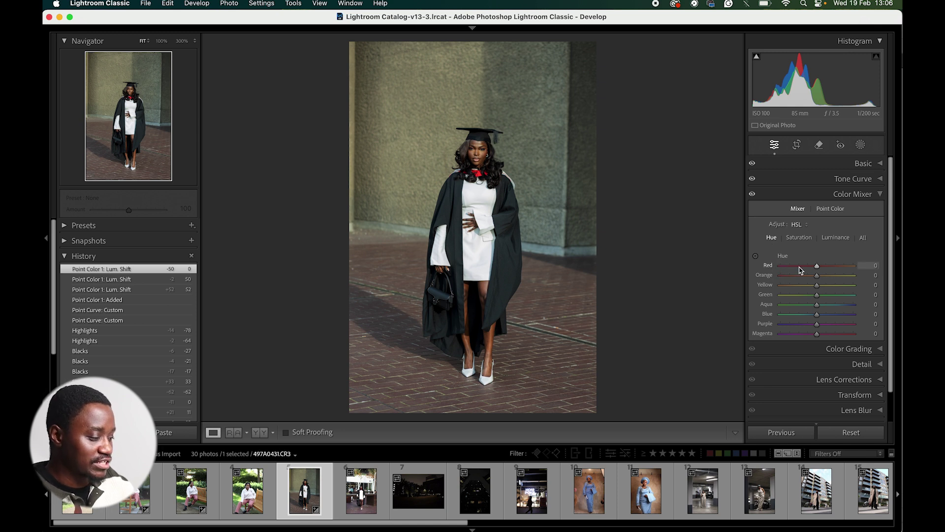
left_click_drag(816, 270, 860, 286)
double_click(764, 274)
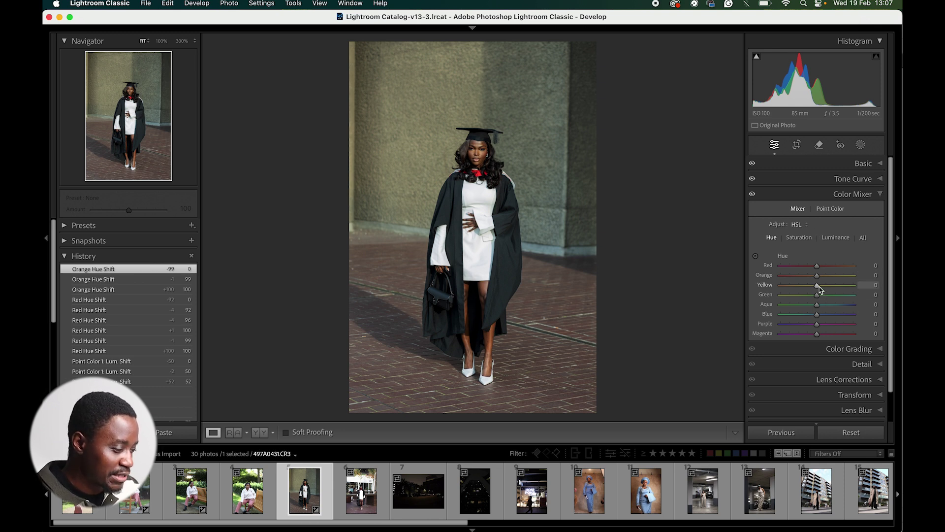
Try a yellow hue shift of about -77 and a green one of +100, and reset both
left_click_drag(819, 291, 866, 296)
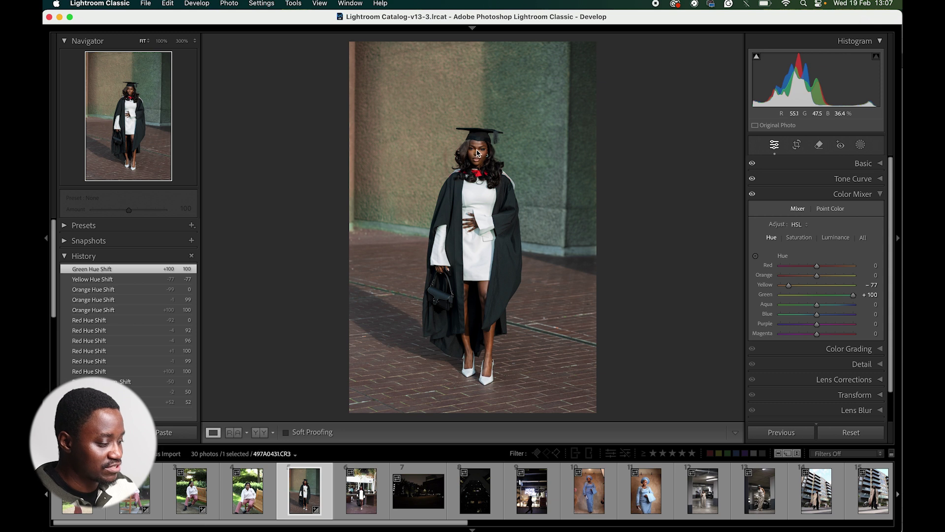
double_click(854, 295)
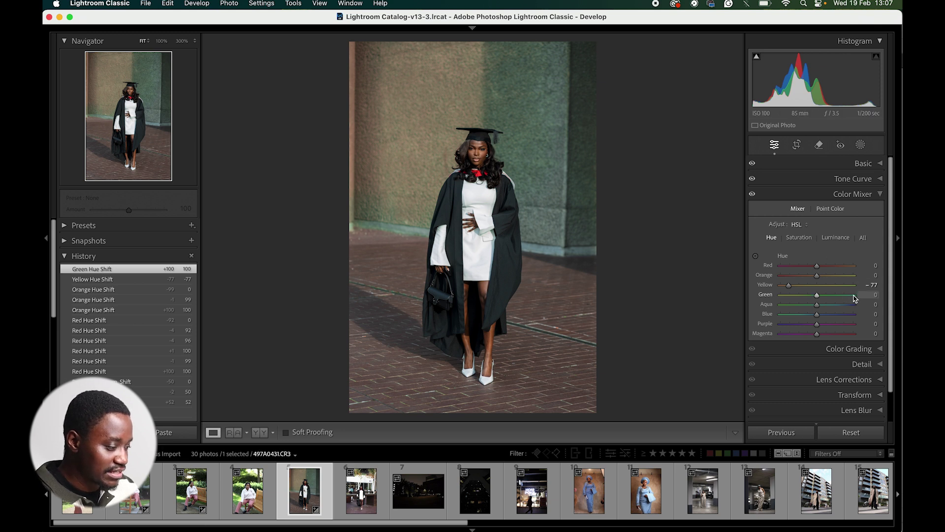
left_click(804, 238)
left_click(775, 240)
left_click_drag(791, 290, 792, 289)
double_click(795, 289)
Try HSL saturation shifts of -100 on red, +50 on orange and -30 on magenta, resetting each
left_click(800, 239)
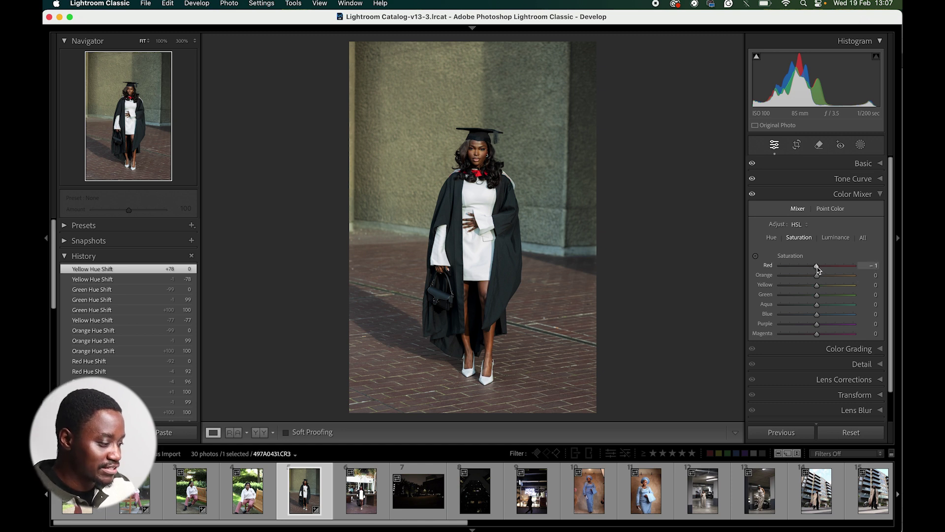
left_click_drag(817, 270, 791, 270)
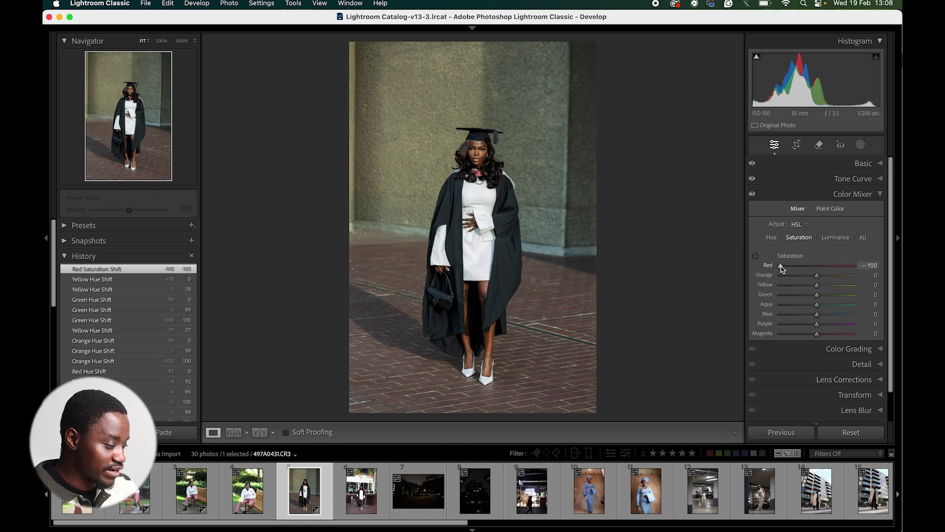
double_click(781, 266)
left_click_drag(817, 275, 838, 281)
double_click(837, 280)
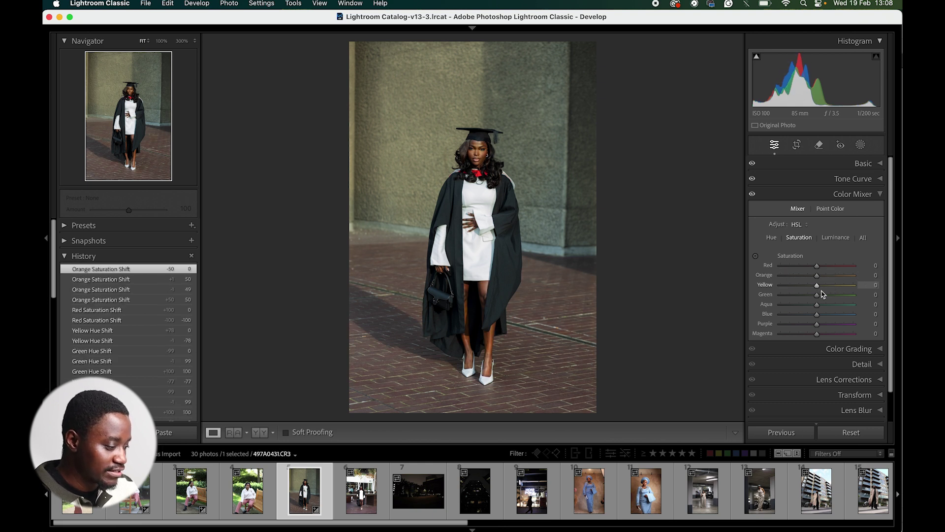
mouse_move(817, 334)
left_mouse_down()
mouse_move(769, 343)
mouse_move(821, 352)
mouse_move(807, 334)
left_mouse_up()
double_click(807, 334)
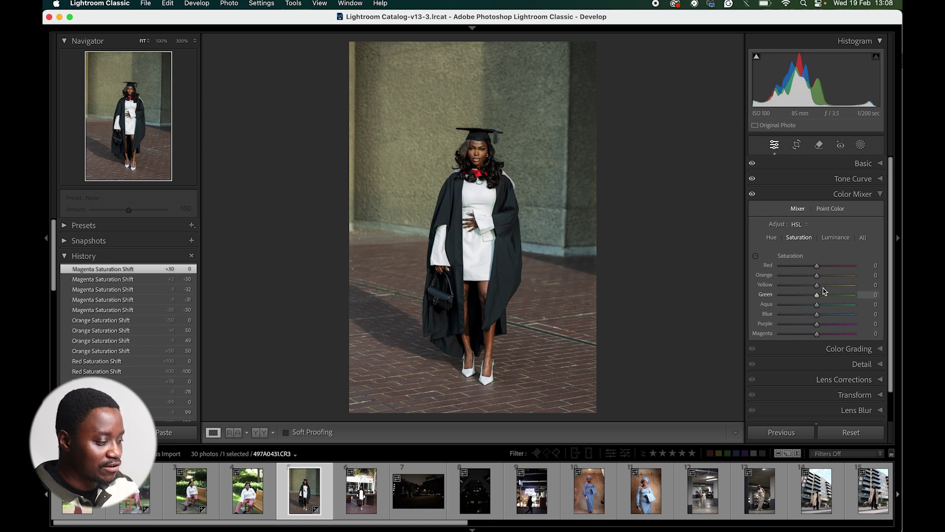
Try HSL luminance shifts of -6 on red and -100 on orange, and reset both
left_click(837, 238)
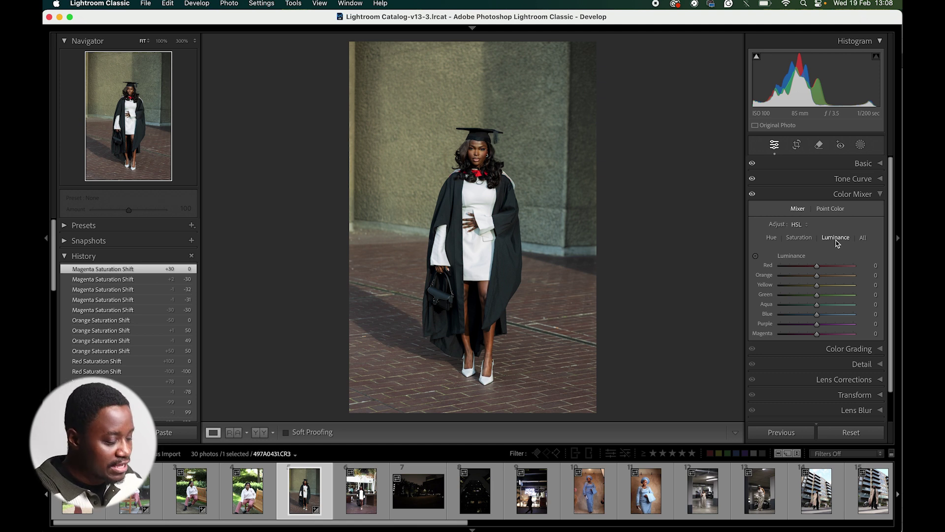
mouse_move(817, 266)
left_mouse_down()
mouse_move(804, 268)
mouse_move(816, 269)
left_mouse_up()
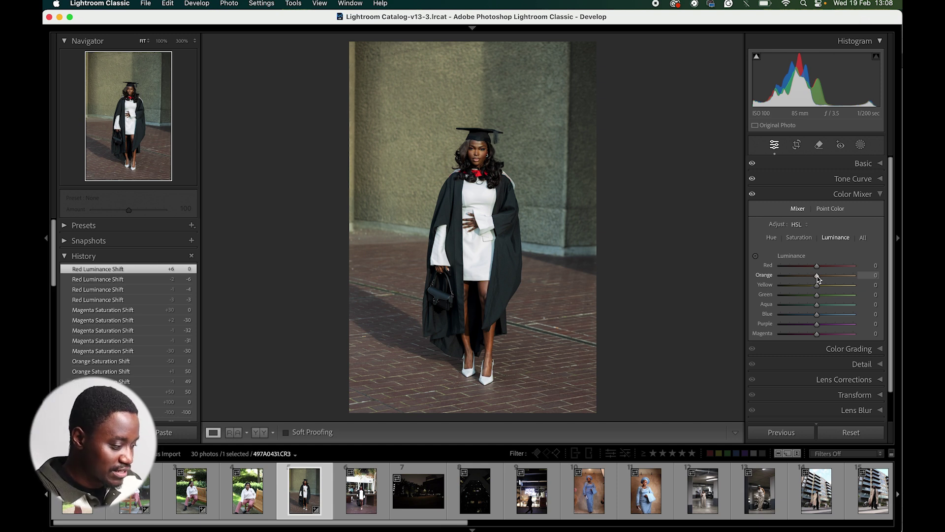
left_click_drag(816, 279, 783, 280)
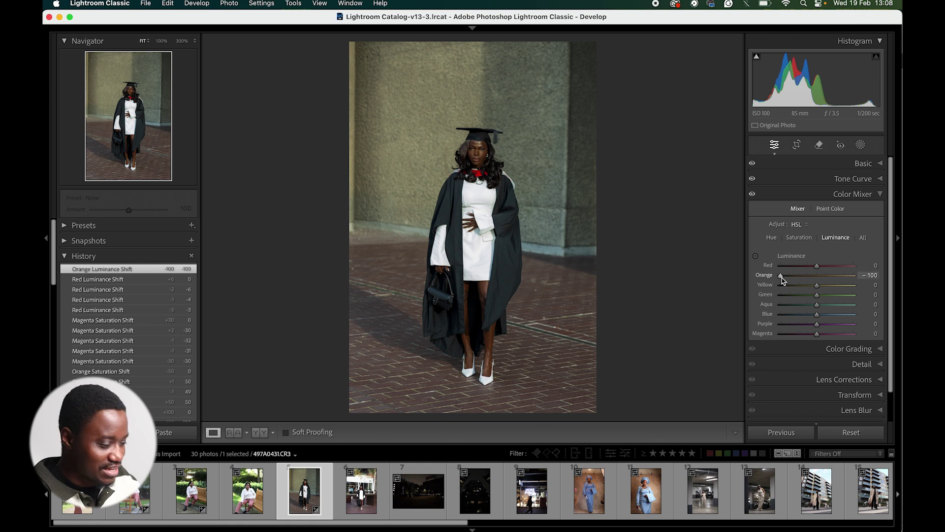
left_click(780, 279)
left_click(780, 279)
double_click(780, 277)
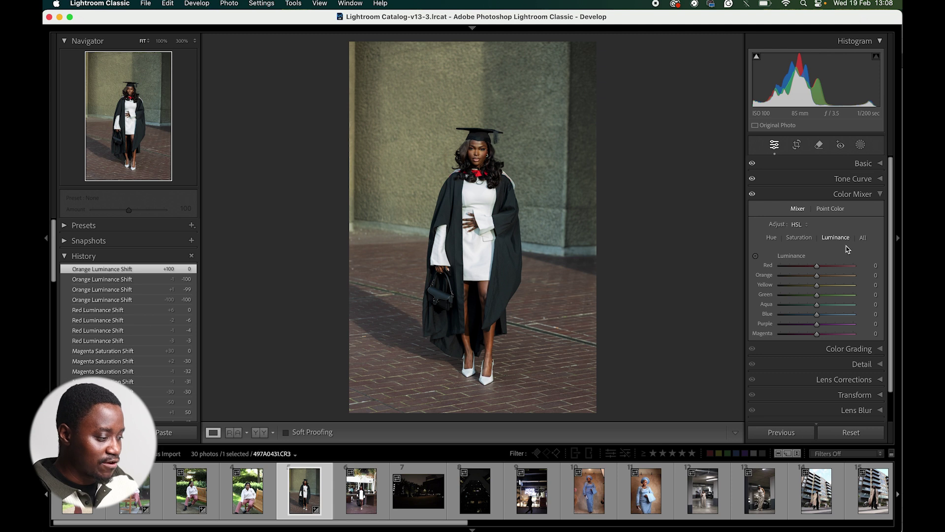
View the Color Mixer's hue, saturation and luminance sliders all together, and collapse the Color Mixer
left_click(864, 240)
scroll(893, 239, "down", 3)
scroll(893, 239, "up", 3)
left_click(873, 197)
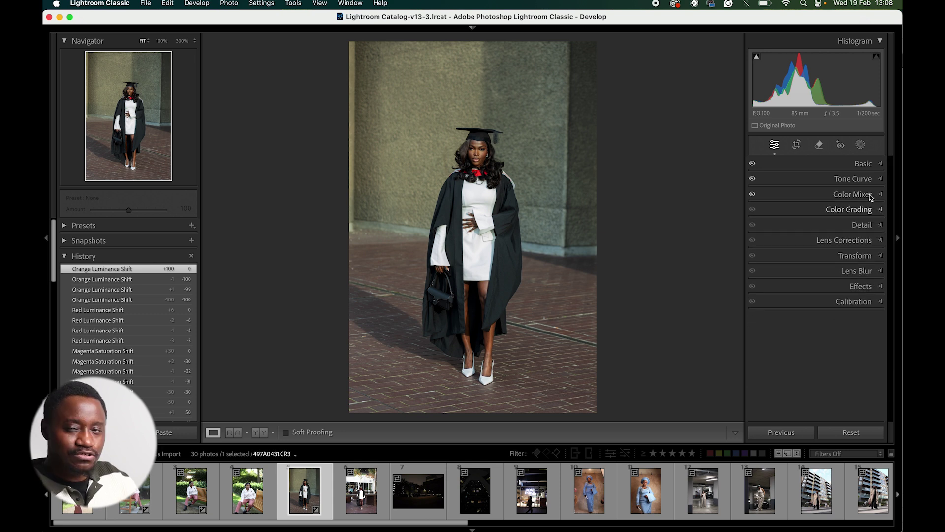
Examine the Solo Mode option for the Develop adjustment sections, leave it enabled, and collapse the Basic adjustments
left_click(862, 164)
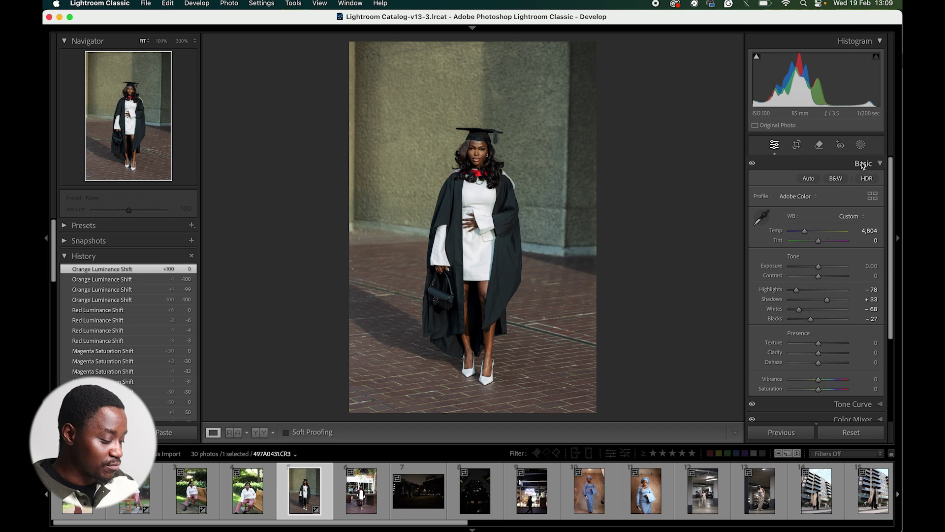
right_click(862, 166)
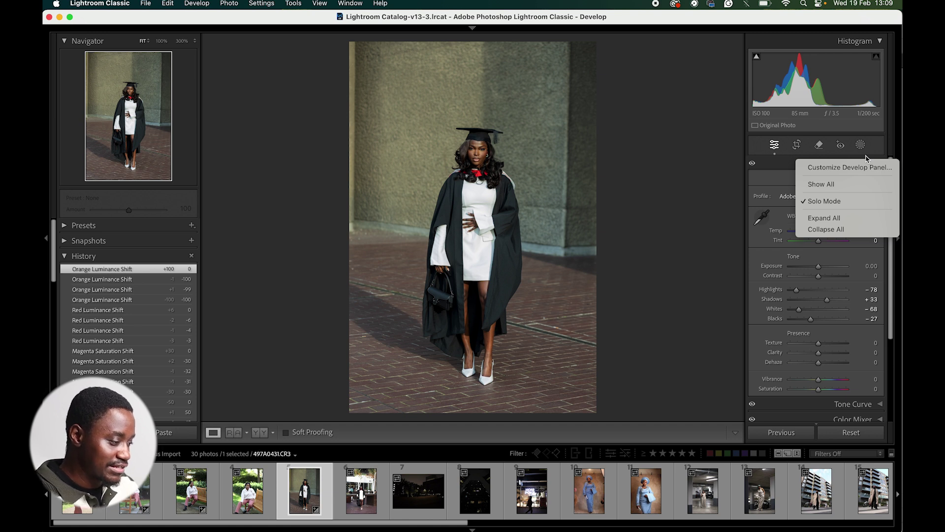
left_click(864, 158)
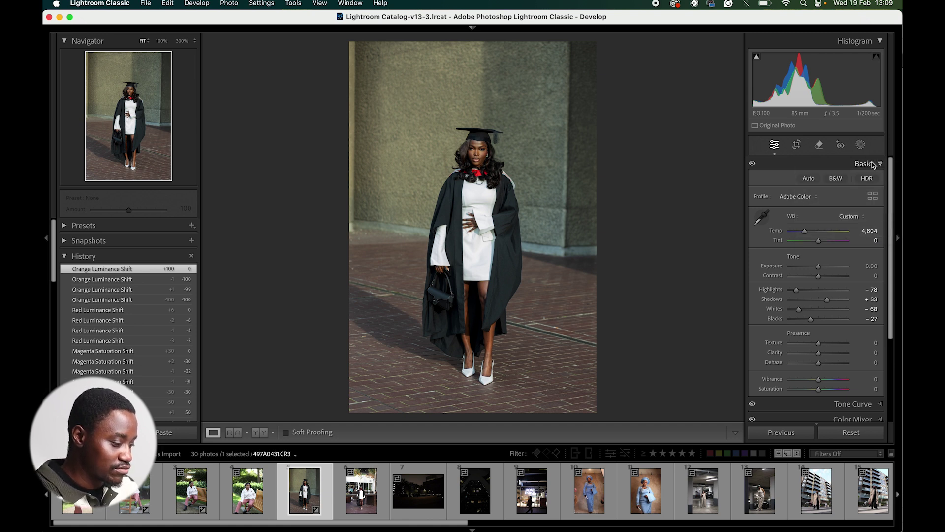
right_click(873, 165)
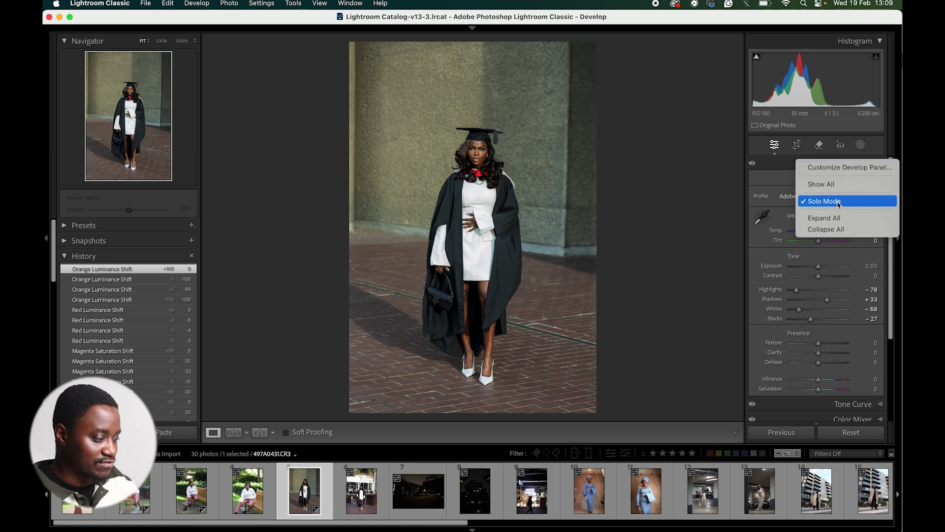
left_click(786, 164)
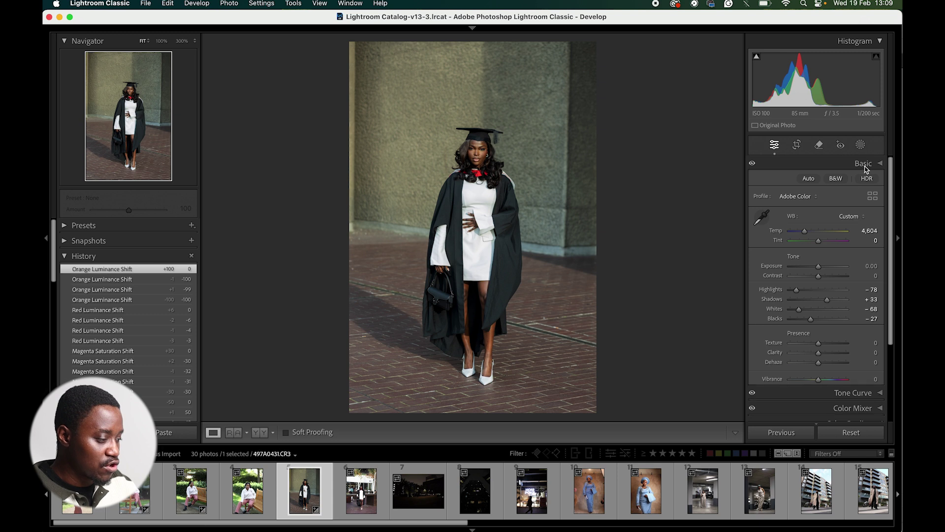
left_click(865, 164)
left_click(859, 271)
left_click(863, 271)
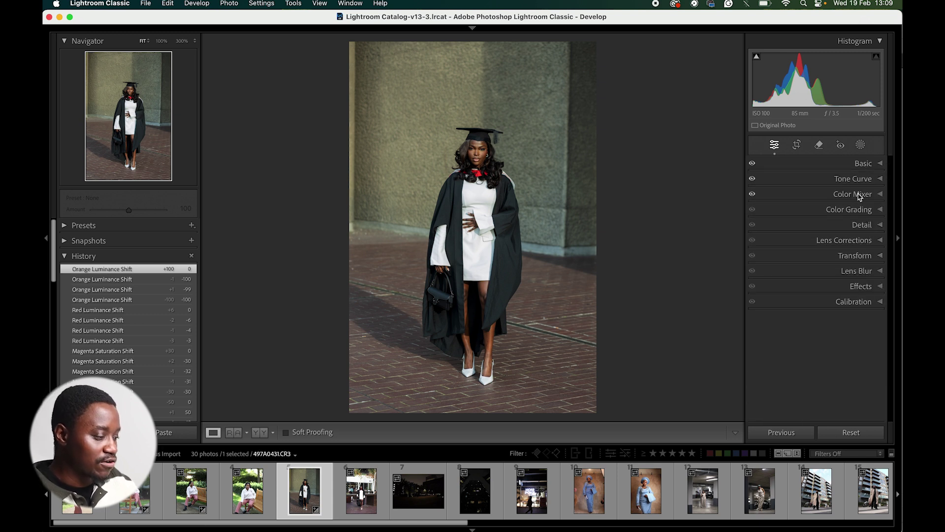
View the individual shadows, midtones and highlights wheels in Color Grading, and return to the three-wheel view
left_click(863, 211)
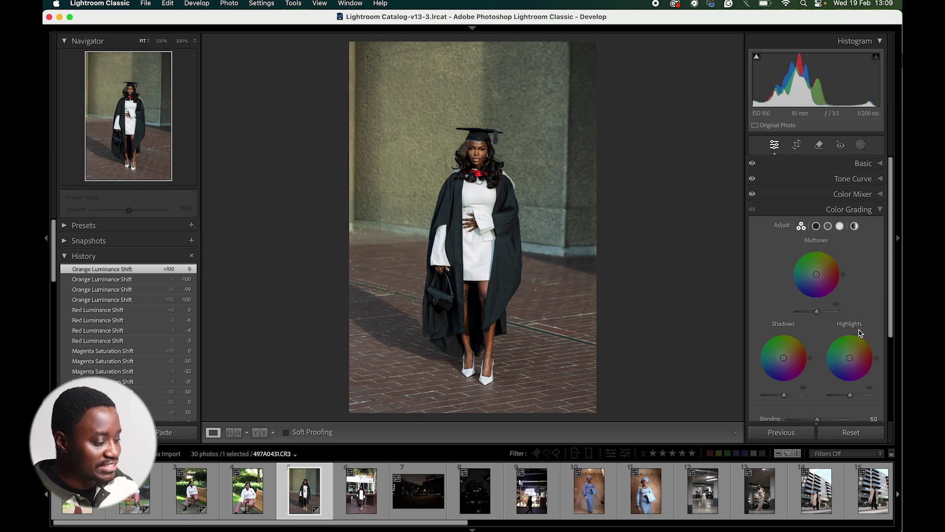
left_click(816, 226)
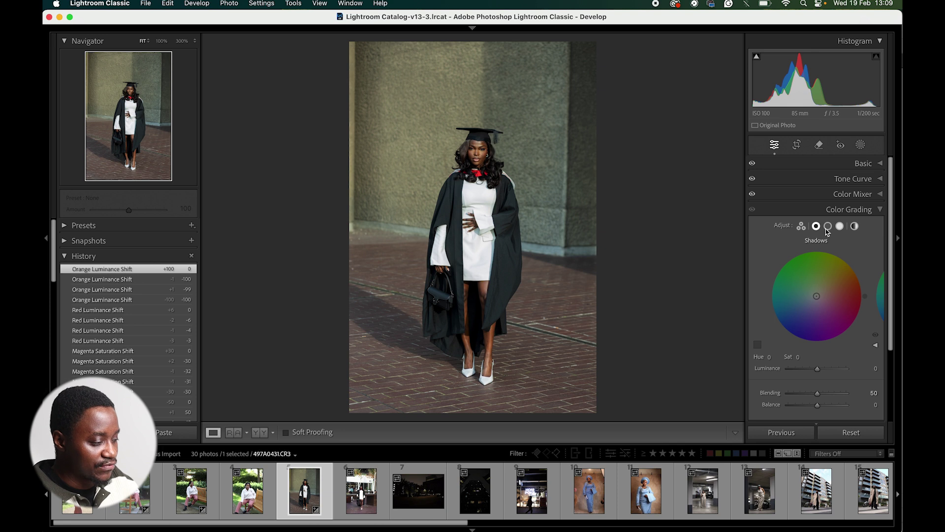
left_click(828, 226)
left_click(840, 226)
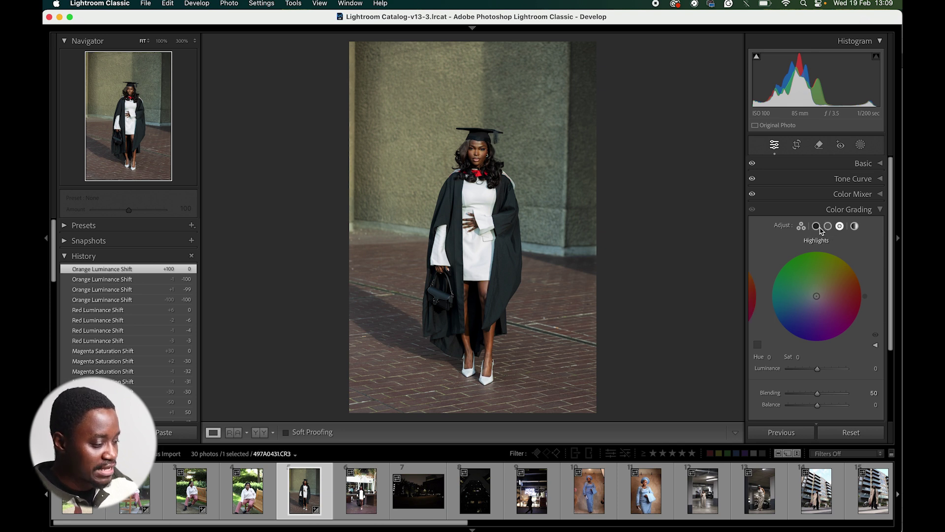
left_click(802, 226)
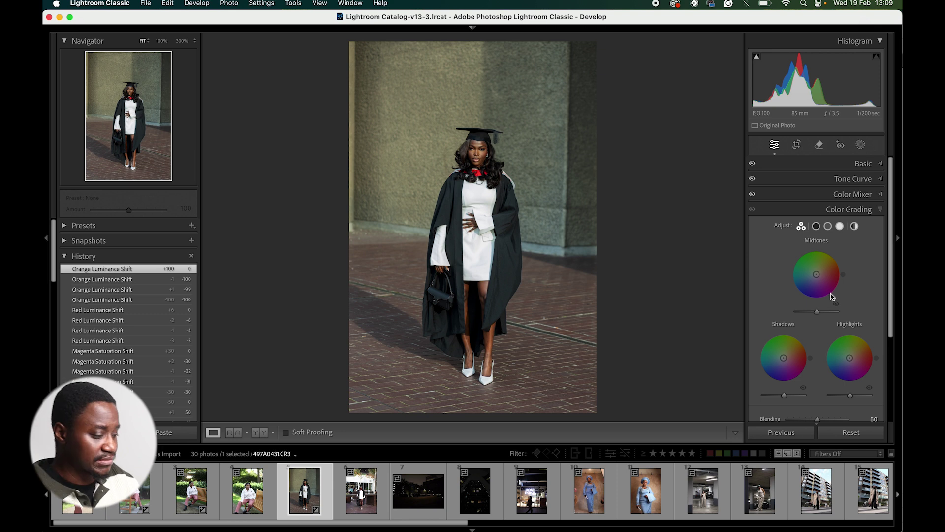
Tint the highlights at hue 46 and the shadows at hue 178, trying a midtone tint at hue 234 and resetting it
left_click_drag(852, 362, 857, 351)
mouse_move(784, 357)
left_mouse_down()
mouse_move(773, 383)
mouse_move(802, 376)
mouse_move(764, 358)
mouse_move(780, 358)
left_mouse_up()
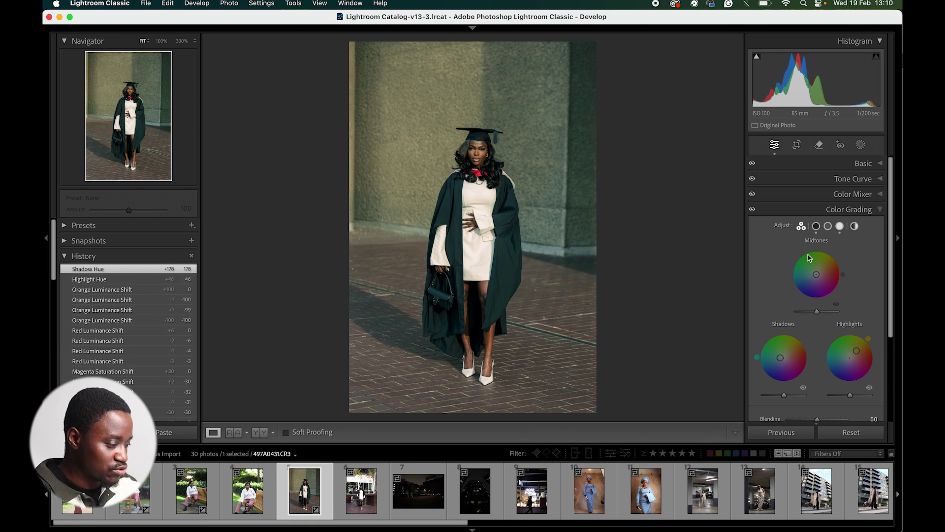
mouse_move(817, 279)
left_mouse_down()
mouse_move(815, 270)
mouse_move(814, 281)
left_mouse_up()
double_click(815, 281)
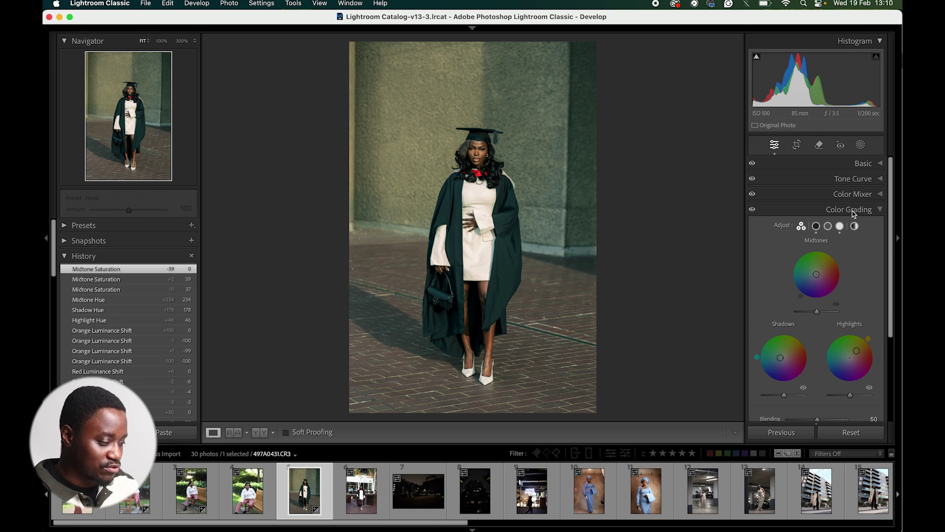
Raise the midtone luminance in Color Grading and show the portrait in the Library loupe view
mouse_move(818, 312)
left_mouse_down()
mouse_move(792, 319)
mouse_move(835, 319)
left_mouse_up()
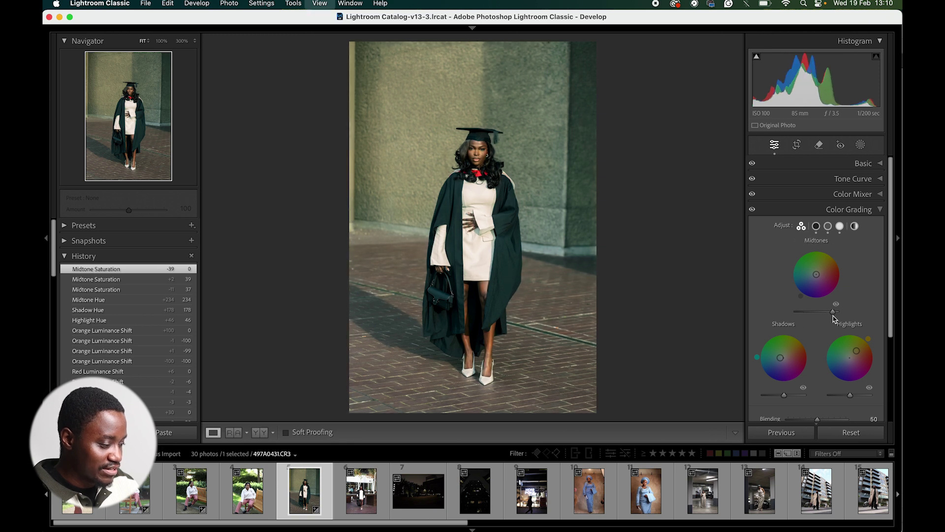
key("e")
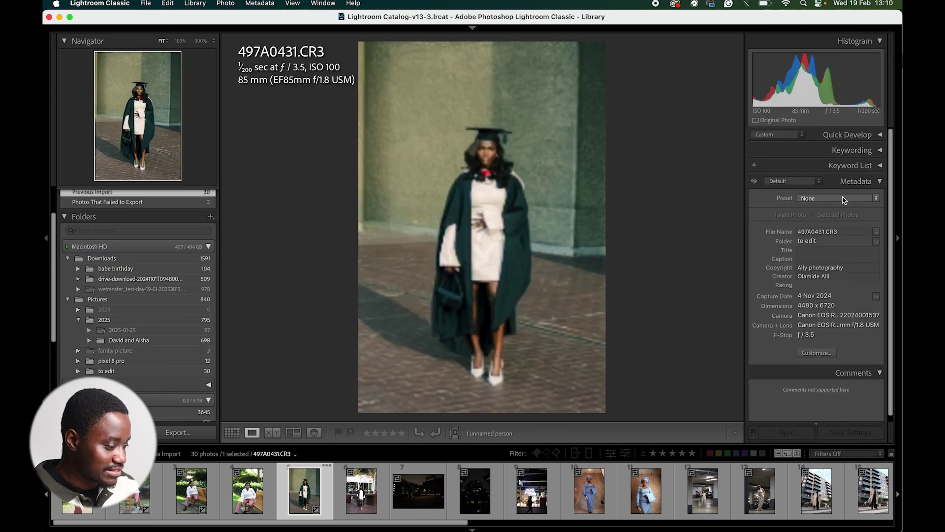
Reset the midtone luminance to 0, set highlight luminance to +57 and shadow luminance to -30, and show the portrait in Library loupe view
key("d")
left_click_drag(833, 311, 821, 314)
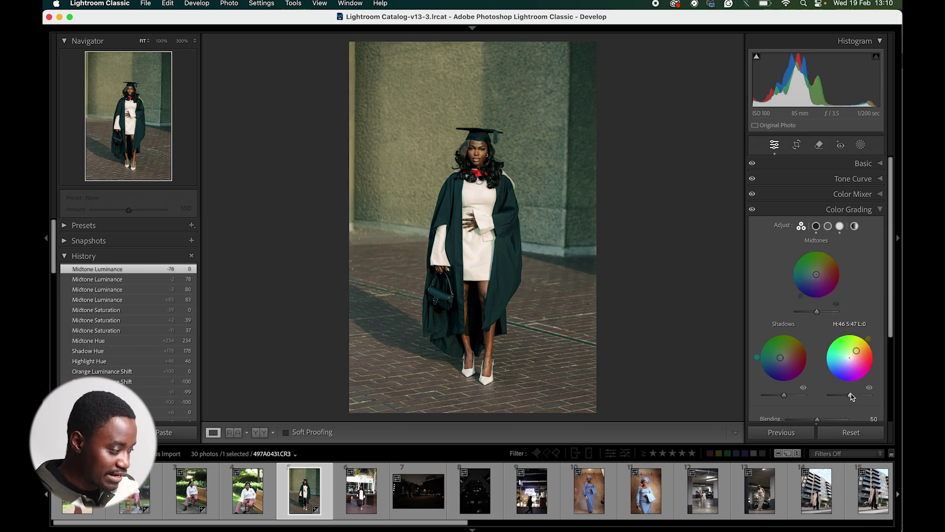
left_click_drag(851, 396, 861, 397)
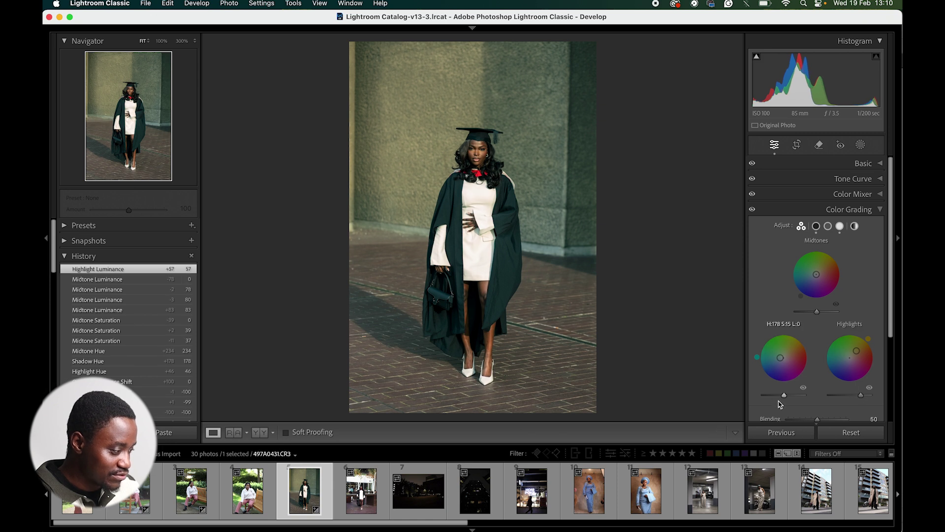
left_click_drag(784, 394, 780, 397)
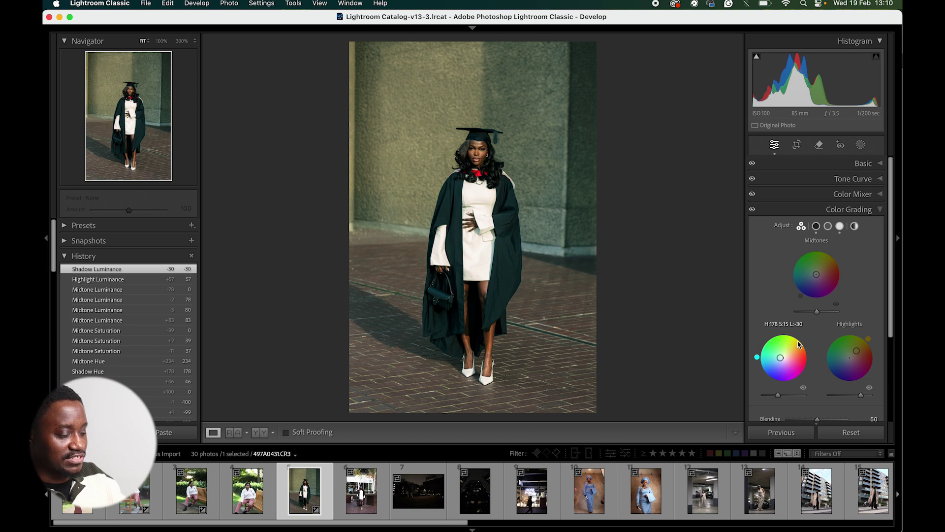
key("e")
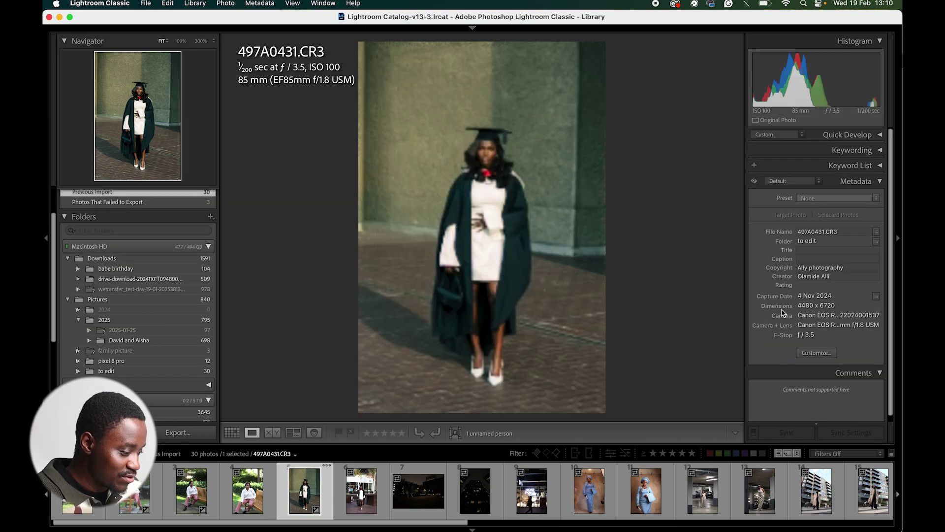
Remove the shadow and highlight tints by setting both saturations to 0, and set the shadow luminance to -15 in Color Grading
key("d")
left_click_drag(778, 358, 784, 358)
left_click_drag(856, 352, 850, 359)
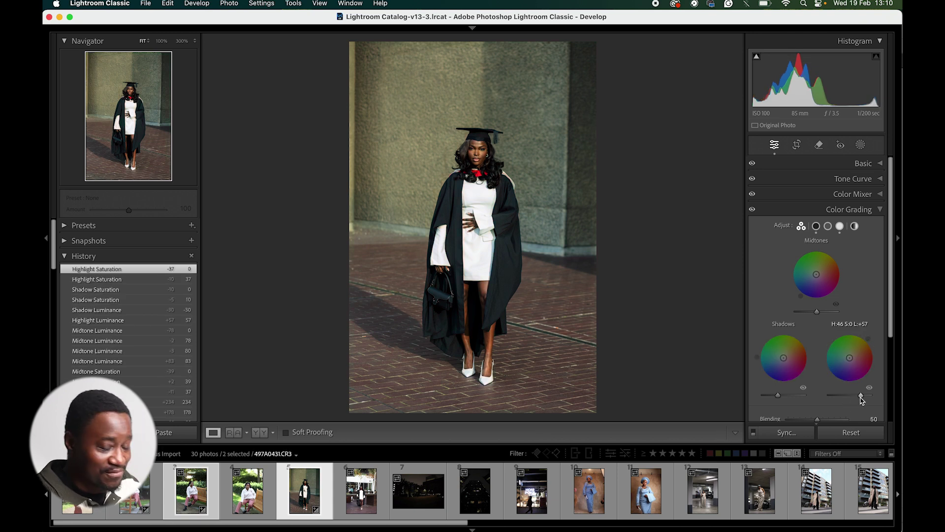
left_click_drag(778, 395, 781, 395)
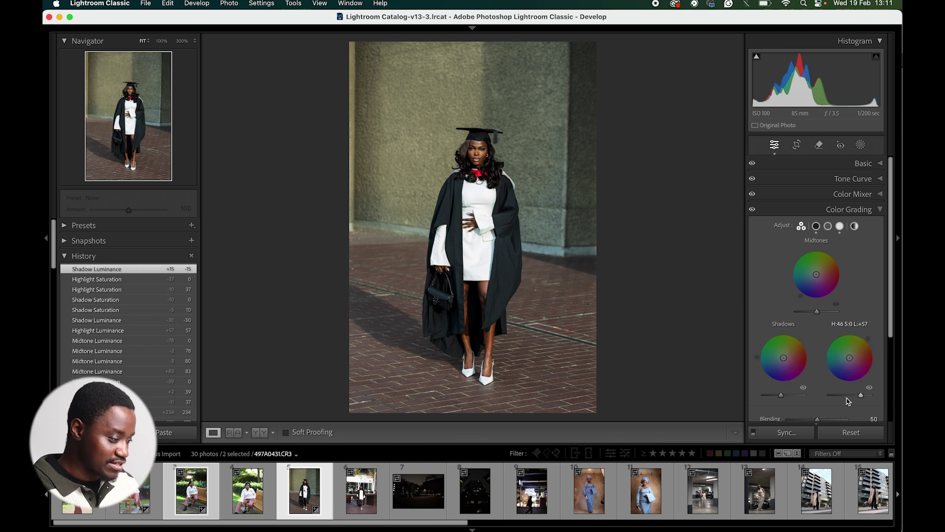
Keep Color Grading blending at 50 and tint the highlights at hue 51 and the shadows at hue 198
scroll(893, 242, "down", 1)
scroll(894, 242, "down", 5)
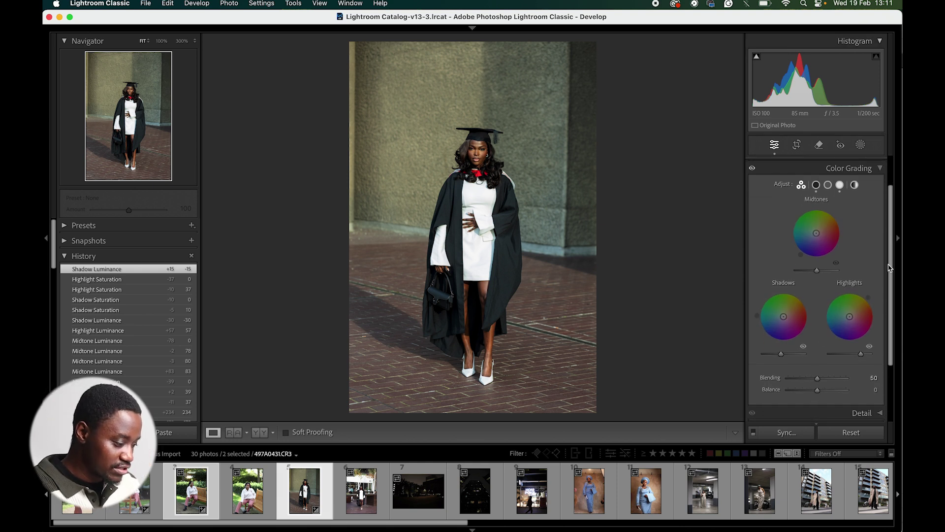
mouse_move(820, 378)
left_mouse_down()
mouse_move(781, 379)
mouse_move(817, 379)
left_mouse_up()
left_click_drag(851, 323, 855, 308)
left_click_drag(758, 320, 758, 322)
Try Color Grading blending at 0 and 100 and balance at +100, resetting blending to 50 and balance to 0
left_click_drag(817, 377, 772, 381)
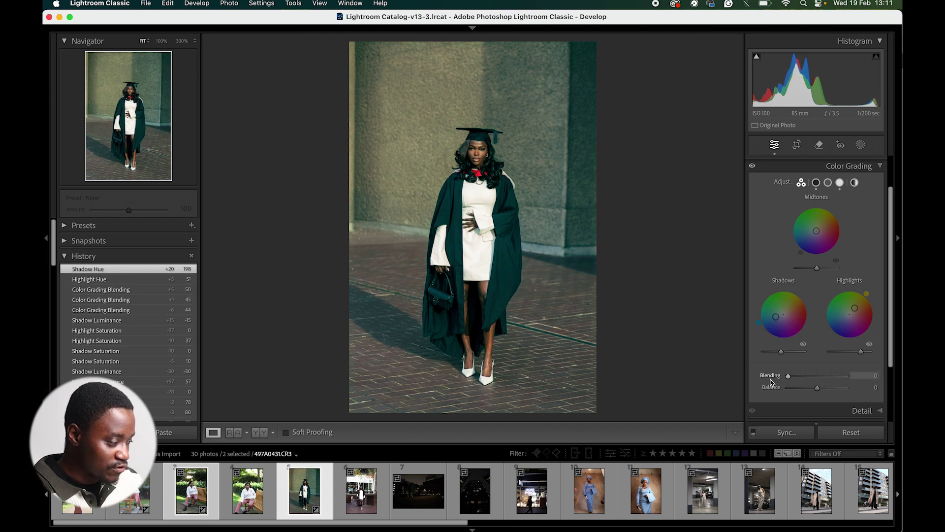
left_click_drag(783, 383, 849, 387)
double_click(847, 377)
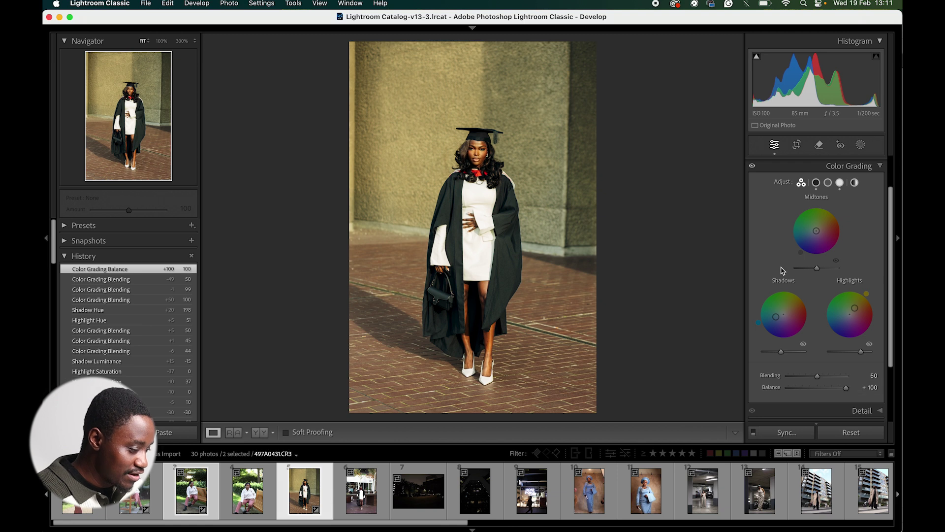
left_click_drag(848, 392, 846, 392)
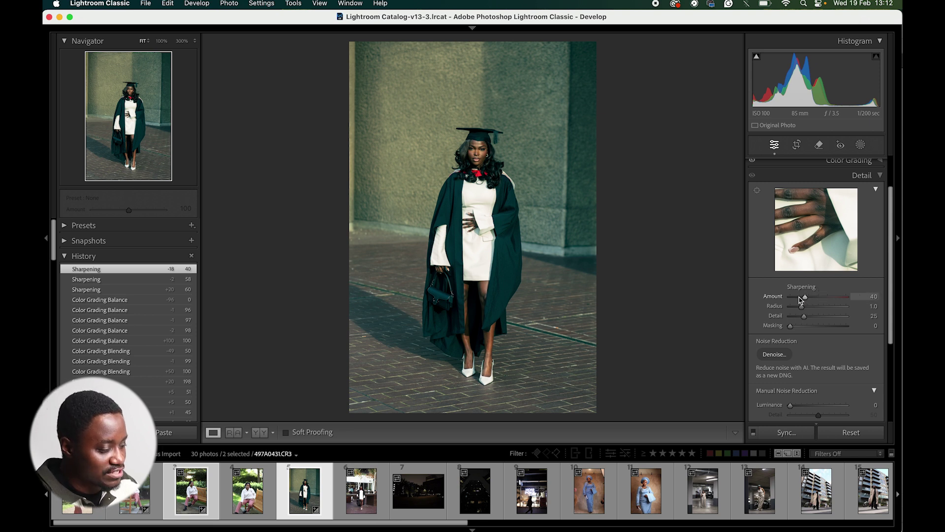
Compare sharpening amounts of 94, 0 and 125 on the magnified face, and reset the amount to 40
left_click_drag(802, 299, 826, 299)
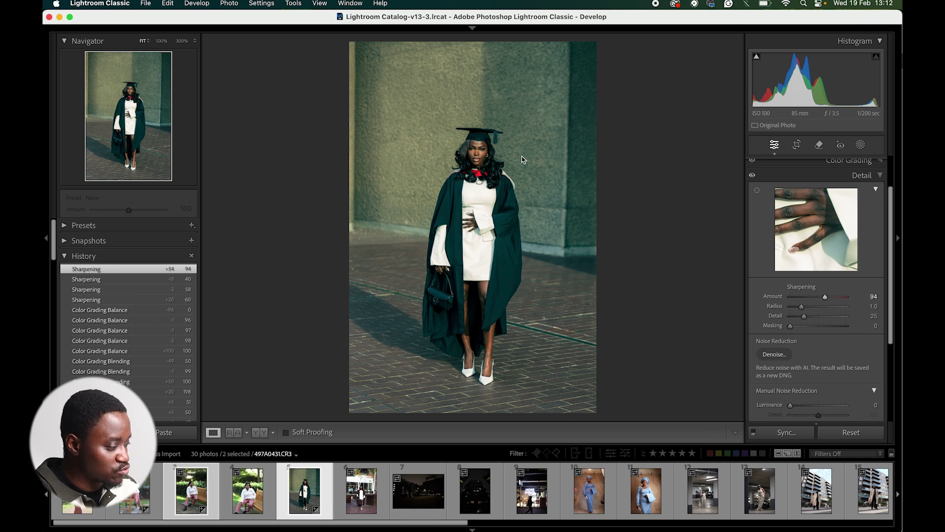
key("z")
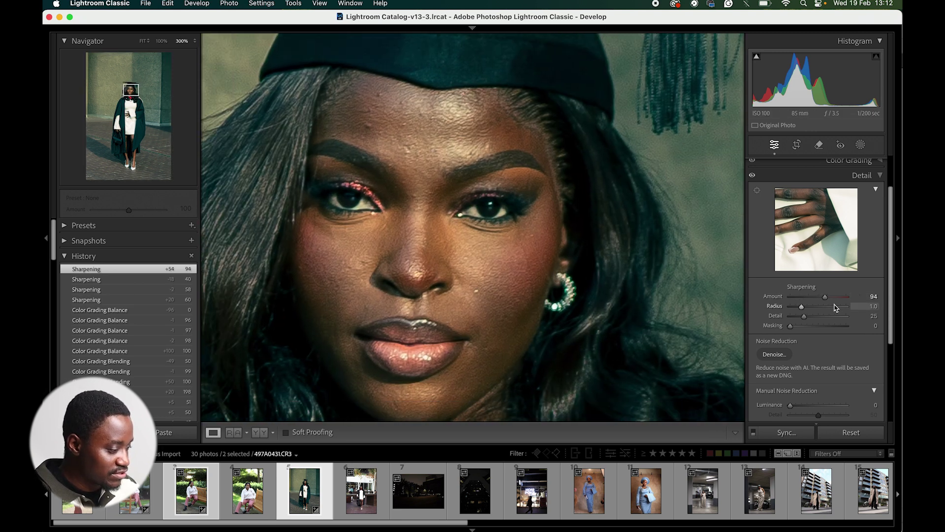
left_click(783, 298)
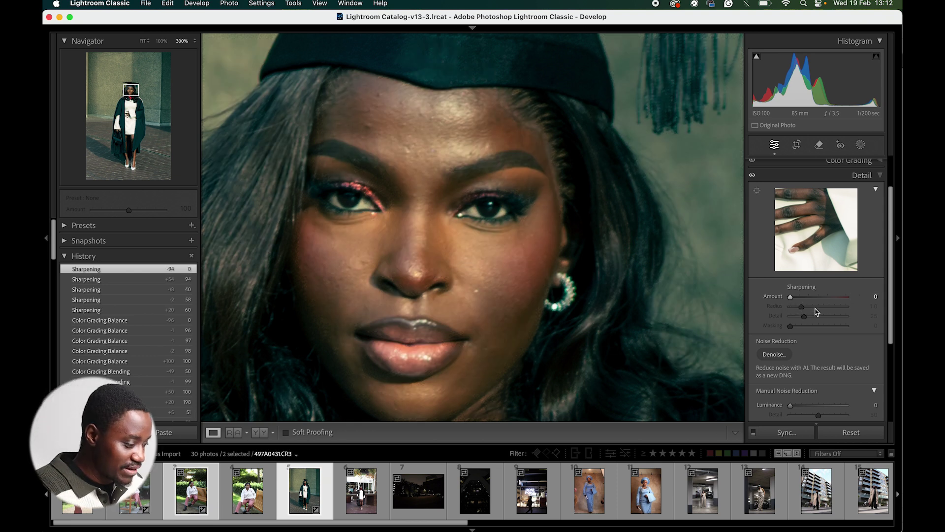
double_click(791, 296)
left_click_drag(803, 297, 839, 299)
double_click(838, 297)
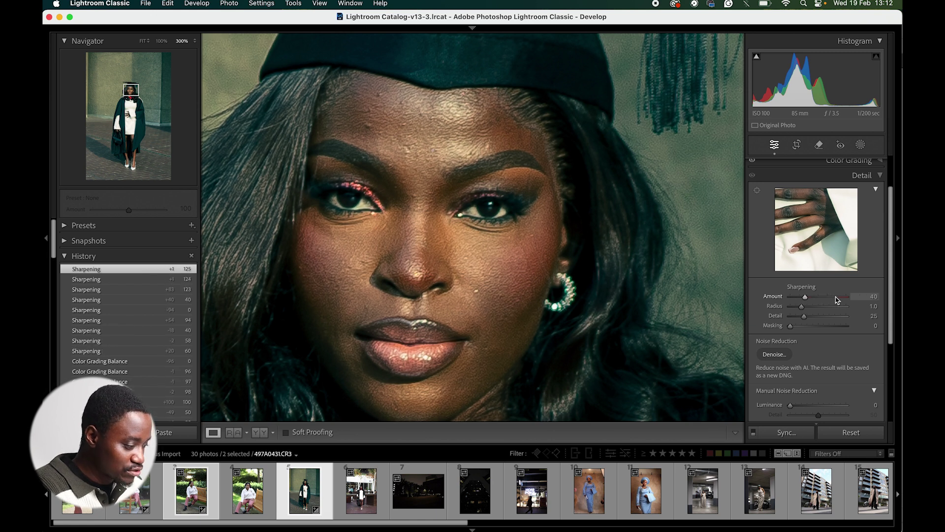
left_click(662, 295)
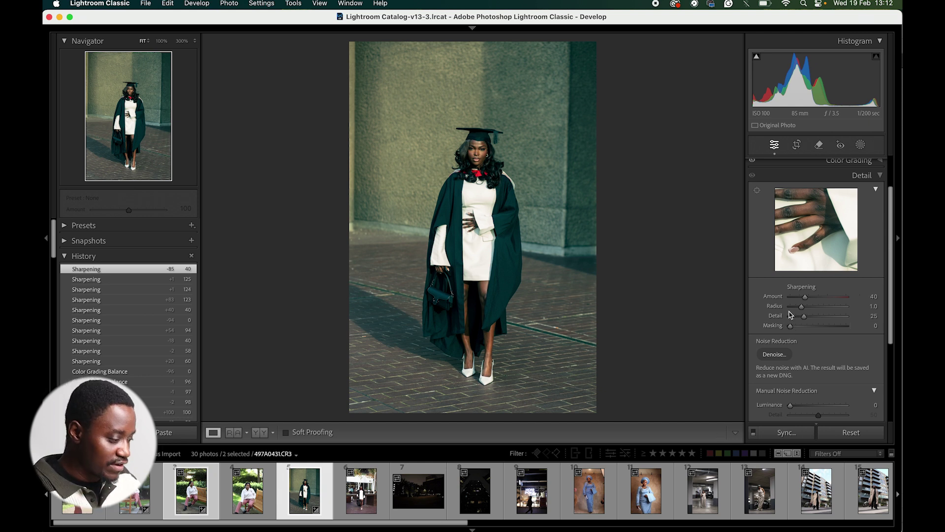
Set the sharpening masking to 45 while previewing the black-and-white edge mask
key("alt")
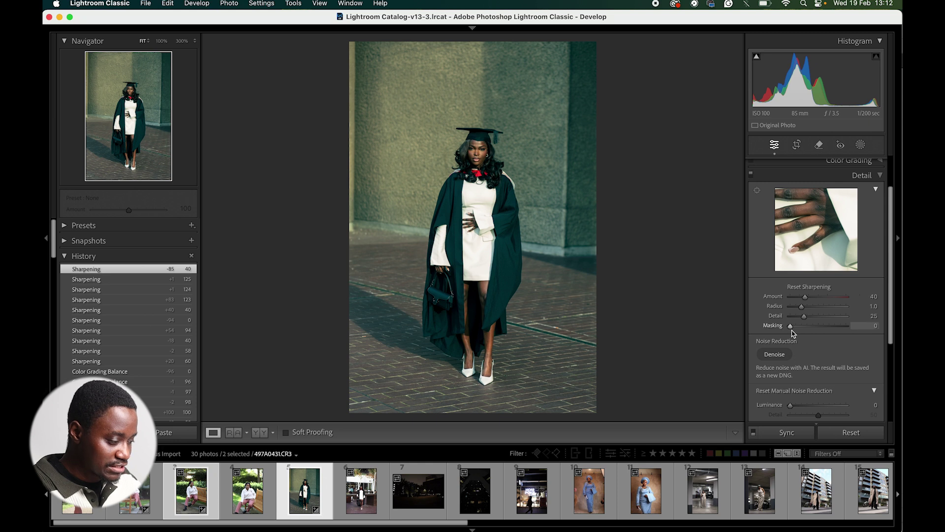
left_click_drag(791, 327, 814, 327)
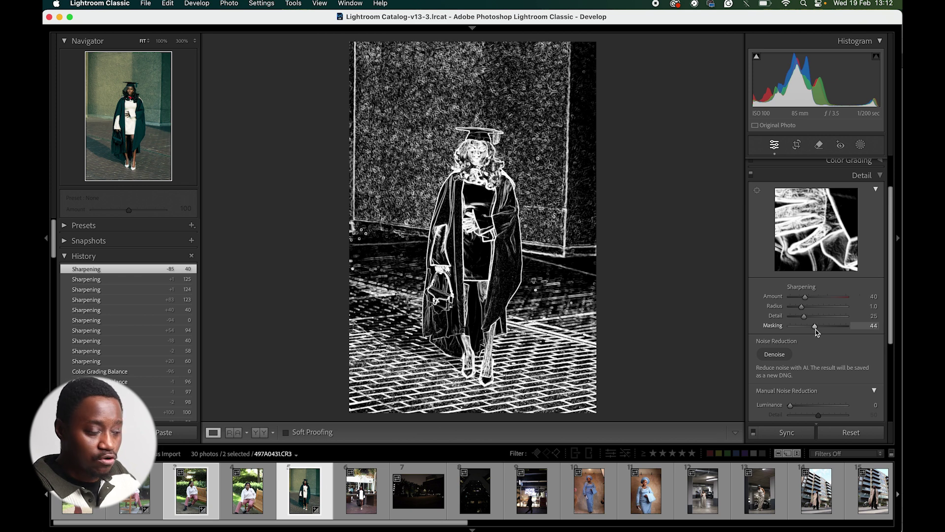
left_click_drag(816, 329, 817, 328)
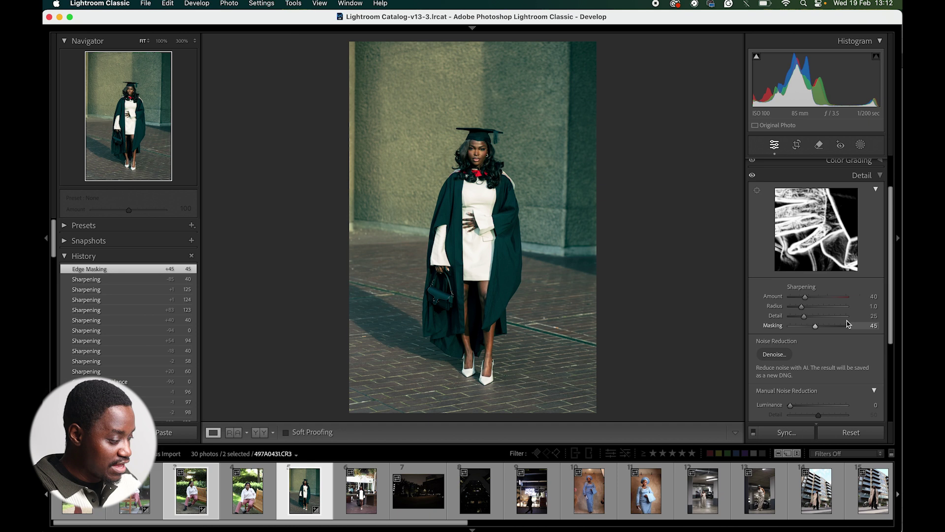
Inspect the face at 300%, set the sharpening amount to 97 and masking to 42, and return to the full portrait view
left_click(485, 155)
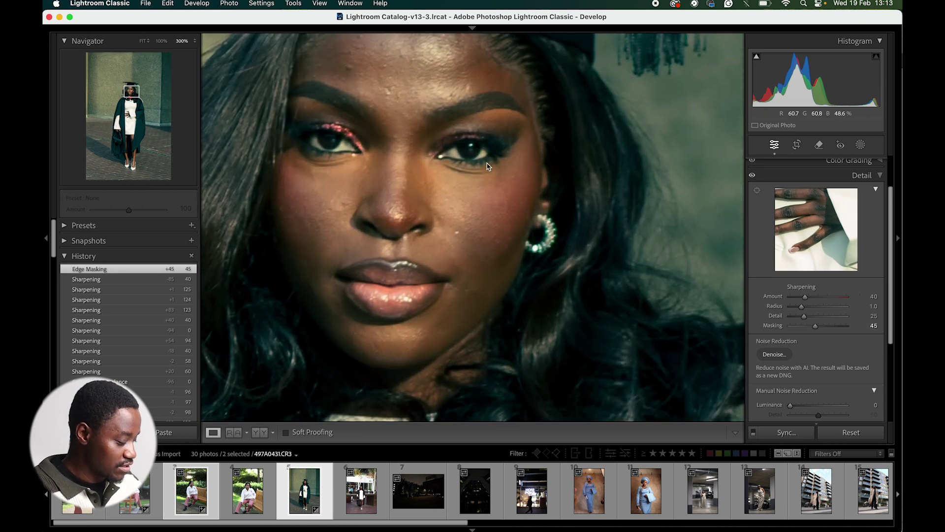
left_click_drag(806, 296, 831, 295)
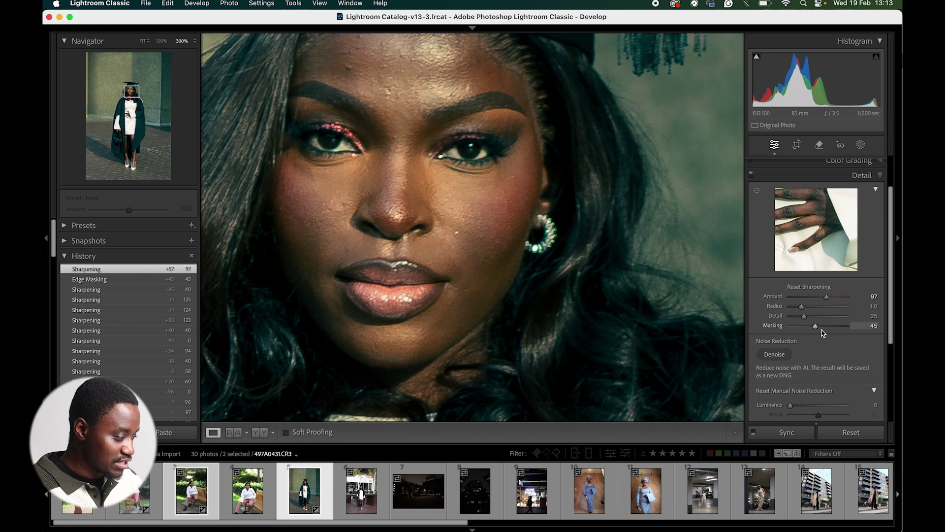
left_click_drag(818, 327, 815, 329)
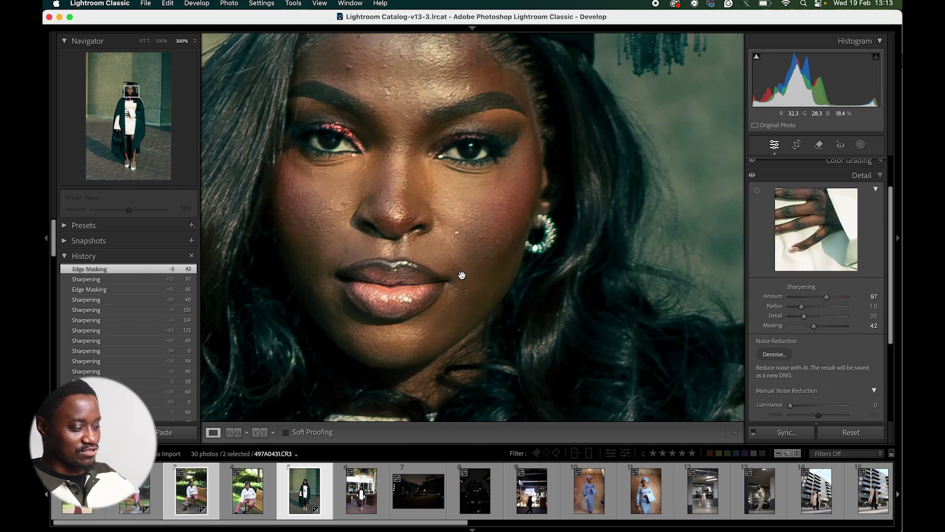
left_click(462, 278)
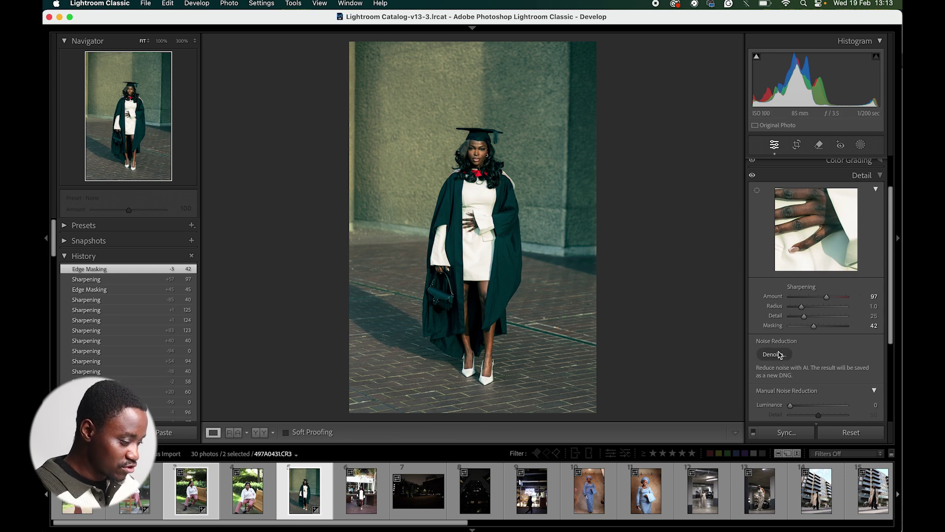
Select the dark night photo 497A9846.CR3 and brighten it with Exposure +1.60, Shadows +33 and Whites +32
scroll(892, 342, "down", 3)
left_click_drag(892, 342, 891, 374)
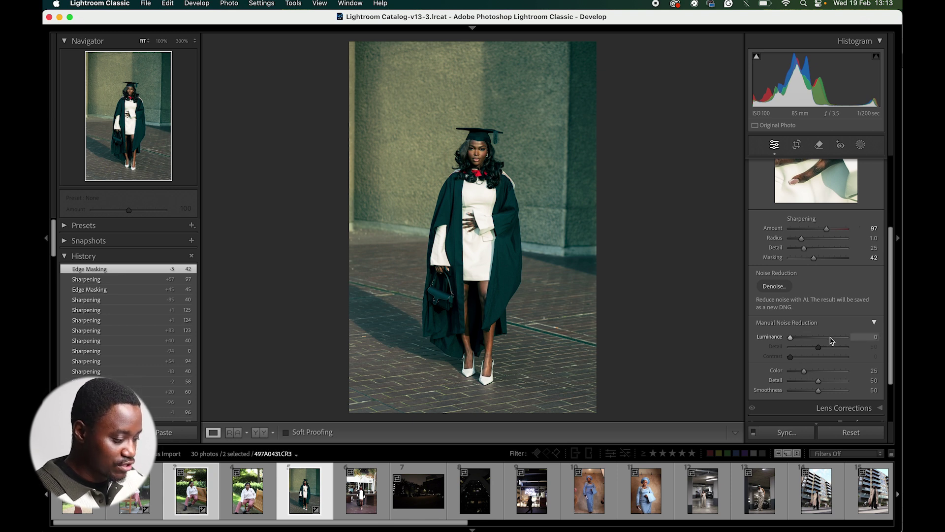
left_click(424, 500)
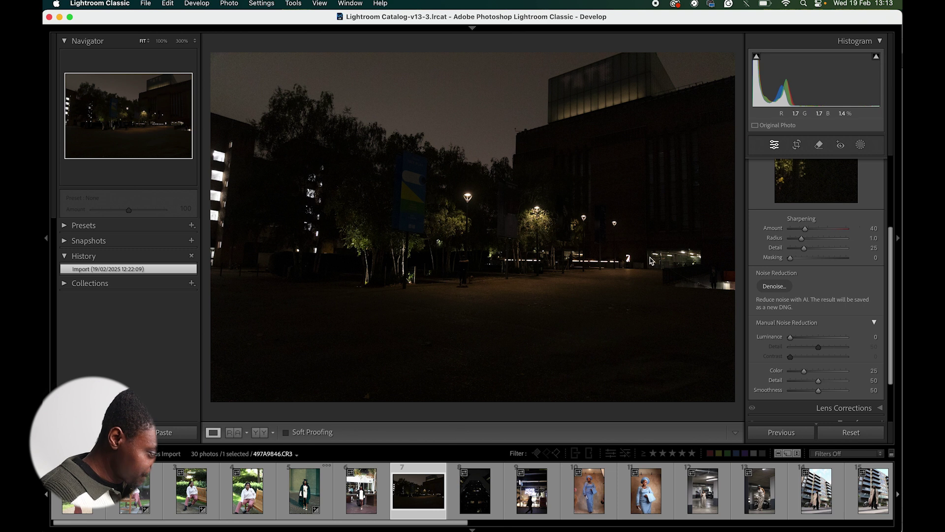
scroll(892, 168, "up", 5)
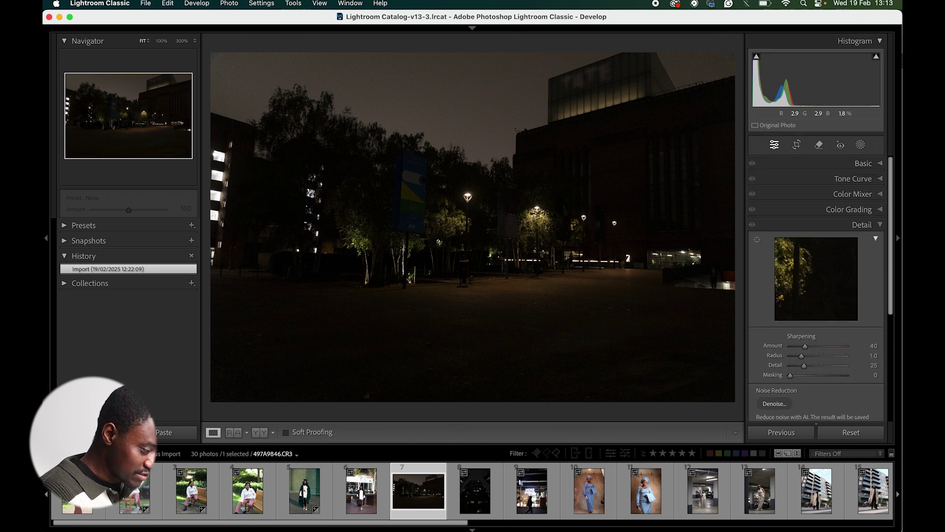
left_click(862, 165)
left_click_drag(826, 267, 827, 267)
left_click_drag(828, 302, 827, 302)
left_click(827, 308)
Try manual luminance noise reduction at 58 and 70 while checking the street lamp up close, and reset it to 0
left_click(457, 219)
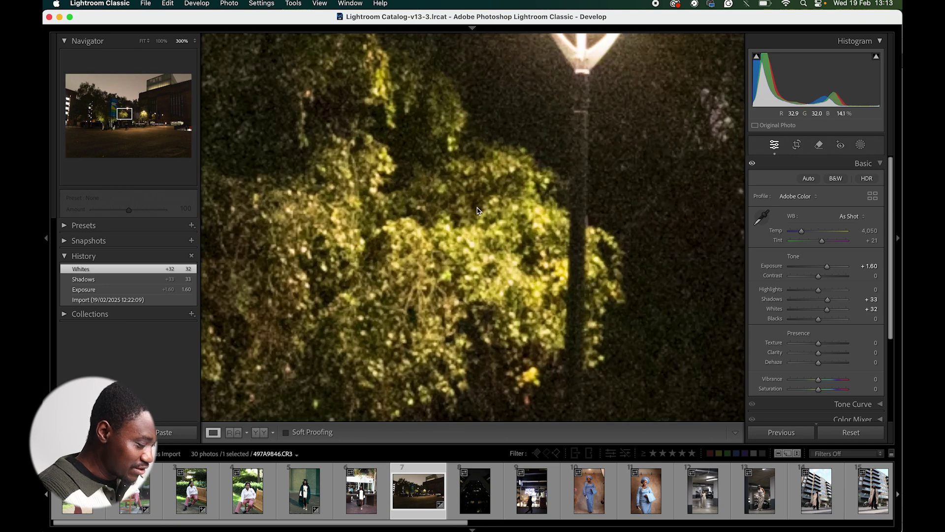
left_click(637, 255)
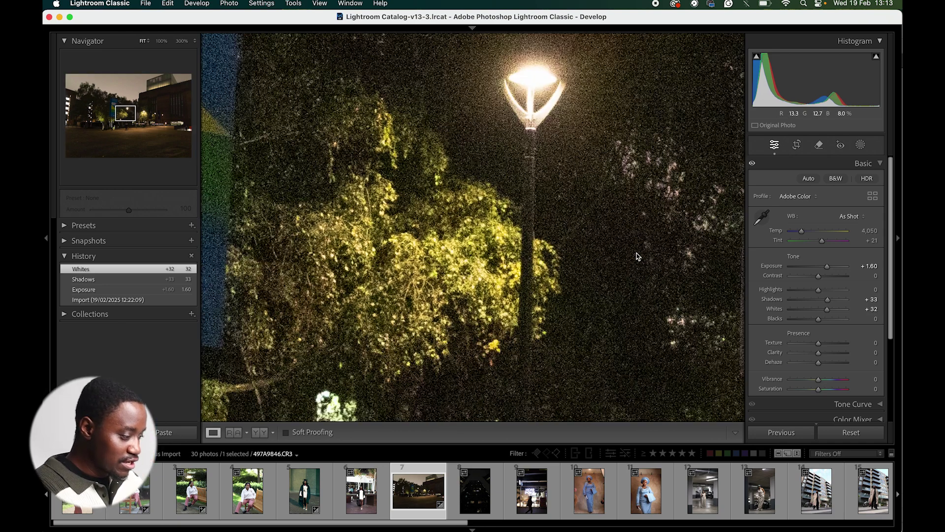
key("super+5")
left_click(471, 195)
left_click_drag(472, 195, 497, 137)
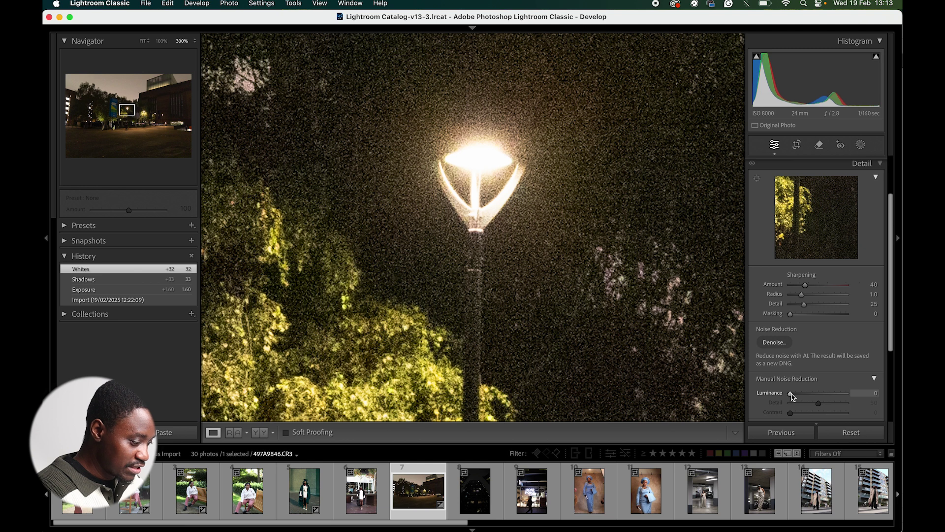
left_click_drag(791, 395, 822, 394)
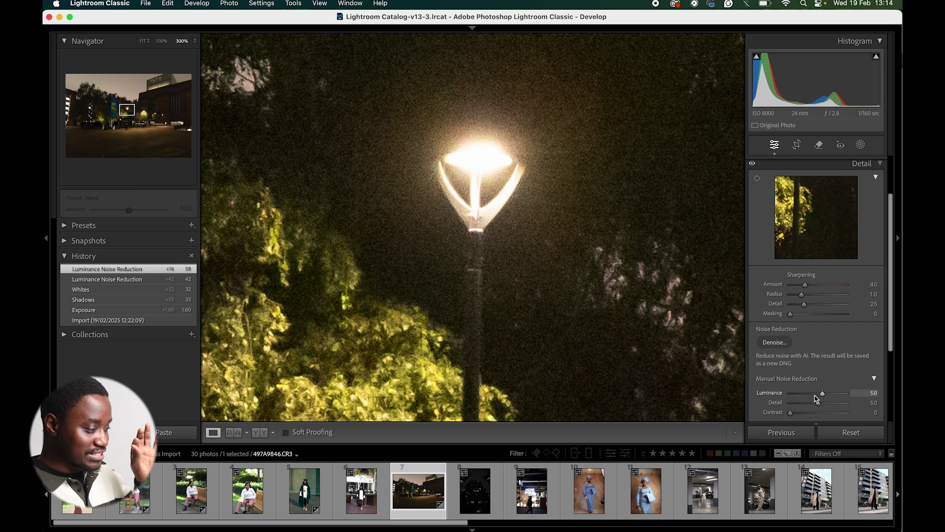
left_click_drag(822, 393, 829, 393)
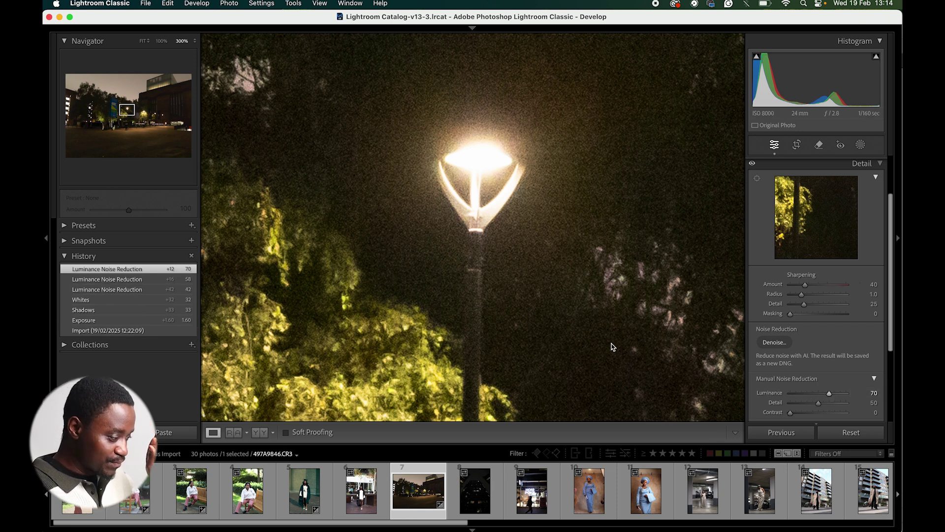
key("z")
key("z")
key("z")
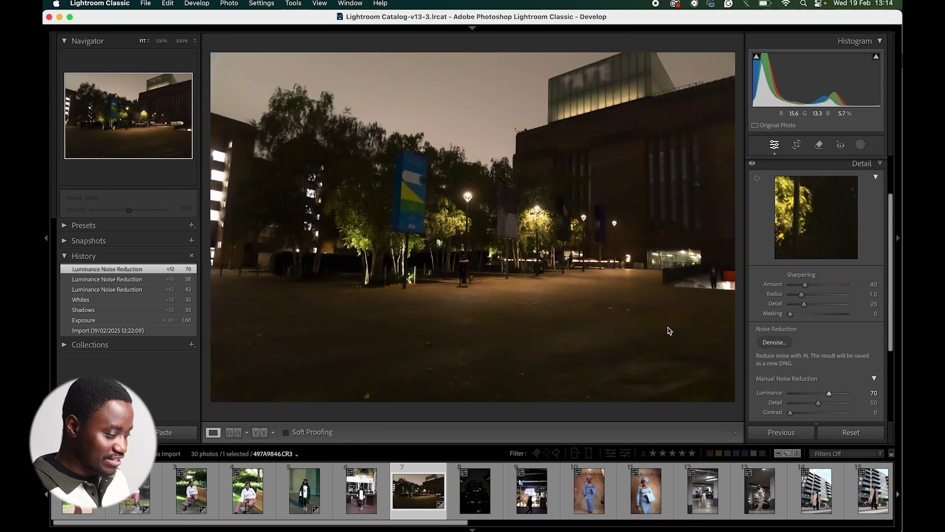
double_click(830, 395)
Try color noise reduction at 0 on a magnified dark area of the pavement, and restore it to 25
left_click_drag(889, 355, 893, 382)
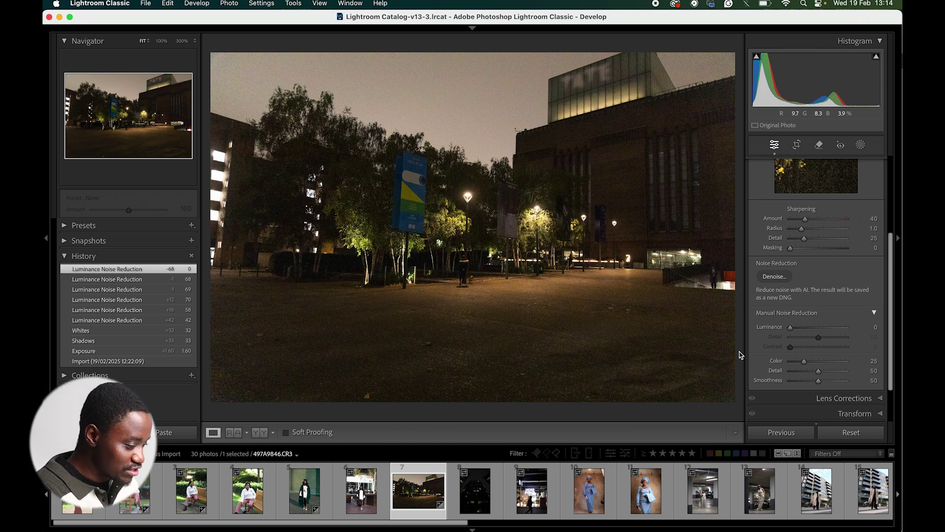
left_click(684, 322)
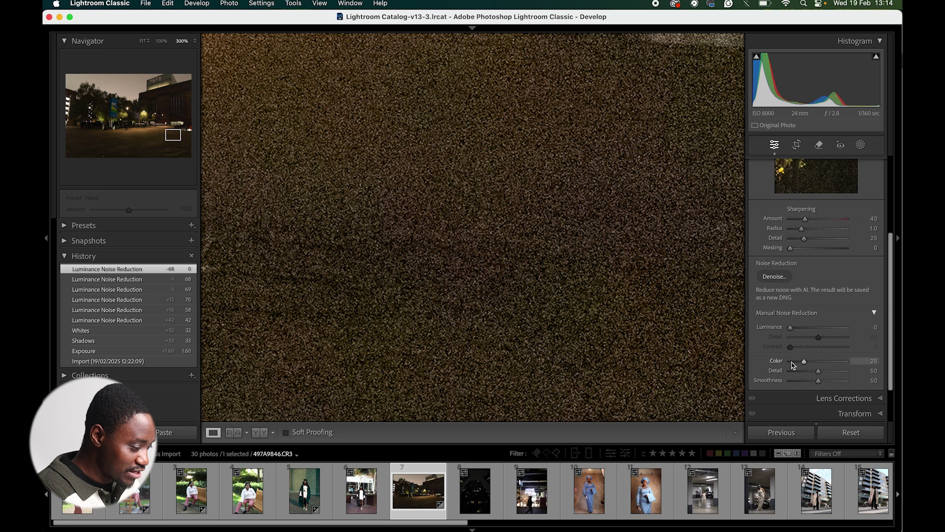
left_click_drag(804, 361, 780, 369)
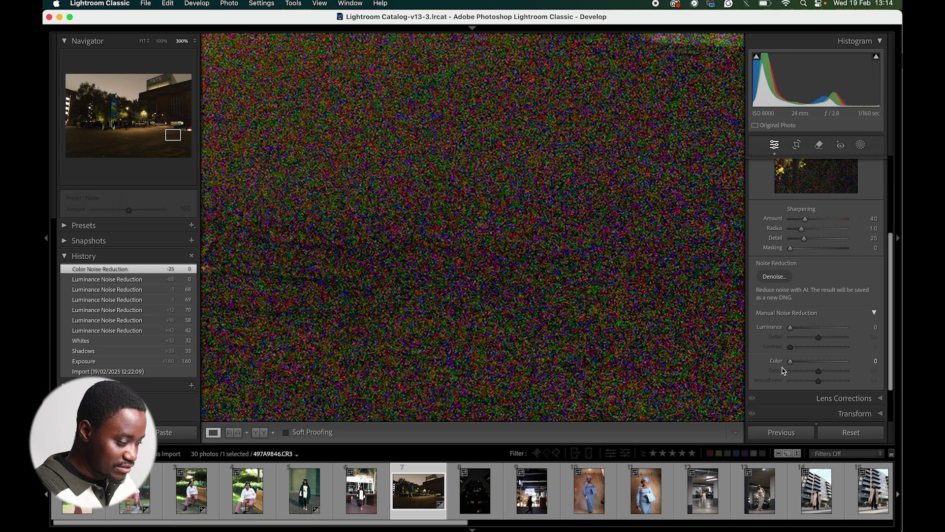
left_click_drag(791, 362, 806, 367)
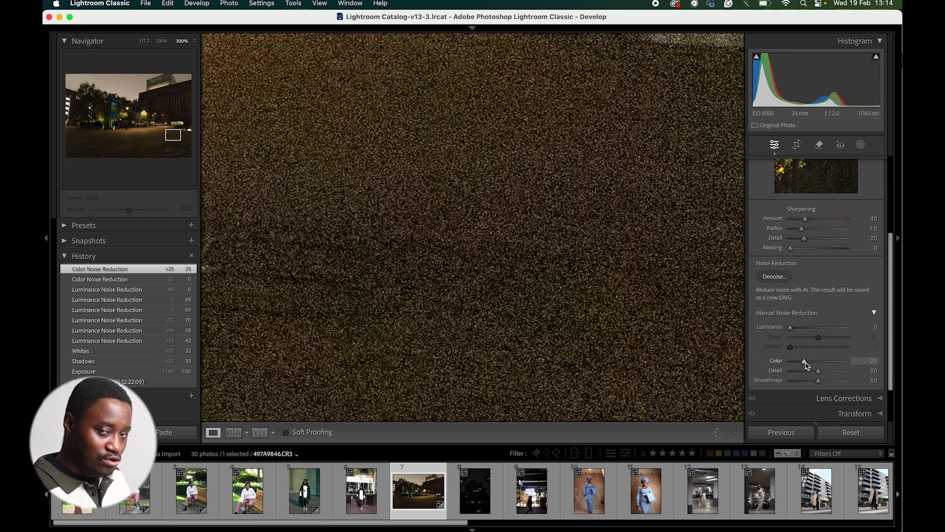
left_click(672, 297)
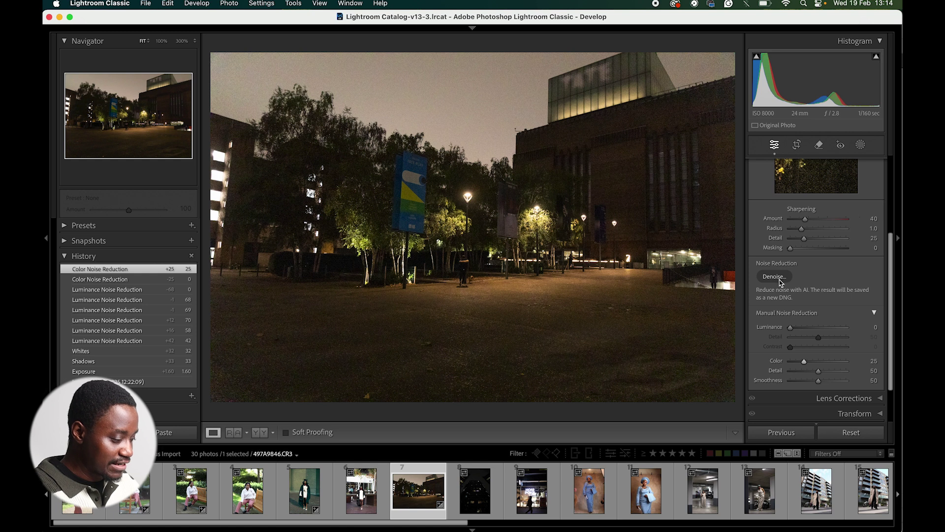
Apply AI Denoise to the night photo at amount 50 with Create Stack enabled, and check the processing progress
left_click(775, 277)
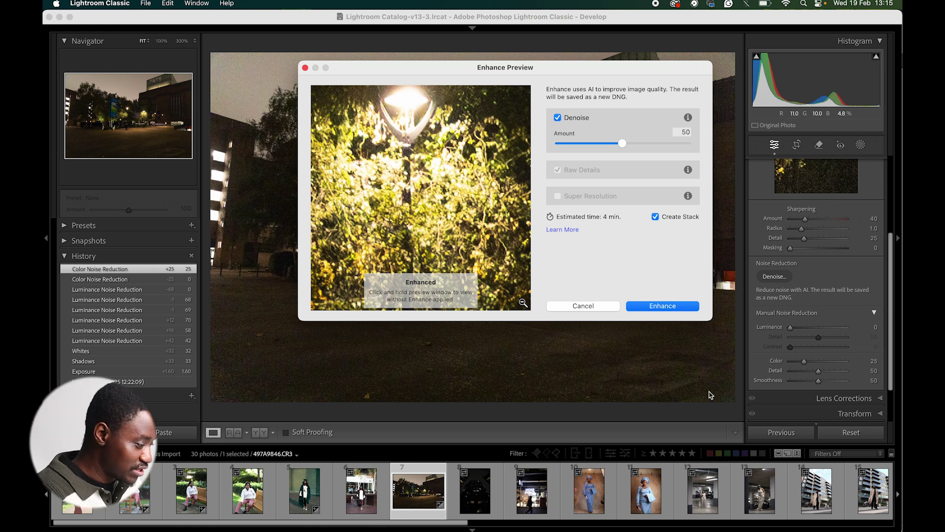
left_click(680, 307)
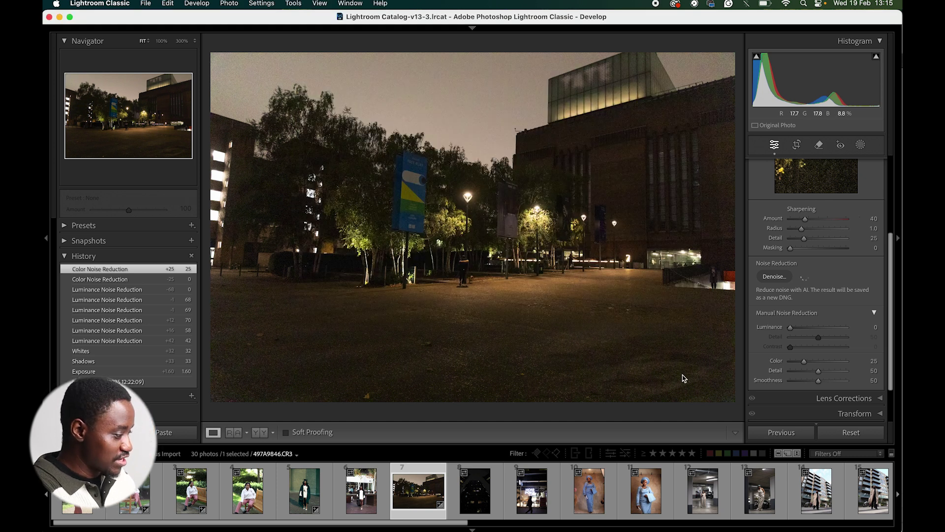
left_click(472, 28)
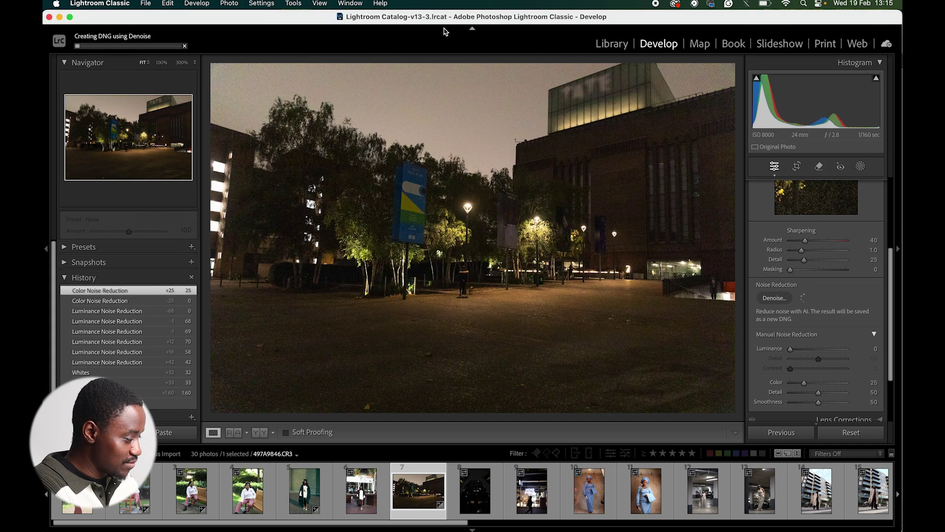
left_click(473, 29)
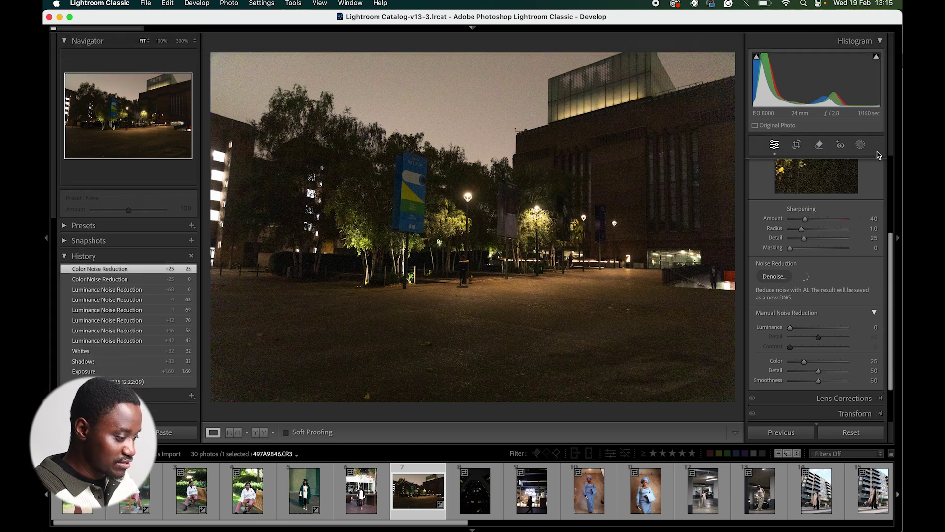
Toggle the night photo's lens profile corrections and chromatic aberration removal off and back on
scroll(892, 177, "up", 5)
left_click(876, 226)
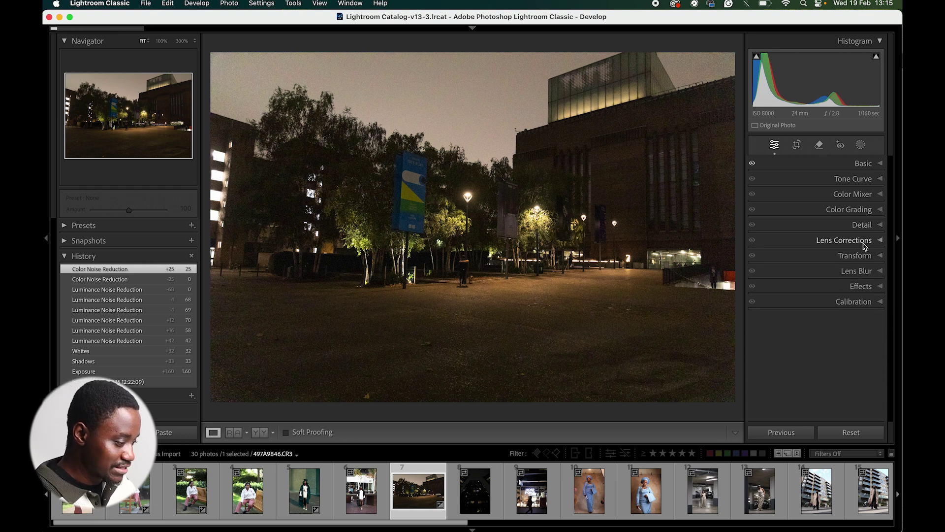
left_click(865, 242)
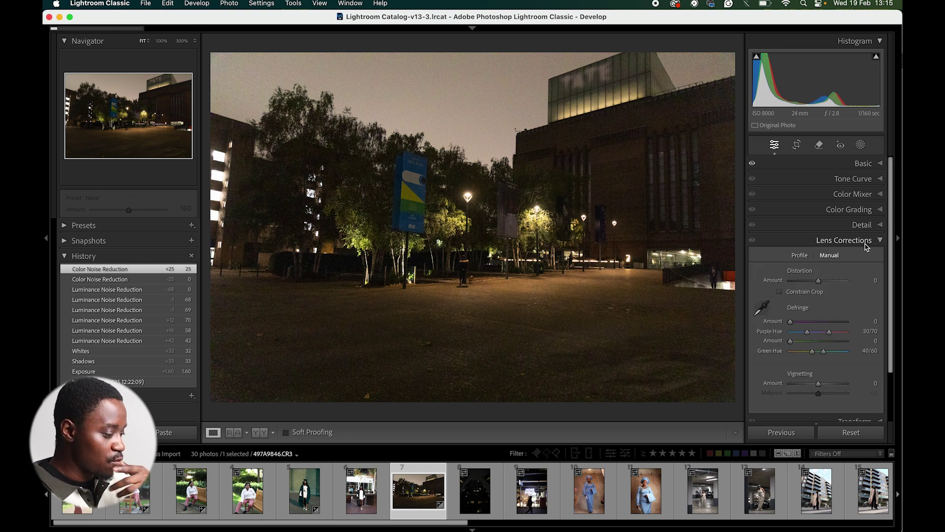
left_click(799, 256)
left_click(795, 280)
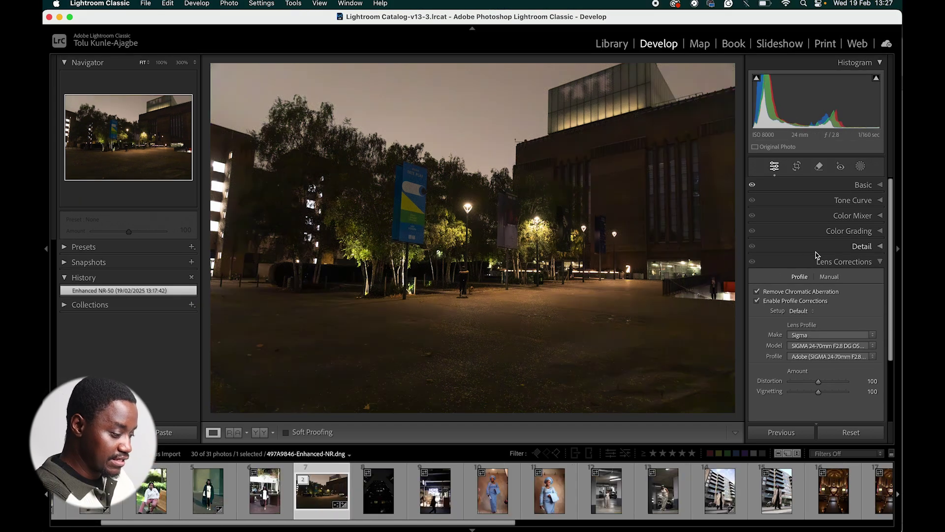
Inspect the noise in the denoised 497A9846-Enhanced-NR.dng and the original 497A9846.CR3 up close with the Detail settings open
left_click(788, 251)
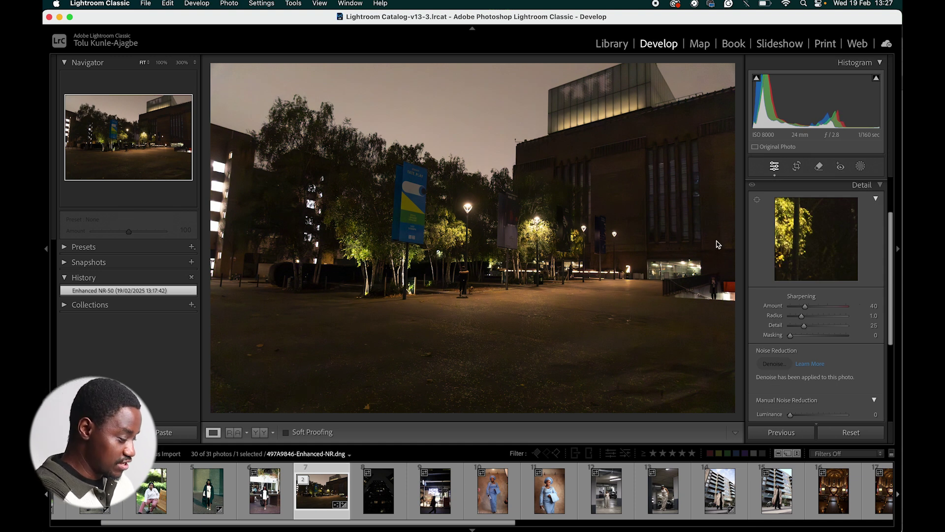
left_click(424, 216)
left_click_drag(547, 243, 434, 282)
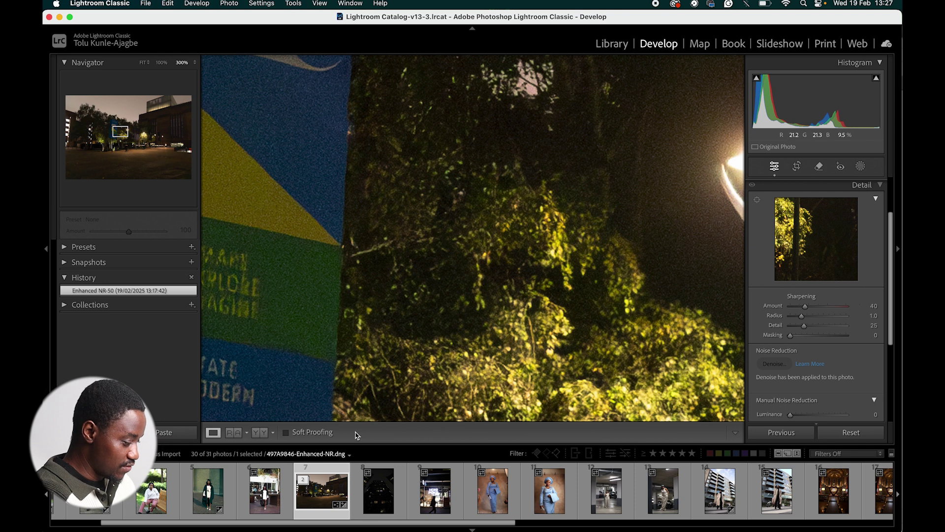
left_click(303, 480)
left_click(374, 495)
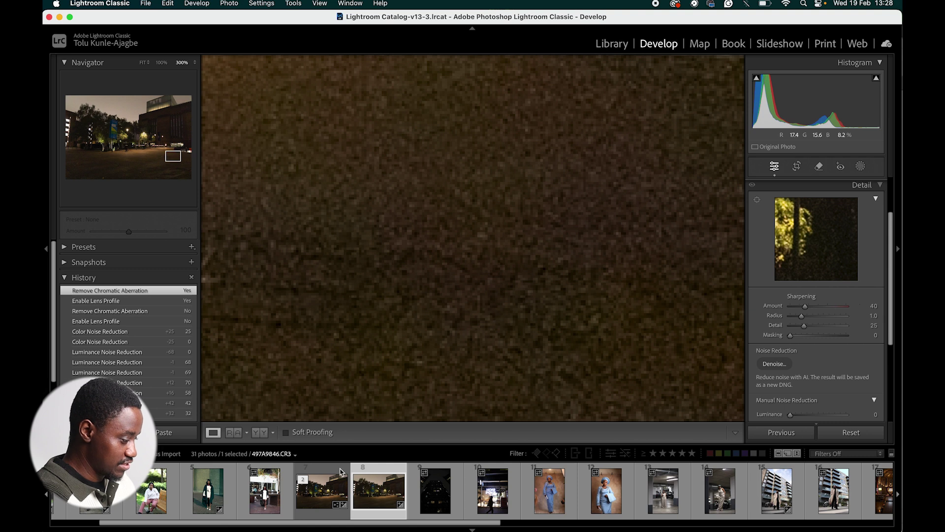
left_click(532, 267)
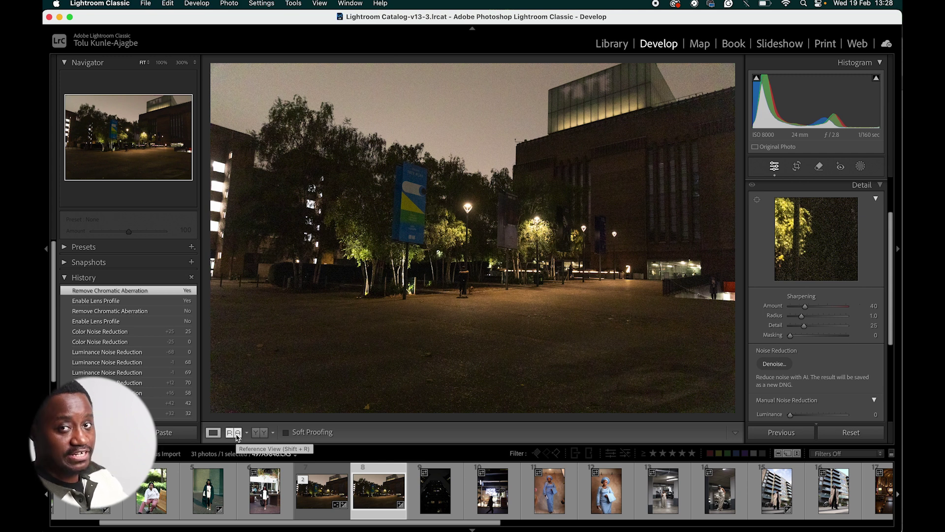
Compare the original night photo with the denoised version as reference photo in Reference View, magnifying the blue banner at 100%
left_click(237, 437)
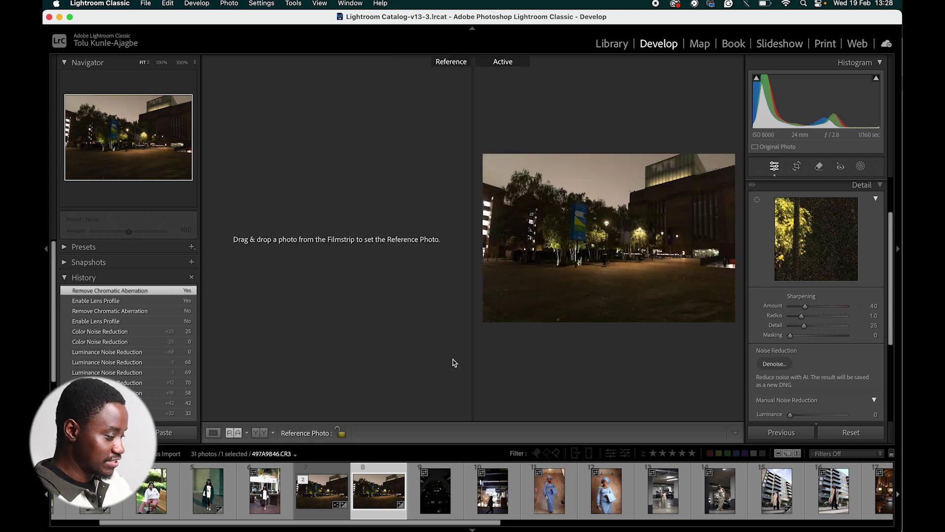
left_click_drag(335, 507, 343, 365)
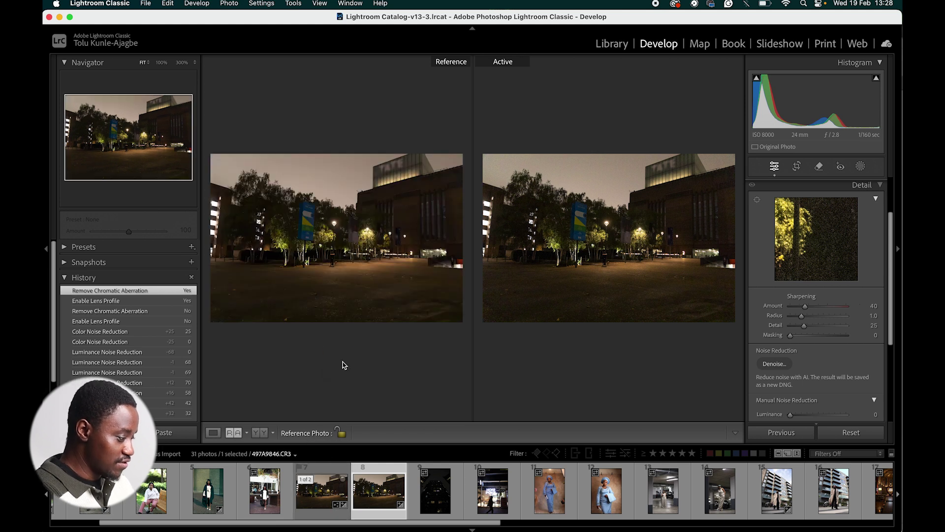
left_click(377, 212)
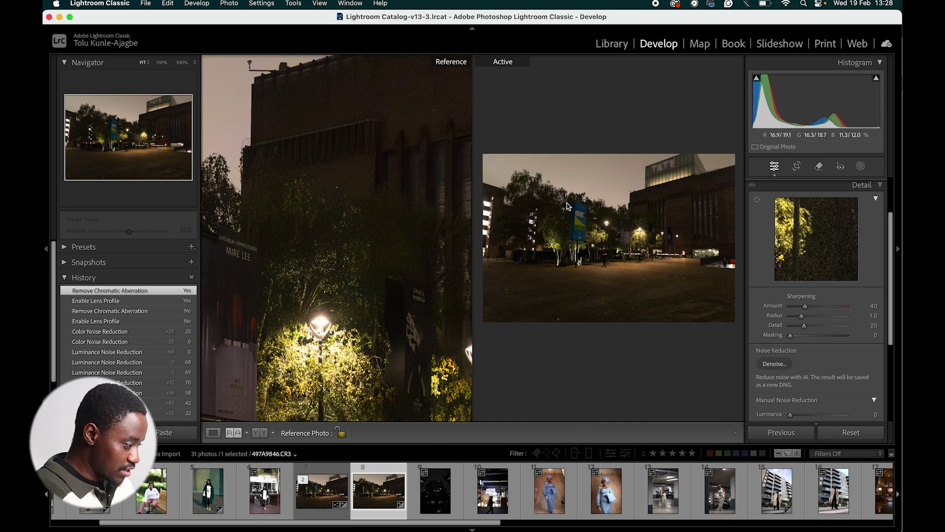
left_click(567, 206)
left_click_drag(654, 242, 581, 252)
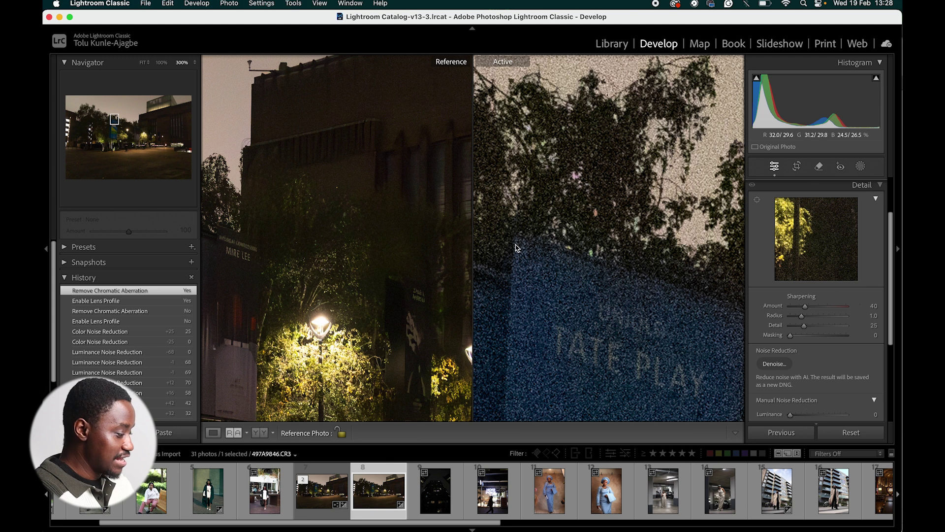
left_click(392, 285)
left_click(308, 223)
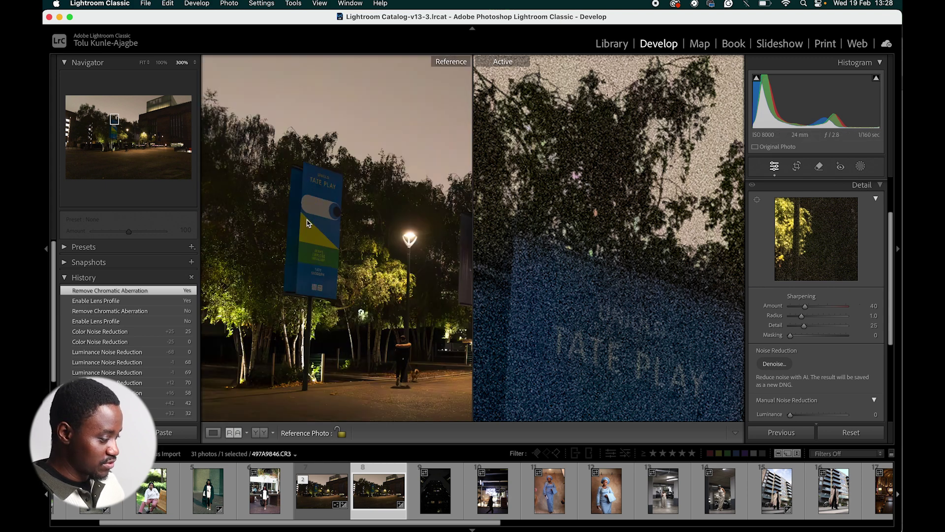
left_click(598, 209)
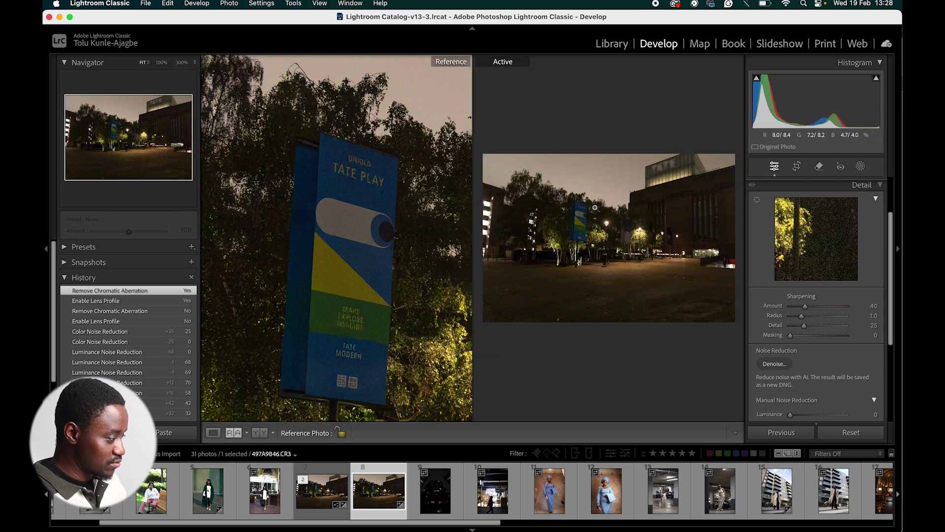
left_click(161, 62)
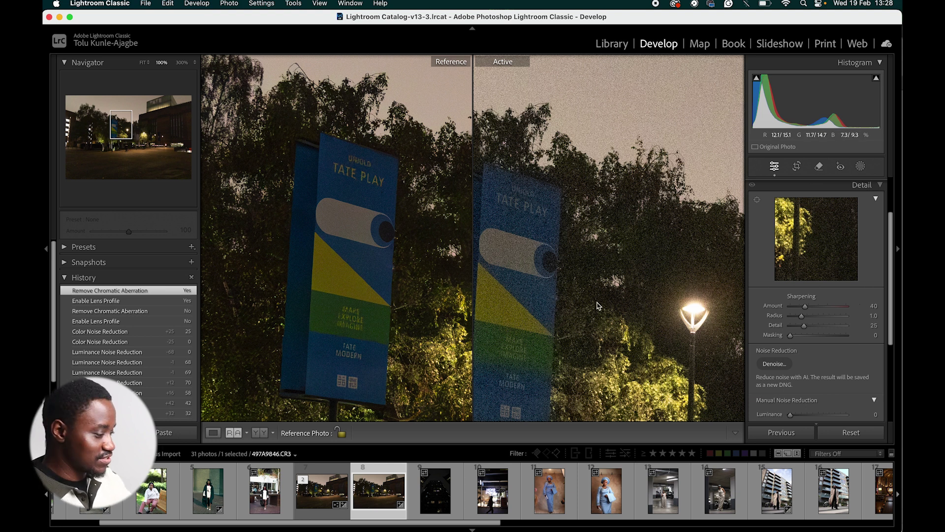
Close Reference View and open the Lens Corrections profile settings for the apartment building photo 497A9275.CR3
key("shift+r")
left_click(859, 185)
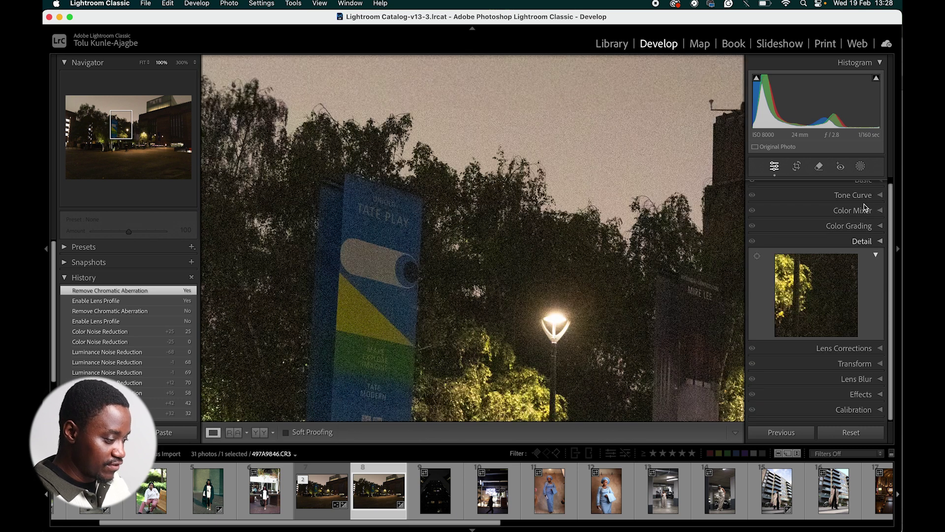
left_click(852, 246)
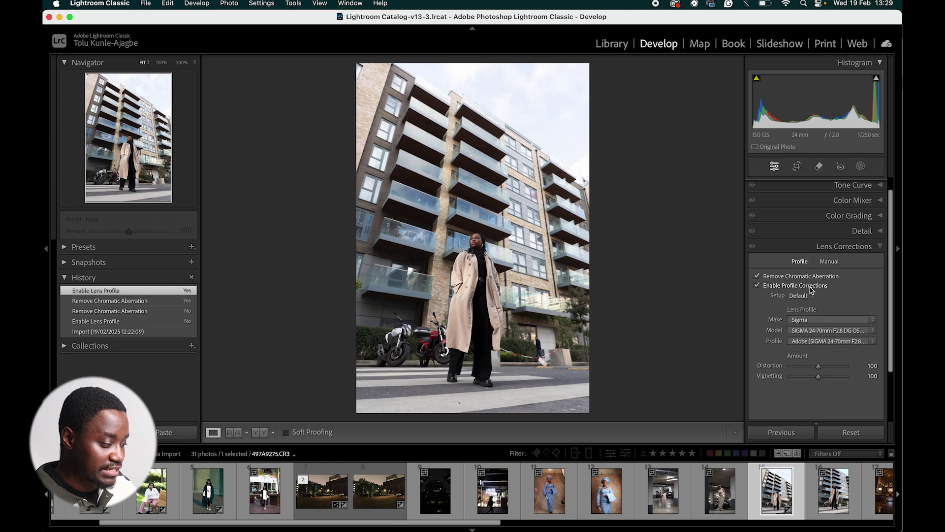
Check the list of Sigma lens models and toggle the building photo's profile corrections off and back on
left_click(806, 336)
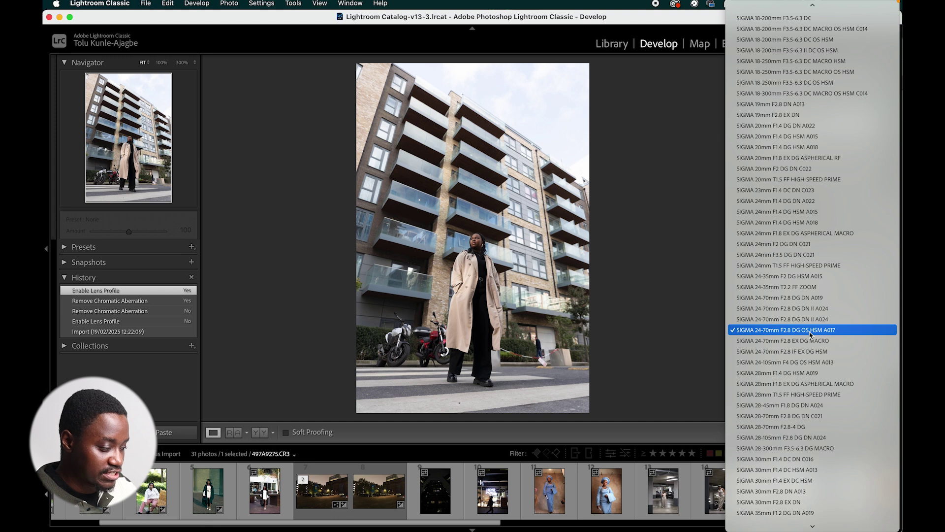
left_click(702, 343)
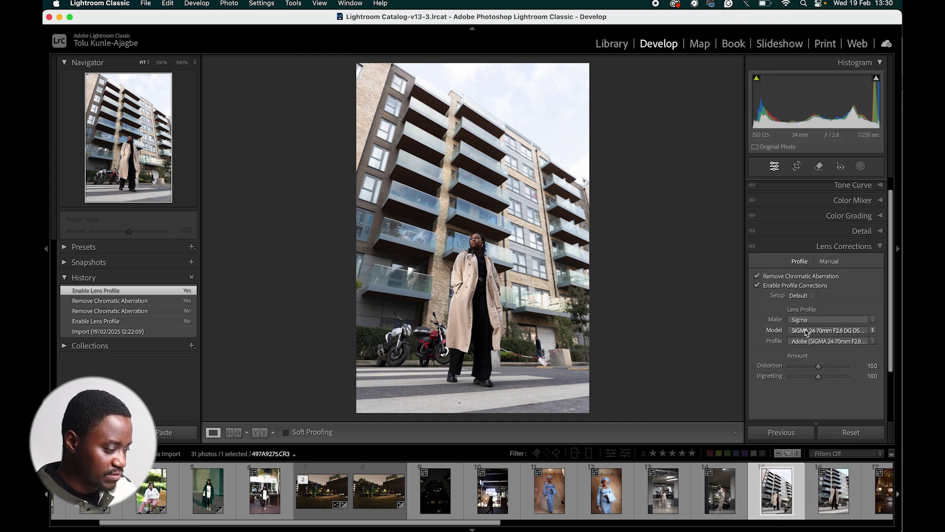
left_click(783, 287)
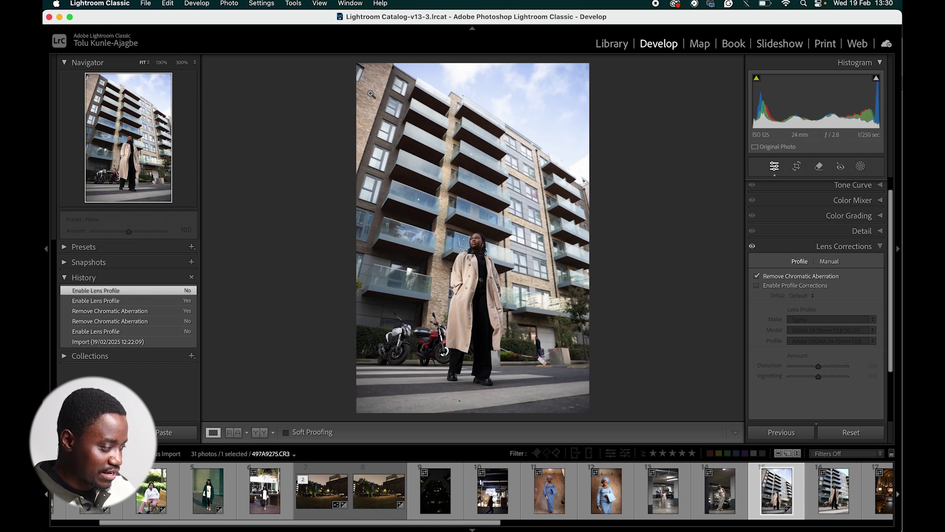
left_click(759, 287)
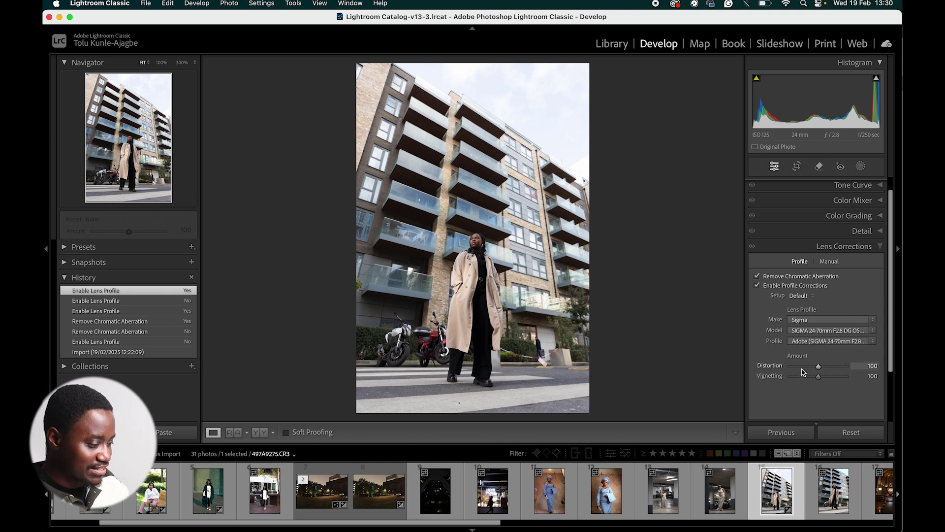
Try the lens profile's distortion amount at 0 and vignetting amount at 189, resetting each to 100
left_click_drag(818, 367, 727, 388)
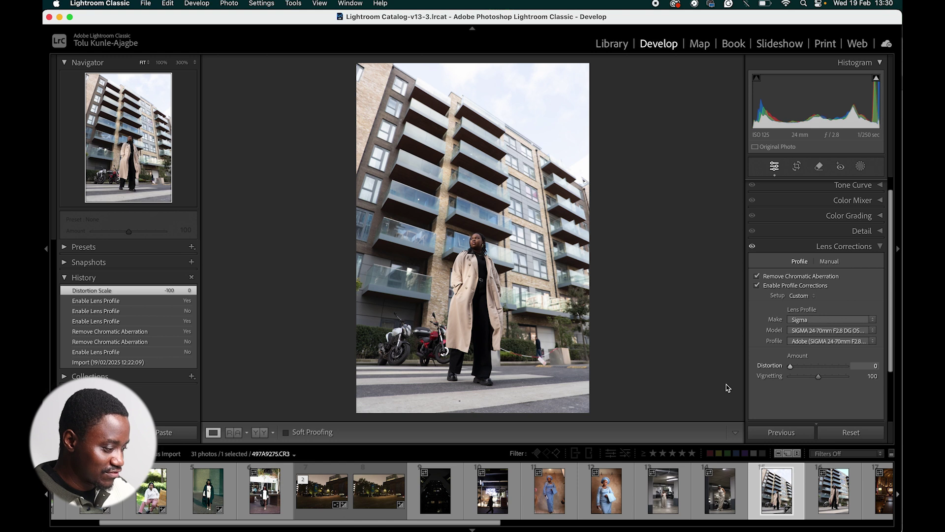
double_click(791, 367)
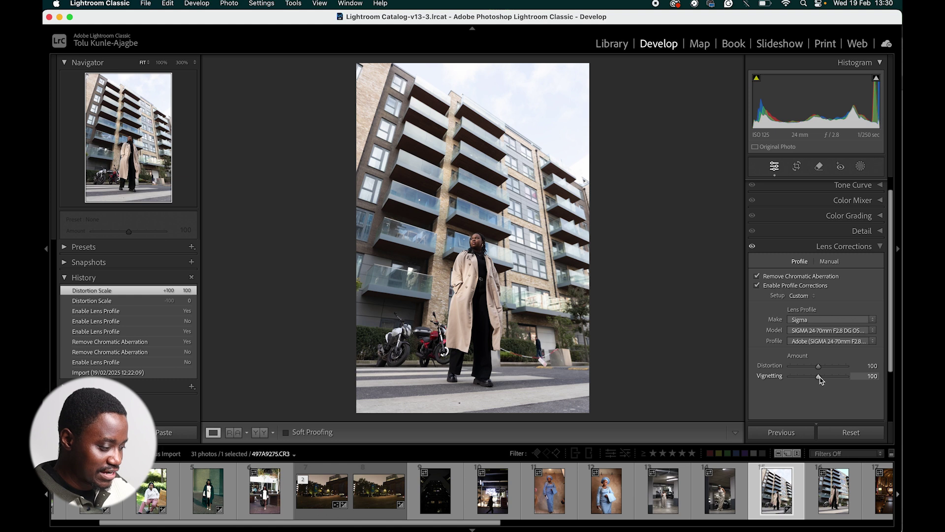
left_click_drag(820, 379, 844, 379)
double_click(844, 378)
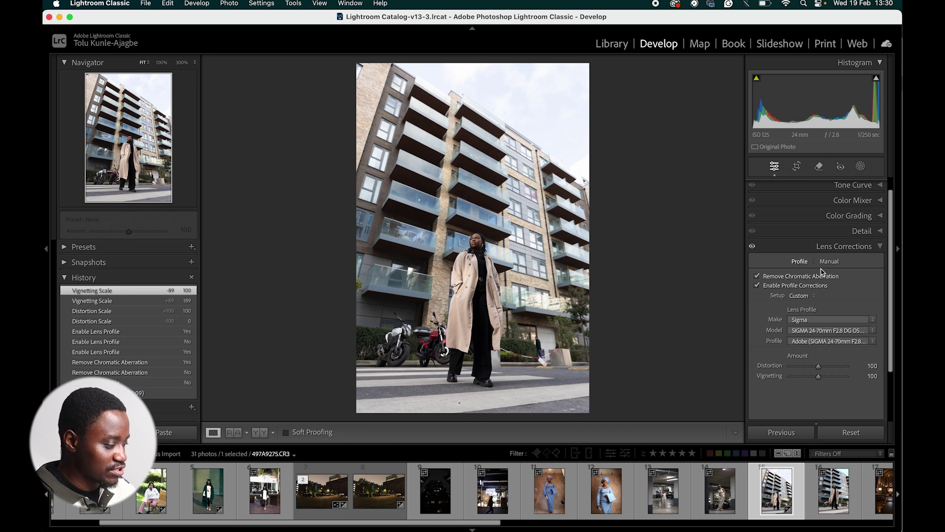
left_click(482, 244)
left_click(501, 256)
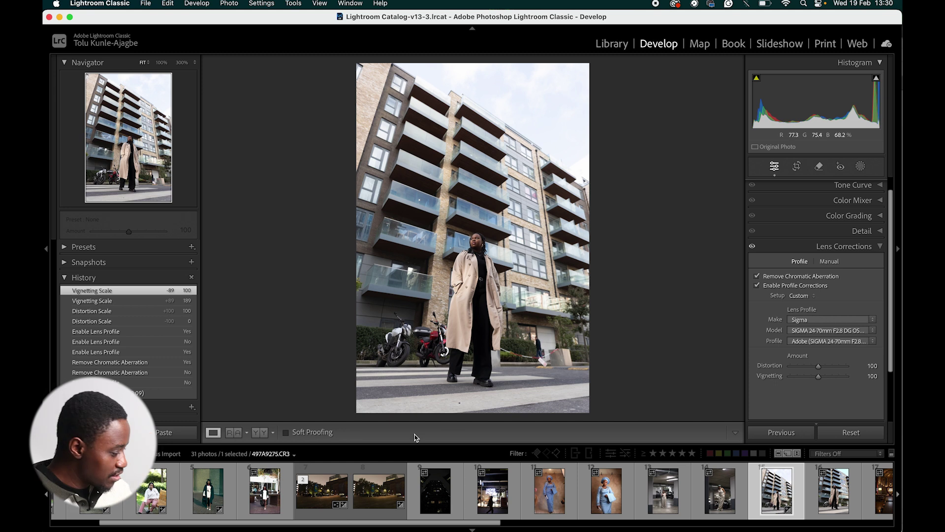
Select the park portrait 497A9781.CR3 and magnify the woman's face at 300% to inspect the color fringing on its edges
scroll(221, 492, "up", 3)
left_click(79, 497)
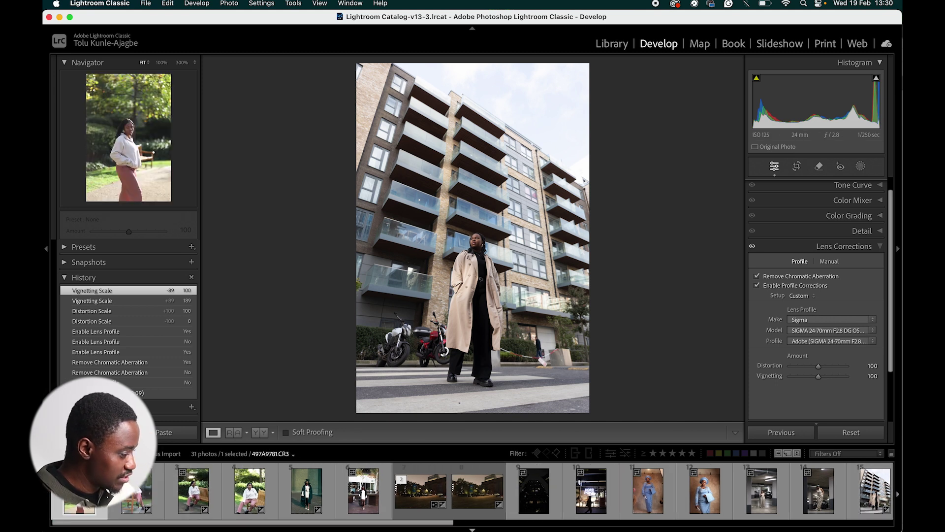
left_click(476, 191)
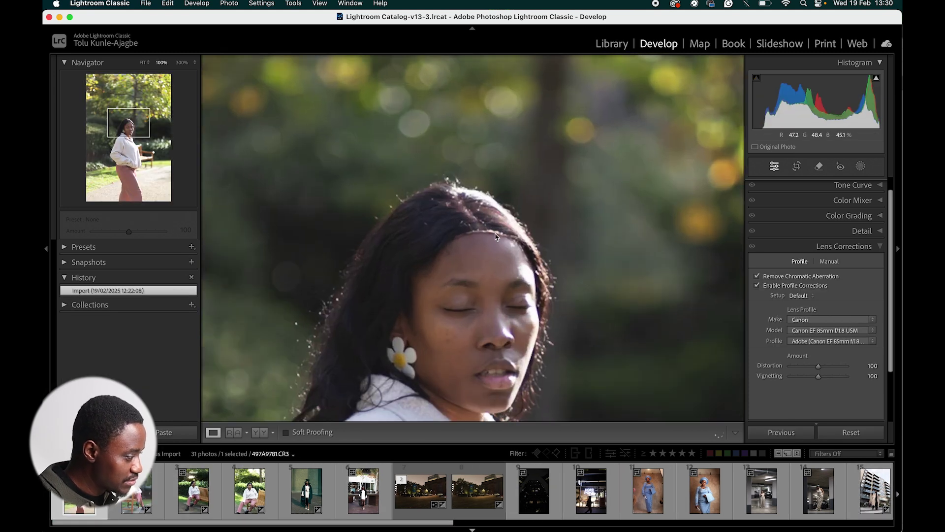
left_click(181, 62)
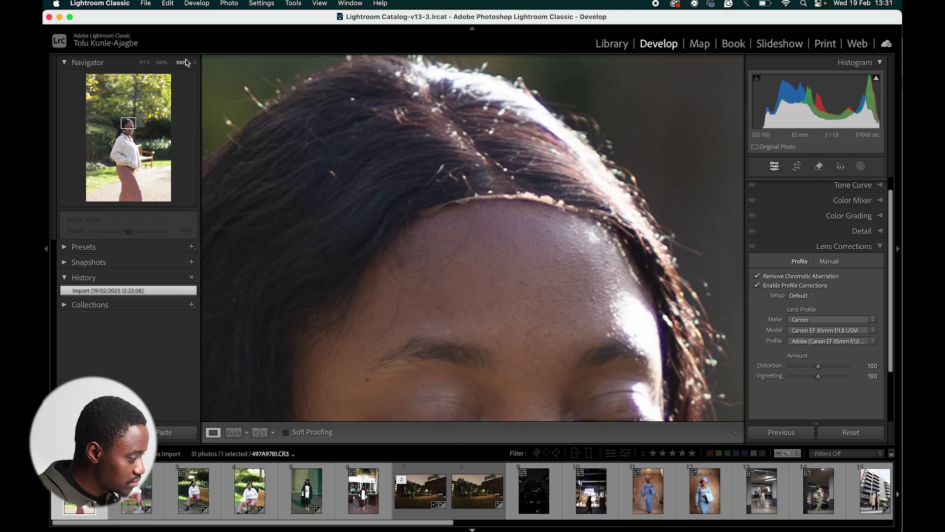
left_click_drag(363, 193, 448, 133)
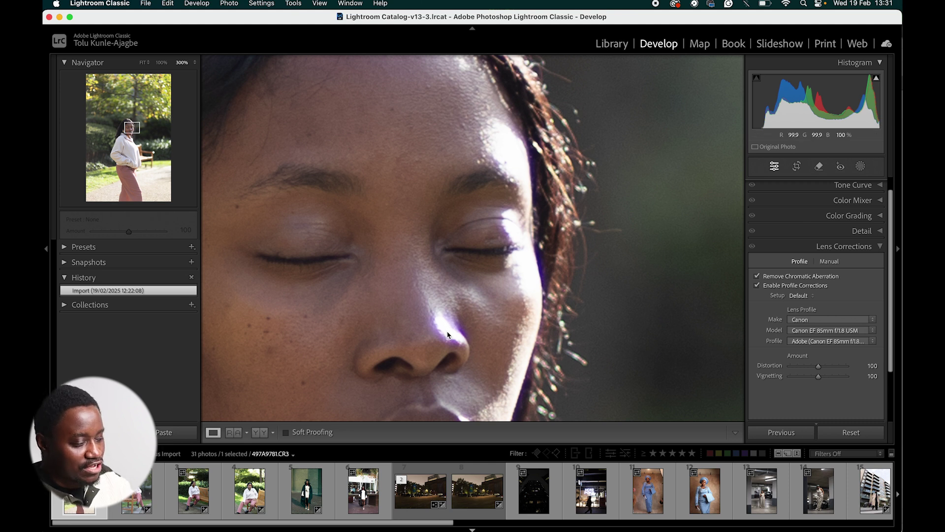
Set the manual purple defringe amount to 5 for the park portrait and fit the whole photo in view
left_click(829, 262)
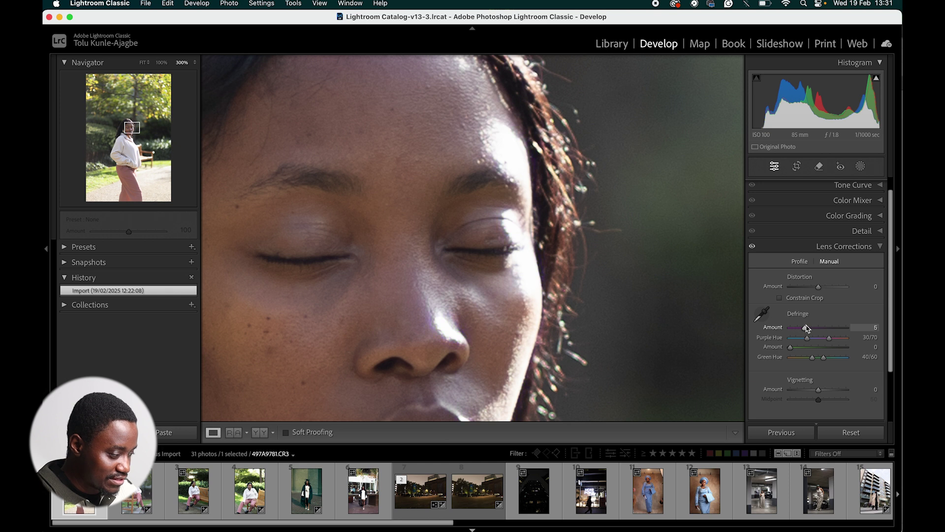
mouse_move(804, 330)
left_mouse_down()
mouse_move(774, 331)
mouse_move(816, 332)
mouse_move(789, 331)
mouse_move(815, 332)
mouse_move(822, 347)
mouse_move(778, 351)
mouse_move(794, 334)
mouse_move(784, 337)
mouse_move(804, 338)
left_mouse_up()
scroll(881, 326, "down", 2)
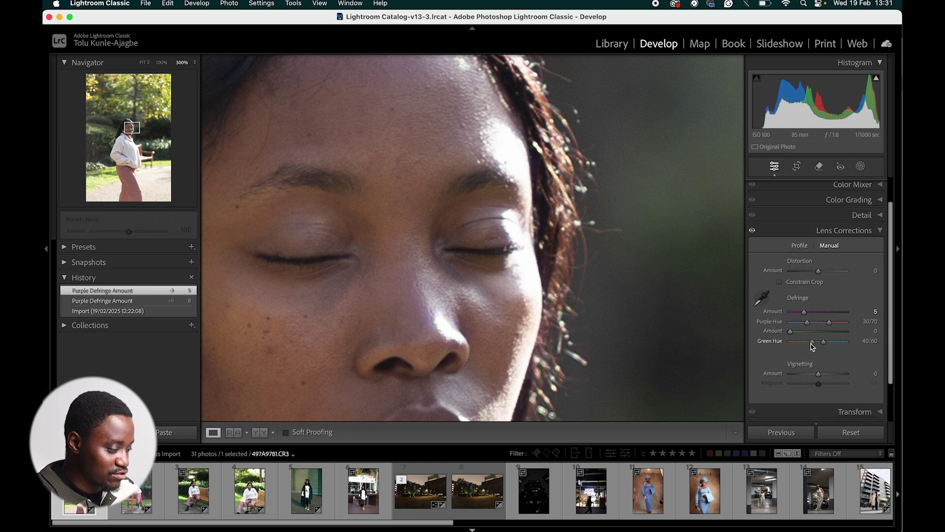
left_click(658, 328)
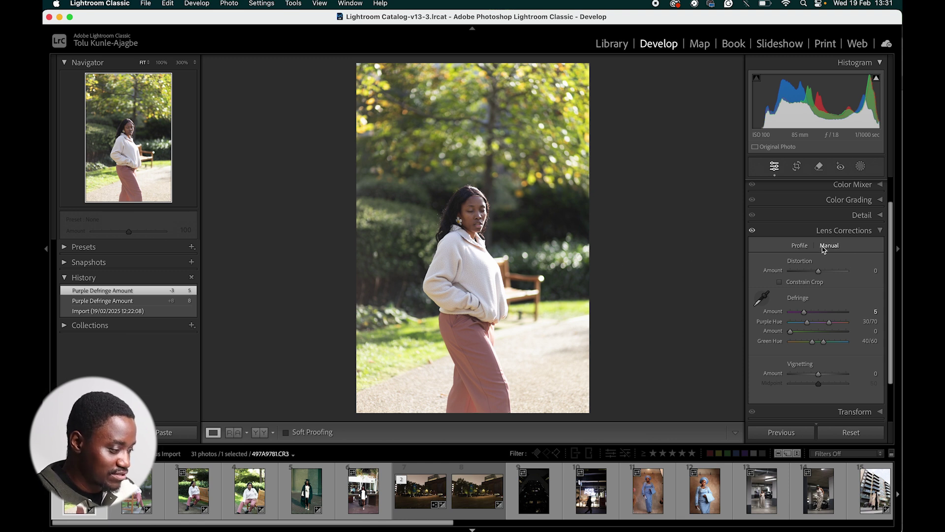
Collapse Lens Corrections, expand the Transform settings and select the apartment building photo 497A9275.CR3
left_click(837, 232)
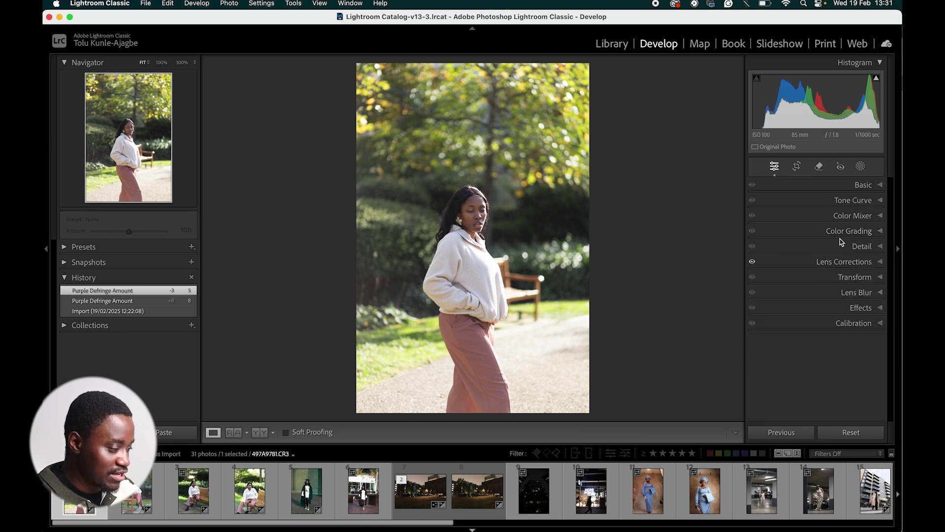
left_click(845, 279)
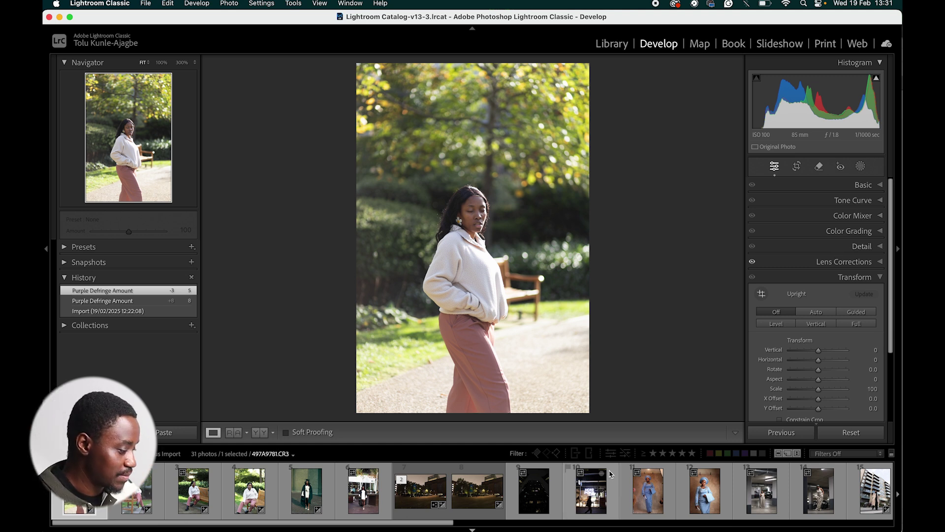
left_click(455, 515)
scroll(482, 493, "right", 8)
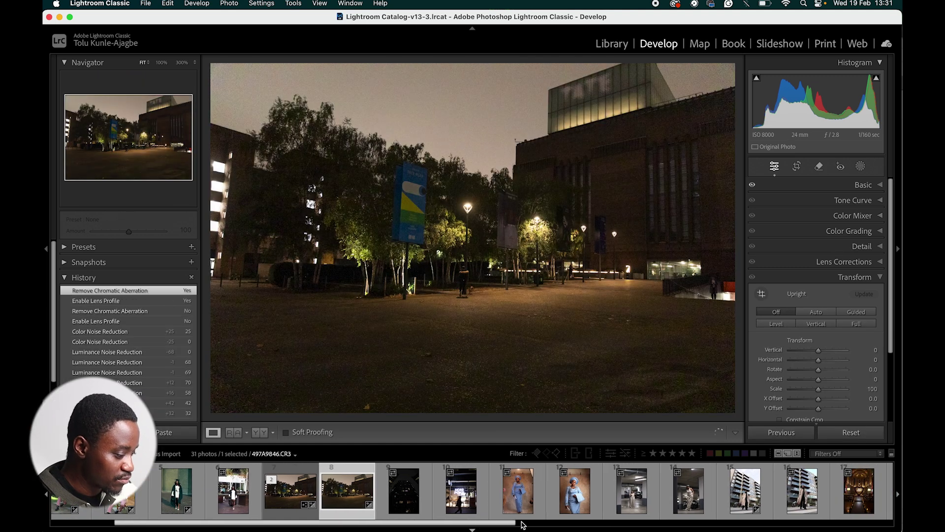
left_click(504, 500)
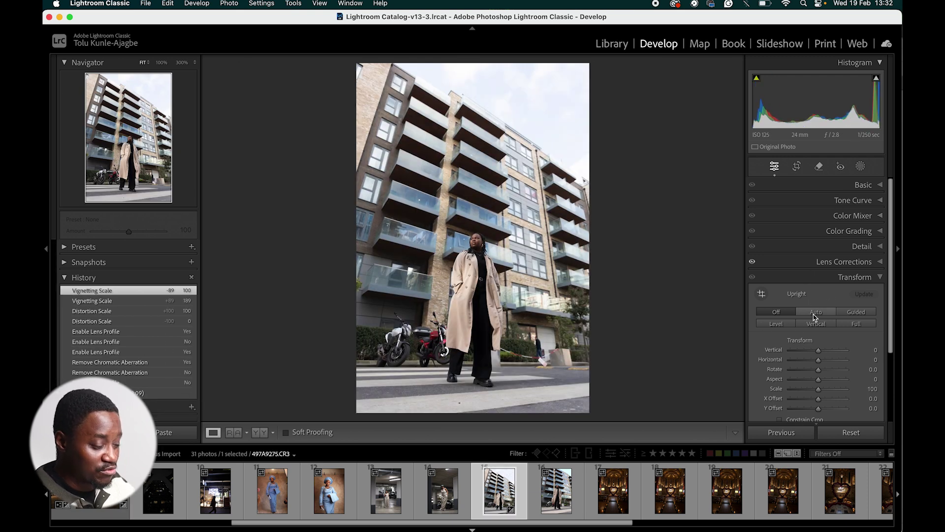
Try Auto Upright and Guided Upright with guides along the building's vertical edge and sloping balconies, undoing the perspective corrections
left_click(816, 313)
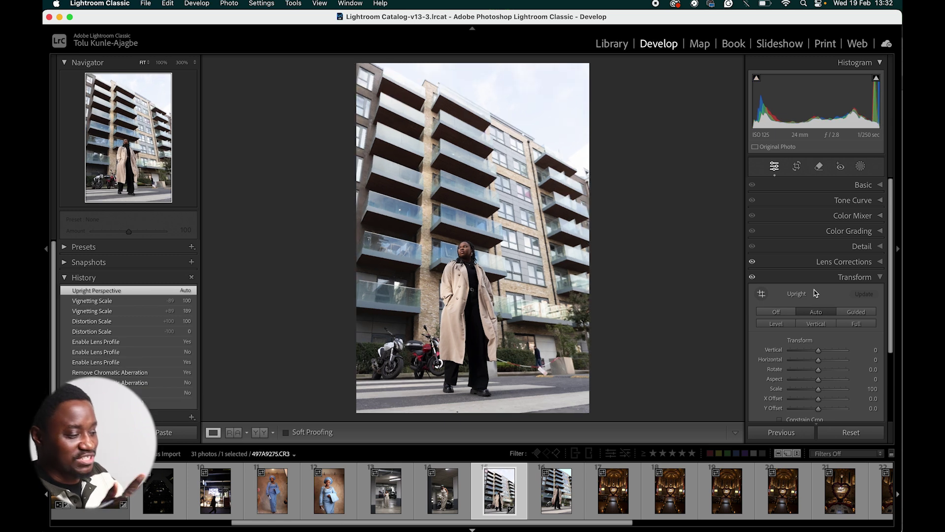
key("super+z")
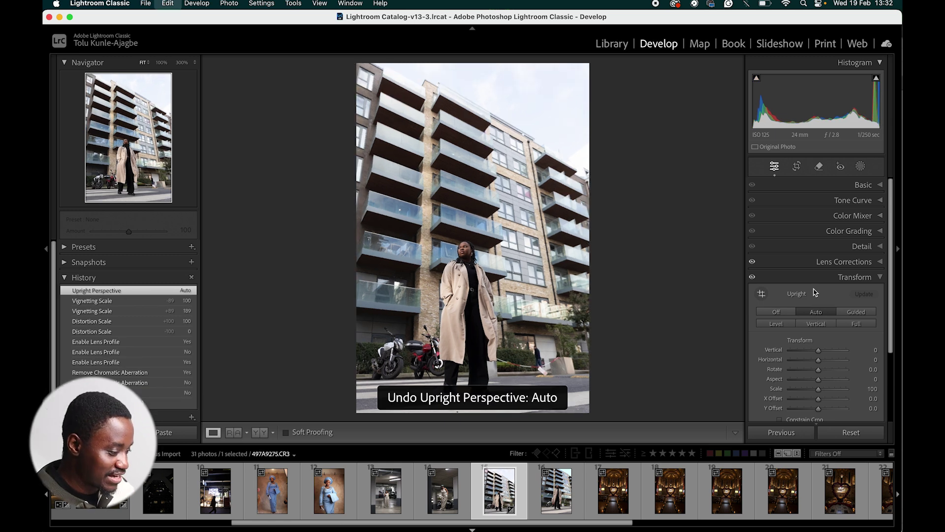
left_click(847, 315)
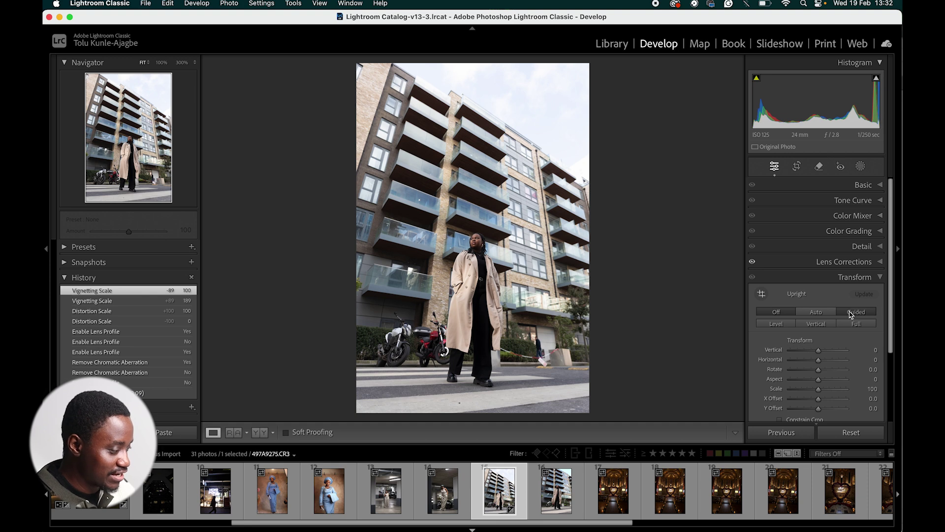
left_click_drag(453, 76, 417, 419)
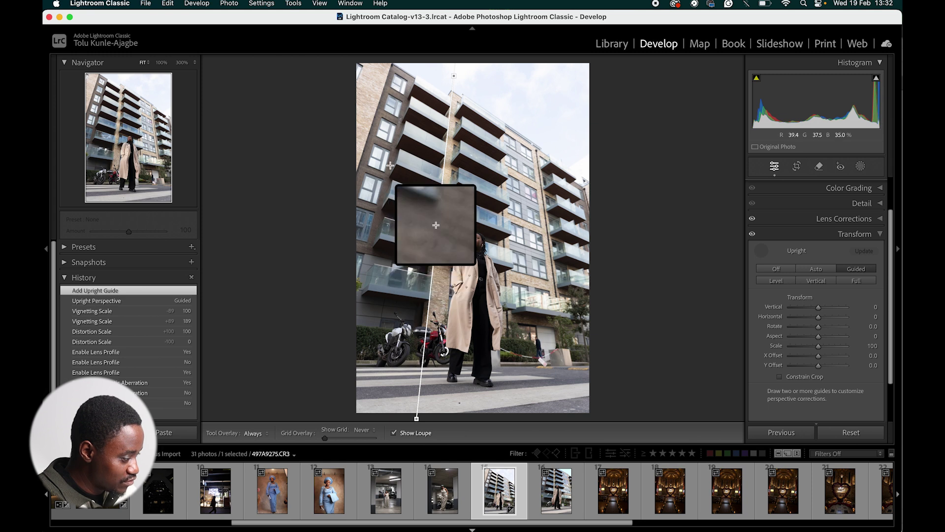
left_click_drag(373, 63, 585, 192)
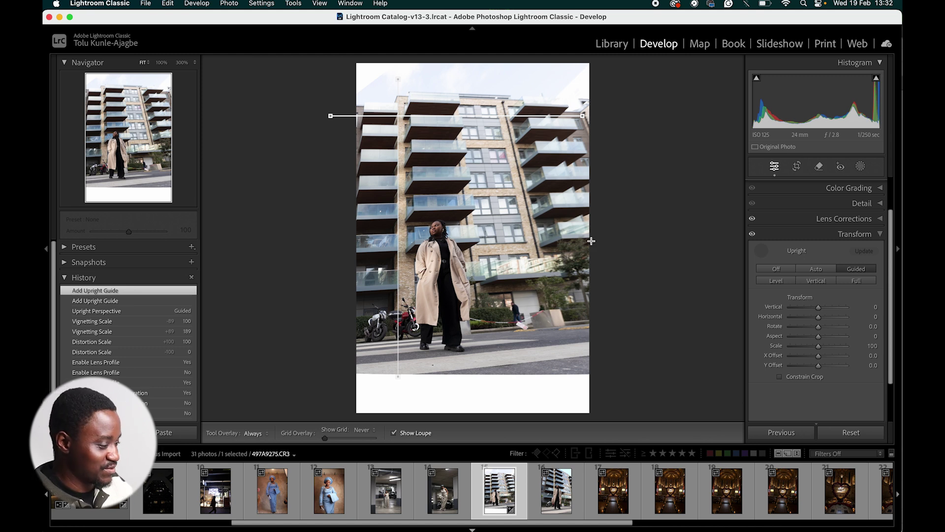
key("super+z")
key("super+z")
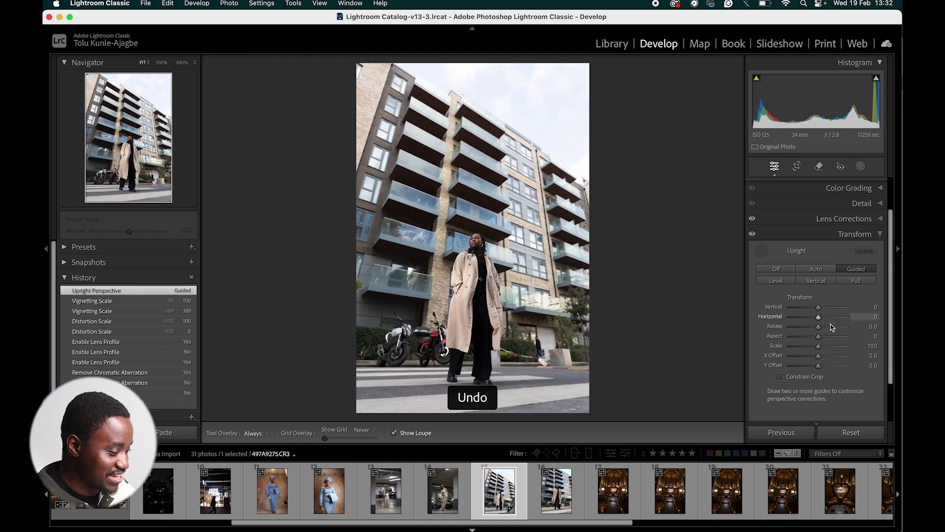
left_click(819, 272)
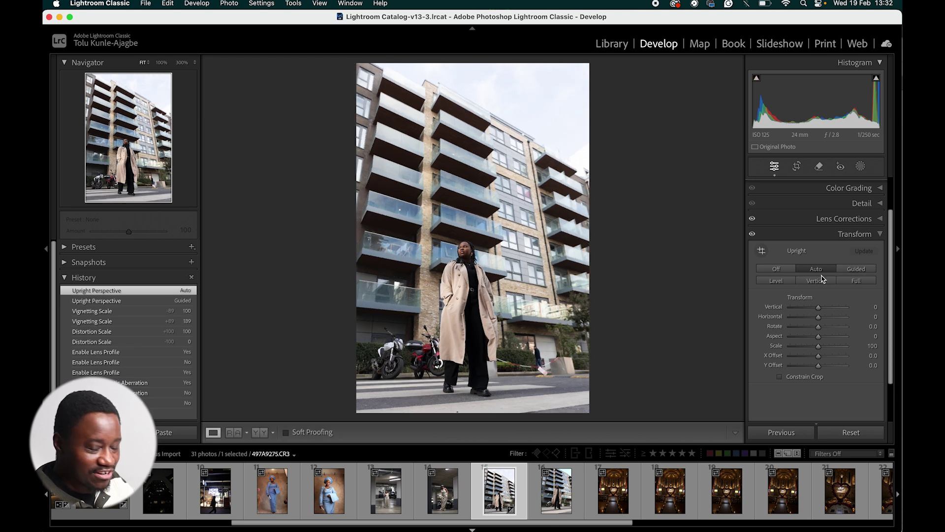
key("super+z")
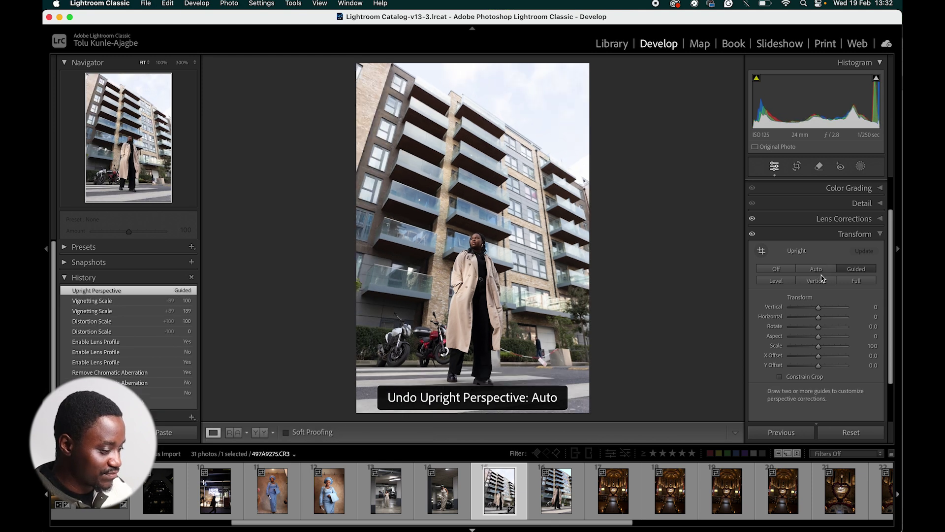
On the dark night tower photo, try and undo Auto Upright and apply Level Upright in the Transform settings
left_click(857, 237)
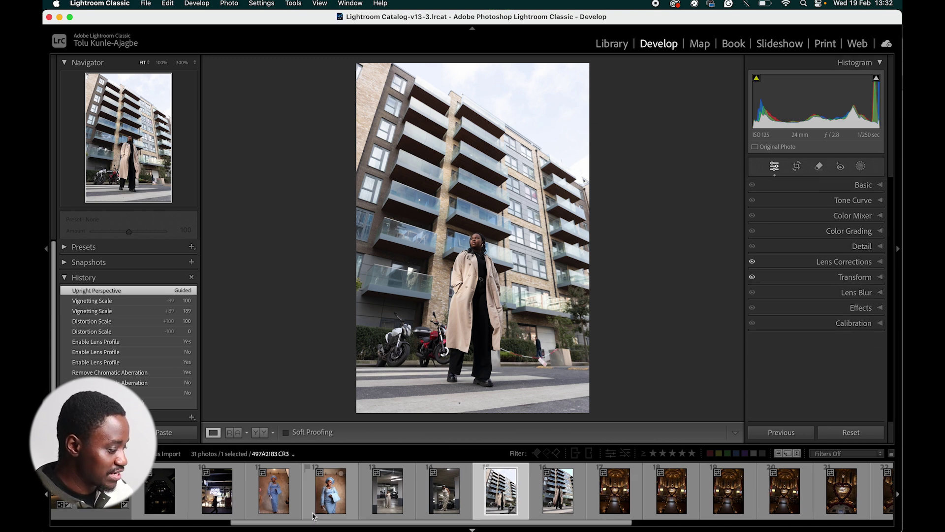
left_click(158, 491)
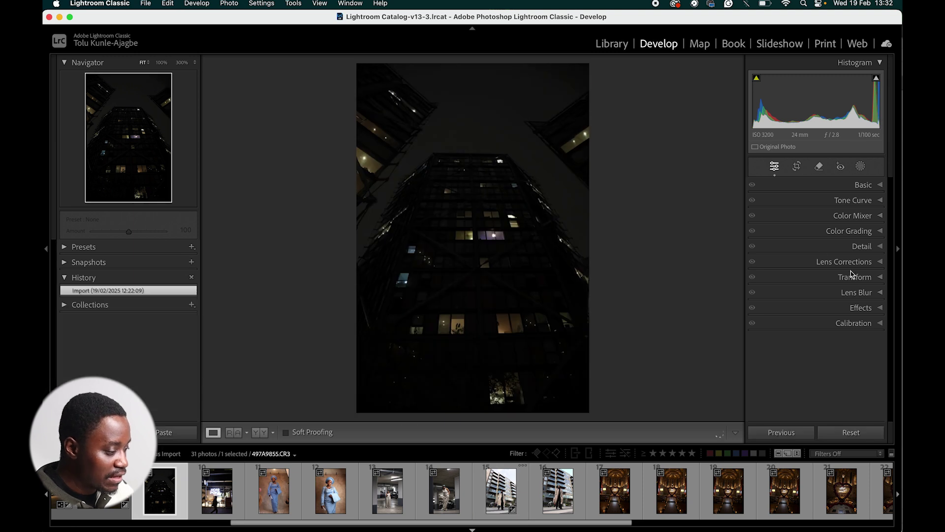
left_click(807, 277)
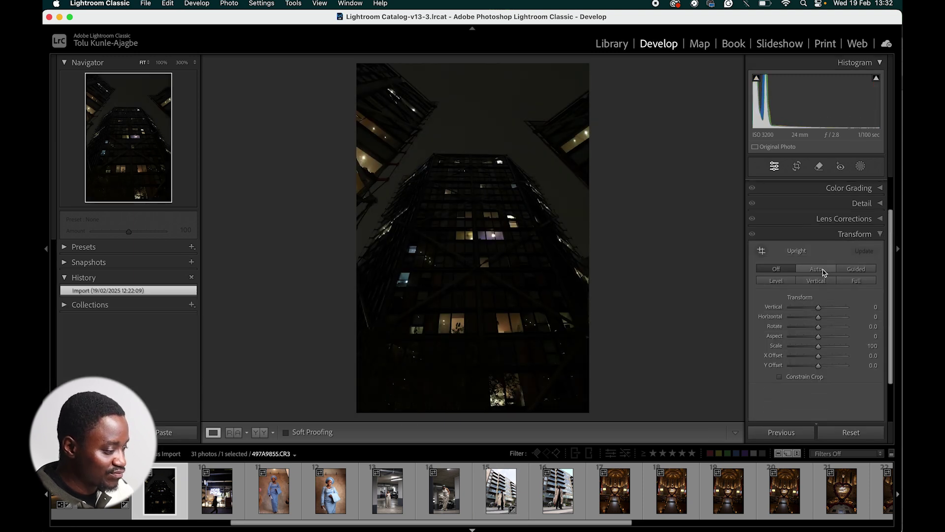
left_click(827, 272)
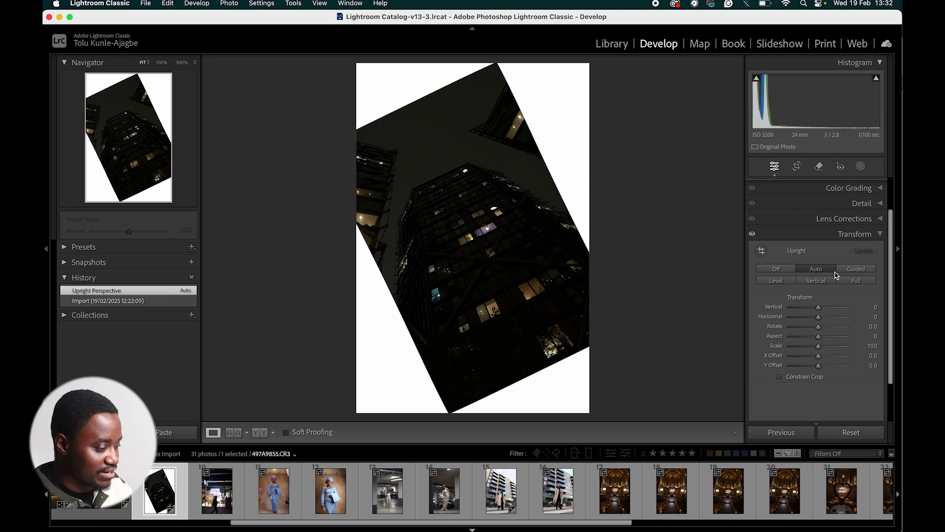
key("super+z")
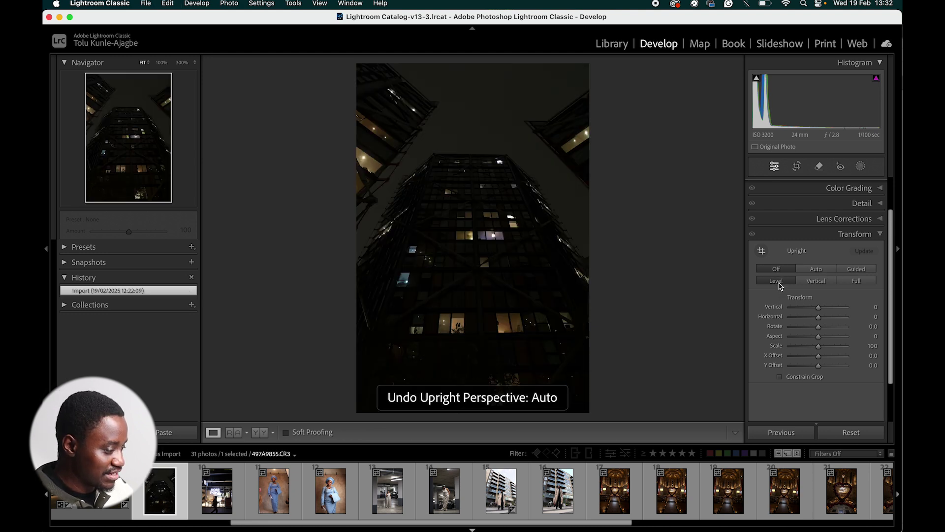
left_click(781, 283)
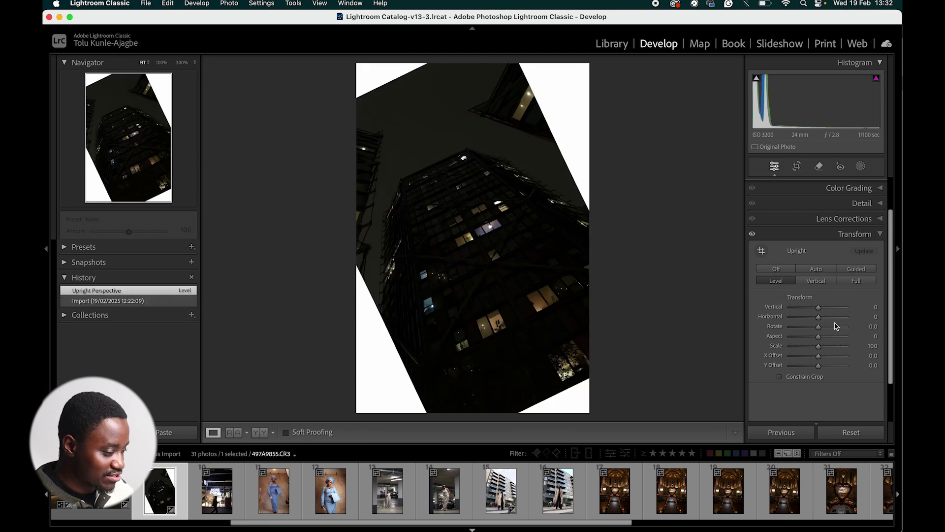
Try Constrain Crop on the levelled night tower photo, and undo both the crop constraint and the Level Upright correction
left_click(817, 377)
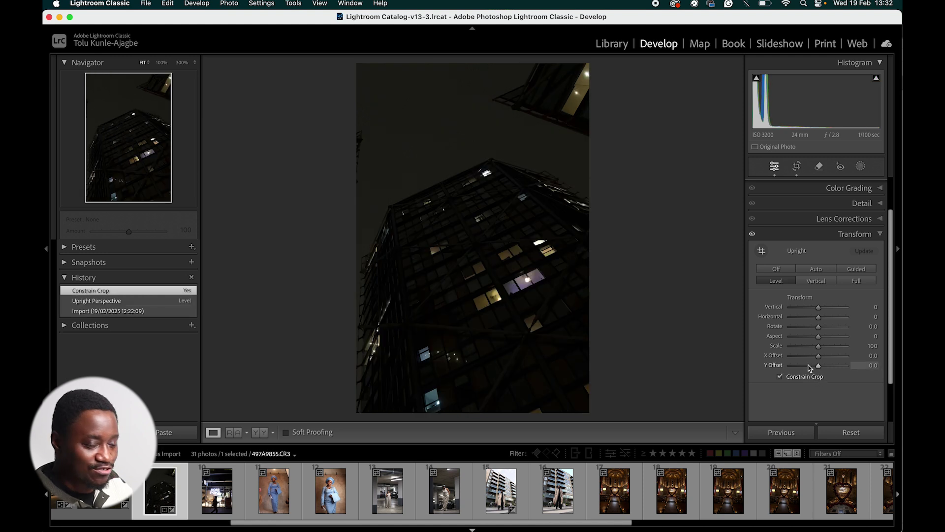
key("super+z")
key("super+z")
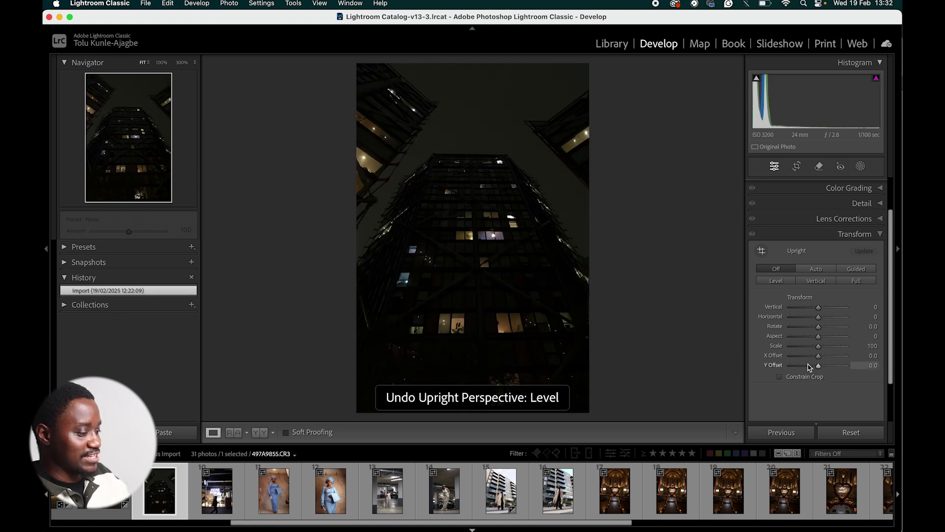
Switch from the Transform to the Lens Blur settings and apply Lens Blur to the apartment building photo 497A9275.CR3
left_click(859, 235)
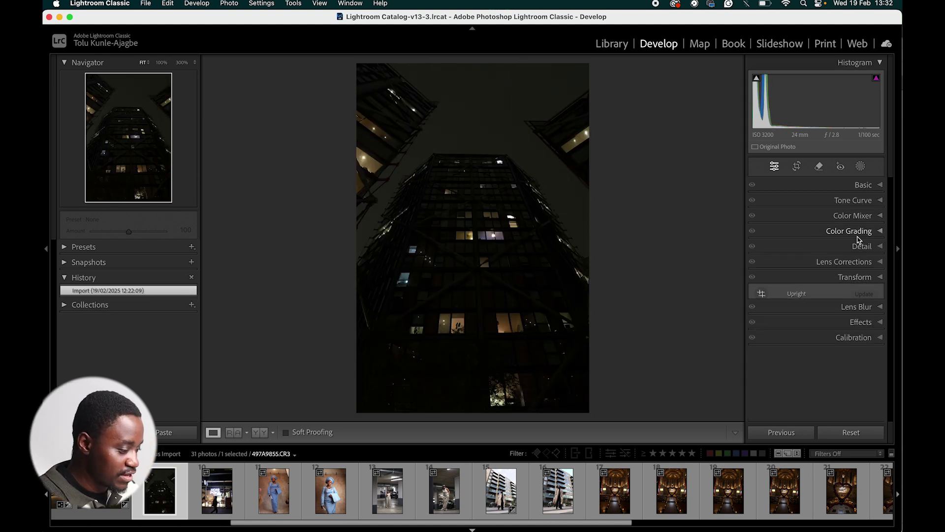
left_click(855, 294)
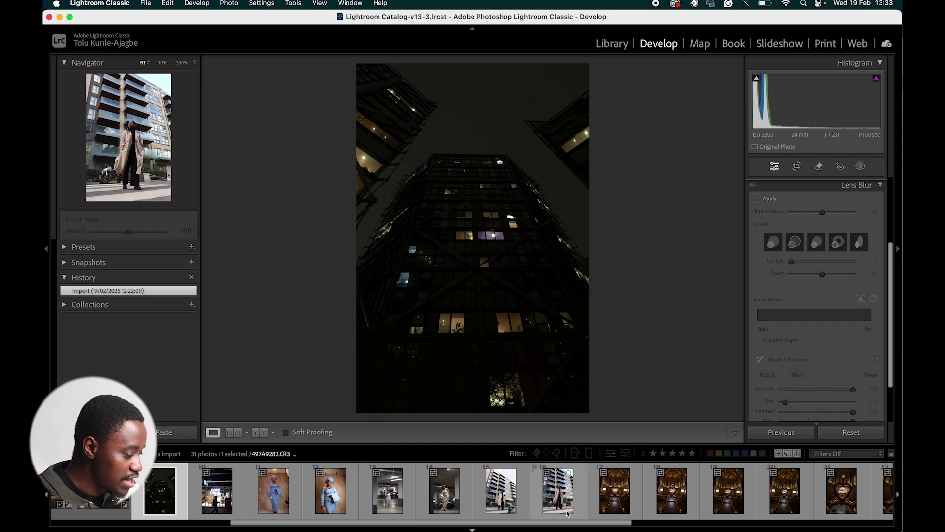
left_click(507, 498)
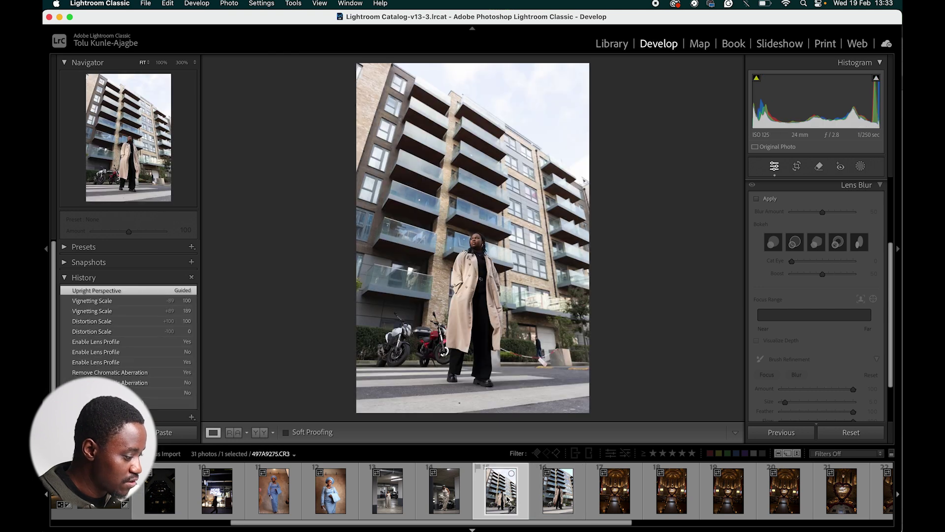
left_click(466, 499)
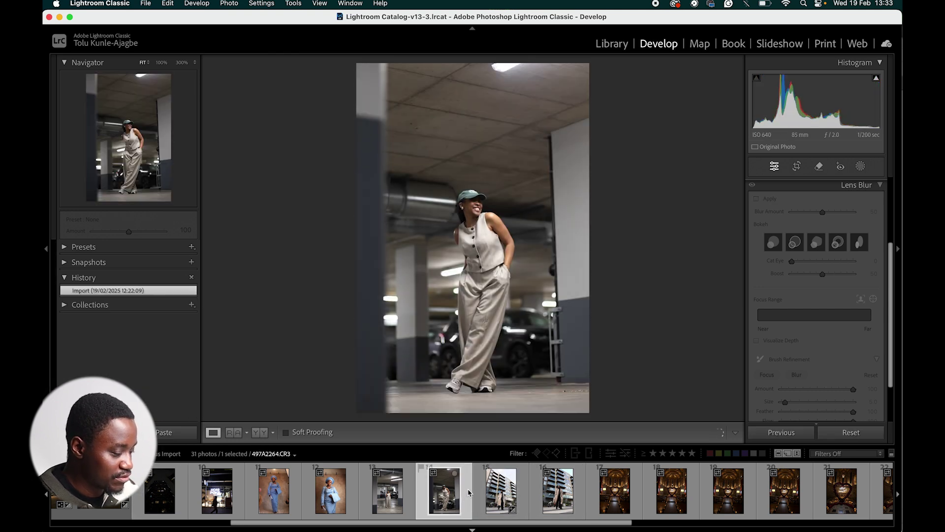
left_click(497, 492)
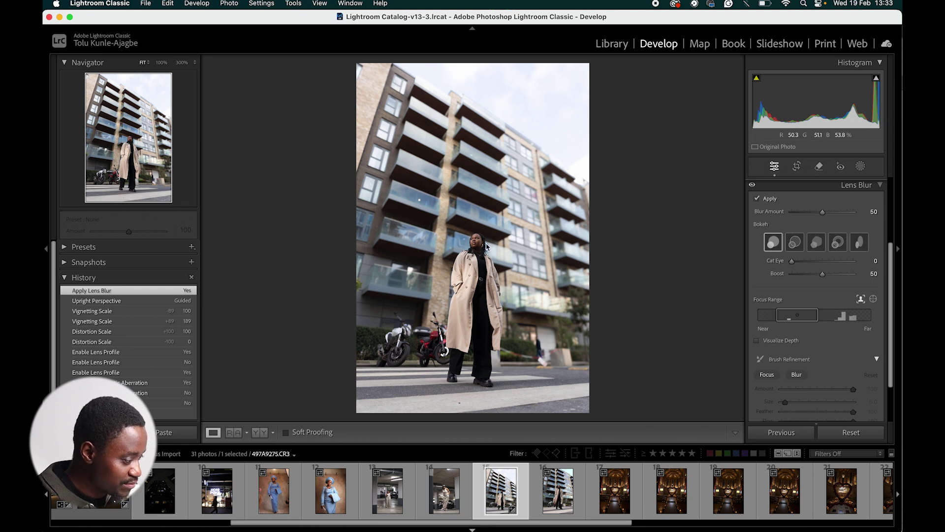
Zoom in on the woman's face, compare the photo with and without Lens Blur, and fit the whole photo in view
left_click(479, 239)
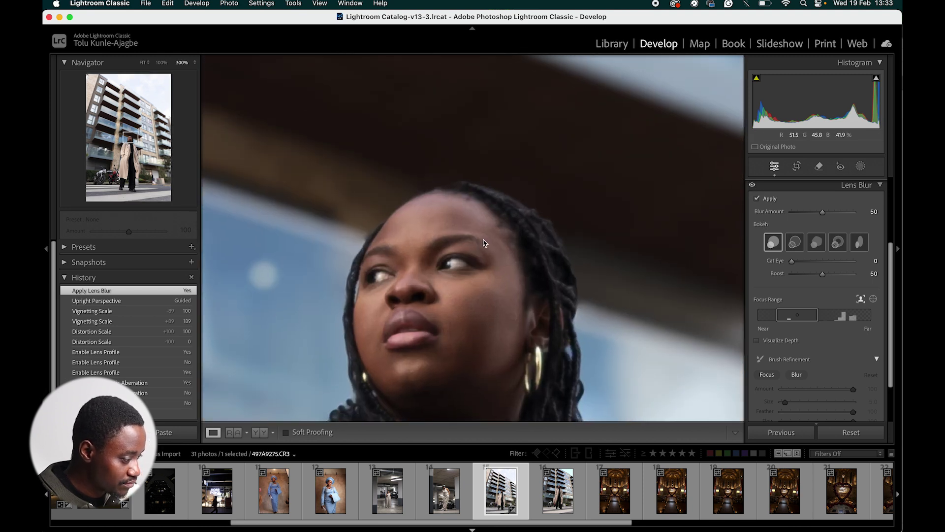
left_click(752, 185)
left_click(753, 186)
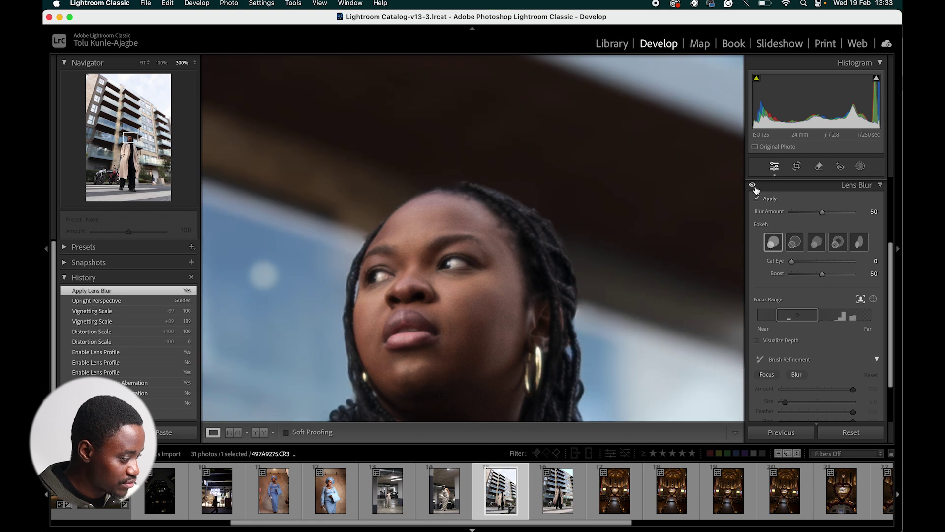
left_click(754, 187)
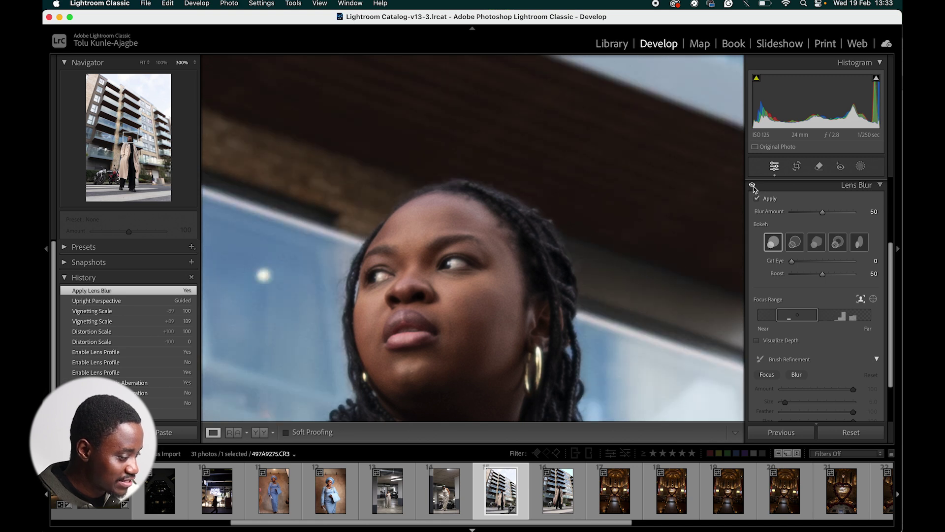
left_click(753, 185)
left_click(753, 186)
left_click(753, 186)
left_click(752, 185)
left_click(713, 213)
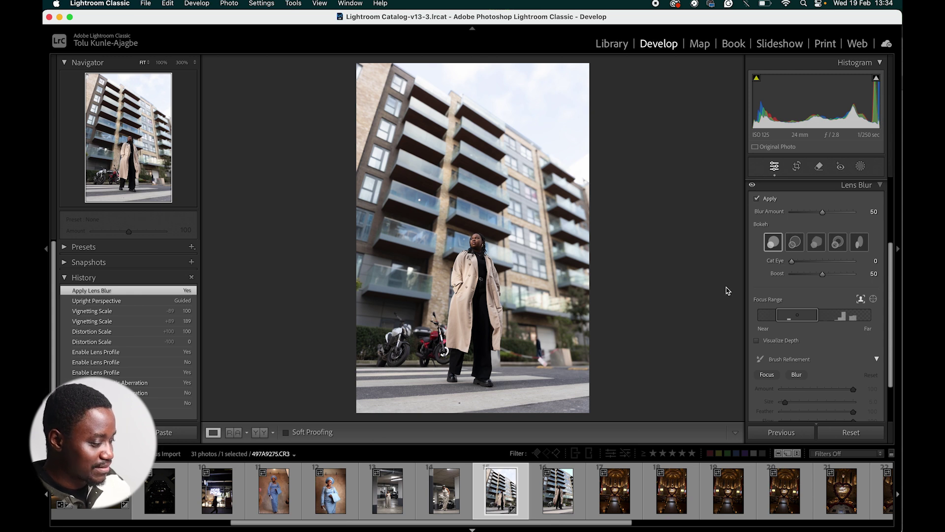
With depth visualization shown, shift the Lens Blur focus range to 58–95 to focus on the building, and hide the visualization
left_click_drag(774, 317, 801, 326)
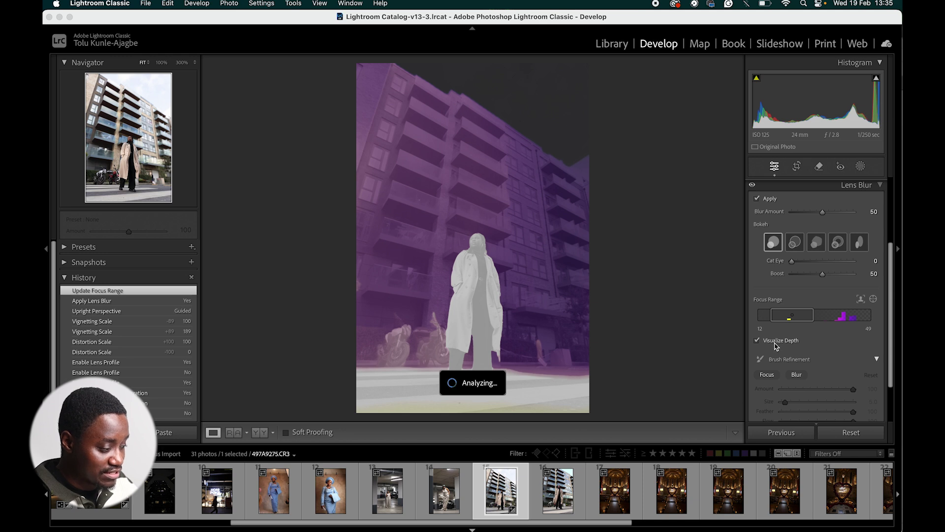
left_click(800, 320)
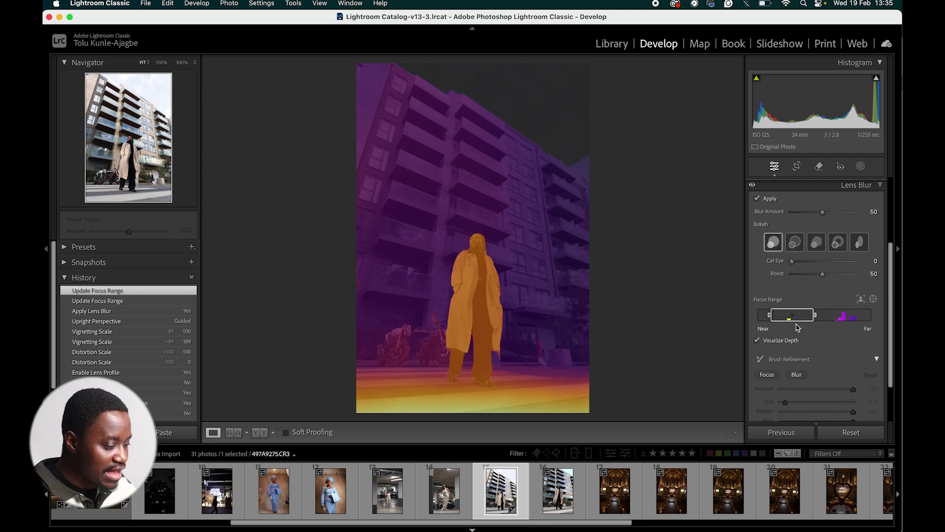
left_click_drag(800, 320, 861, 317)
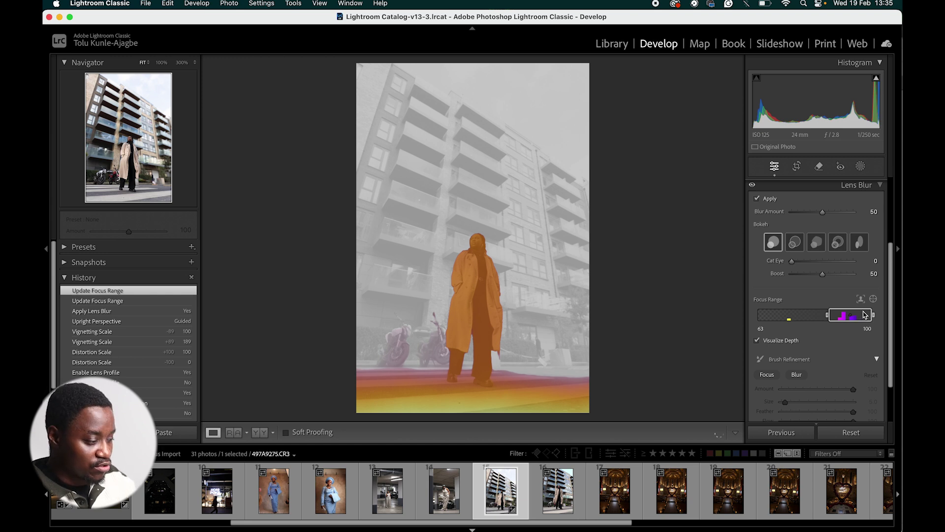
mouse_move(855, 317)
left_mouse_down()
mouse_move(847, 316)
mouse_move(856, 319)
left_mouse_up()
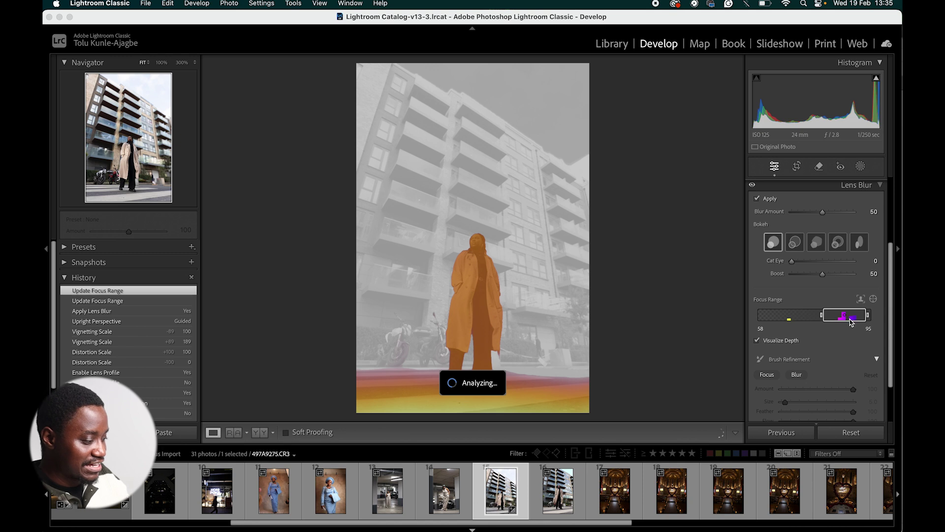
left_click_drag(839, 322, 838, 321)
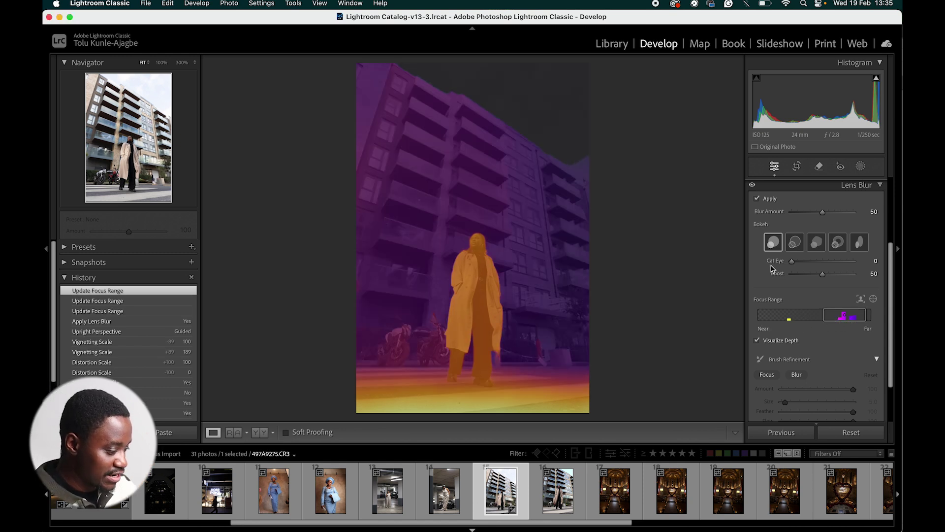
left_click(758, 340)
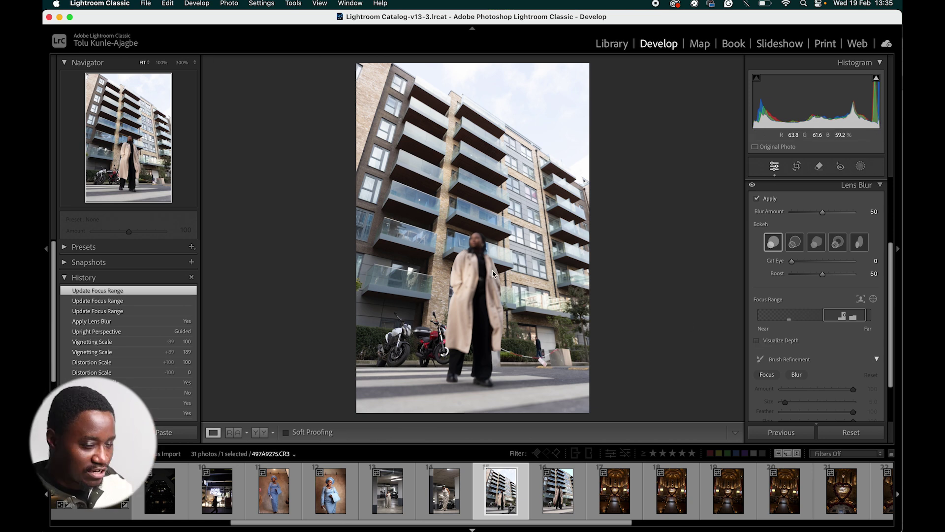
Move the Lens Blur focus range to the nearest end to focus on the woman, checking it with depth visualization
mouse_move(836, 319)
left_click_drag(835, 320, 766, 323)
left_click(757, 340)
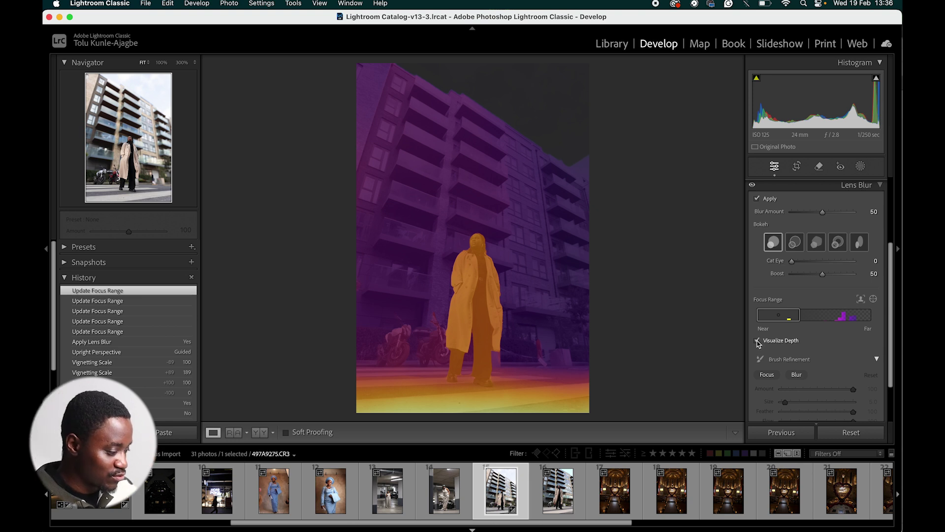
left_click(758, 341)
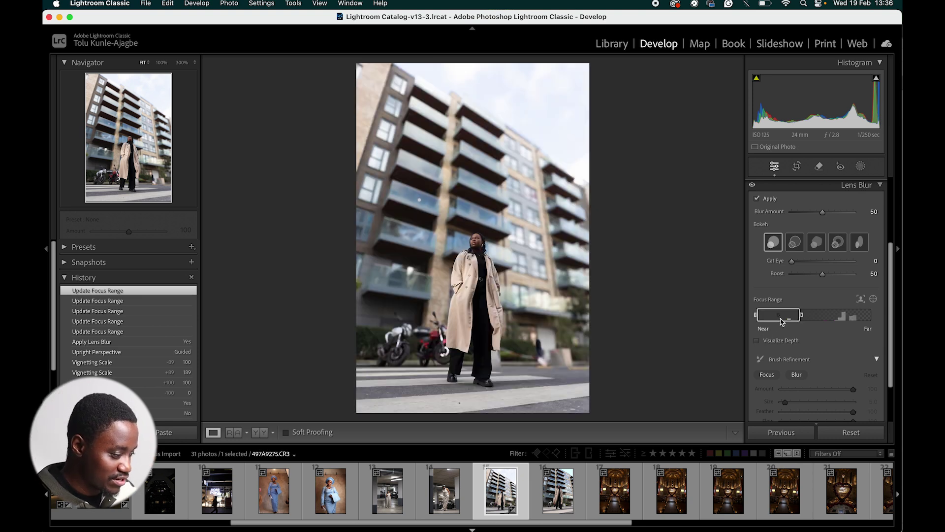
Show depth visualization, move the Lens Blur focus range back to the far building, and hide the visualization
left_click(758, 340)
left_click_drag(788, 316, 855, 316)
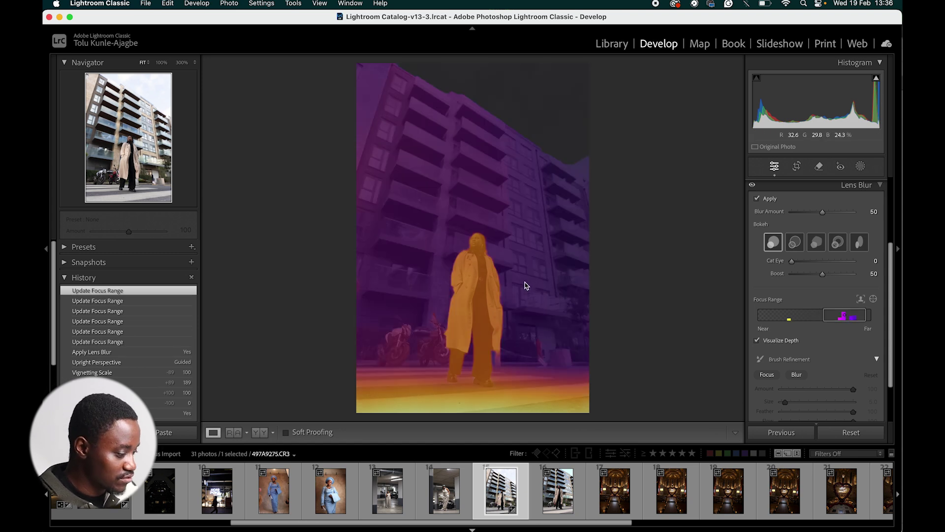
left_click(756, 340)
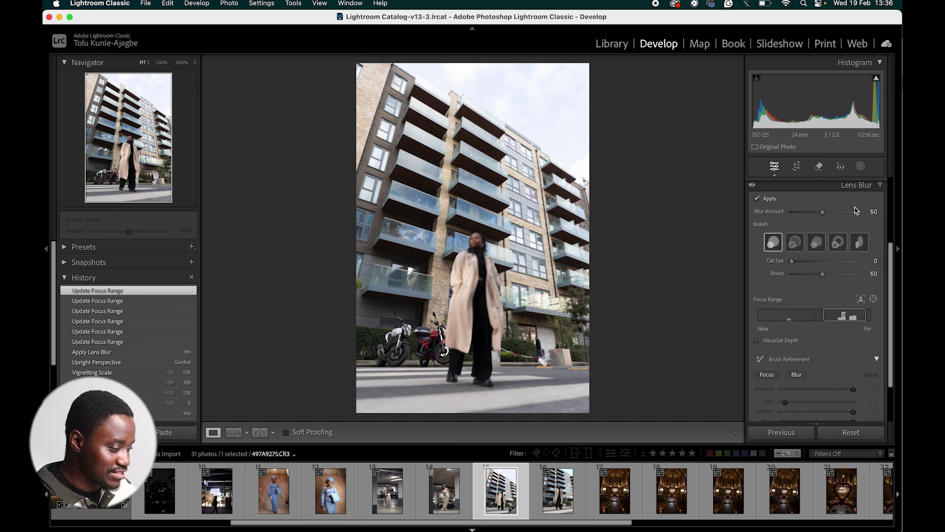
Compare the building photo with and without Lens Blur, and turn Lens Blur off
left_click(752, 186)
left_click(753, 186)
left_click(752, 186)
left_click(753, 185)
left_click(756, 198)
Collapse the Lens Blur settings and expand the Effects settings to reveal the post-crop vignetting and grain controls
left_click(862, 186)
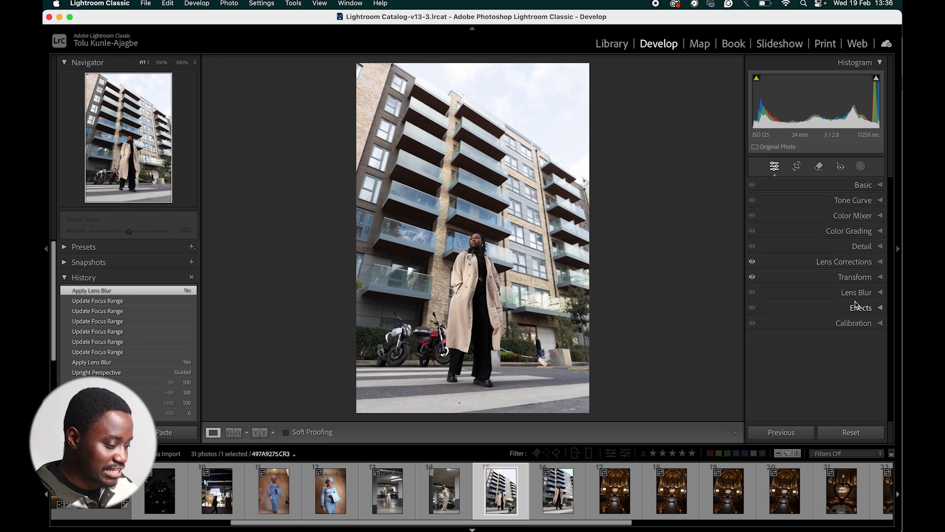
left_click(858, 292)
left_click_drag(892, 302, 889, 364)
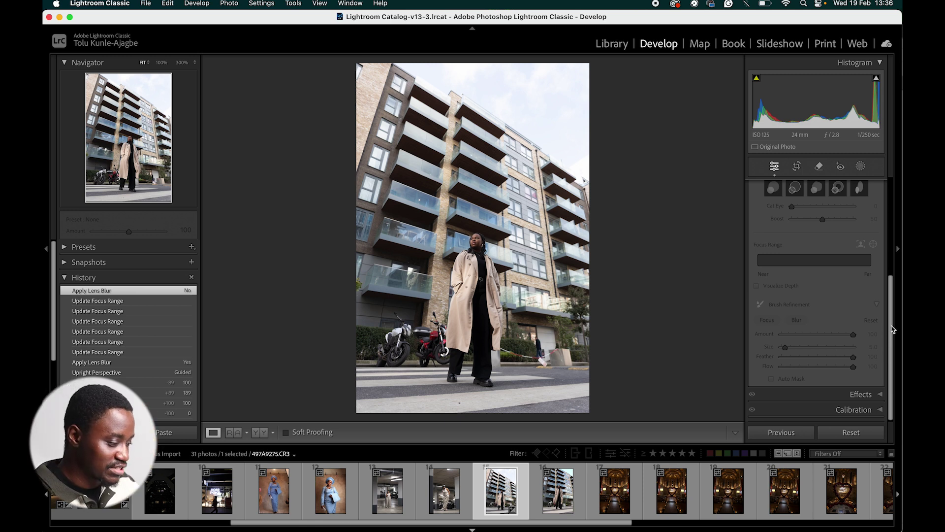
scroll(873, 206, "up", 2)
key("ctrl+super+0")
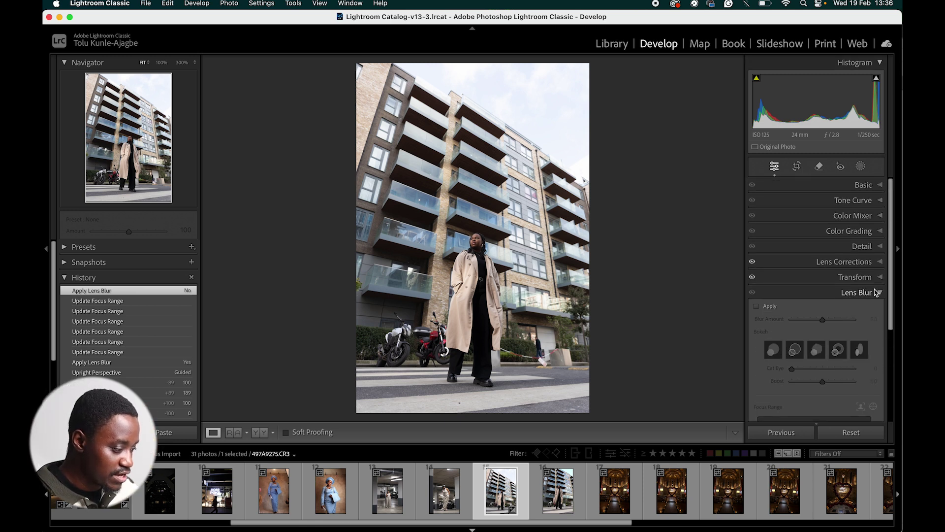
left_click(872, 310)
left_click_drag(891, 314, 891, 359)
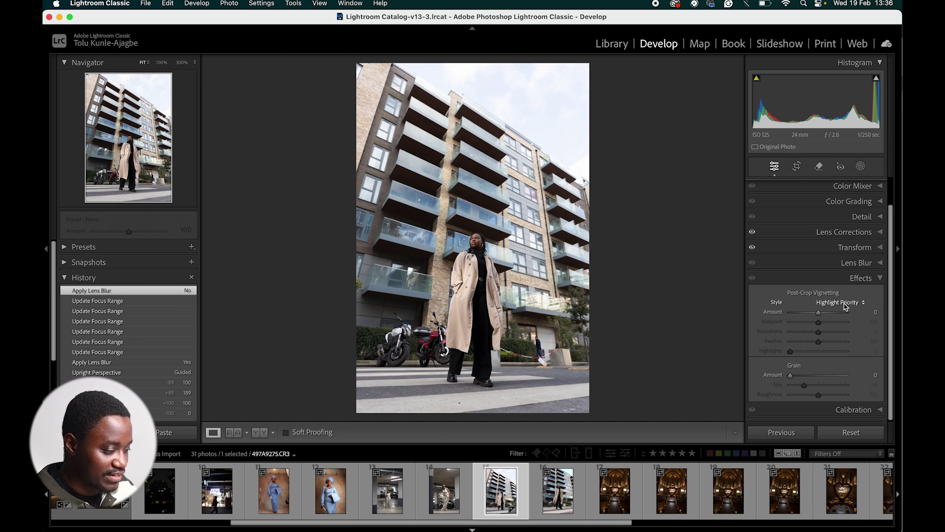
Set the post-crop vignette amount to +100, try midpoint and roundness at 100, and reset both to their defaults
left_click_drag(818, 313, 832, 340)
double_click(847, 324)
double_click(843, 331)
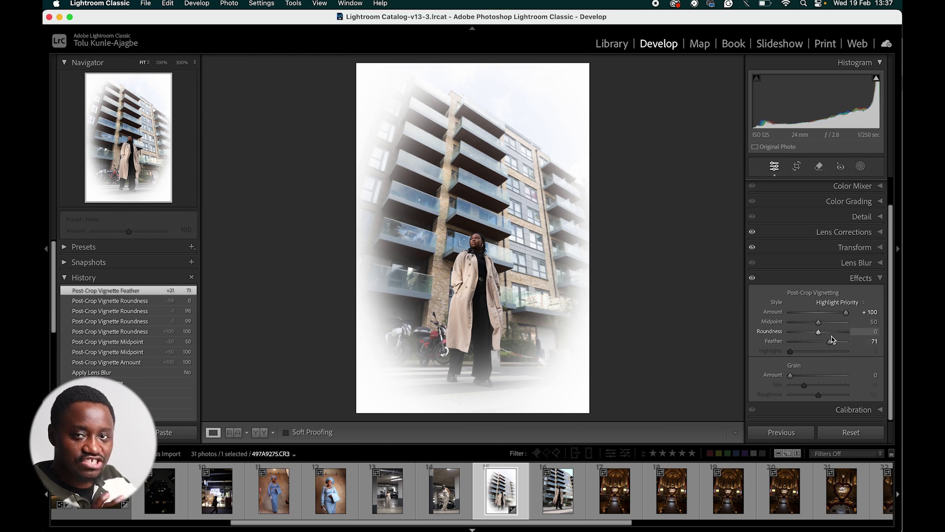
Set the vignette feather to 72, try a dark vignette with an amount of about -40, and reset the amount to 0
mouse_move(832, 340)
left_mouse_down()
mouse_move(823, 343)
mouse_move(831, 345)
left_mouse_up()
double_click(828, 343)
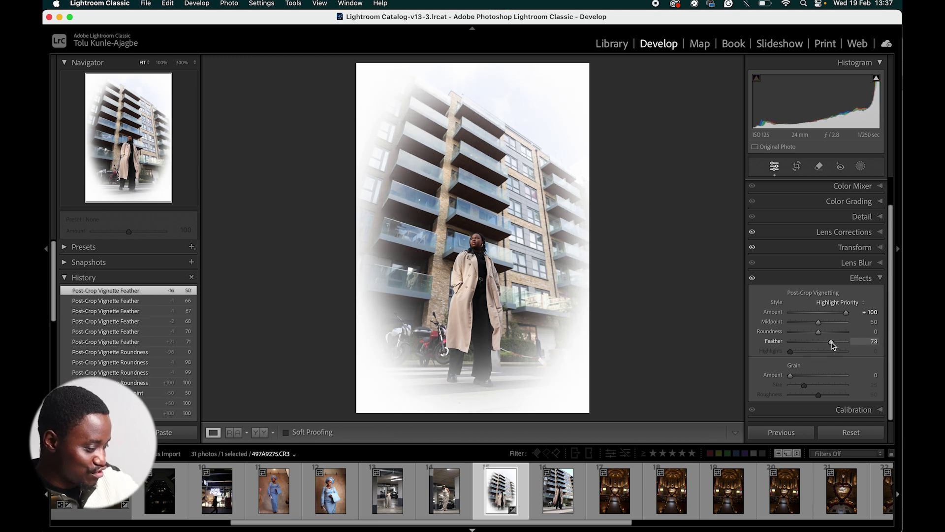
left_click_drag(832, 338, 807, 325)
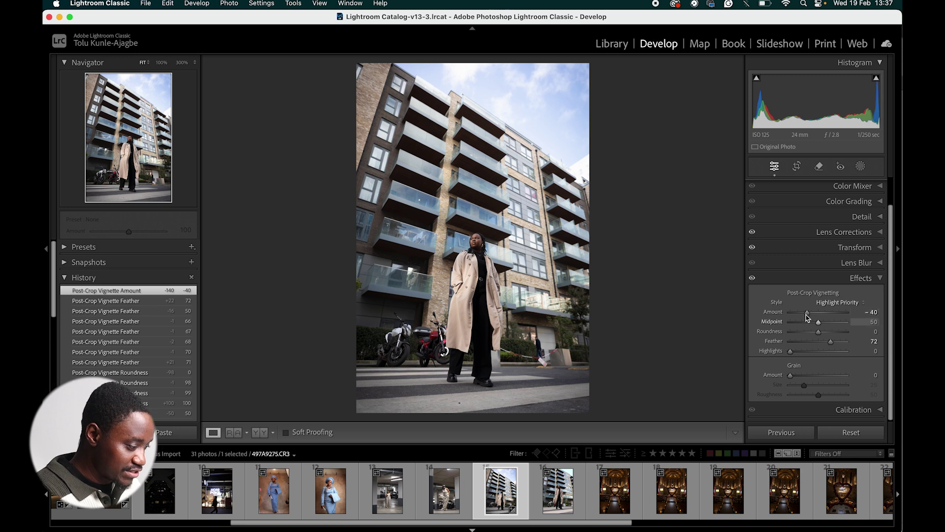
left_click_drag(808, 315, 811, 318)
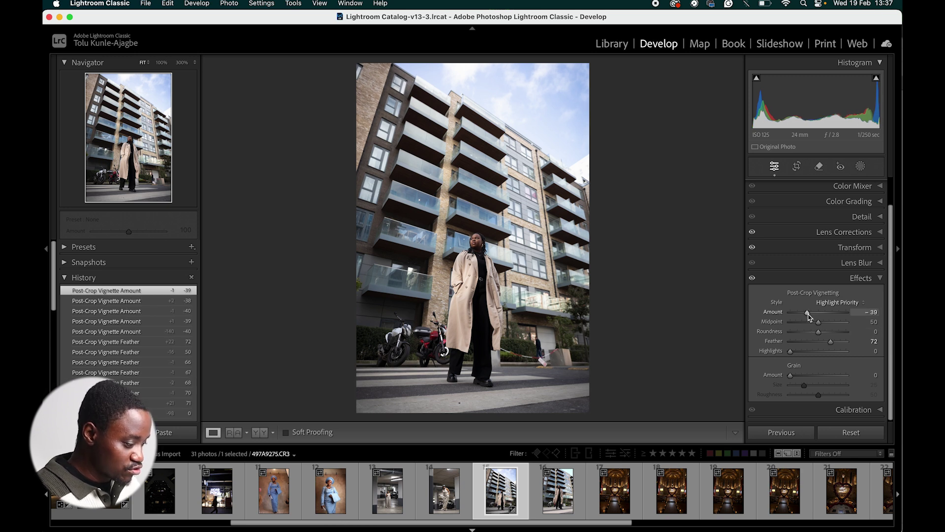
double_click(808, 313)
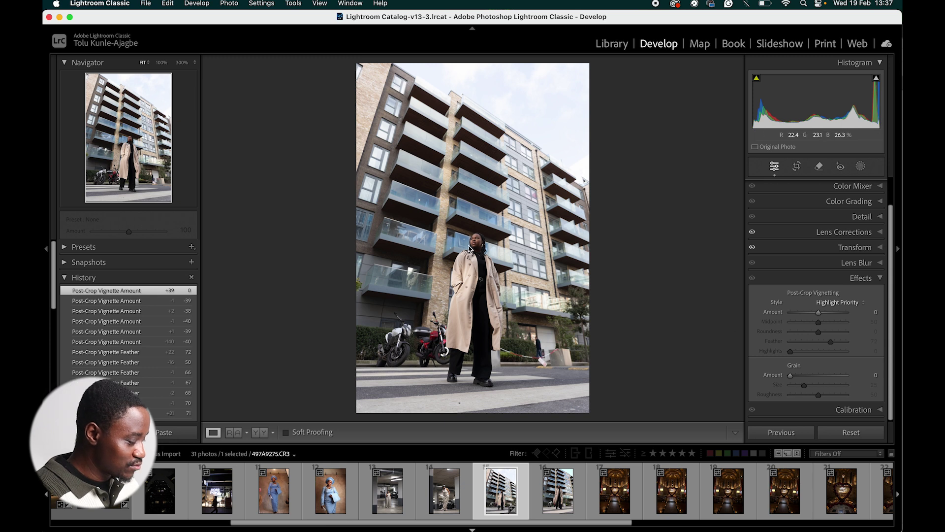
Try a grain amount of 47, inspect it up close on the woman's face, and reset the grain amount to 0
left_click_drag(475, 243, 502, 300)
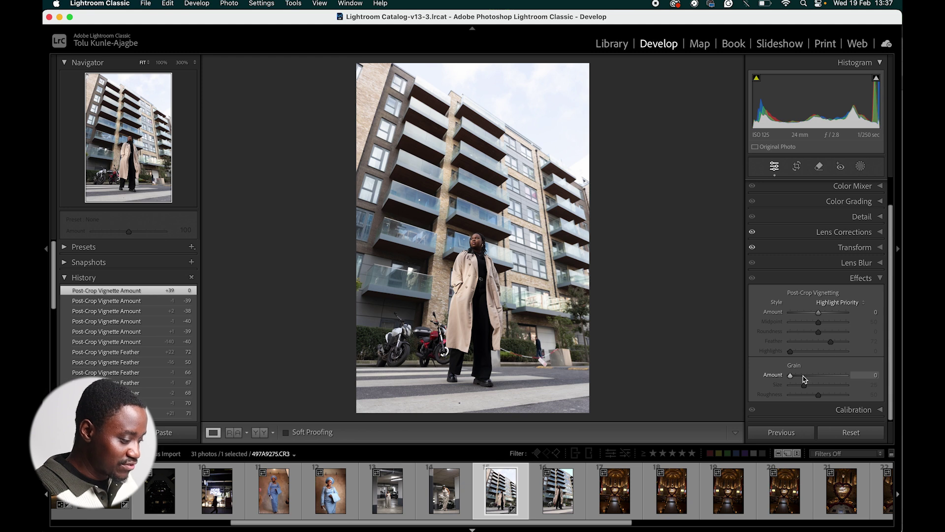
left_click(804, 376)
left_click_drag(816, 378, 817, 376)
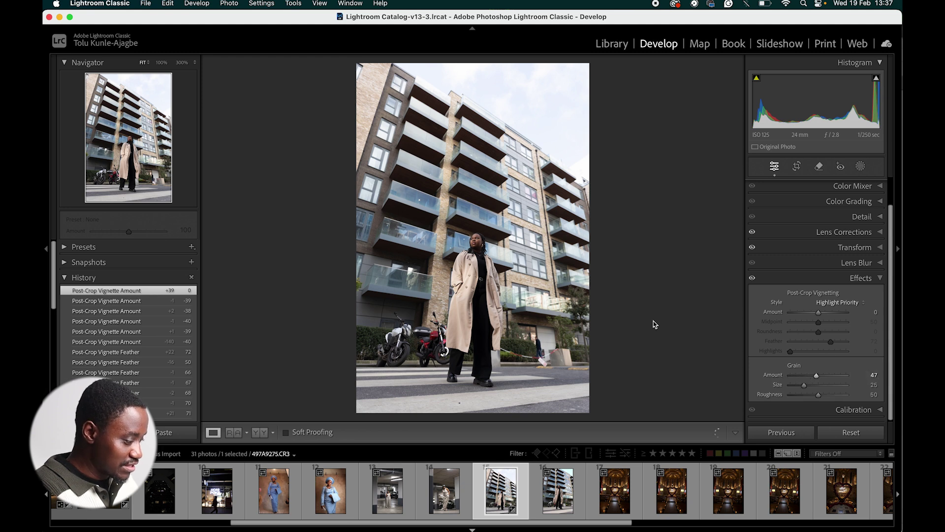
left_click(483, 244)
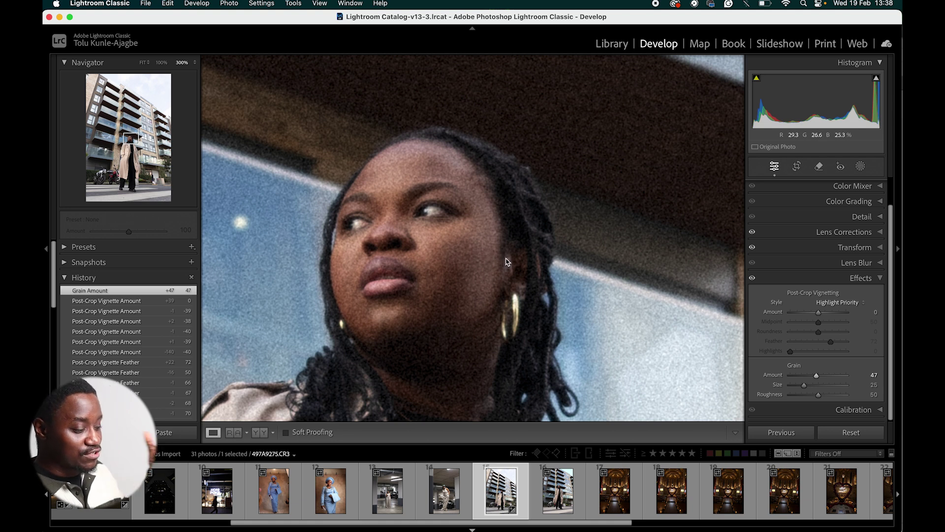
left_click(523, 270)
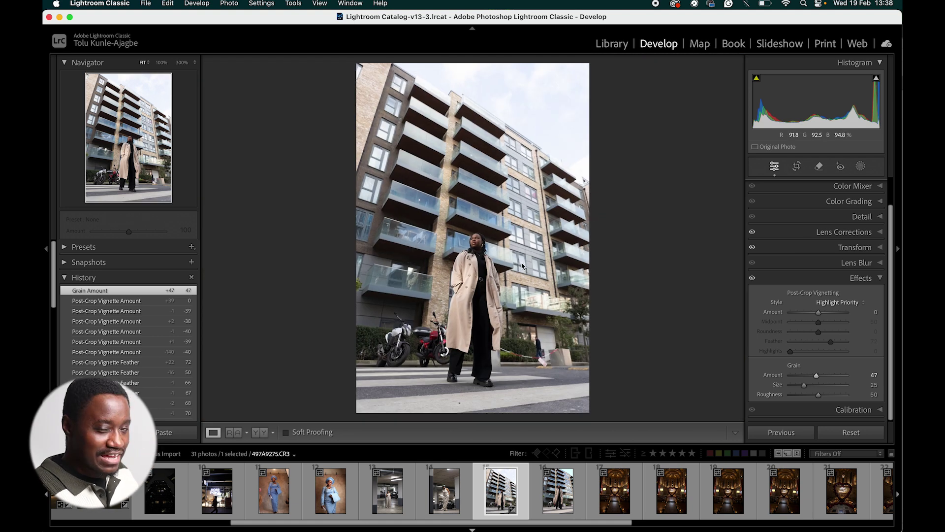
left_click_drag(816, 375, 783, 388)
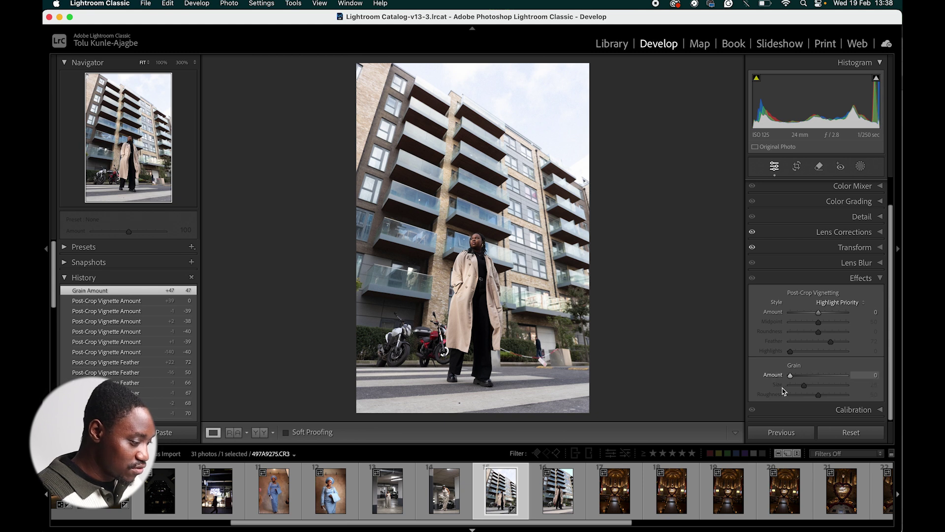
Collapse the Effects settings, expand the Calibration settings and look at the available process versions without changing the current one
left_click(859, 279)
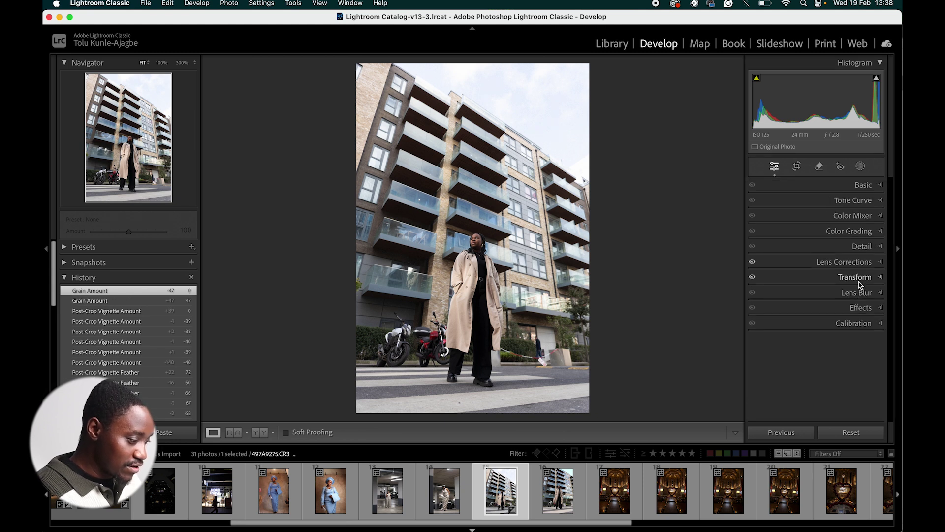
left_click(871, 322)
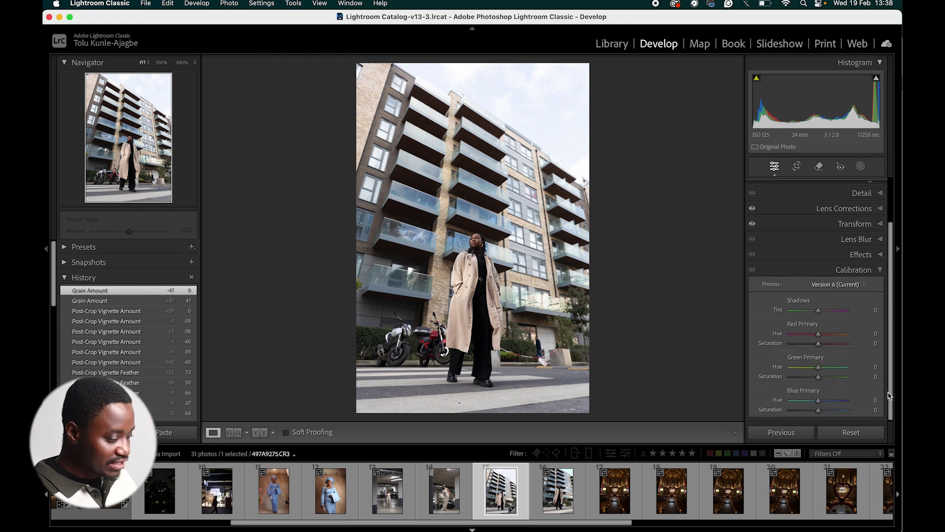
left_click(844, 288)
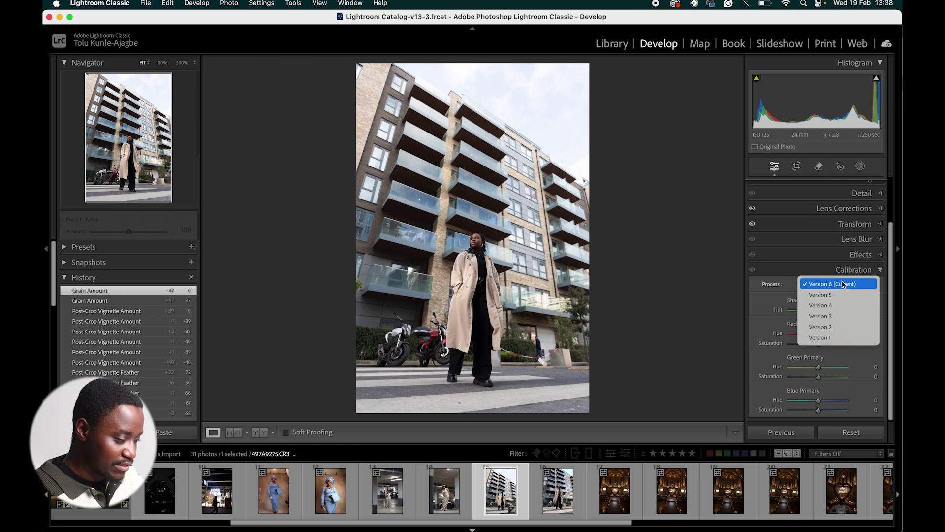
left_click(769, 311)
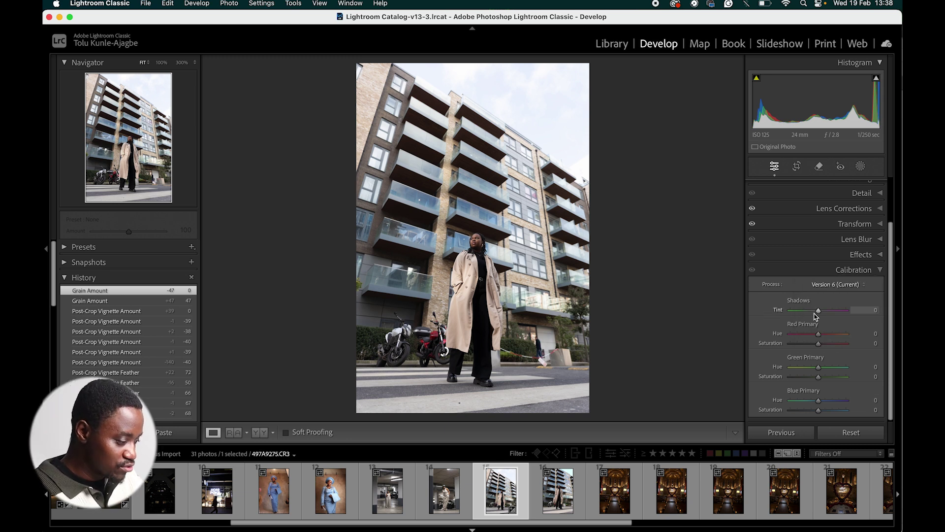
Try a calibration shadow tint of +45, a red primary hue of 45 and a green primary hue of 72, and reset all three to 0
mouse_move(818, 312)
left_mouse_down()
mouse_move(804, 316)
mouse_move(835, 319)
left_mouse_up()
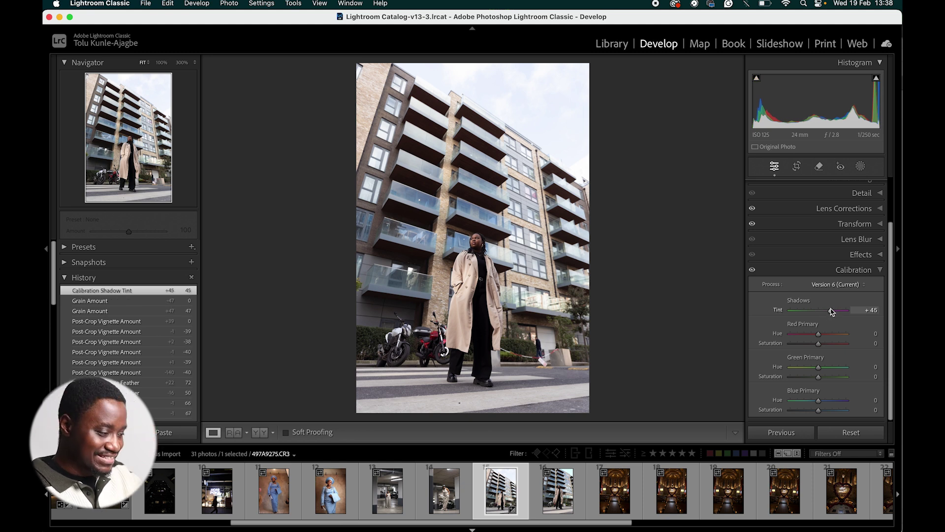
left_click_drag(831, 312, 819, 332)
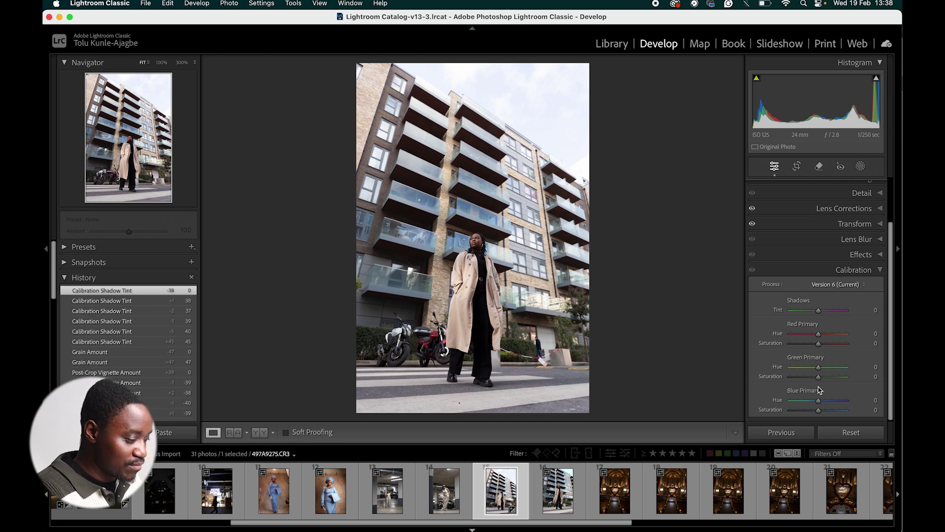
mouse_move(817, 336)
left_mouse_down()
mouse_move(801, 337)
mouse_move(838, 337)
mouse_move(799, 337)
mouse_move(839, 337)
mouse_move(792, 340)
mouse_move(813, 347)
mouse_move(831, 335)
left_mouse_up()
left_click_drag(818, 367, 838, 370)
left_click(589, 314)
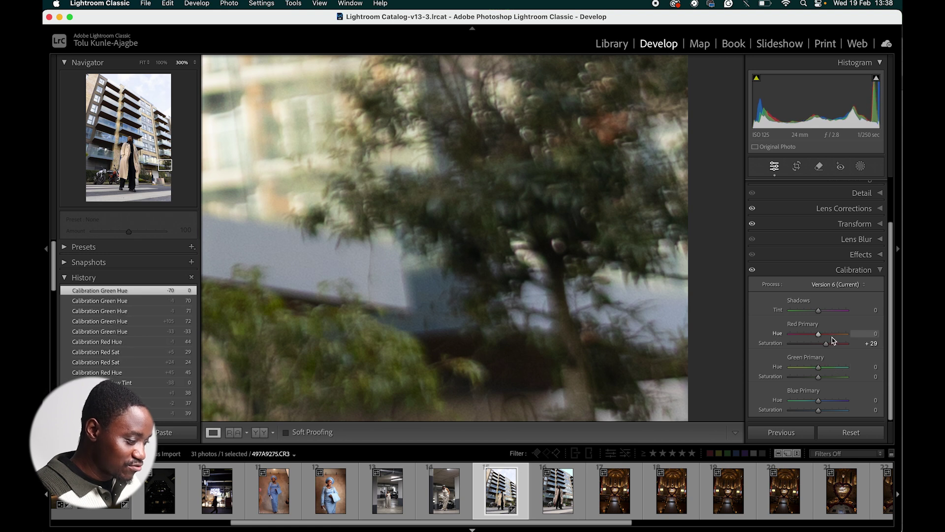
Try lowering the red primary saturation to +12, reset it to 0, collapse the Calibration settings and fit the whole photo in view
left_click_drag(827, 347, 826, 346)
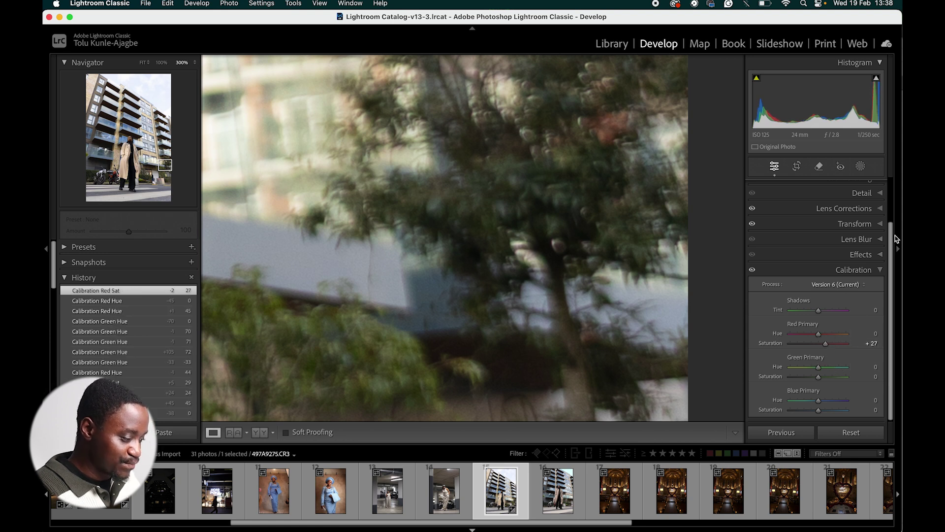
scroll(890, 242, "up", 3)
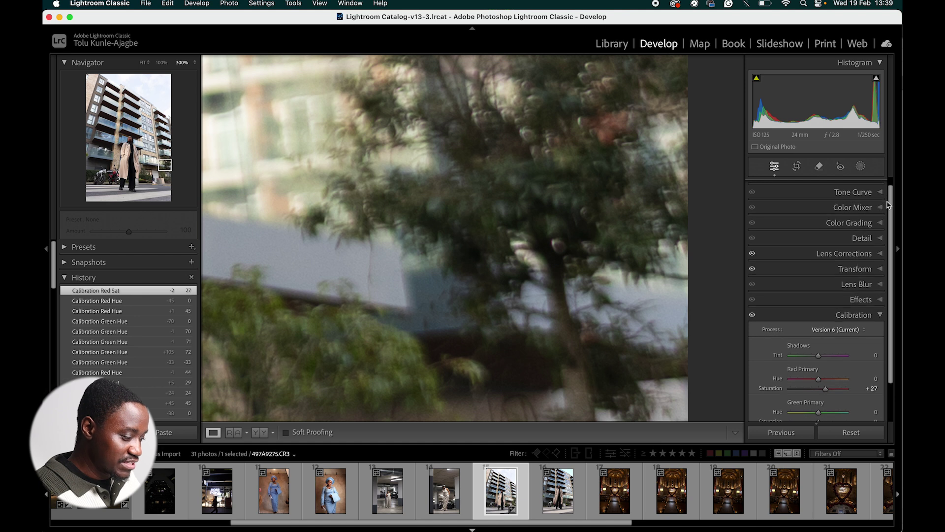
scroll(839, 325, "down", 3)
left_click_drag(826, 344, 823, 347)
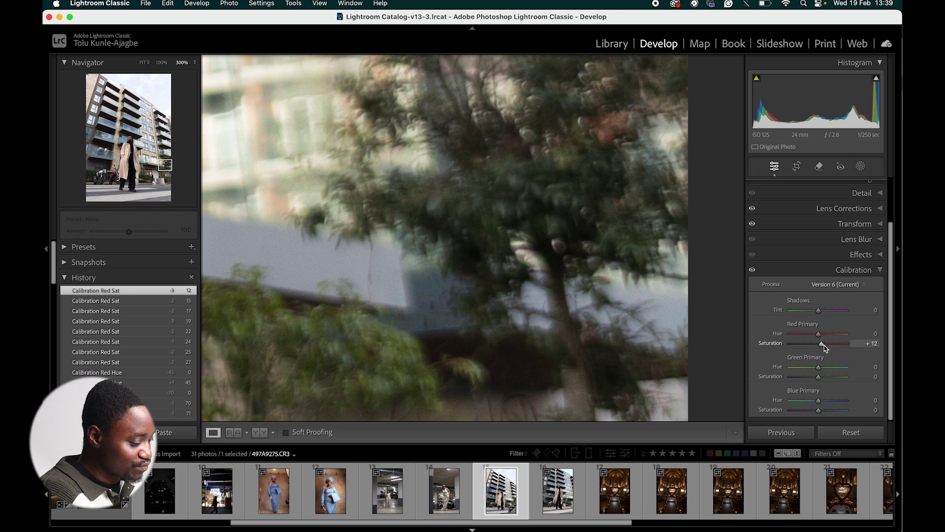
left_click(853, 271)
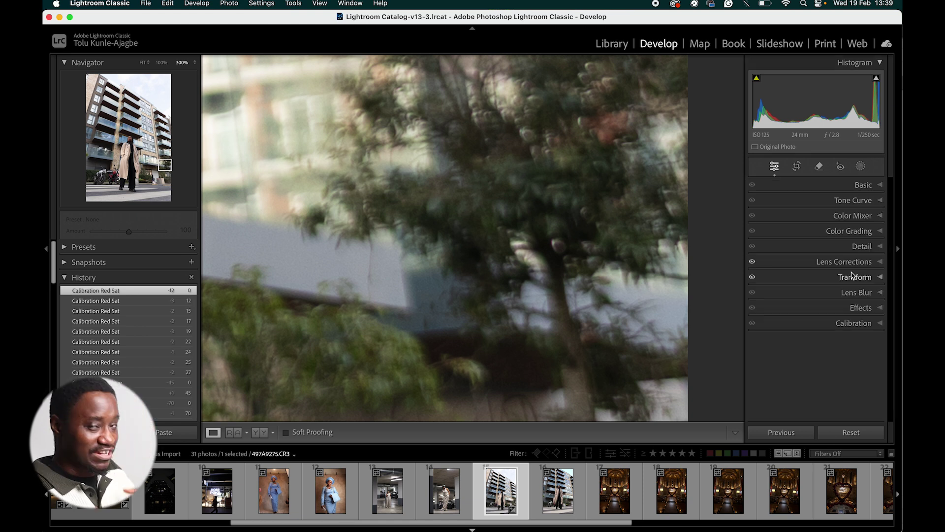
left_click(841, 323)
scroll(876, 315, "up", 1)
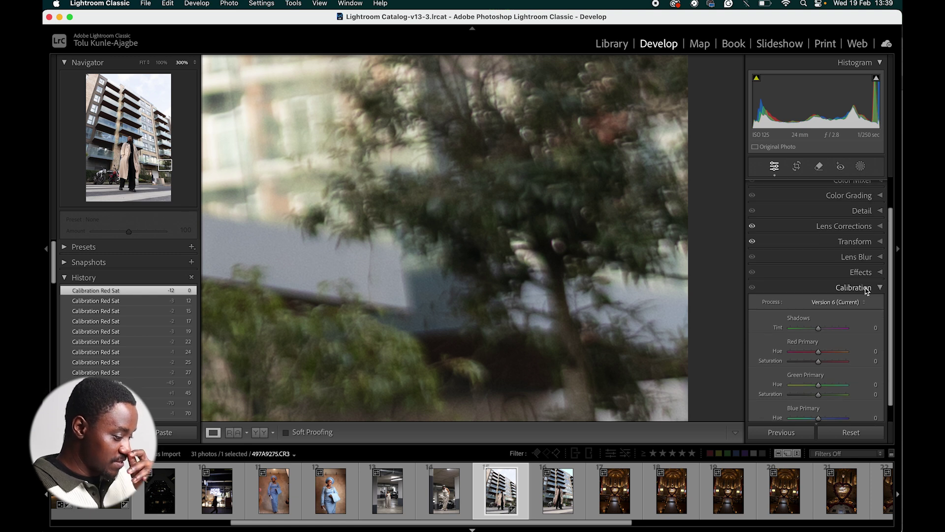
left_click(865, 289)
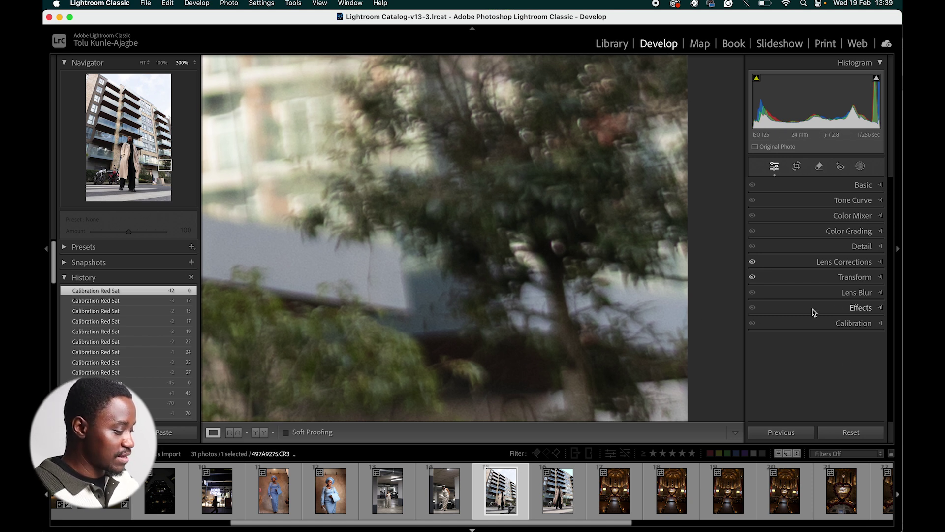
left_click(584, 344)
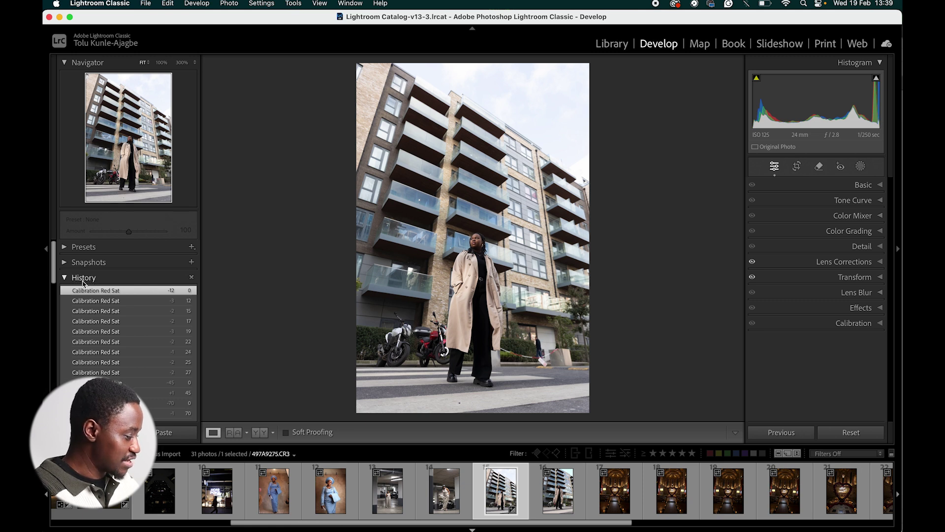
Look through the photo's edit history and revert it to the early Remove Chromatic Aberration: No state
scroll(54, 285, "down", 2)
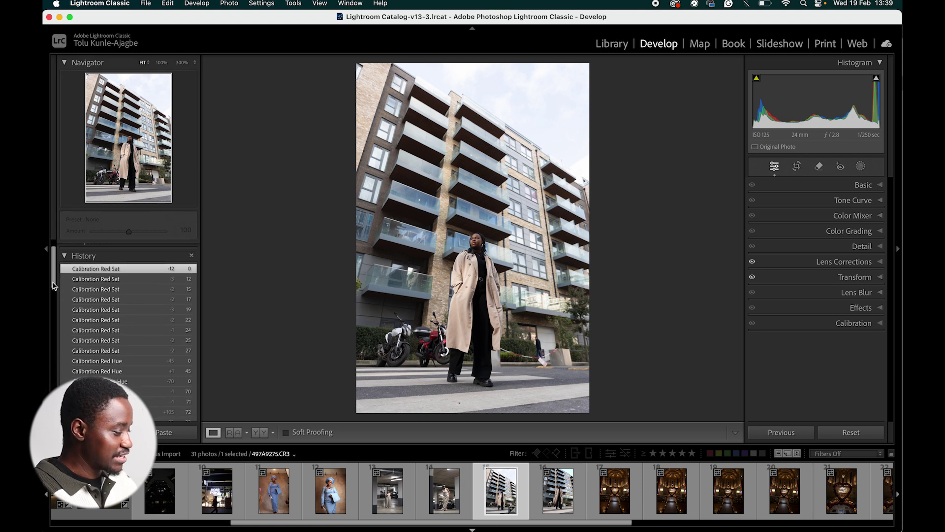
scroll(54, 286, "down", 5)
left_click_drag(60, 308, 60, 280)
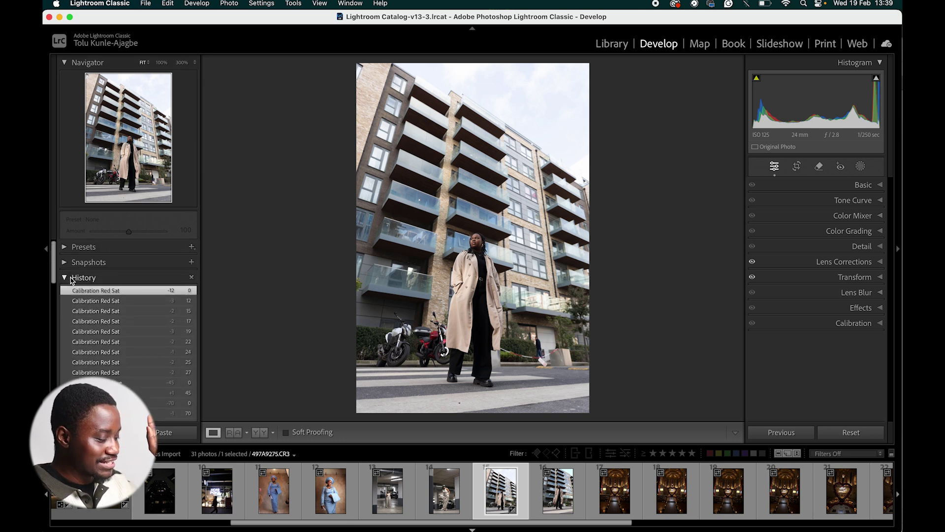
left_click_drag(56, 280, 58, 414)
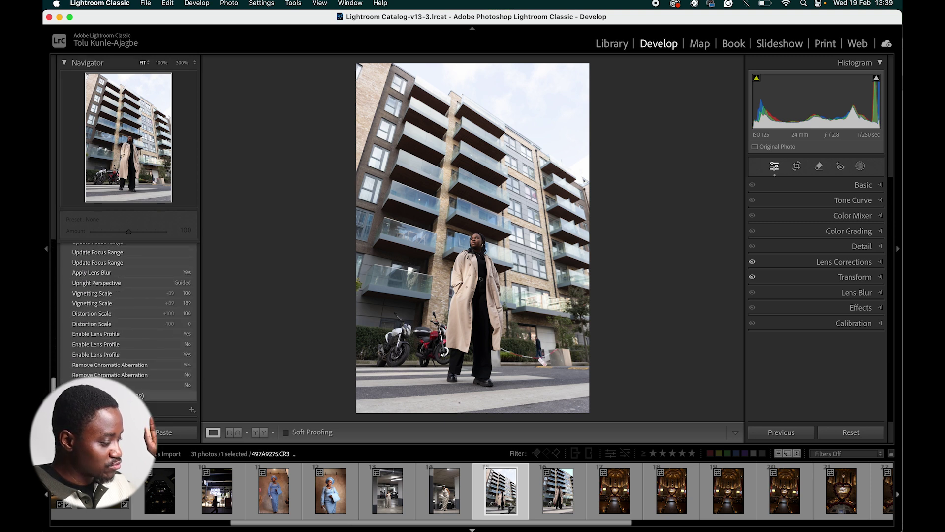
left_click(94, 385)
left_click(97, 355)
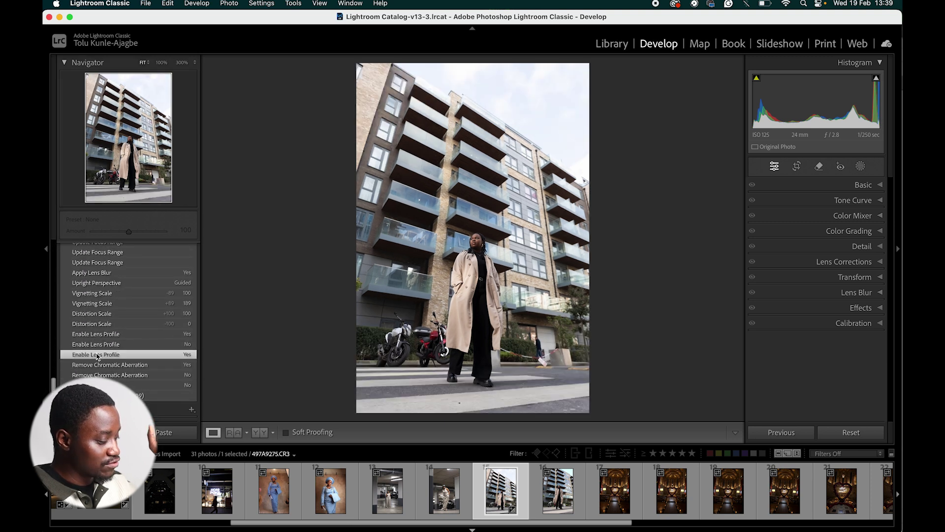
left_click(105, 365)
left_click(108, 376)
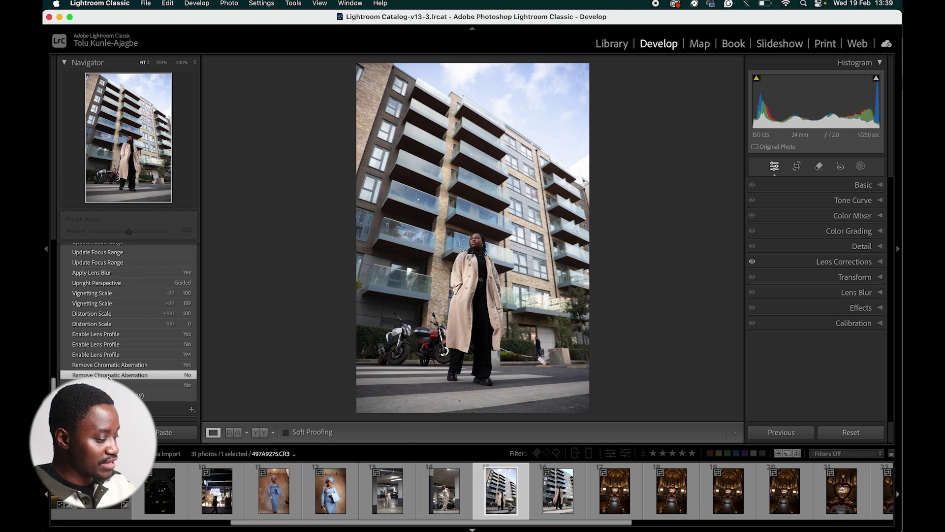
Expand the Basic settings, try an exposure of +1.75 on the reverted photo, and undo the exposure change
left_click(846, 186)
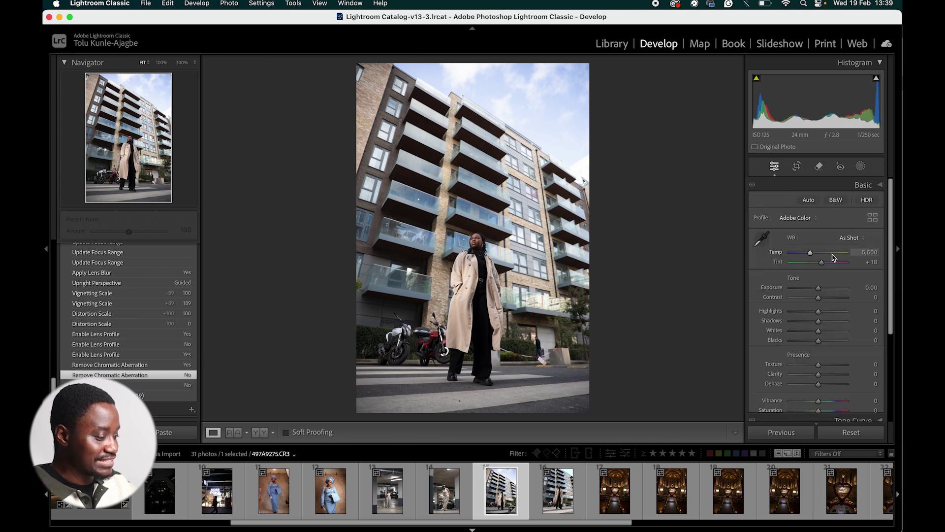
left_click_drag(820, 289, 830, 289)
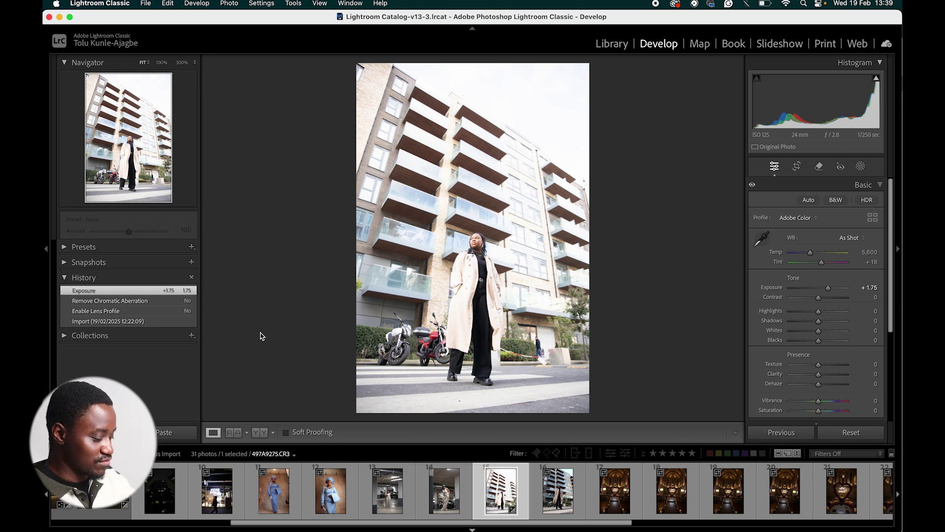
key("super+z")
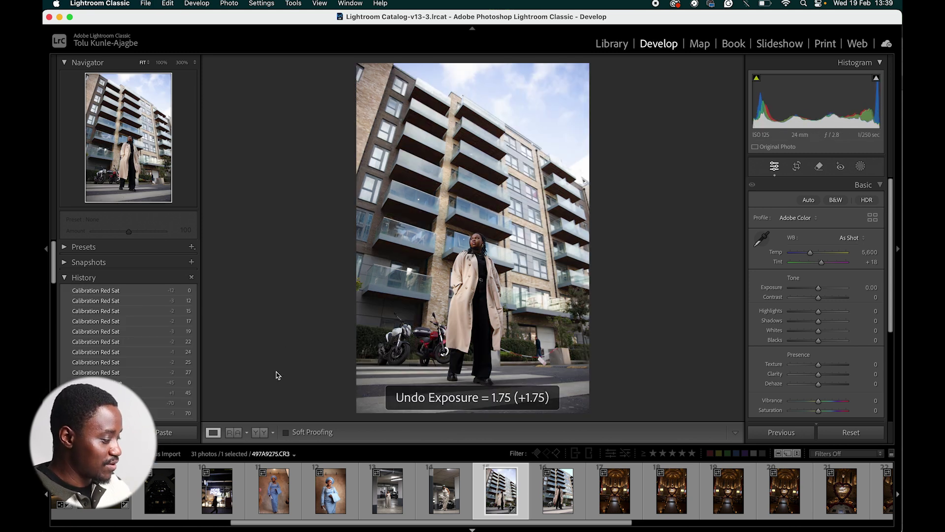
Look through the restored edit history from its latest to its earliest states and collapse the History list
left_click_drag(56, 280, 74, 409)
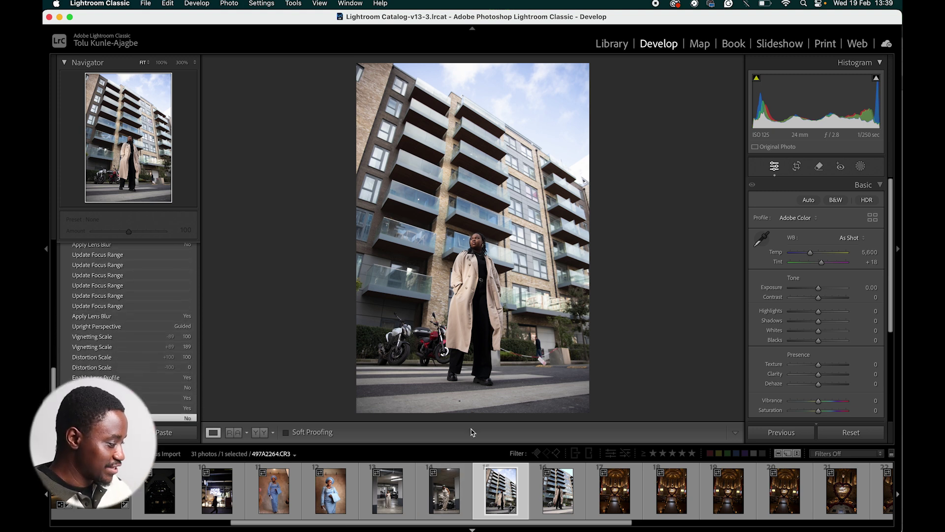
left_click_drag(52, 379, 52, 249)
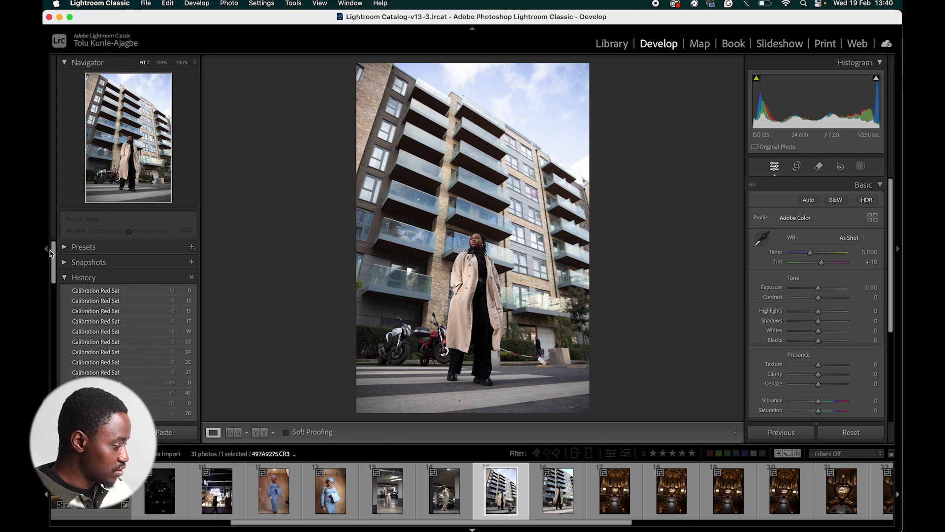
left_click(83, 277)
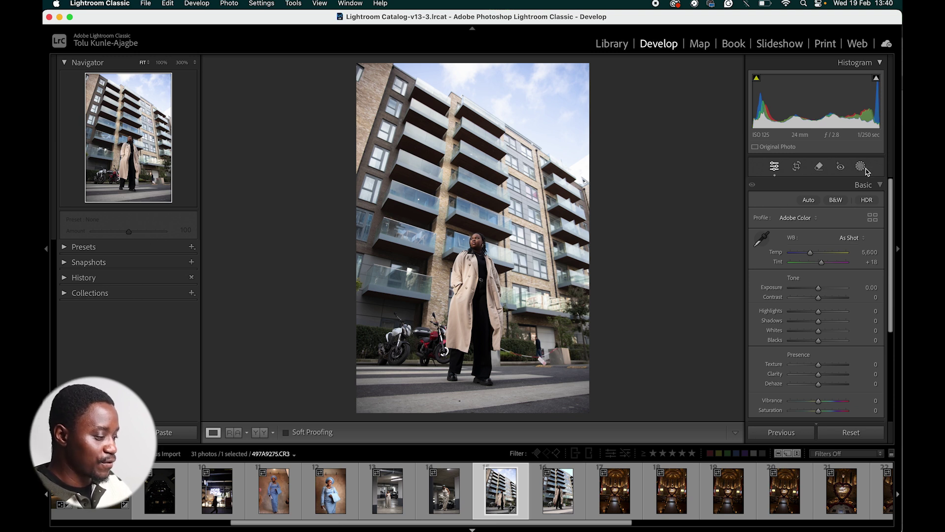
Open photo 497A9830.CR3 of the woman sitting on the bench and activate the Crop & Straighten tool
left_click_drag(506, 520, 327, 522)
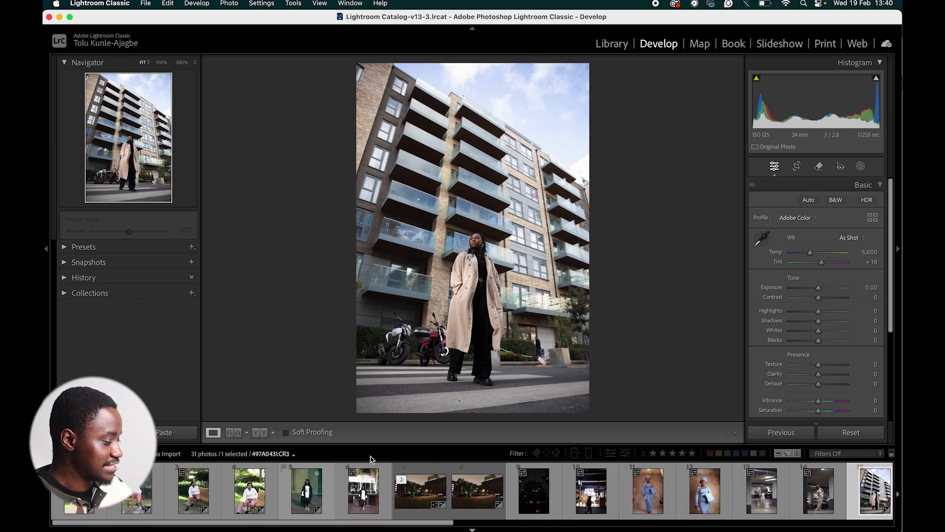
left_click(202, 492)
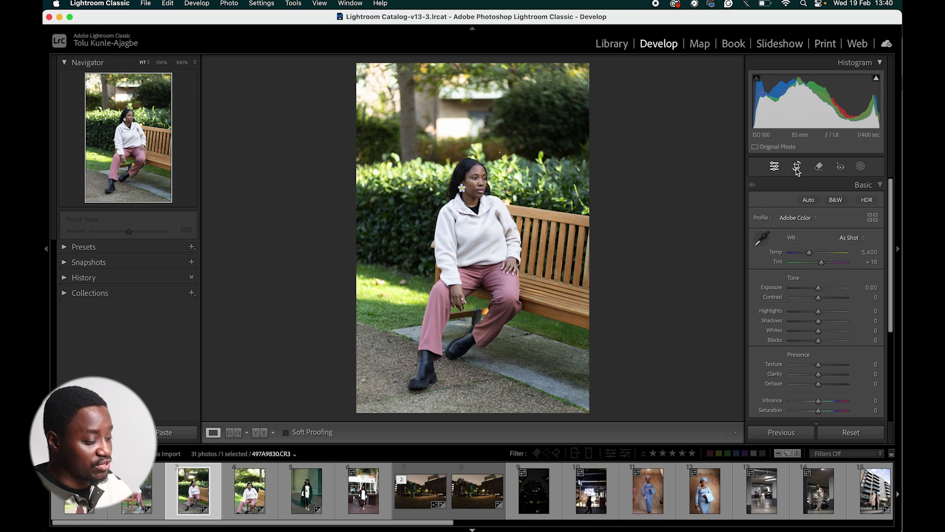
left_click(797, 167)
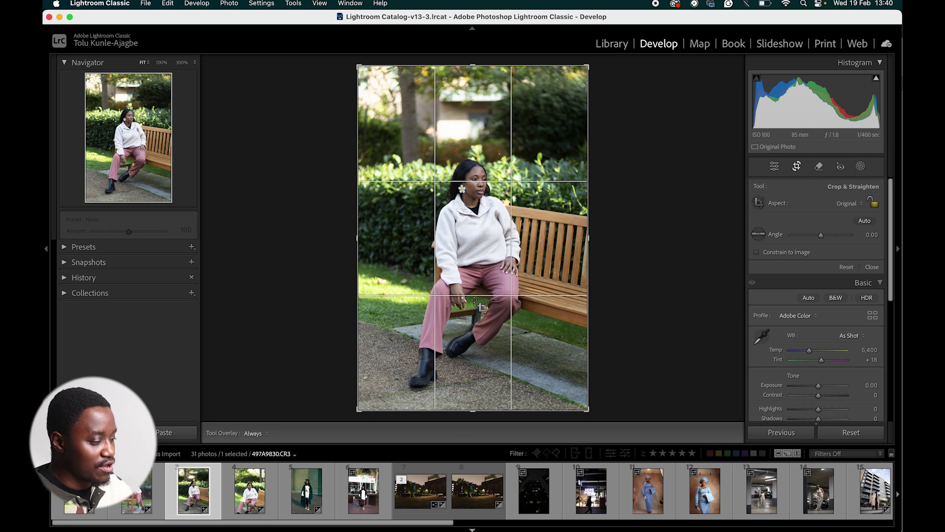
left_click(798, 168)
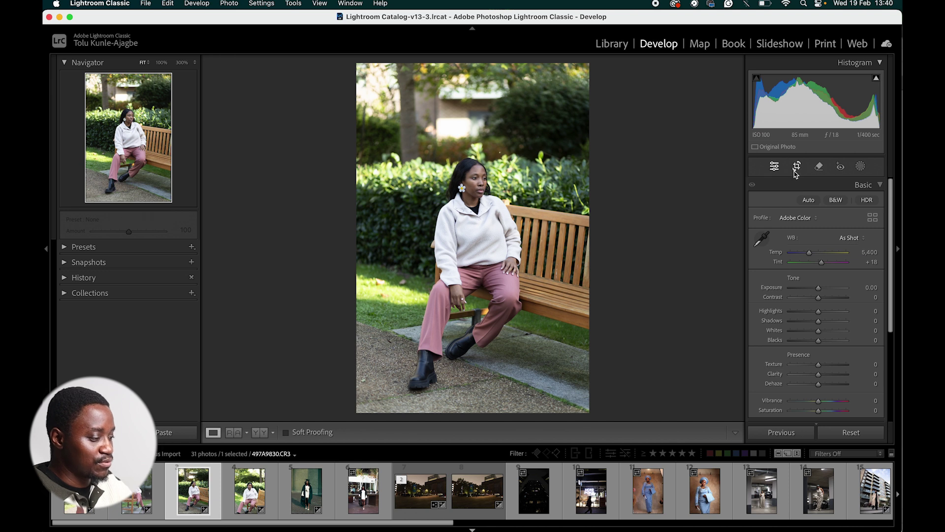
left_click(797, 167)
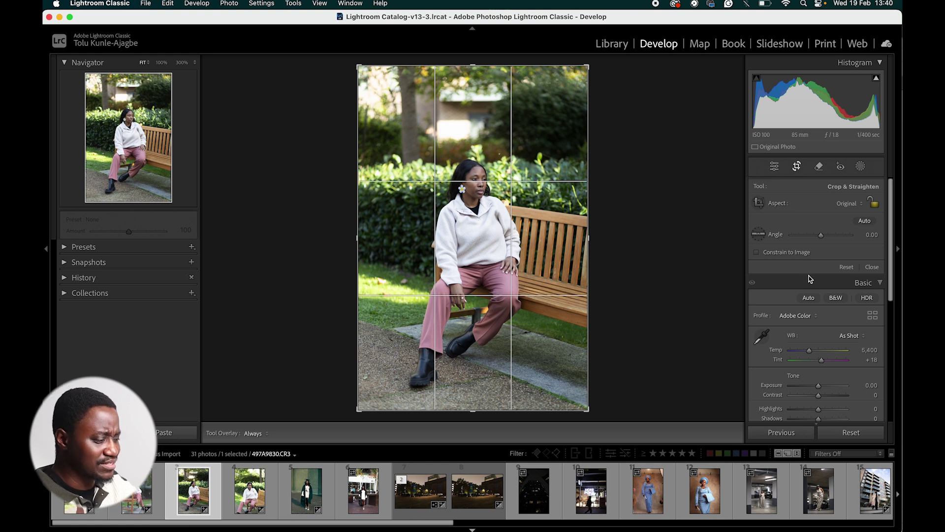
Cycle the crop guide overlay through the available grids, diagonals, triangles and other compositions, and return to the rule-of-thirds grid
key("o")
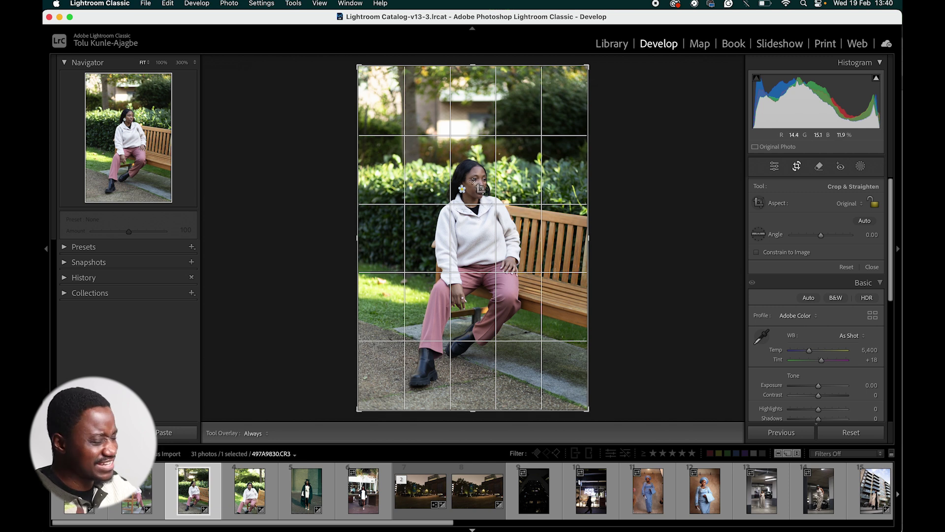
key("o")
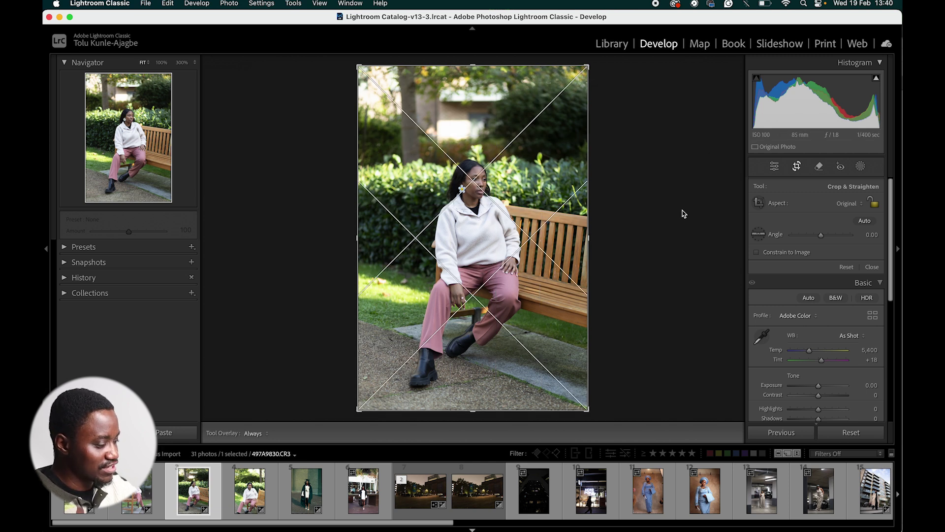
key("o")
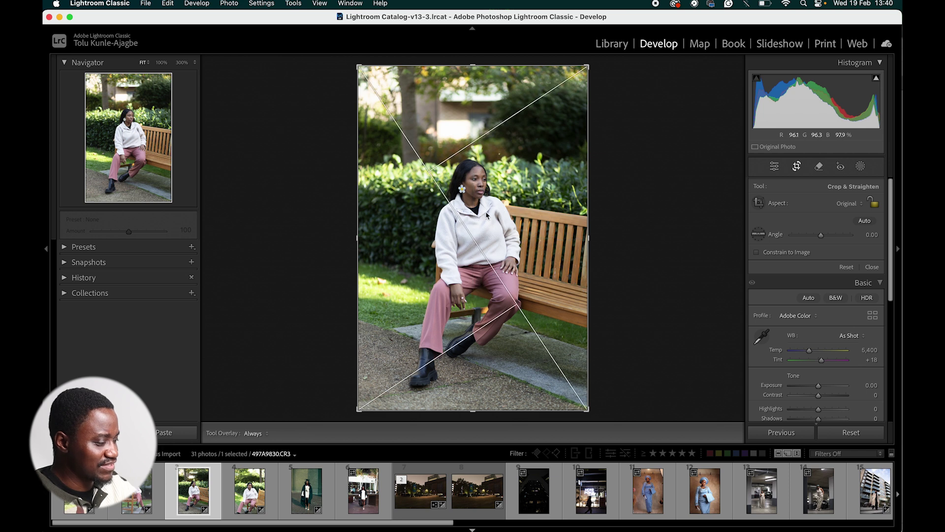
key("shift+o")
key("o")
key("o")
key("o")
key("o")
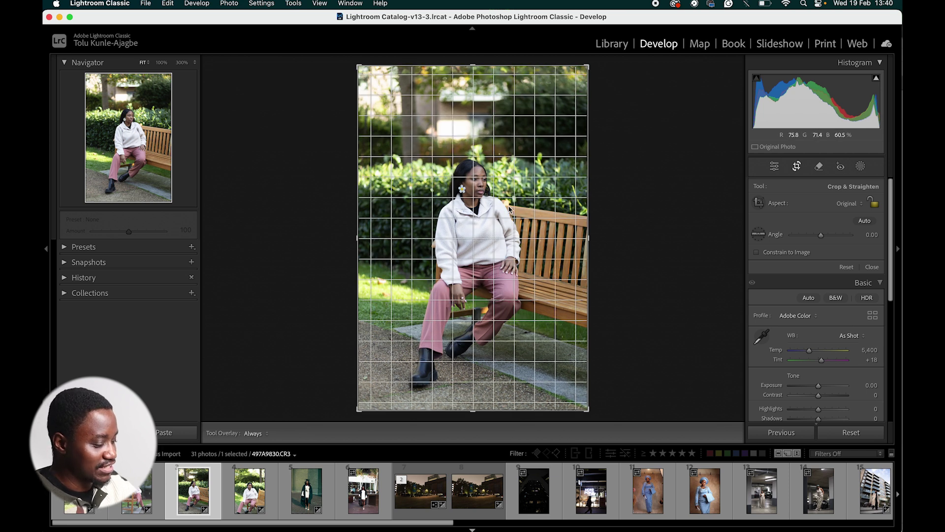
key("o")
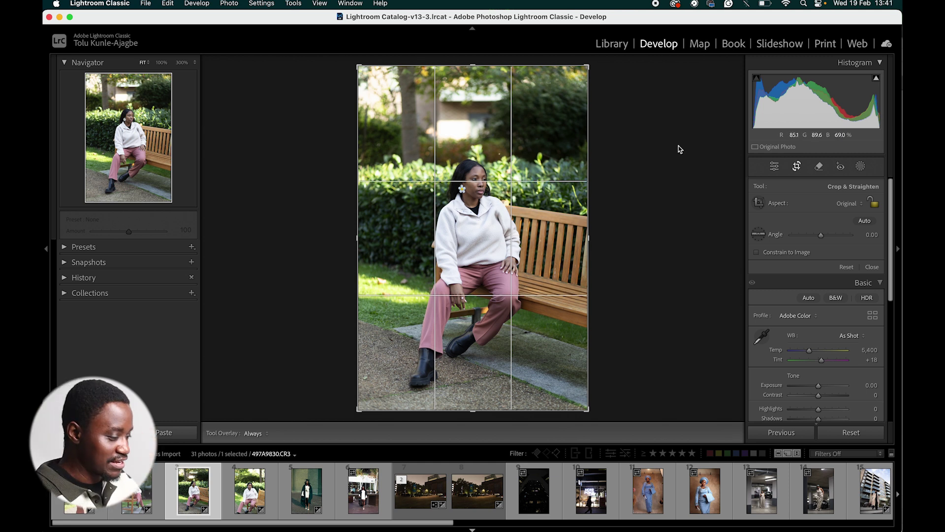
Set the crop aspect ratio to 1 x 1 and reposition the photo of the woman within the square frame
left_click(851, 209)
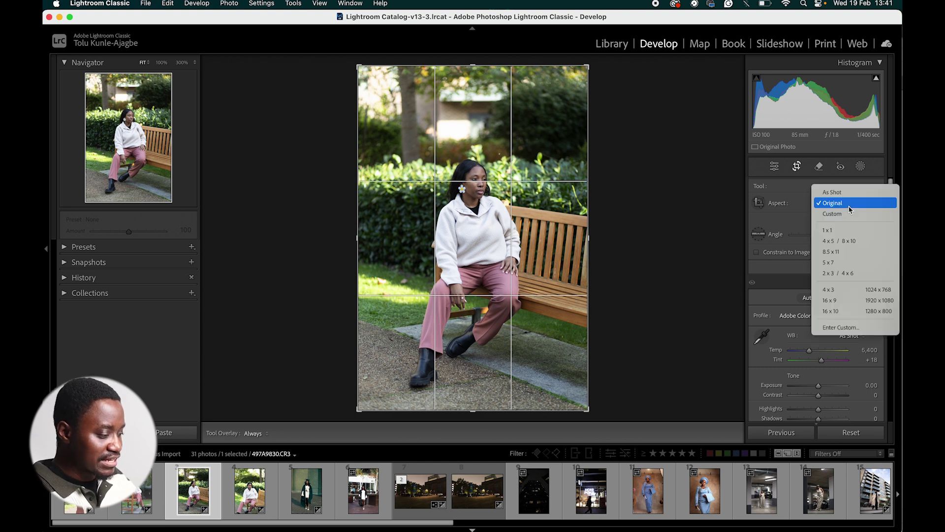
left_click(845, 209)
left_click(847, 208)
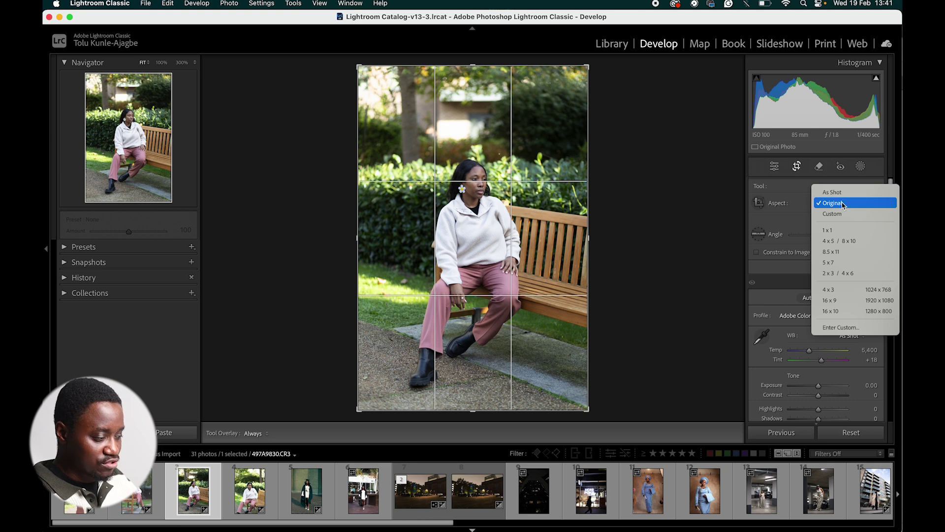
left_click(838, 230)
left_click_drag(516, 259, 515, 248)
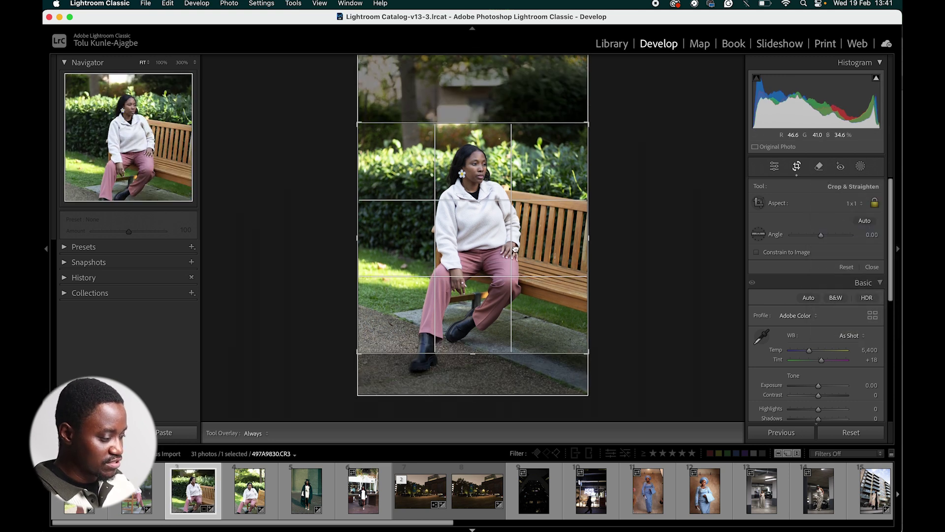
Set the crop aspect ratio to 4 x 5 / 8 x 10, make the frame portrait around the seated woman, and apply the crop
left_click(859, 208)
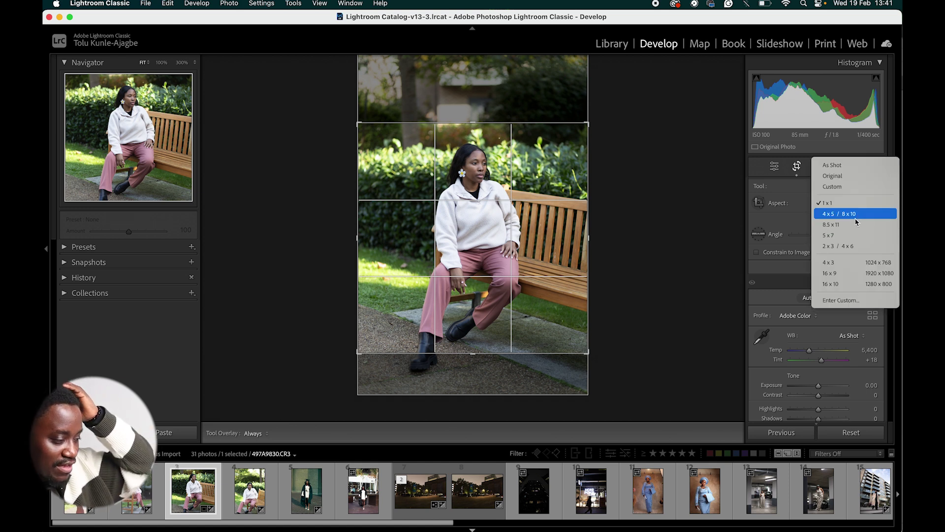
left_click(843, 220)
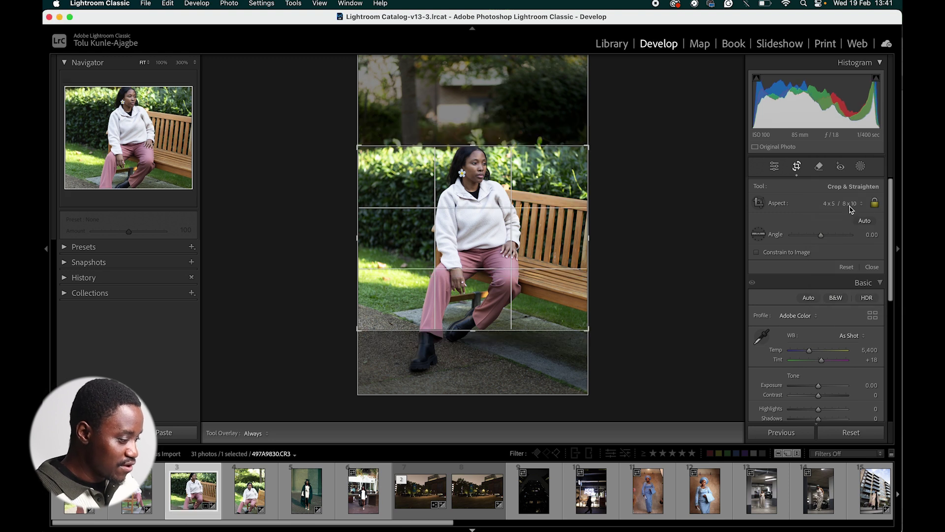
left_click_drag(587, 146, 588, 78)
left_click_drag(525, 227, 511, 177)
key("Return")
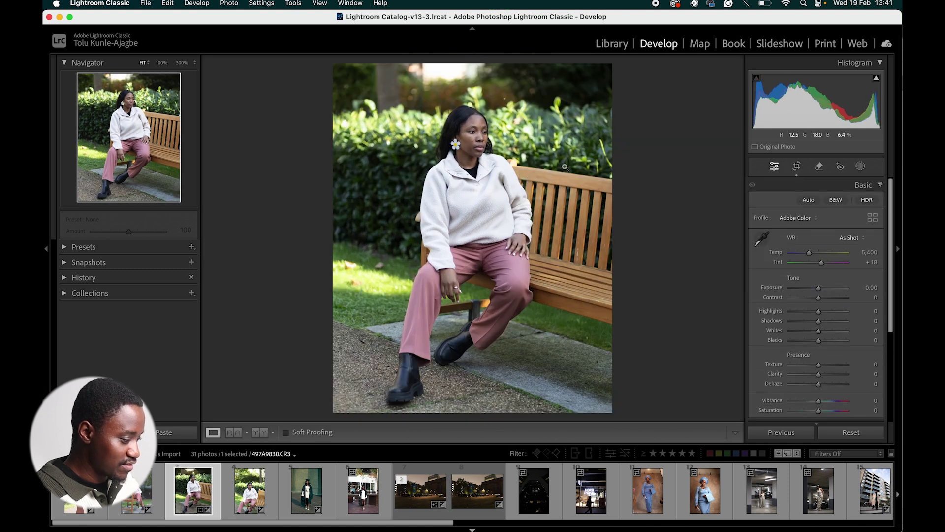
Reopen the crop, view the custom aspect ratio entry, cancel it, and keep the 4 x 5 / 8 x 10 ratio
left_click(796, 166)
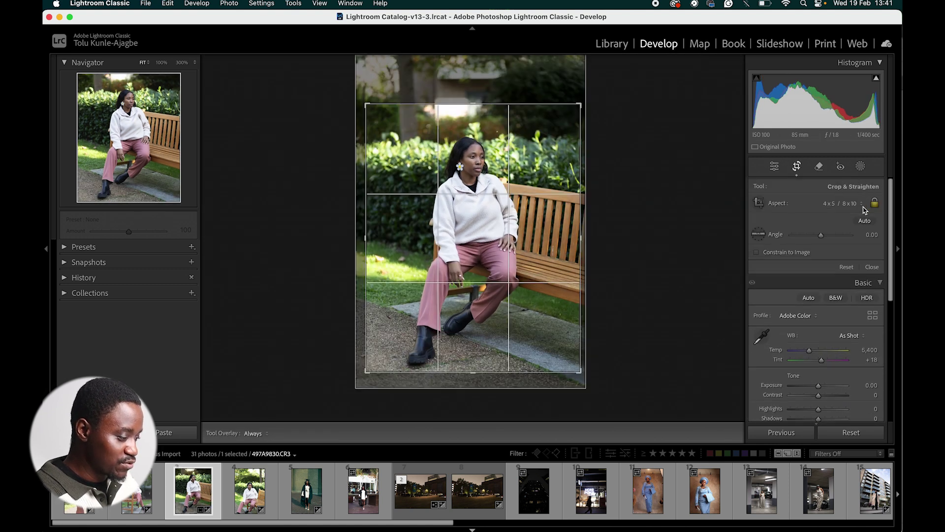
left_click(862, 205)
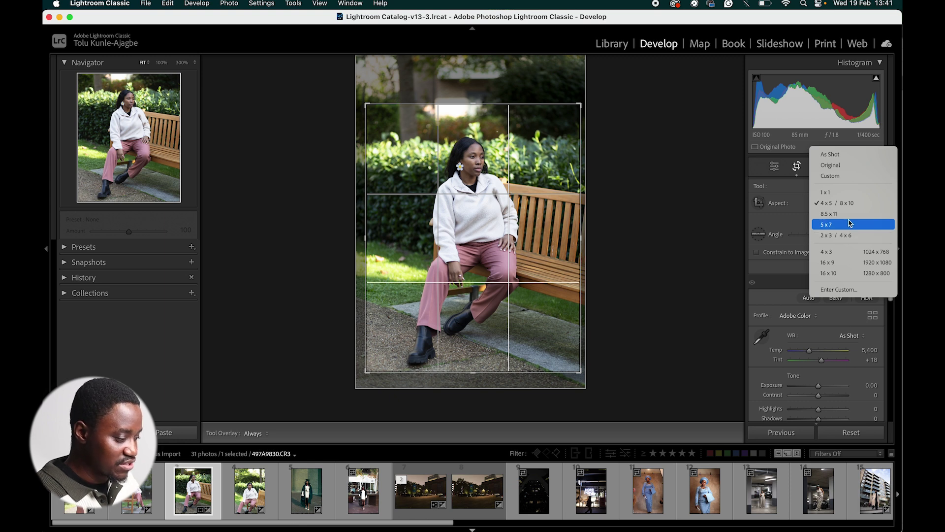
left_click(848, 290)
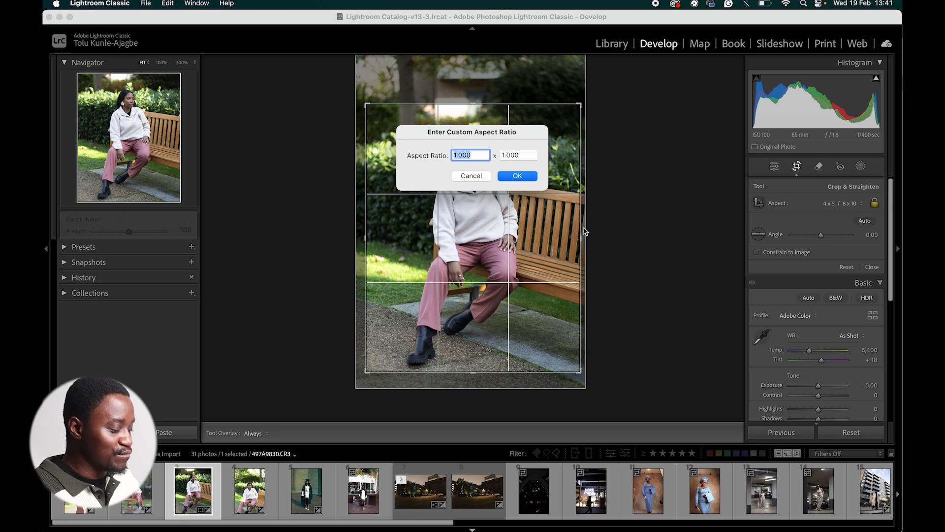
left_click(470, 176)
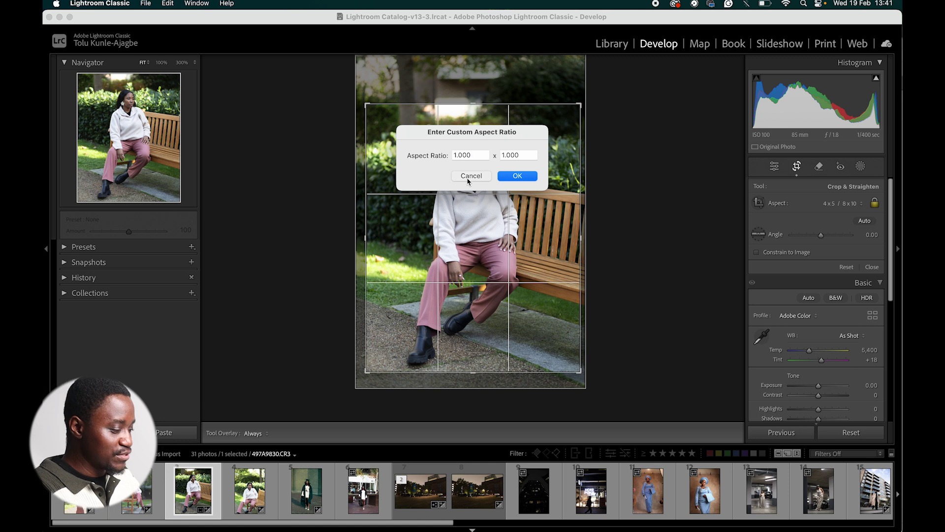
left_click(854, 206)
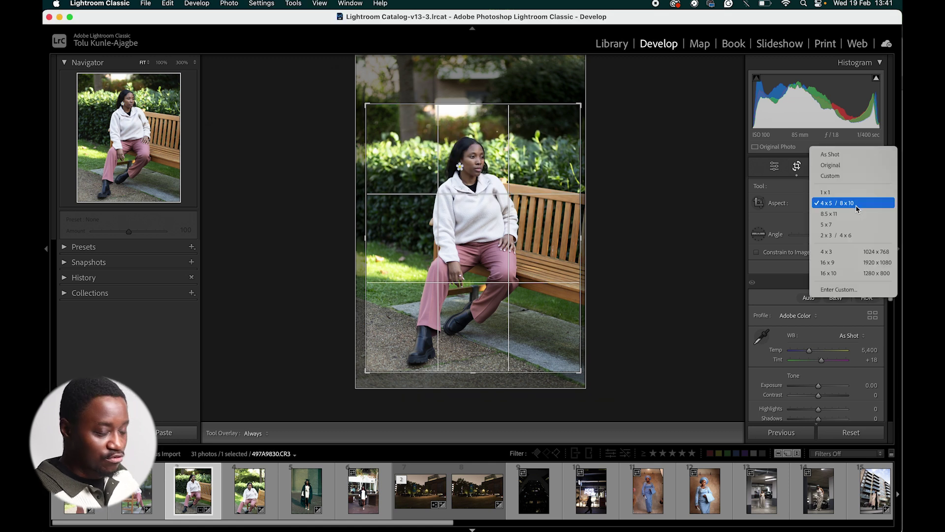
left_click(838, 203)
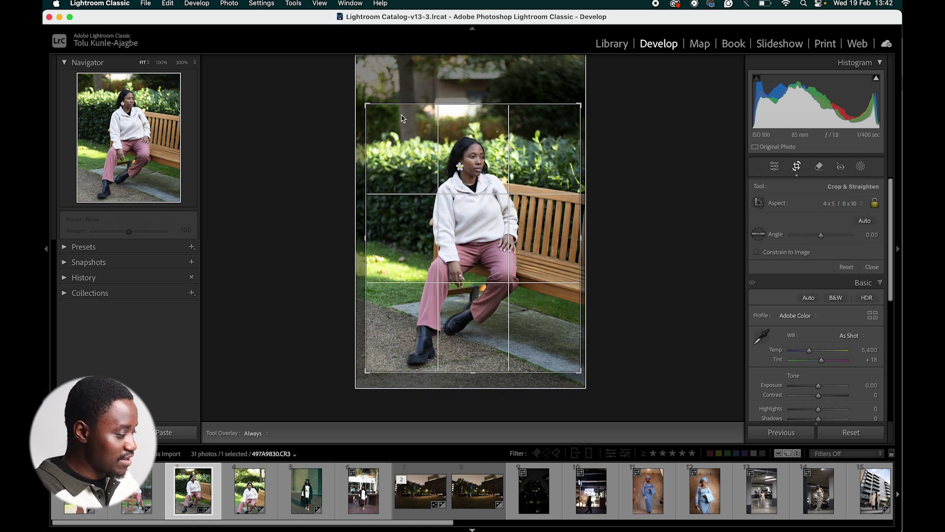
Enlarge the 4 x 5 crop to the photo's full width, reposition the woman in the frame, and apply it
left_click_drag(368, 107, 340, 84)
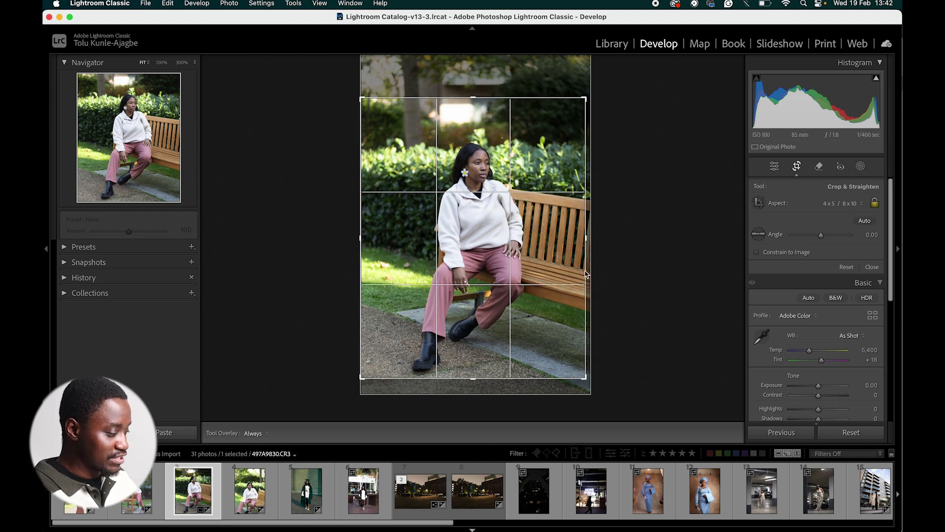
left_click_drag(586, 273, 597, 274)
left_click_drag(530, 291, 531, 284)
key("Return")
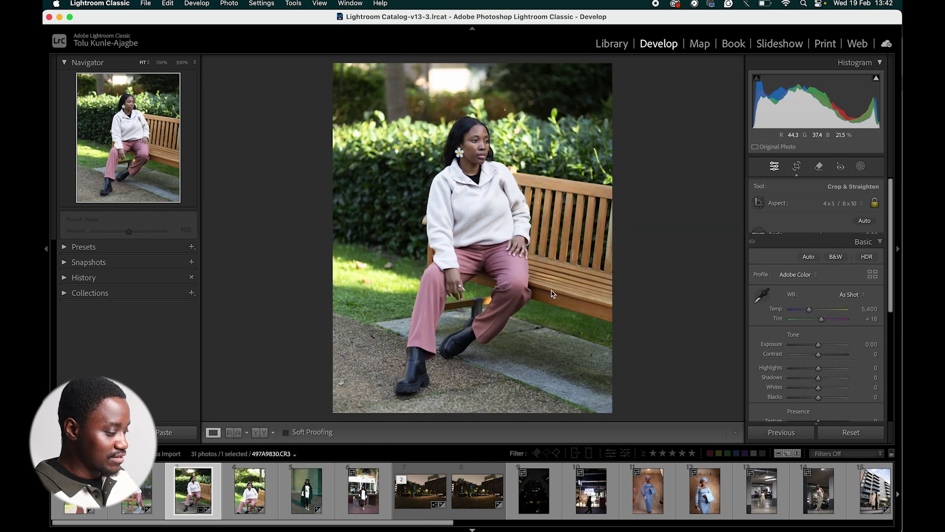
Switch to photo 497A0483.CR3 of the standing graduate, straighten it to an angle of -1.00, and close the crop tool
left_click(798, 166)
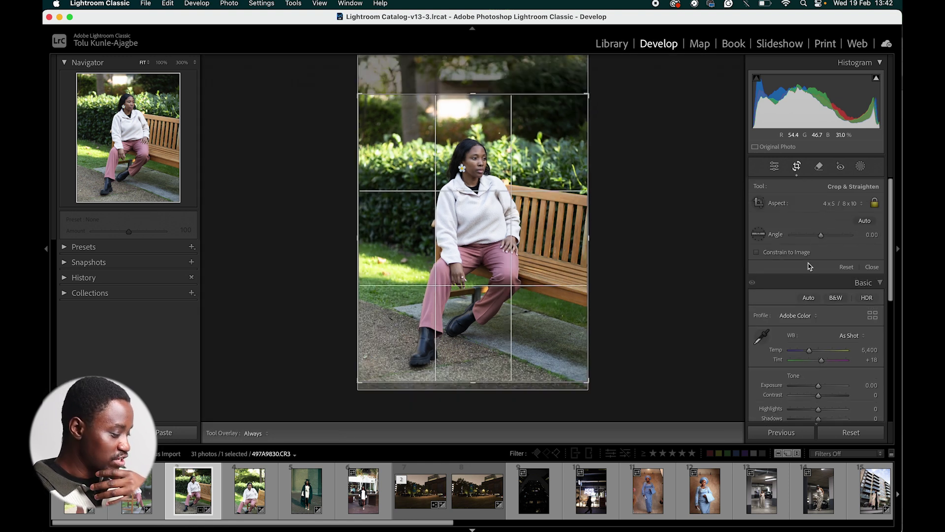
left_click(320, 492)
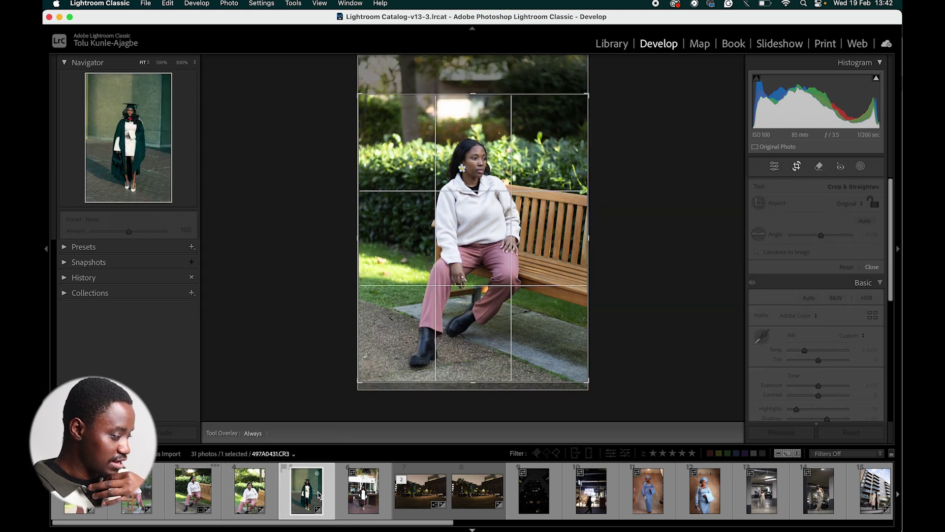
left_click(351, 499)
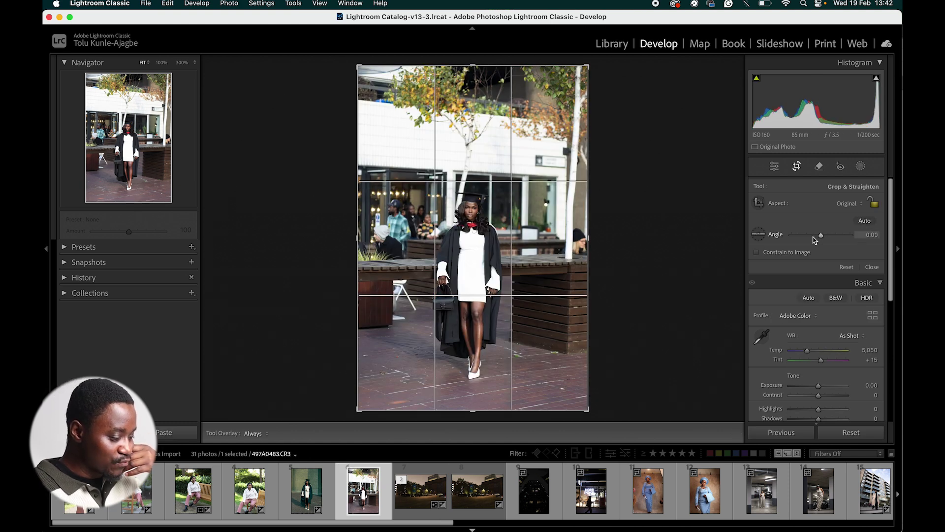
left_click_drag(820, 239, 817, 235)
left_click(865, 221)
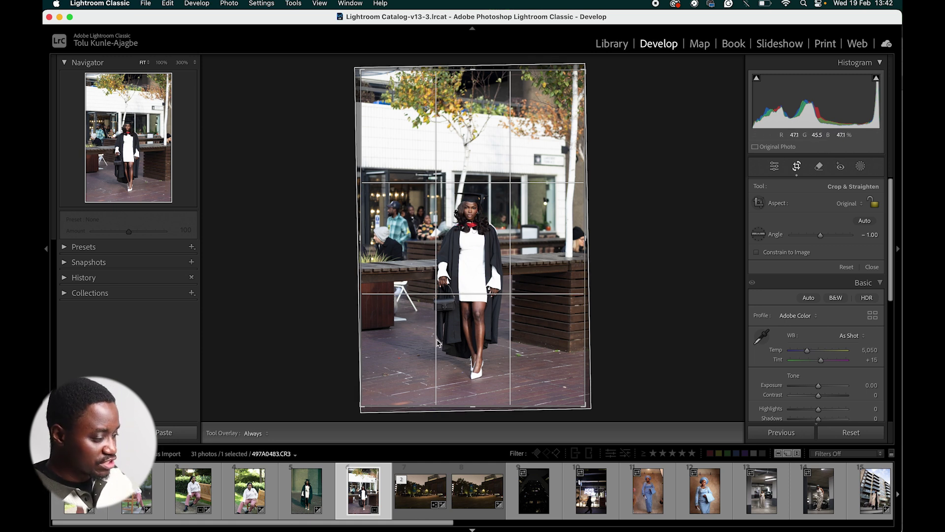
left_click(872, 266)
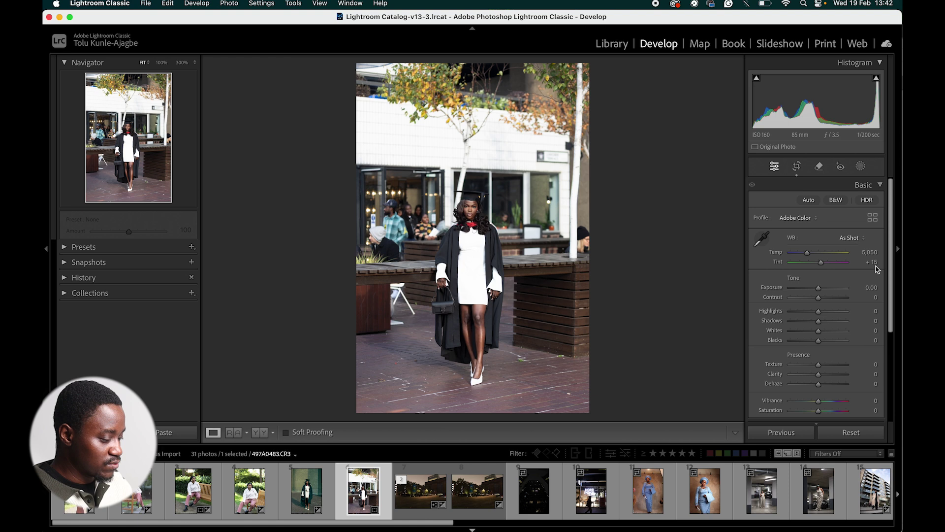
With the generative AI Remove tool at brush size 16, mask the person at the right edge and the people by the left window
left_click(820, 168)
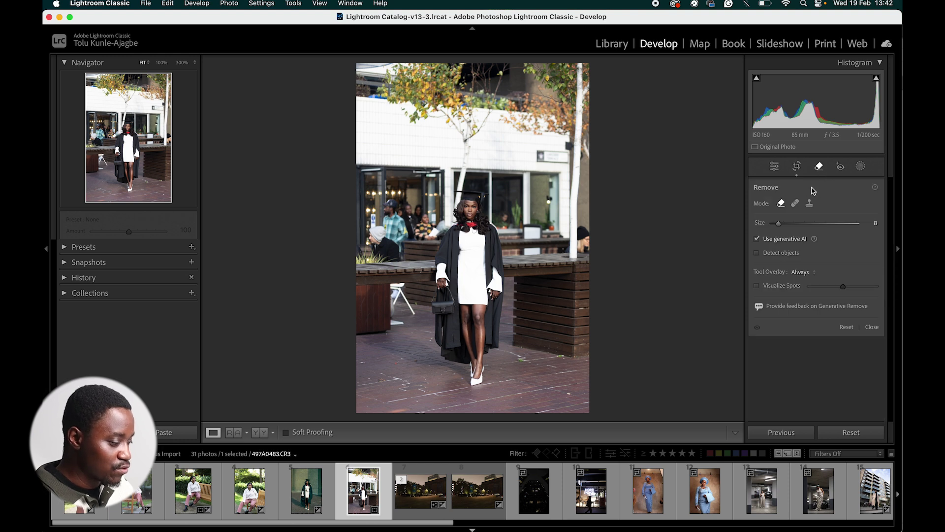
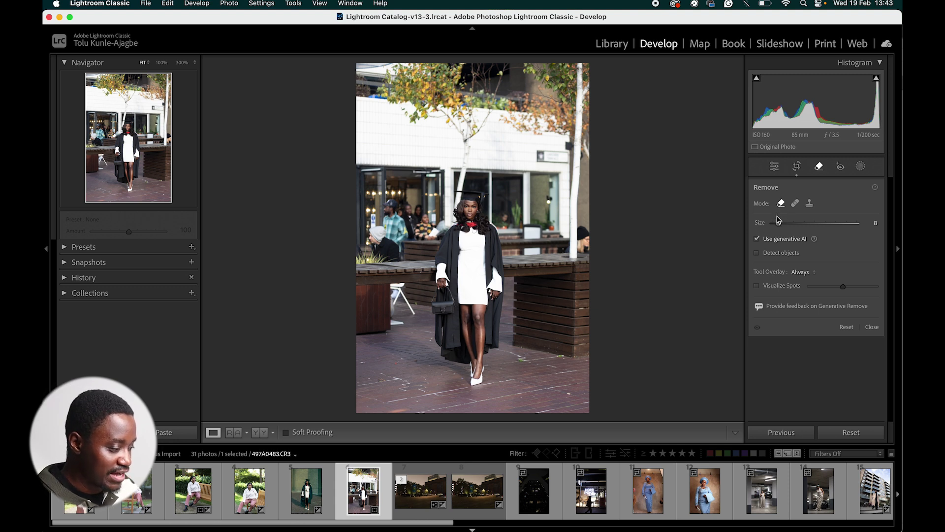
left_click(767, 240)
scroll(692, 217, "up", 8)
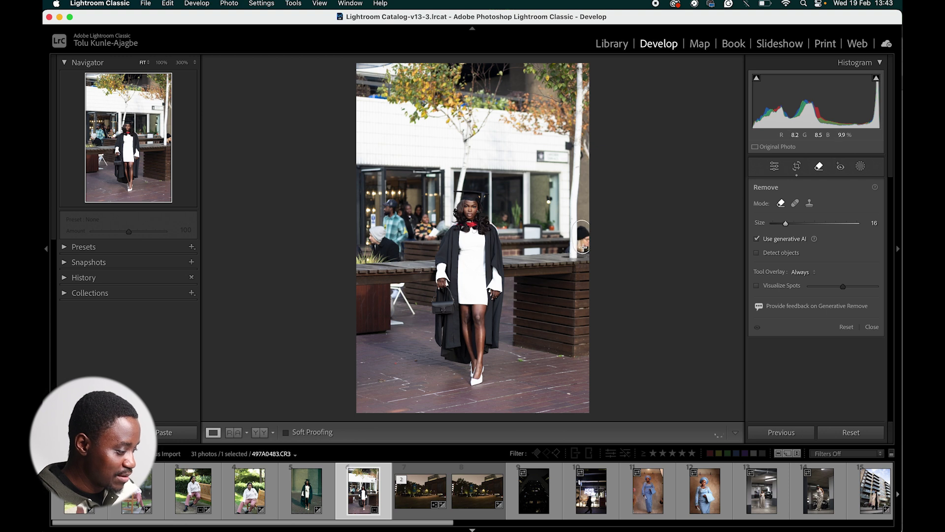
left_click_drag(586, 240, 582, 254)
mouse_move(429, 222)
left_mouse_down()
mouse_move(388, 261)
mouse_move(378, 239)
mouse_move(387, 213)
mouse_move(399, 206)
mouse_move(417, 216)
mouse_move(400, 233)
left_mouse_up()
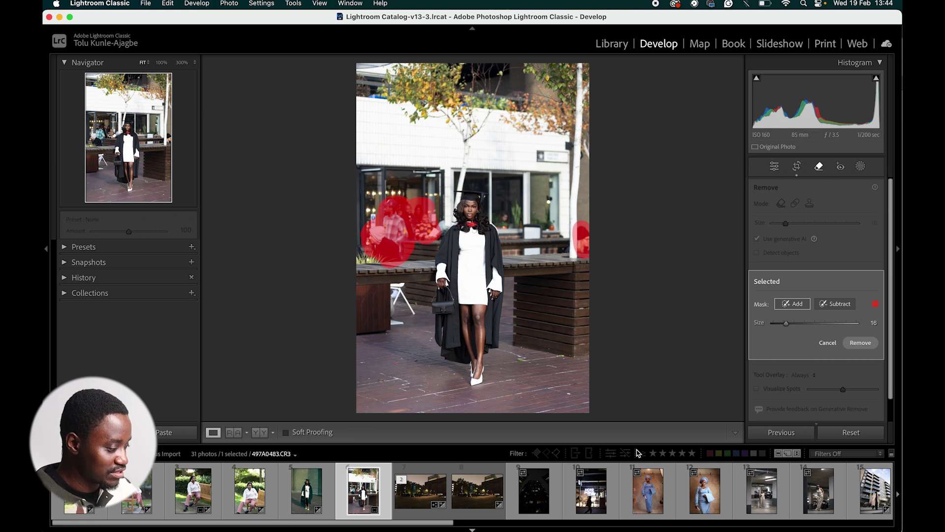
Subtract the person at the photo's right edge from the removal mask and paint that person back in
left_click(835, 304)
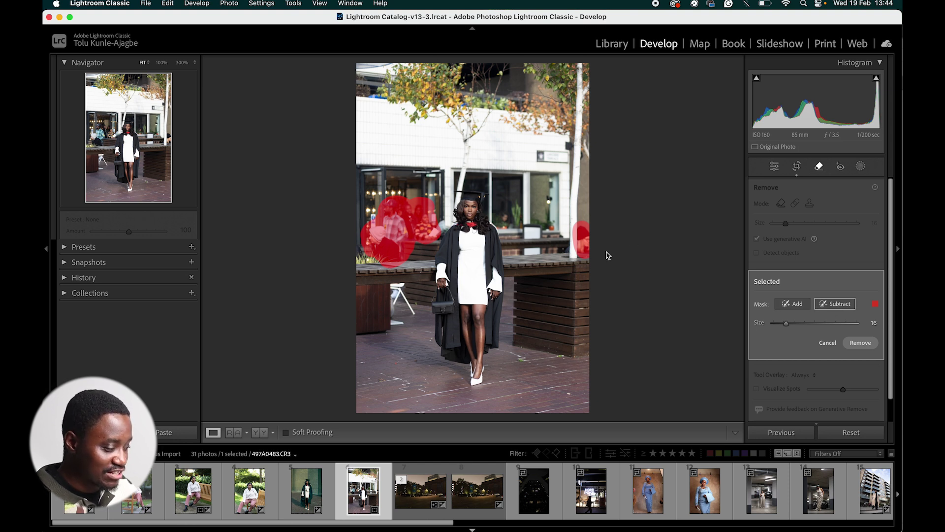
left_click_drag(577, 219, 583, 244)
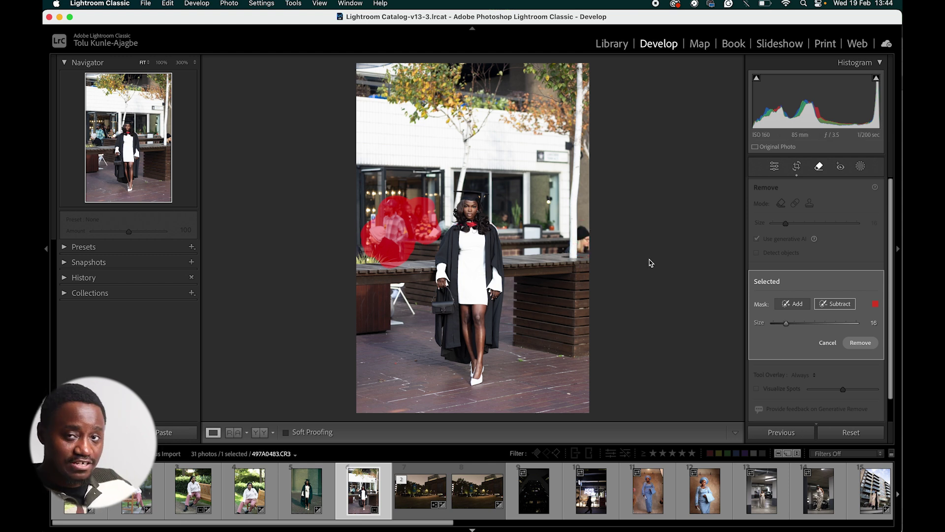
left_click(798, 308)
mouse_move(585, 246)
left_mouse_down()
mouse_move(581, 231)
mouse_move(591, 240)
left_mouse_up()
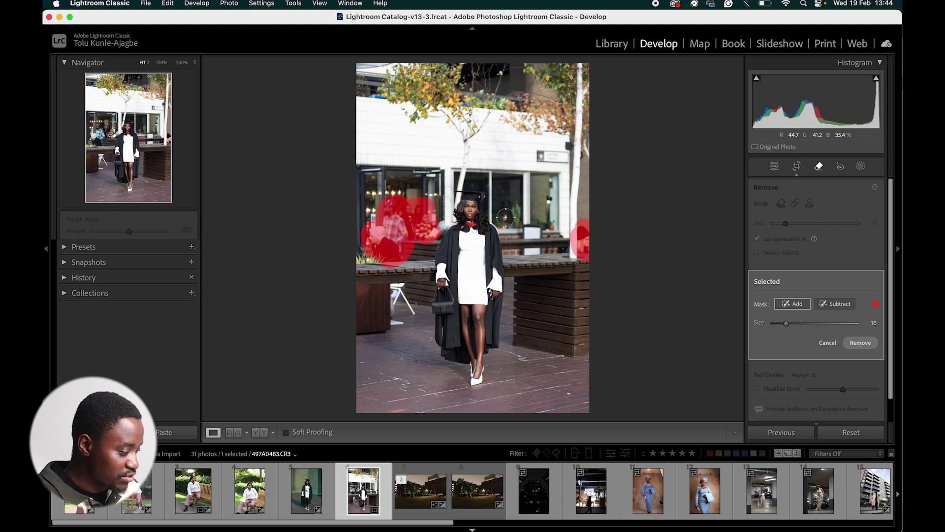
Add the face in the window beside the graduate's head to the mask and generate the removal of all masked people
left_click(506, 217)
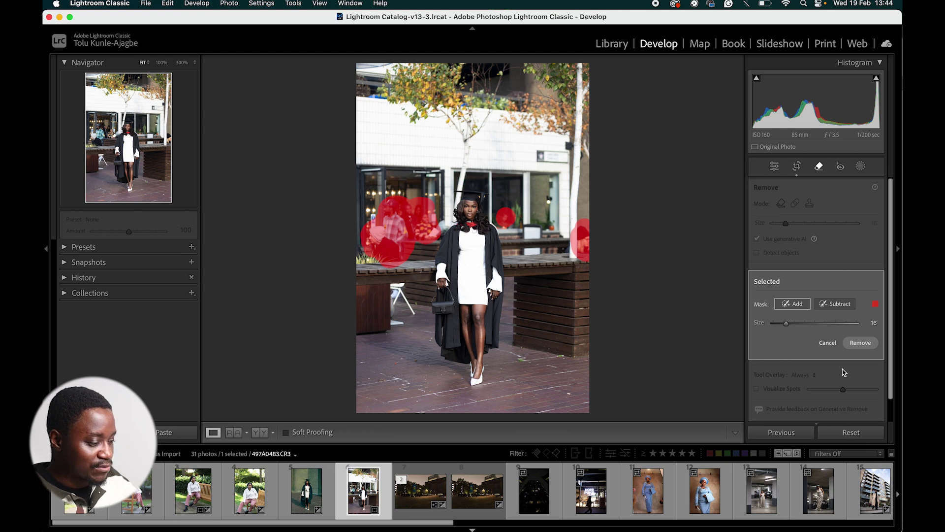
left_click(862, 344)
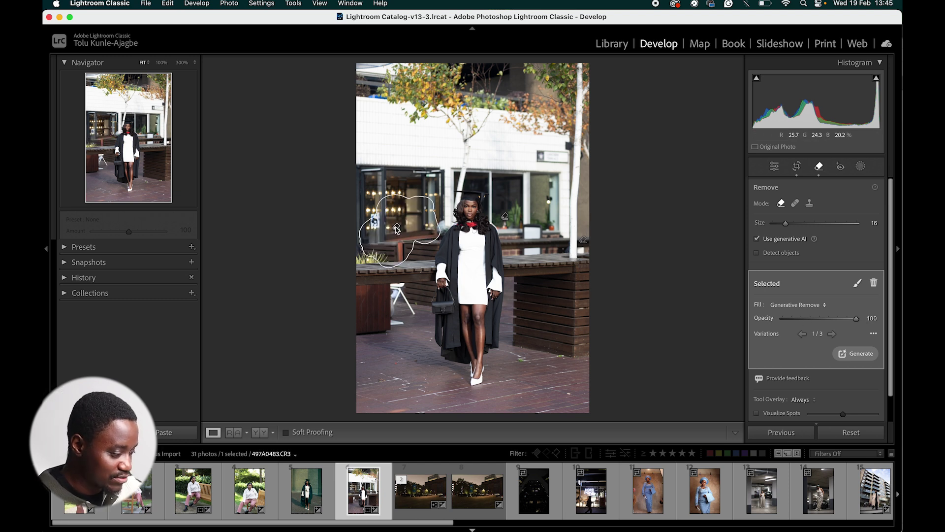
Compare generated variations for the left group and, up close, for the spot beside the graduate, choosing variation 3 of 3 for that spot
left_click(832, 334)
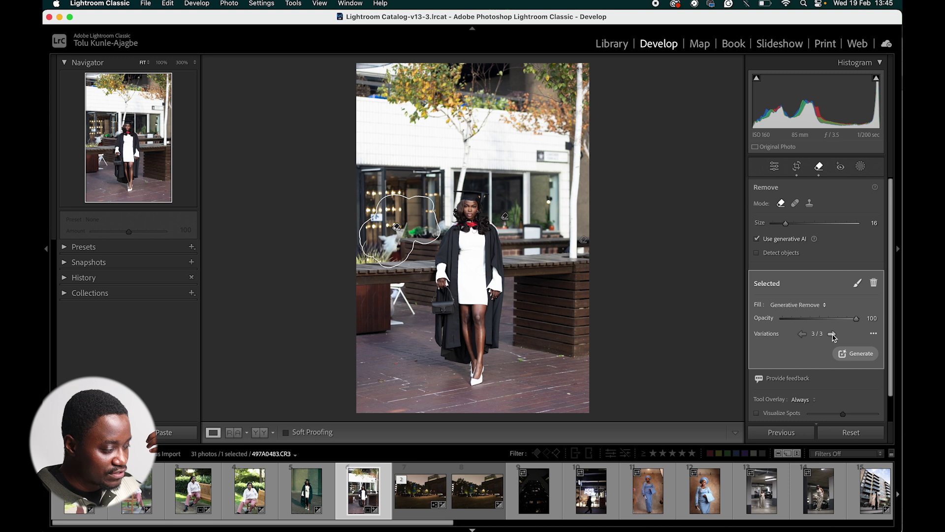
left_click(803, 335)
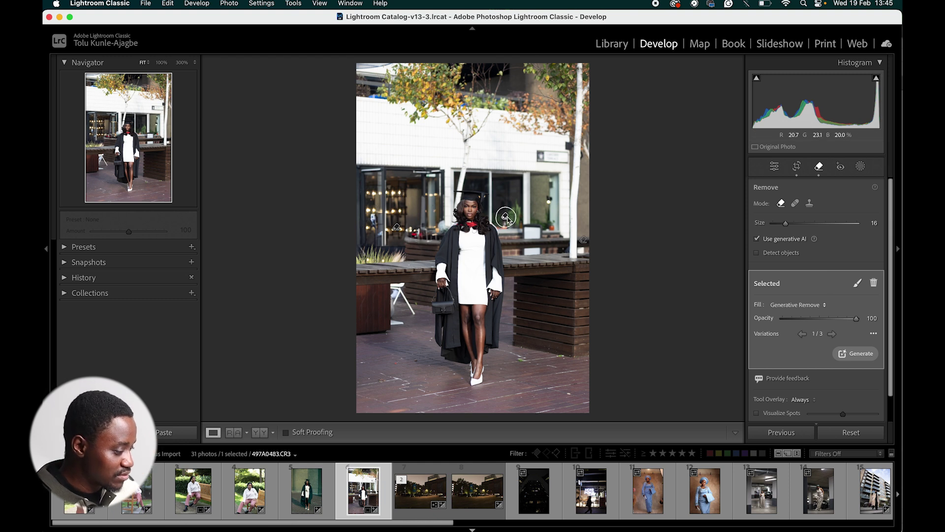
left_click(802, 334)
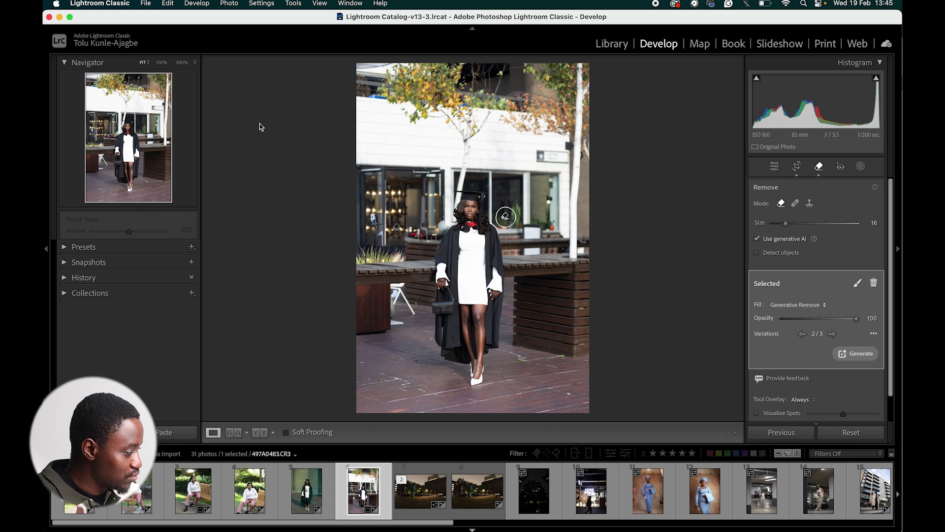
left_click(133, 124)
key("super+minus")
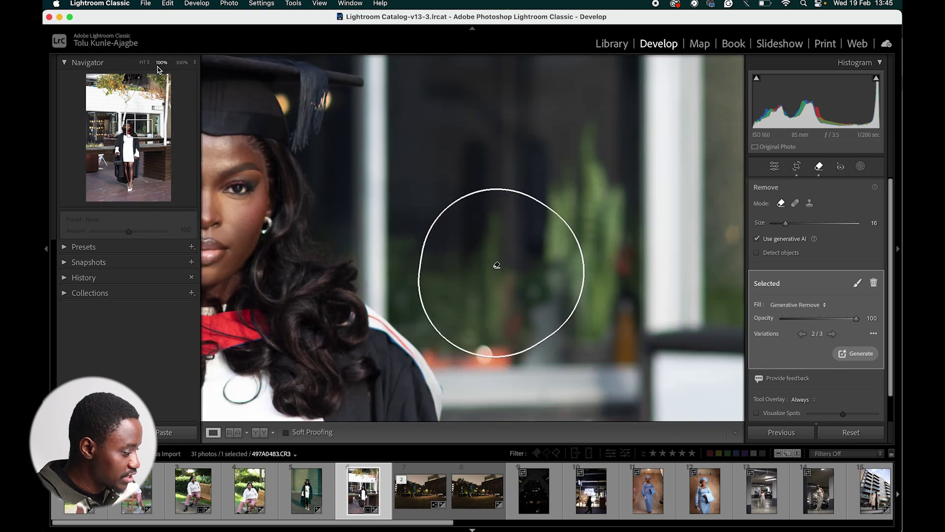
left_click(803, 334)
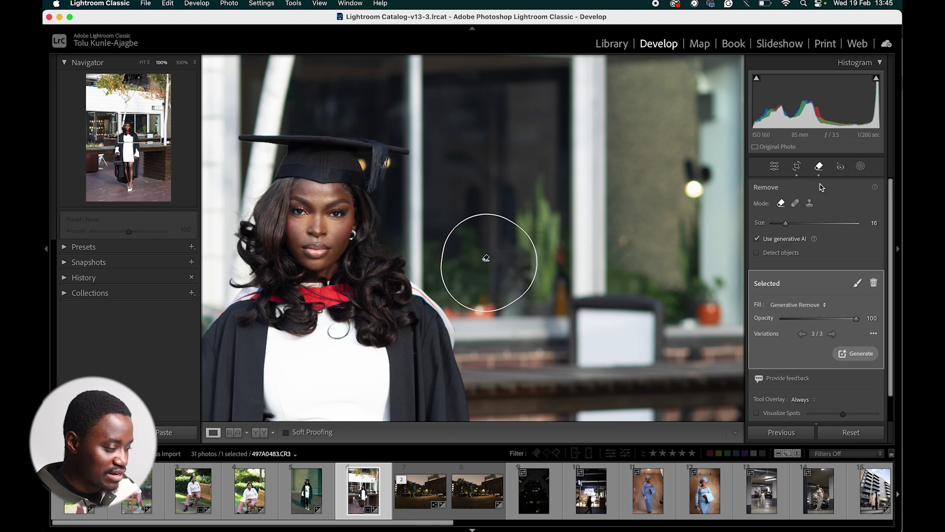
Delete the generative removal beside the graduate's head and undo the deletion
left_click(873, 282)
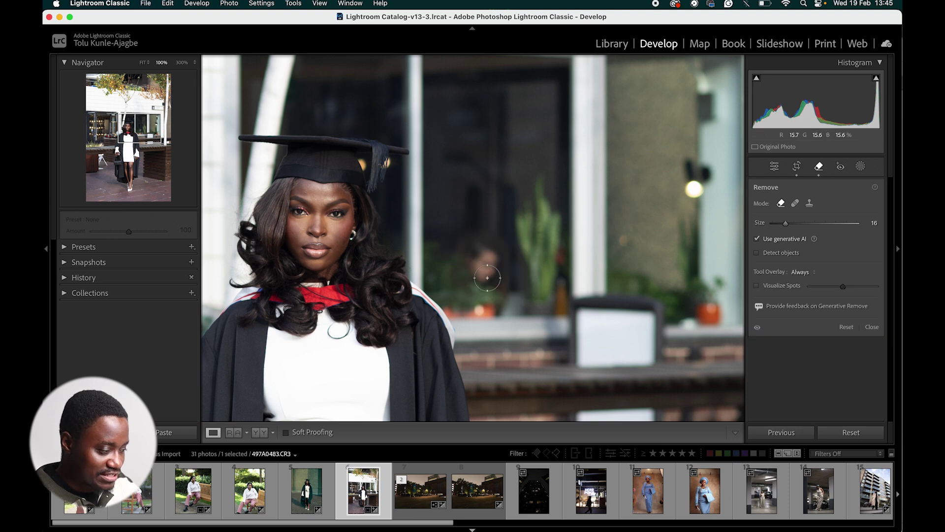
key("super+z")
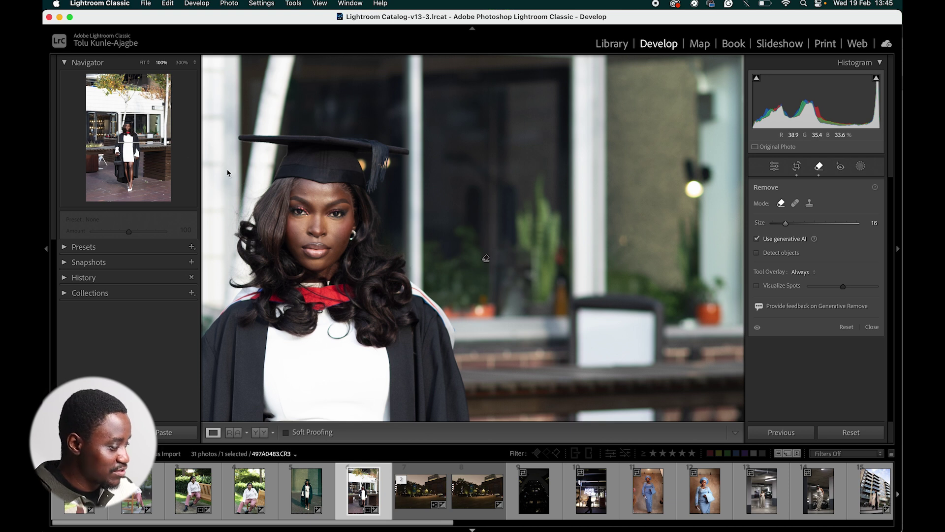
Compare the generated variations for the removal at the photo's right edge, choose variation 2 of 3, and close the Remove tool
left_click(154, 145)
left_click_drag(154, 145, 156, 136)
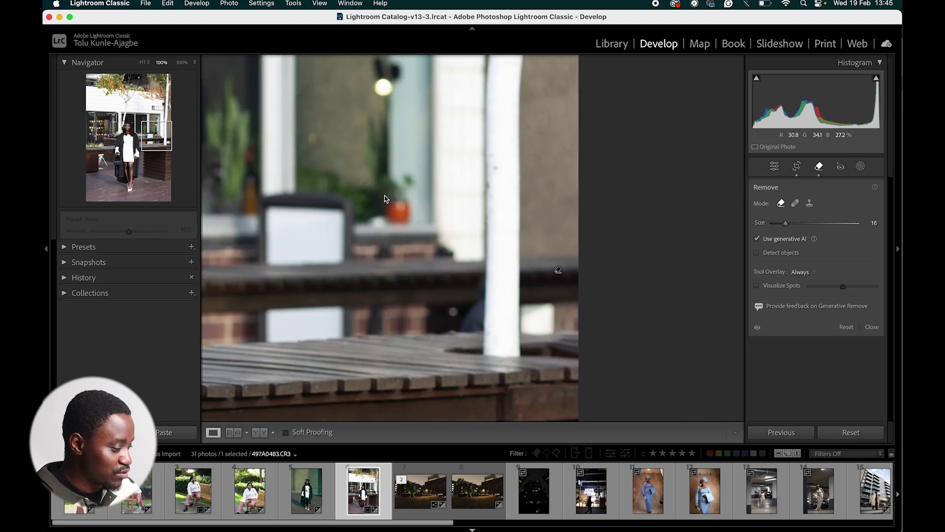
left_click(561, 271)
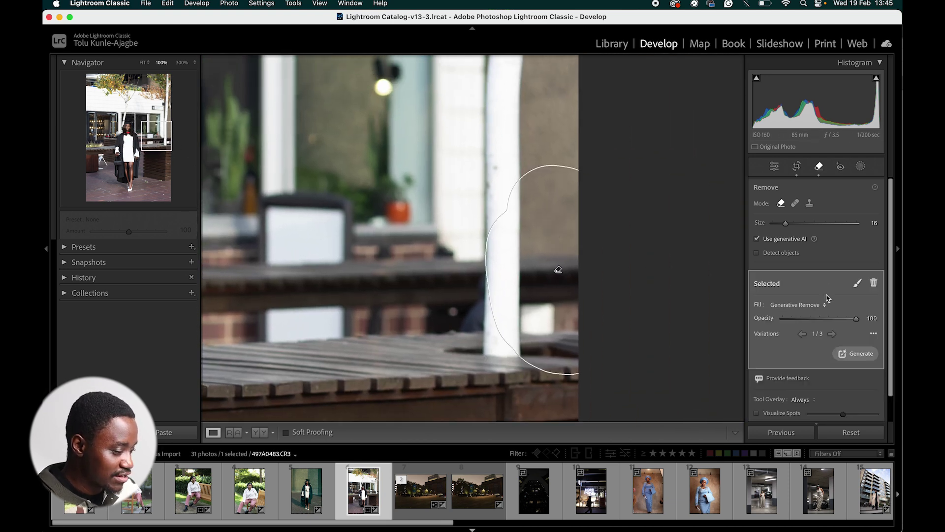
left_click(831, 333)
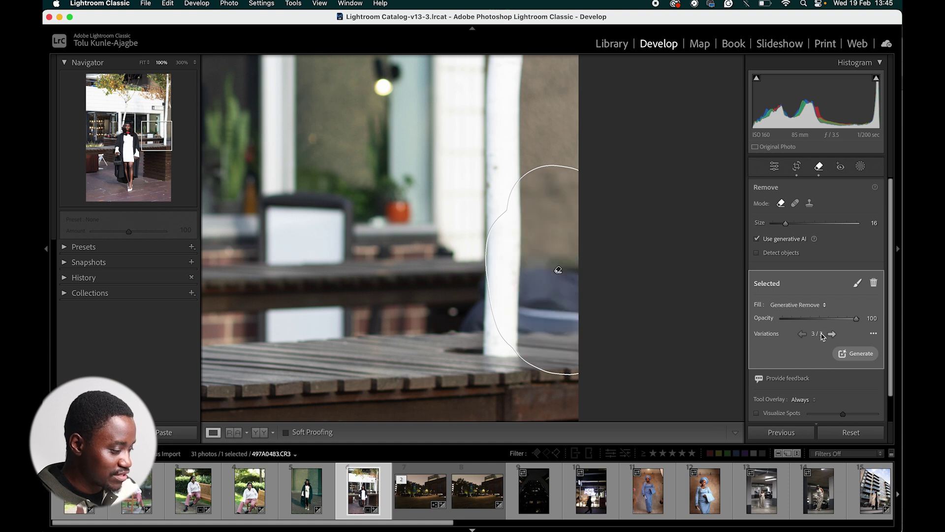
left_click(803, 335)
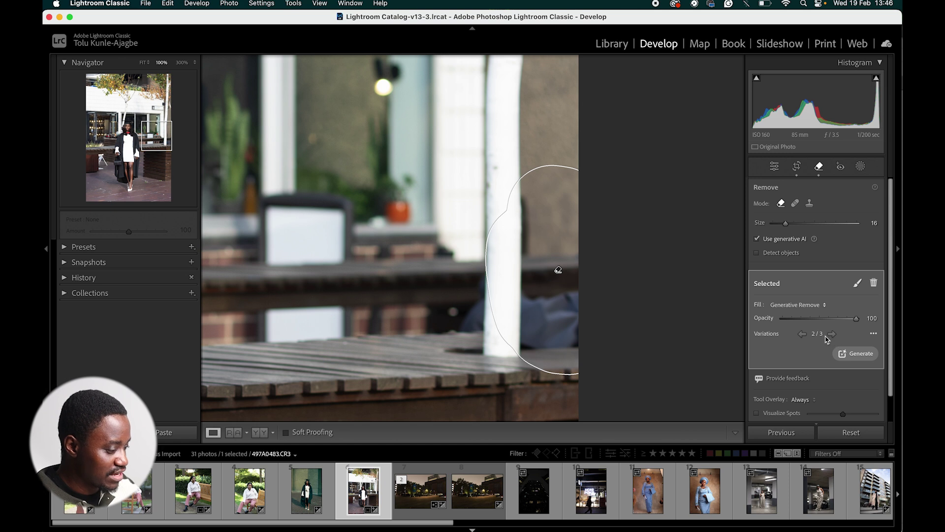
left_click(802, 335)
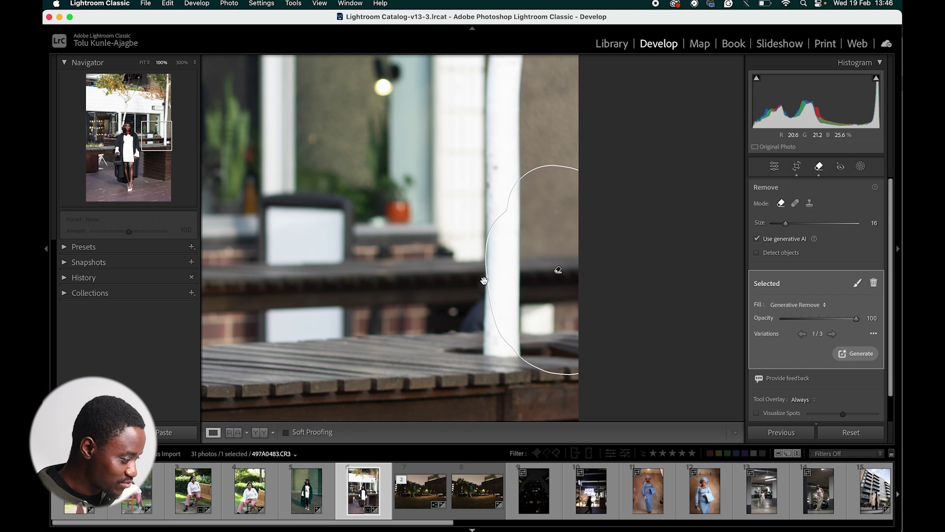
left_click(832, 334)
left_click(832, 334)
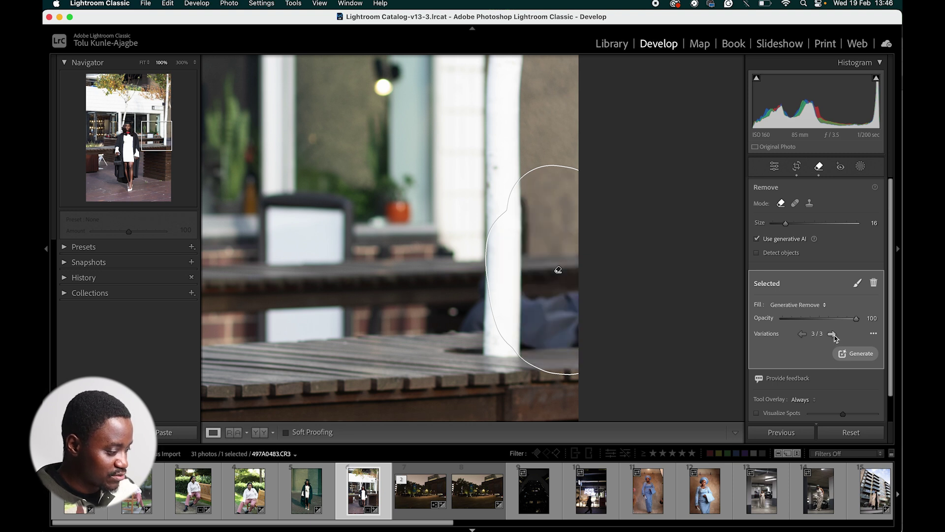
left_click(804, 335)
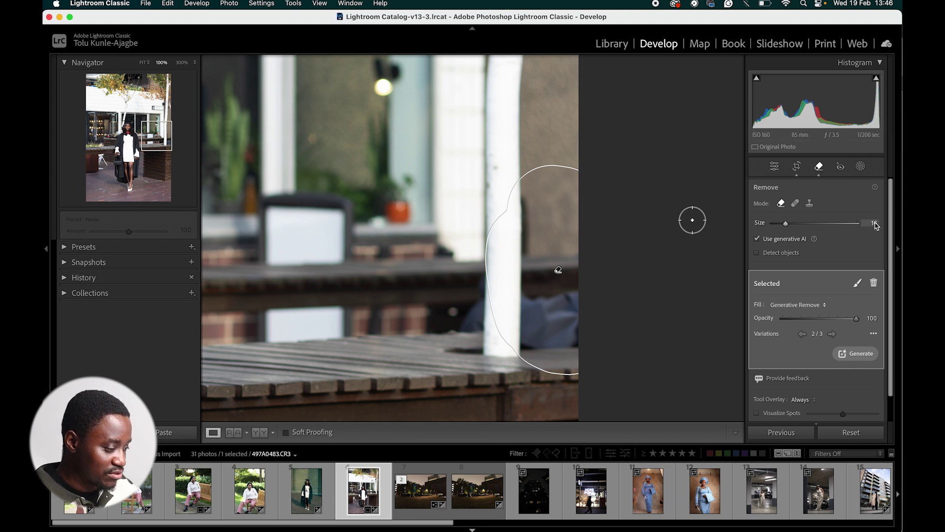
left_click_drag(892, 236, 892, 287)
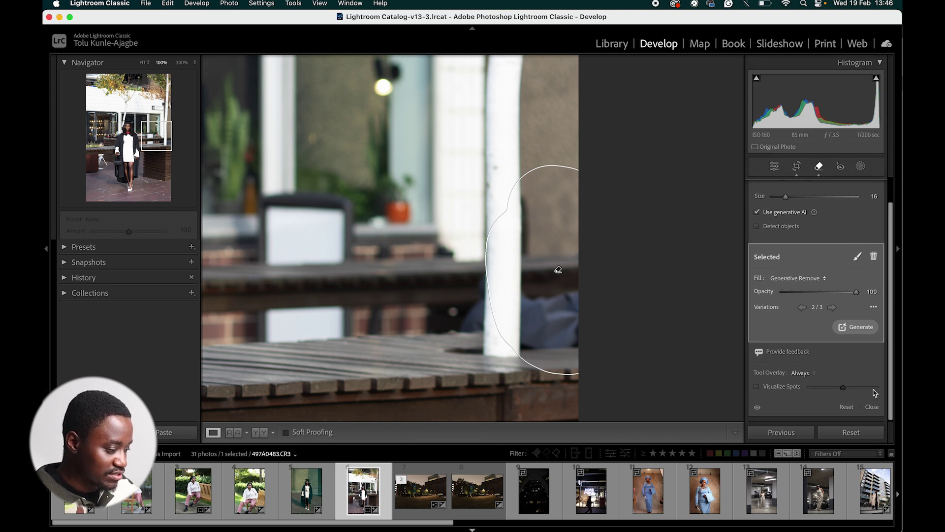
left_click(873, 406)
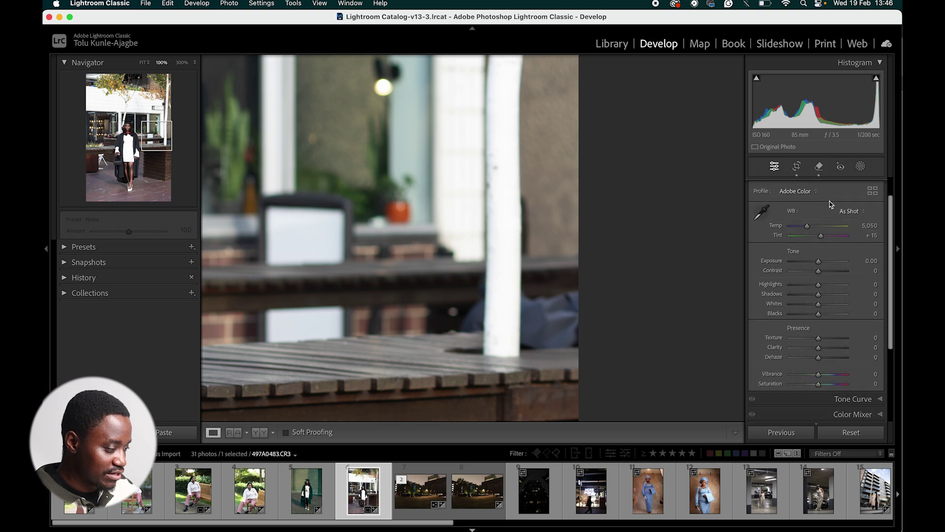
Show the whole photo and compare its before and after versions side by side
left_click(819, 166)
left_click(820, 166)
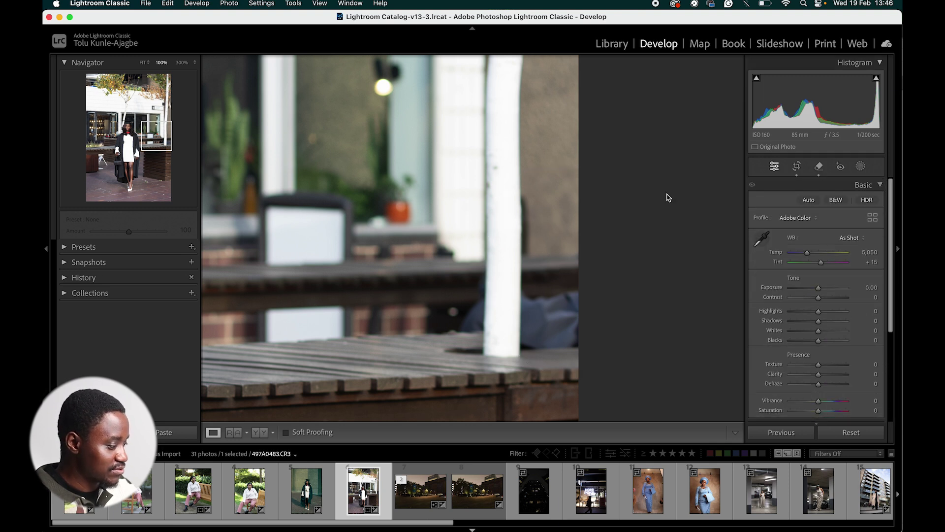
left_click(484, 228)
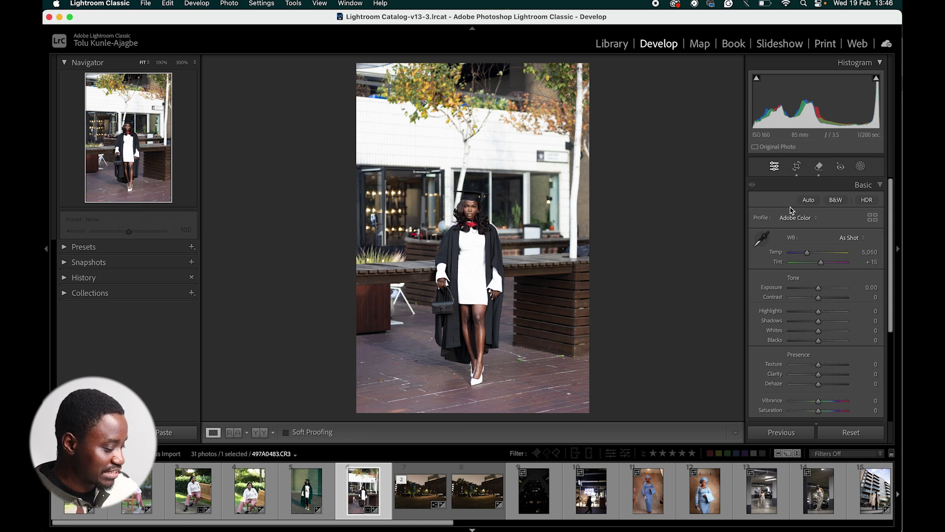
key("y")
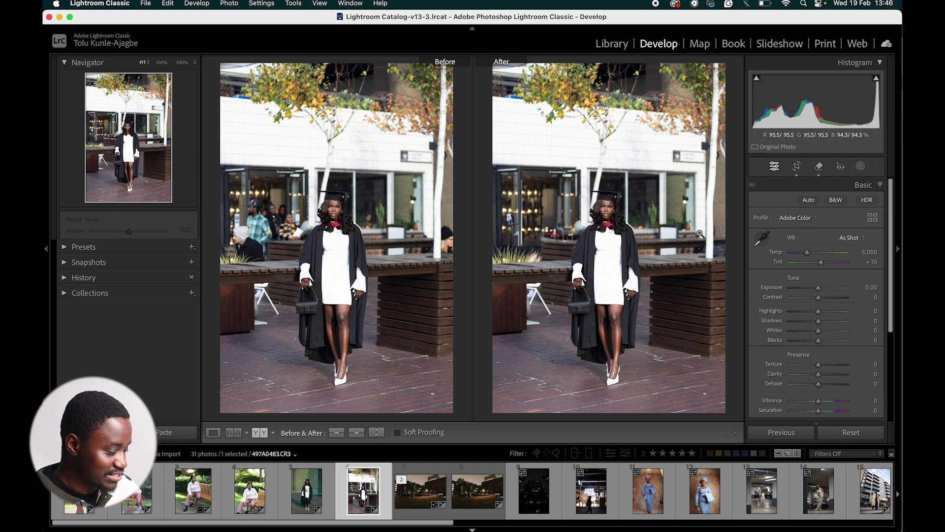
key("y")
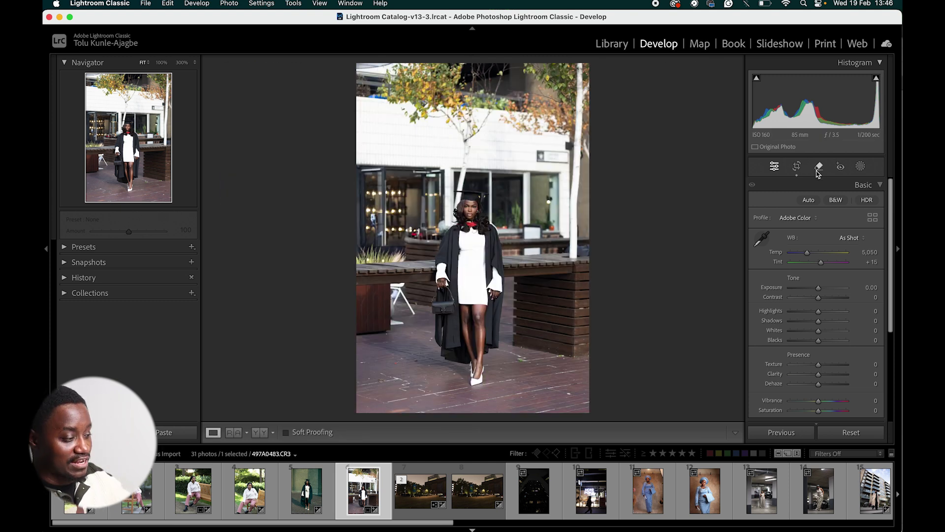
left_click(841, 167)
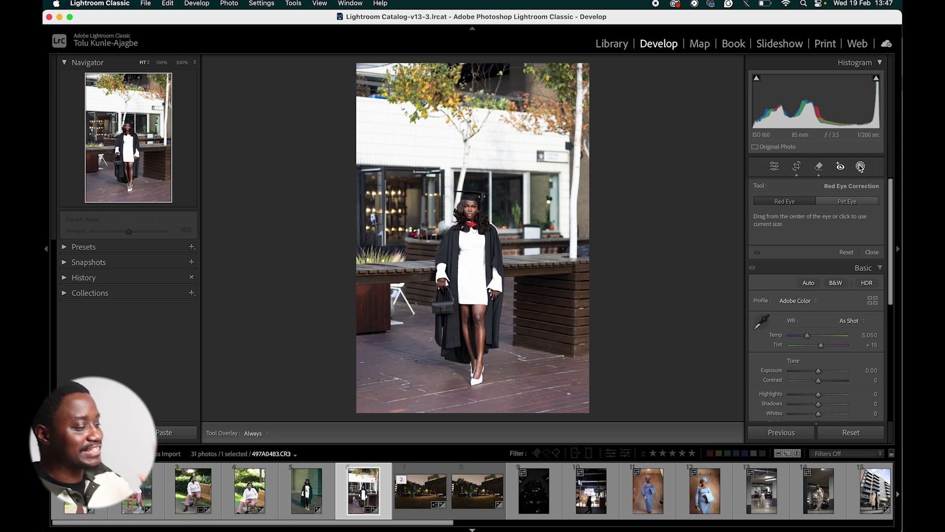
left_click(861, 167)
left_click(861, 167)
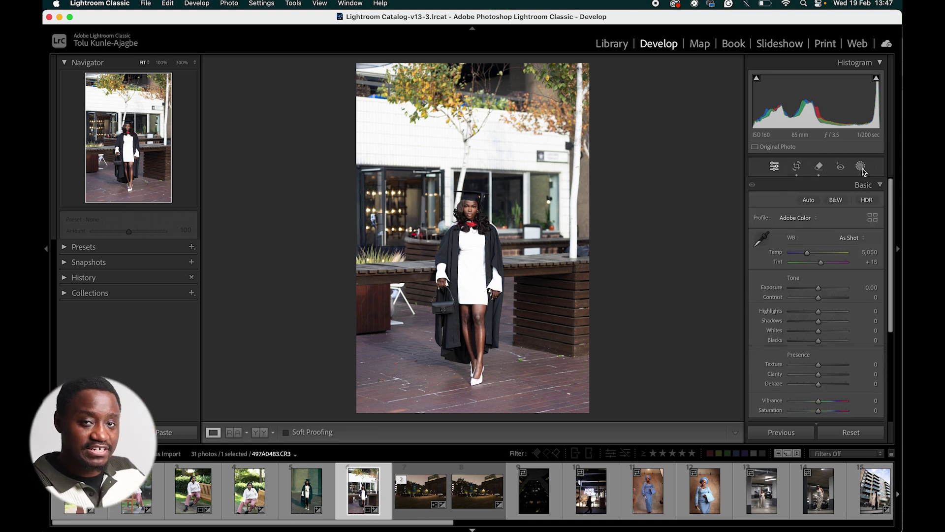
Create a new mask that selects the background behind the graduate
left_click(860, 168)
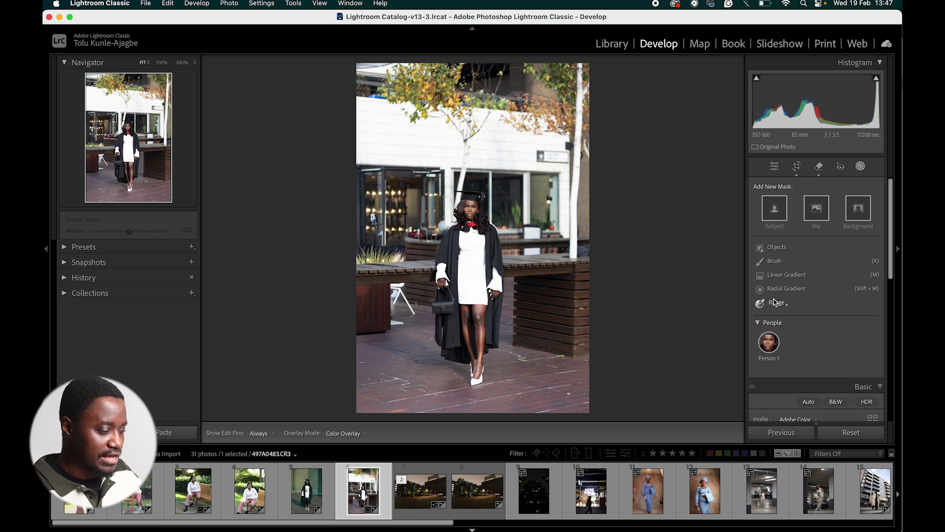
left_click(855, 215)
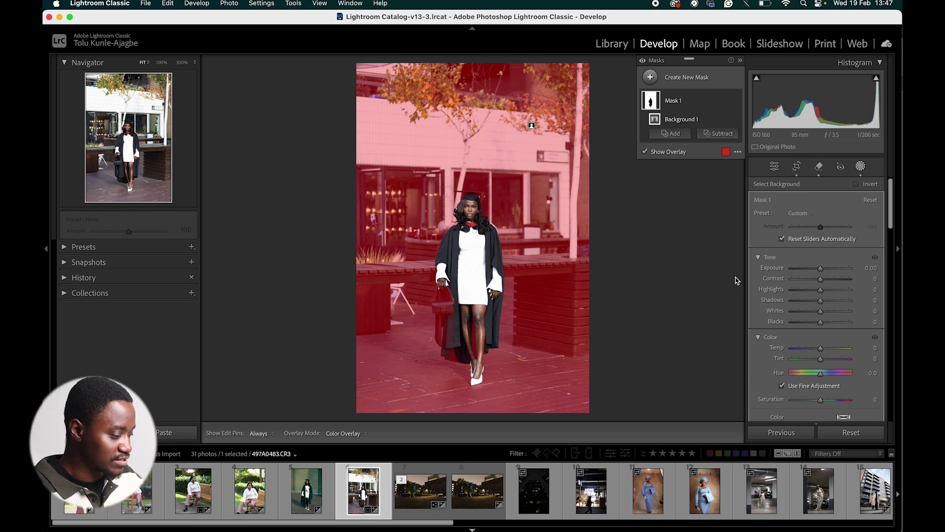
Subtract the graduate's handbag and the gown around it from the background mask with a brush, enlarging it to size 22.2
left_click(721, 136)
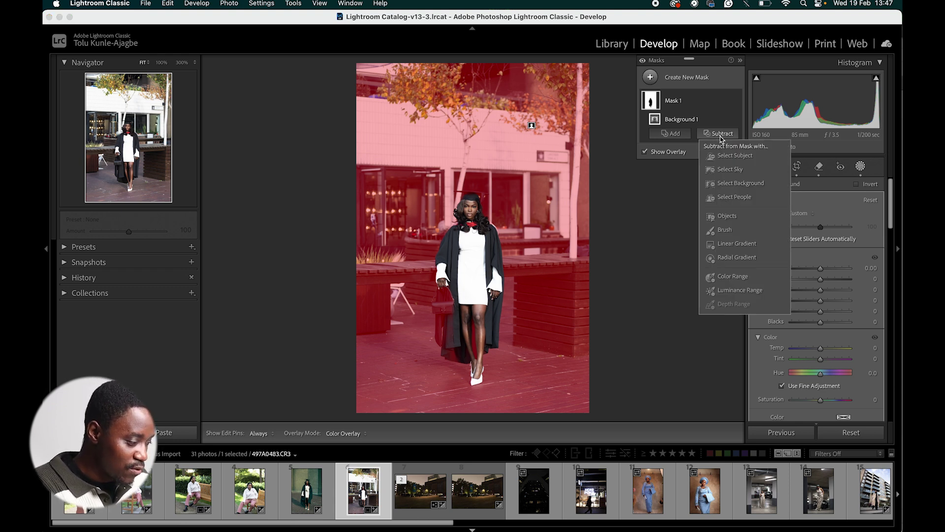
left_click(725, 230)
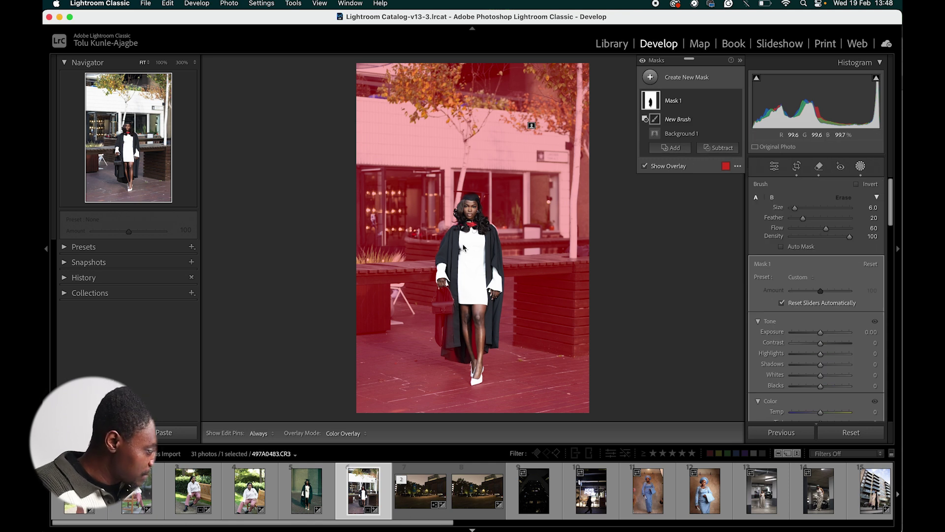
left_click(122, 164)
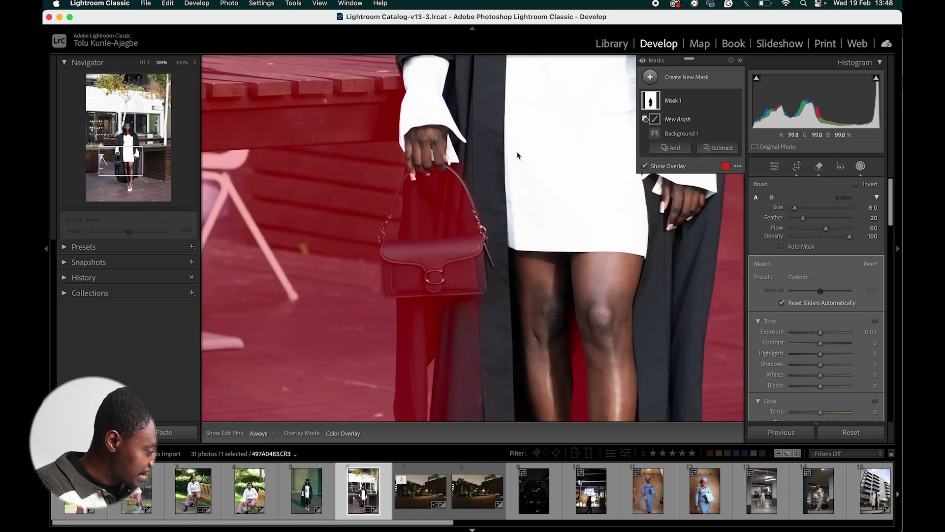
mouse_move(424, 172)
left_mouse_down()
mouse_move(421, 254)
mouse_move(416, 165)
mouse_move(413, 226)
mouse_move(443, 273)
mouse_move(473, 257)
left_mouse_up()
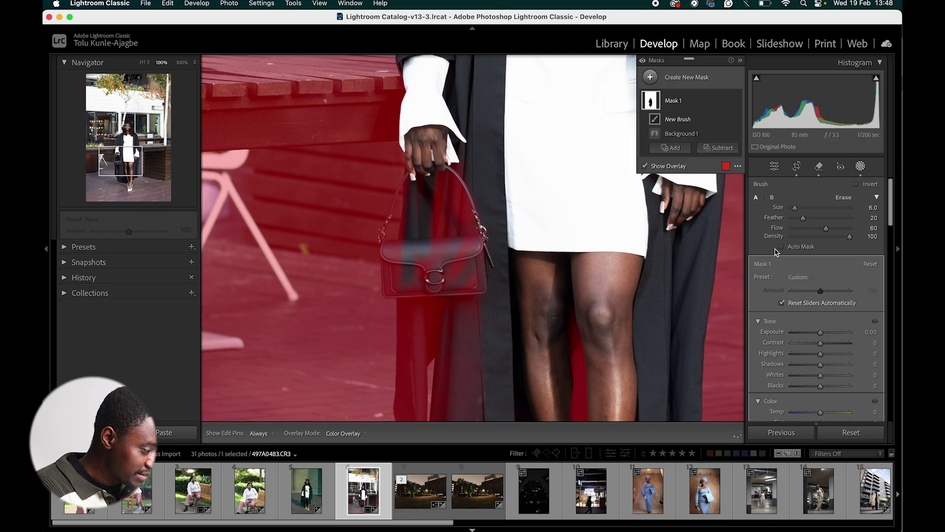
left_click_drag(799, 209, 808, 209)
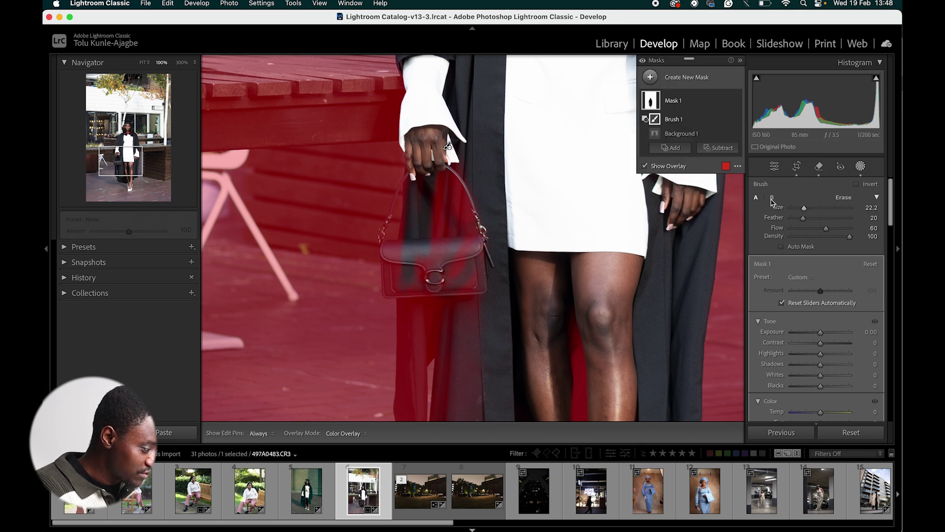
mouse_move(436, 154)
left_mouse_down()
mouse_move(464, 242)
mouse_move(470, 204)
mouse_move(456, 182)
mouse_move(440, 282)
mouse_move(457, 168)
mouse_move(468, 269)
mouse_move(441, 331)
mouse_move(454, 298)
left_mouse_up()
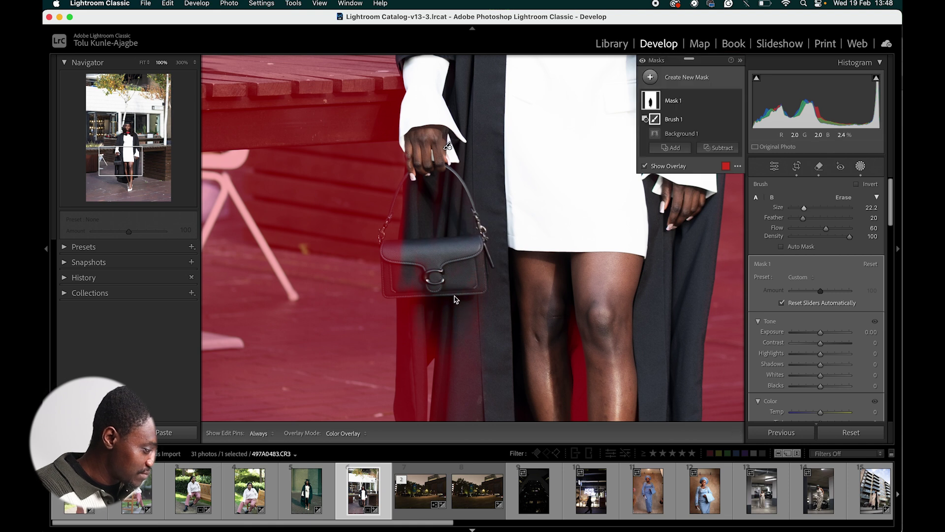
scroll(344, 173, "down", 5)
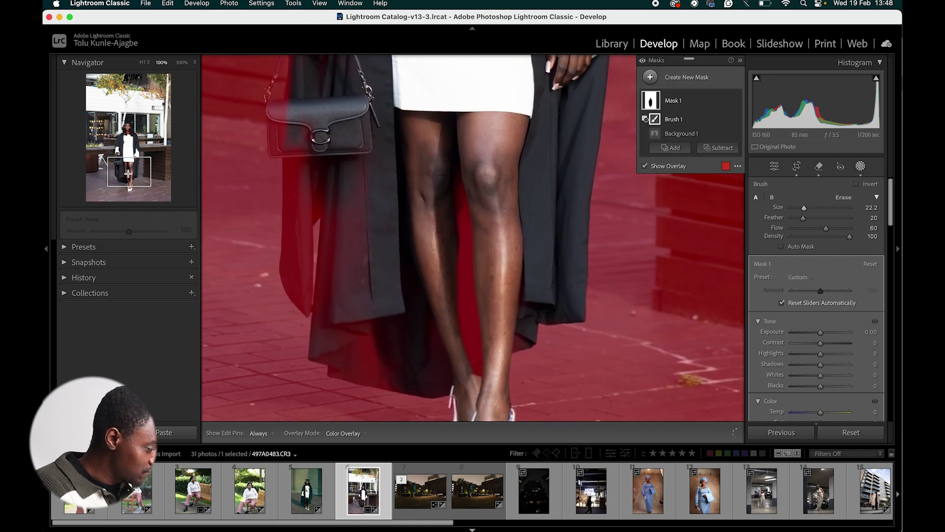
mouse_move(327, 146)
left_mouse_down()
mouse_move(339, 261)
mouse_move(344, 217)
mouse_move(403, 210)
mouse_move(411, 189)
mouse_move(401, 359)
mouse_move(484, 333)
mouse_move(492, 352)
mouse_move(499, 184)
mouse_move(492, 355)
mouse_move(500, 362)
mouse_move(400, 360)
mouse_move(338, 150)
left_mouse_up()
left_click_drag(352, 61, 540, 99)
left_click(143, 62)
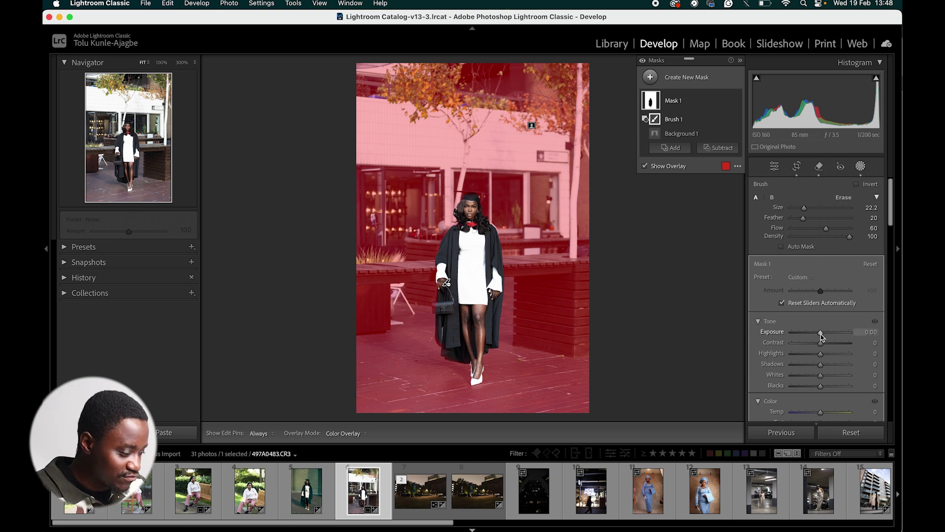
Darken the masked background by setting its Exposure to −0.60, and leave masking
mouse_move(820, 336)
left_mouse_down()
mouse_move(851, 336)
mouse_move(800, 331)
mouse_move(816, 339)
left_mouse_up()
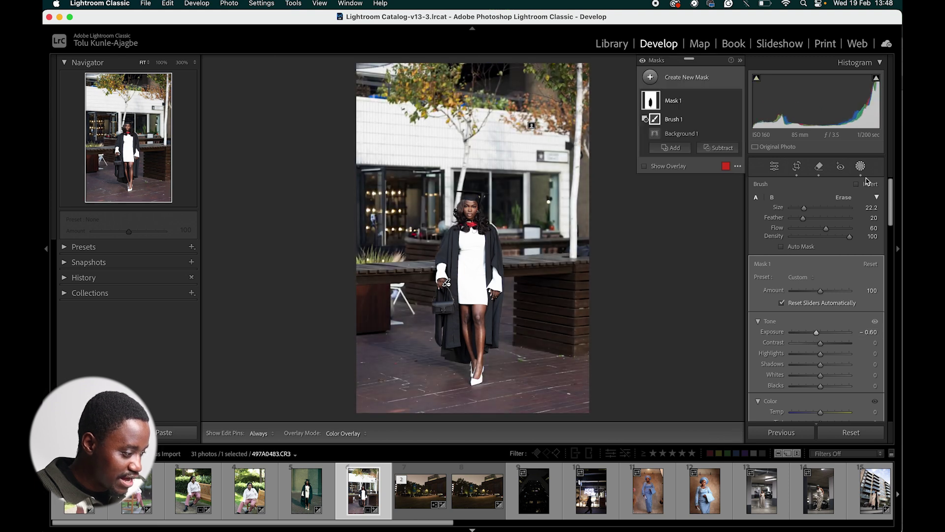
key("shift+w")
Apply Auto tone to the whole photo and refine it with Highlights −55, Shadows +50 and Whites −51
left_click(828, 321)
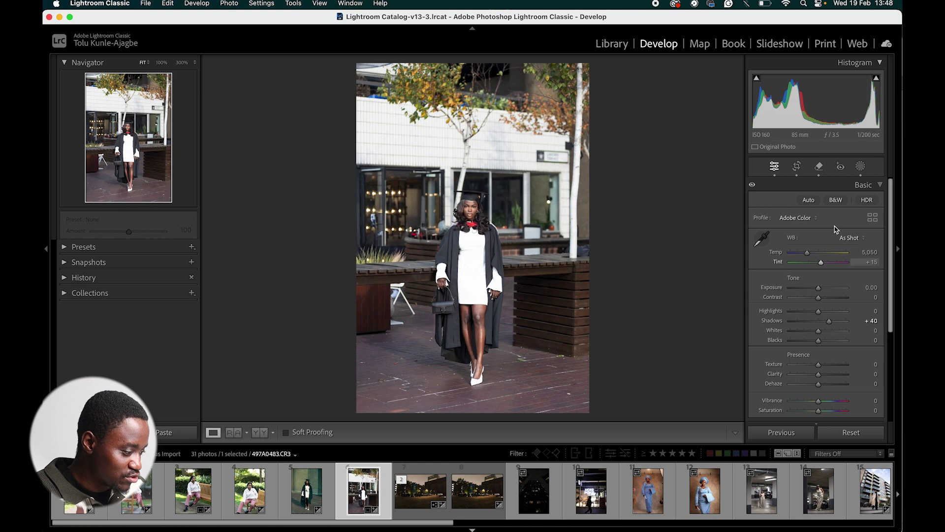
left_click(809, 200)
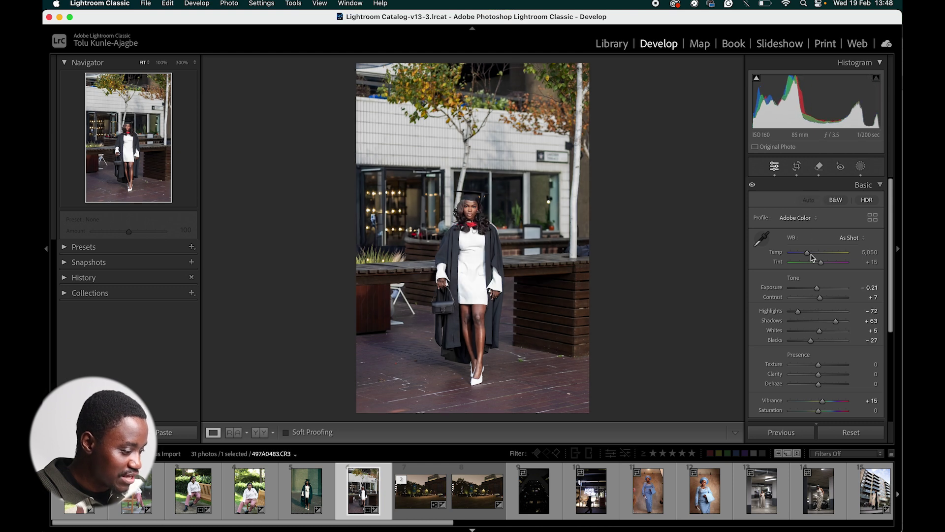
left_click_drag(808, 331, 832, 321)
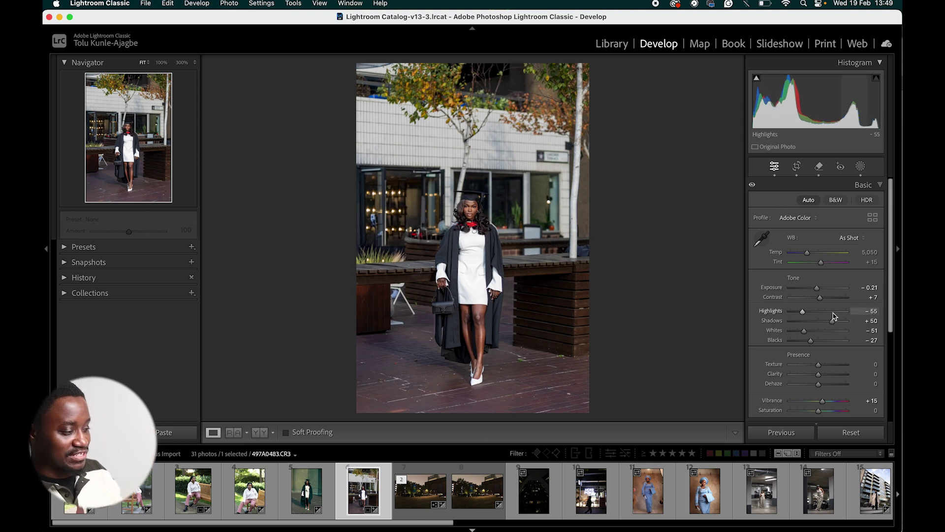
Add a linear gradient mask running diagonally from the photo's upper-left corner down to the wooden bench beside the graduate
left_click(860, 168)
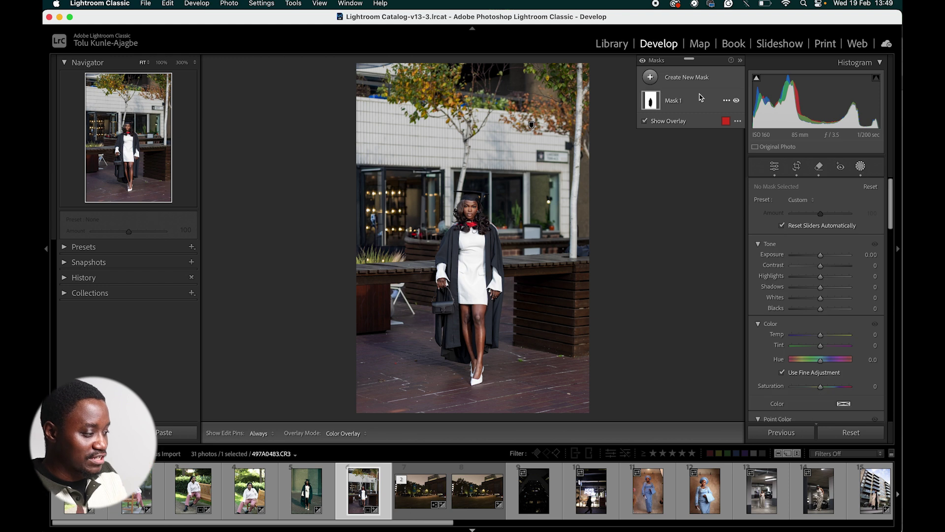
left_click(692, 78)
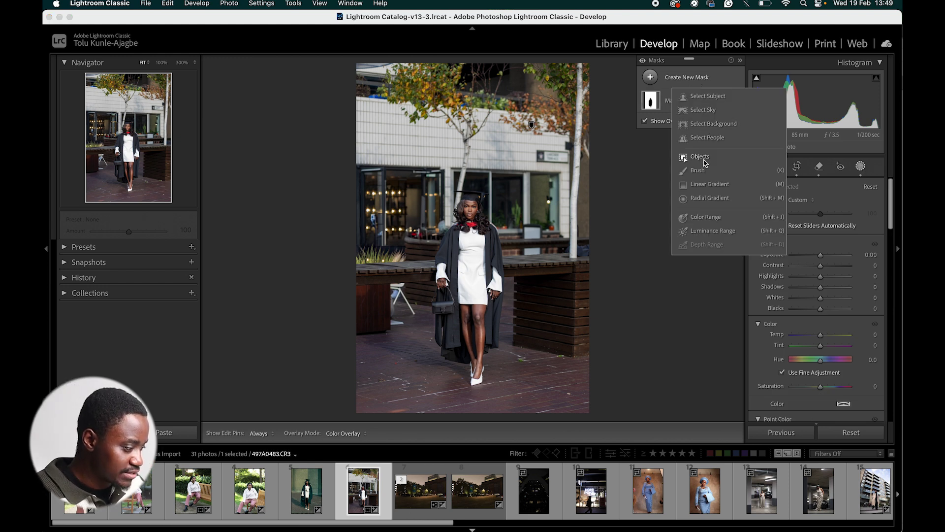
left_click(704, 184)
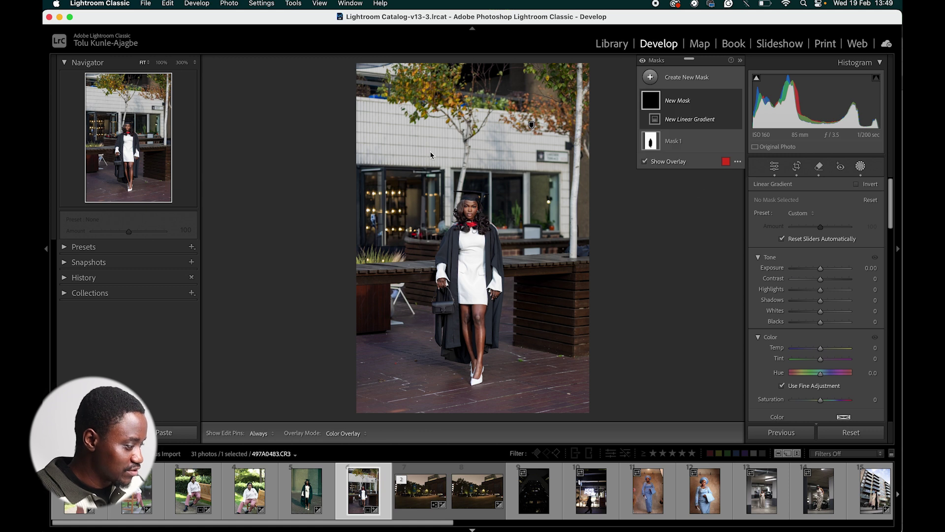
left_click_drag(356, 63, 543, 302)
Tint the linear gradient area yellow with hue 48 and saturation 70%, and set its Exposure to −0.19
mouse_move(820, 268)
left_mouse_down()
mouse_move(834, 269)
mouse_move(822, 274)
left_mouse_up()
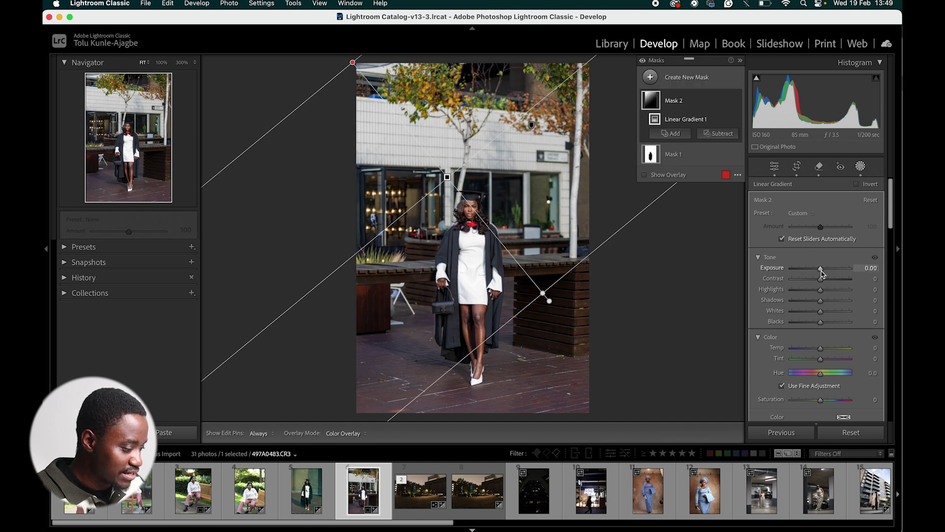
left_click(843, 417)
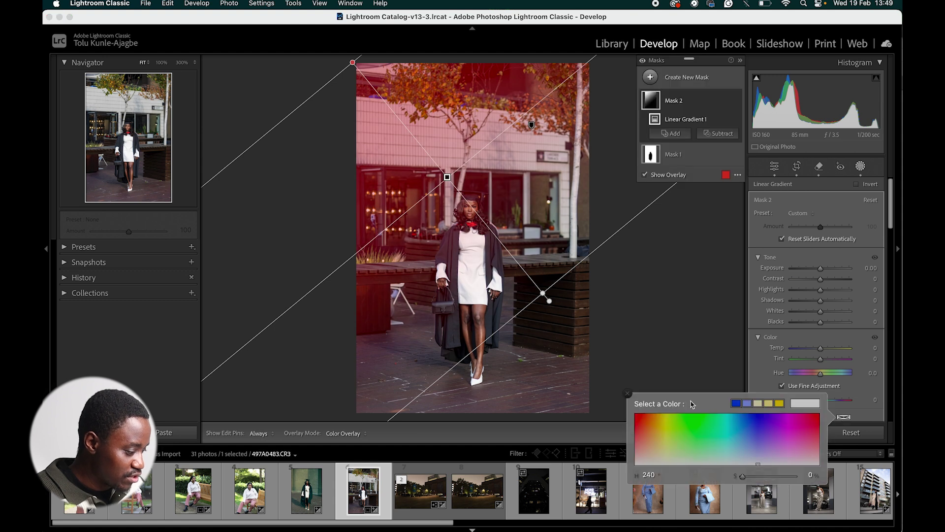
left_click(660, 428)
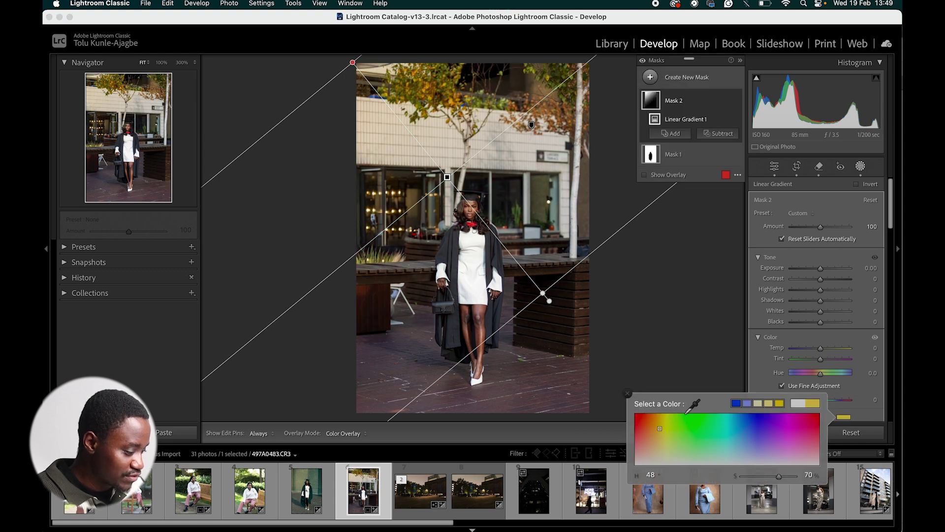
left_click_drag(821, 268, 819, 271)
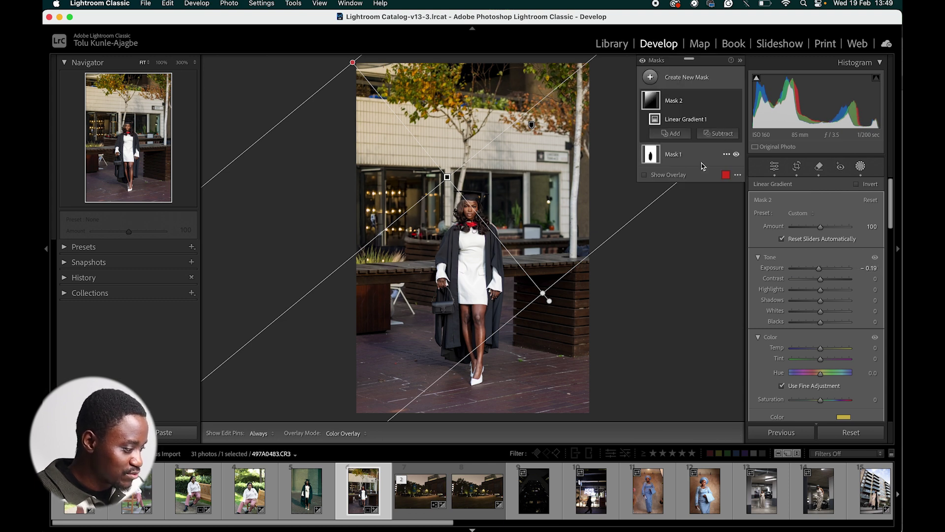
Add a tall radial gradient mask around the graduate, shift it slightly down, brighten it slightly with Exposure, and leave masking
left_click(681, 82)
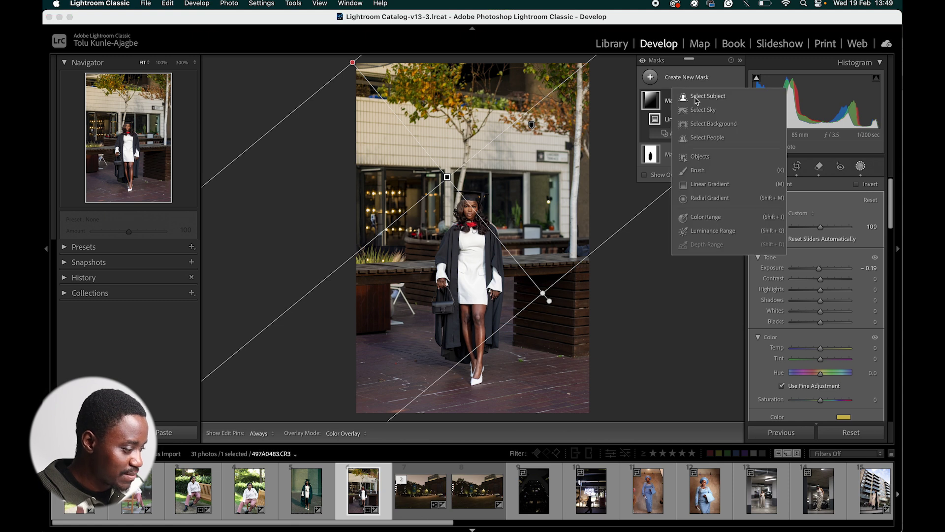
left_click(709, 199)
left_click_drag(472, 246, 546, 391)
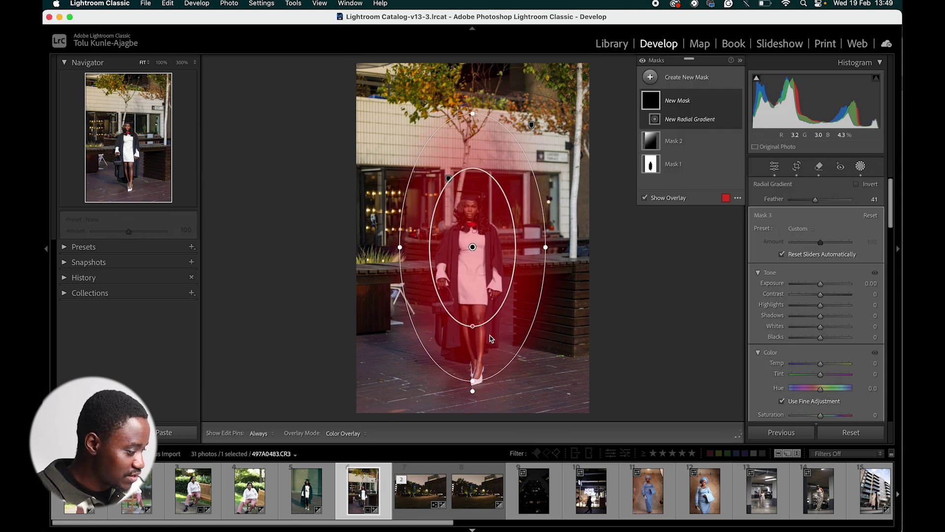
left_click_drag(490, 315, 488, 340)
mouse_move(820, 283)
left_mouse_down()
mouse_move(828, 319)
mouse_move(821, 284)
left_mouse_up()
left_click(861, 166)
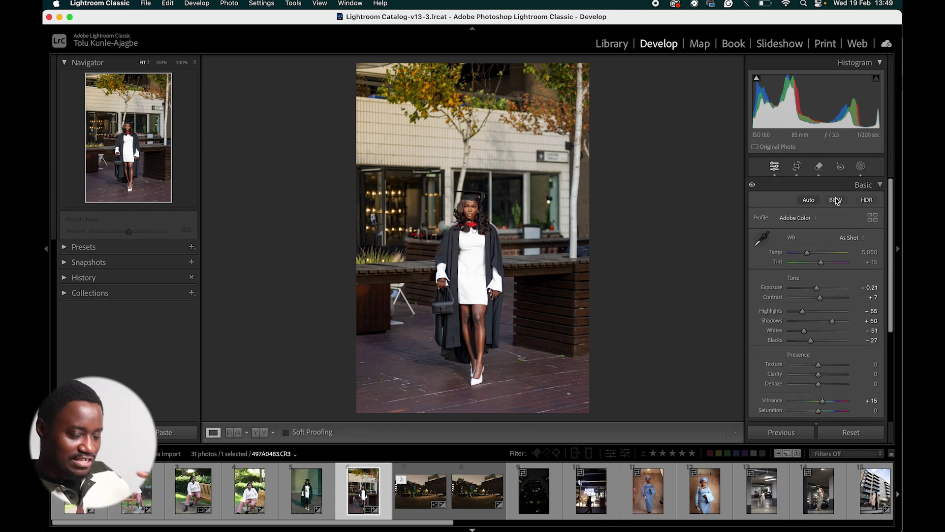
Switch to night photo 497A9846.CR3 with masking open and create a Sky mask
left_click(861, 167)
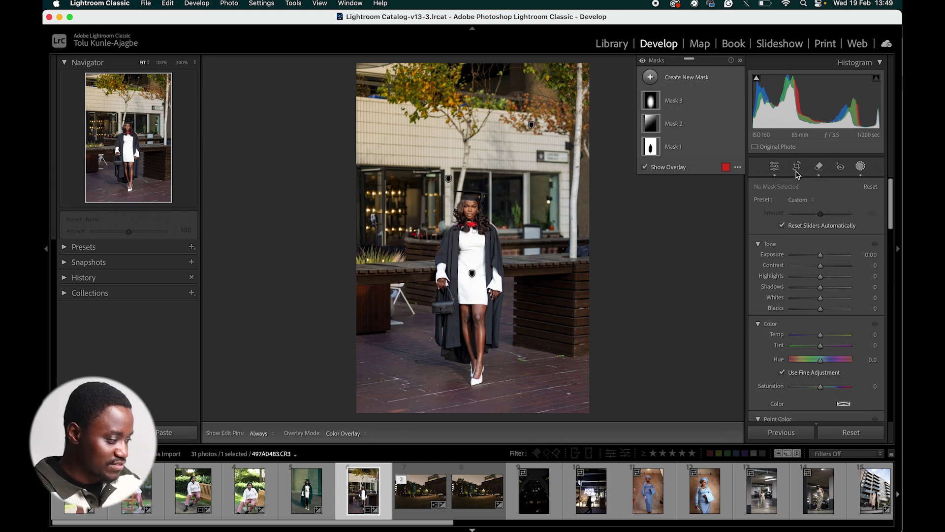
left_click(711, 79)
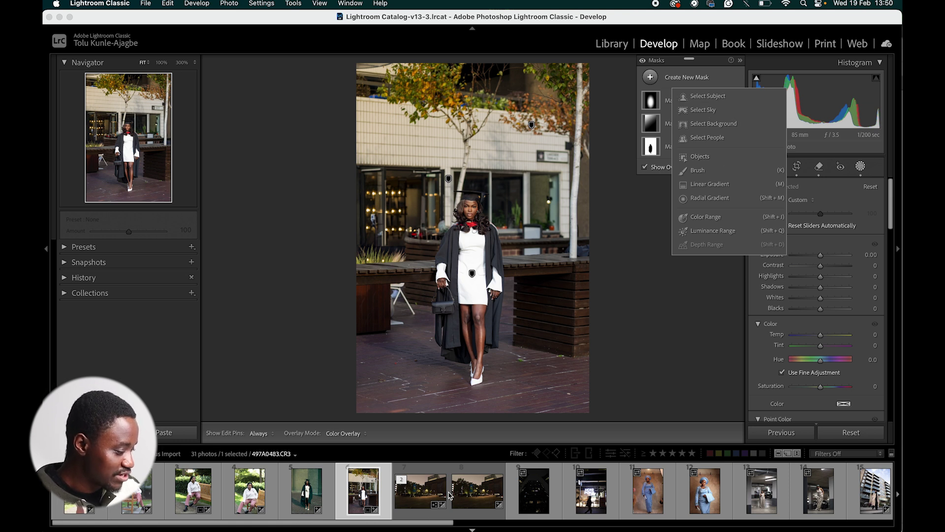
left_click(471, 492)
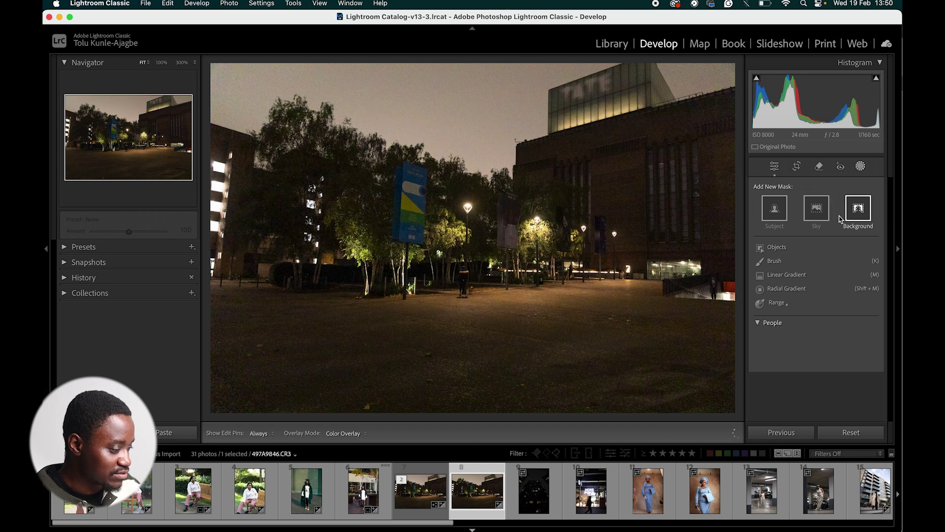
left_click(824, 216)
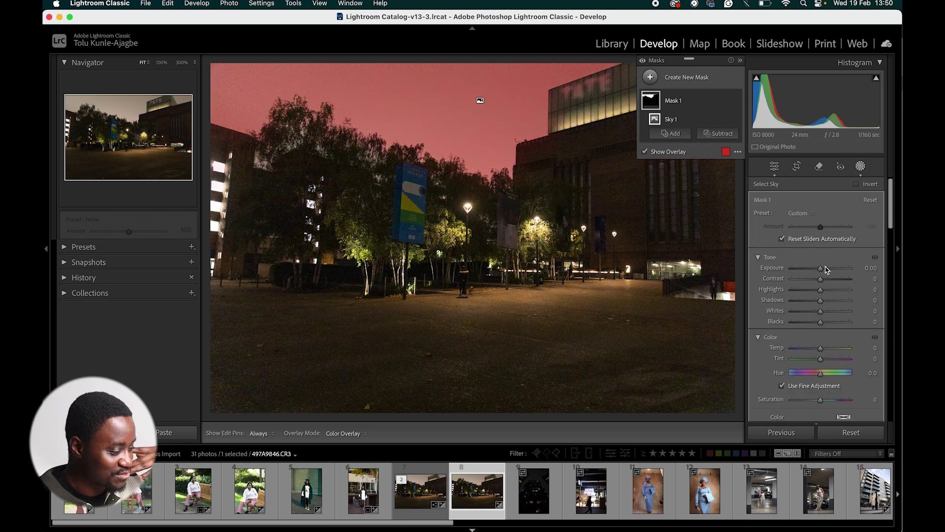
Try the sky mask's Exposure at 4.00, reset it to 0.00, and leave masking
left_click_drag(820, 269, 880, 266)
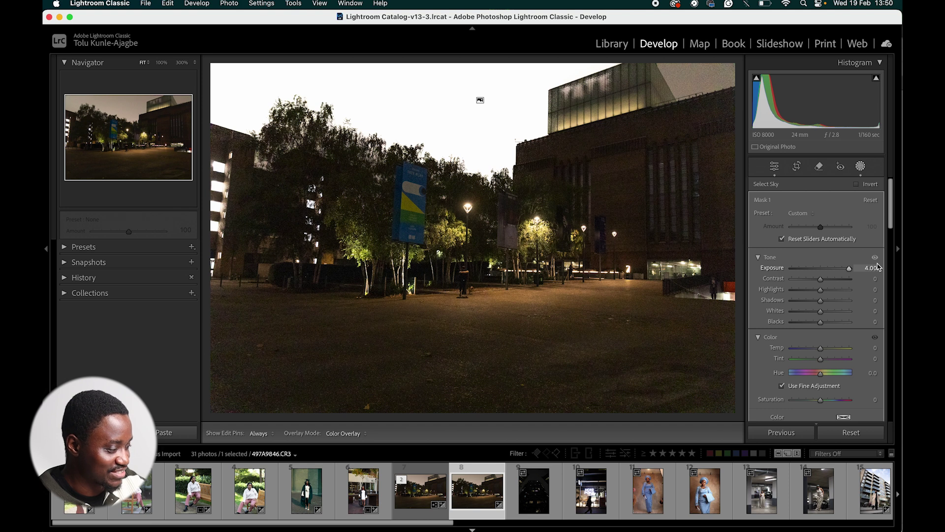
left_click(850, 271)
left_click_drag(850, 271, 848, 271)
double_click(846, 269)
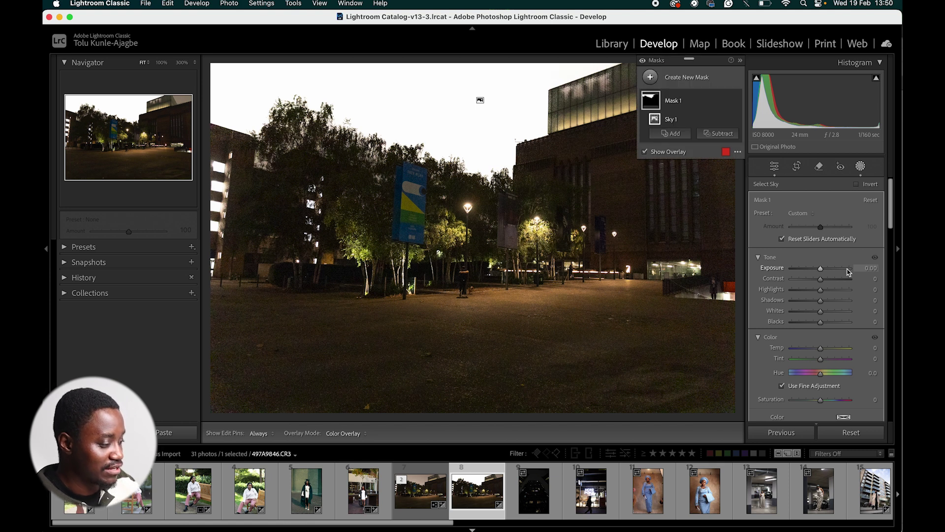
key("o")
left_click(860, 169)
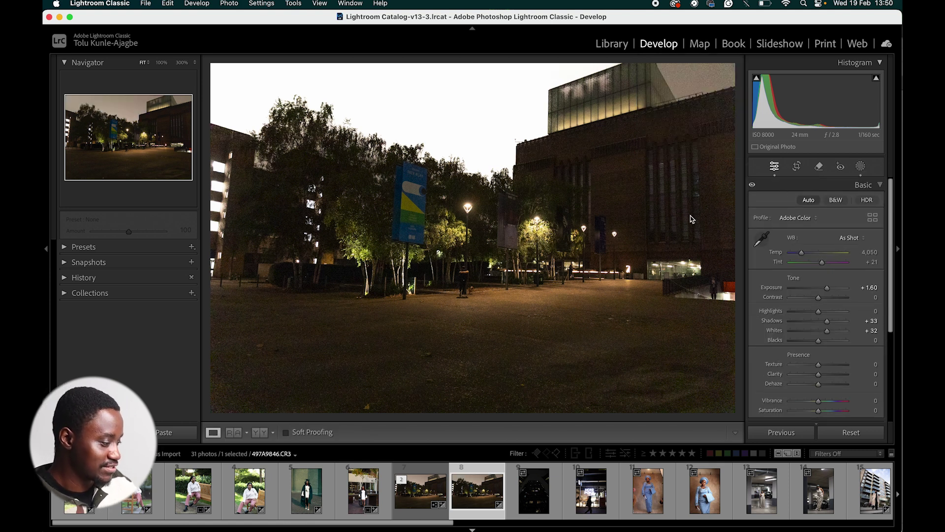
left_click(861, 168)
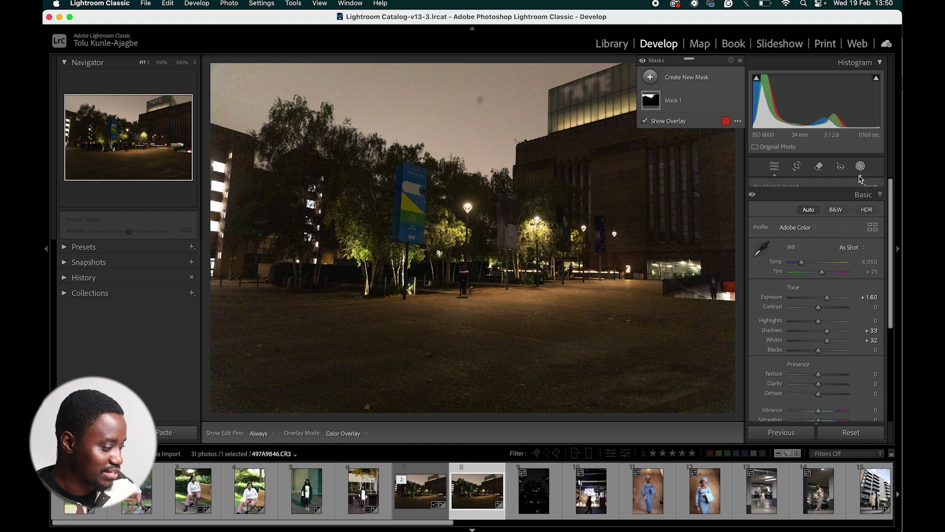
left_click(699, 78)
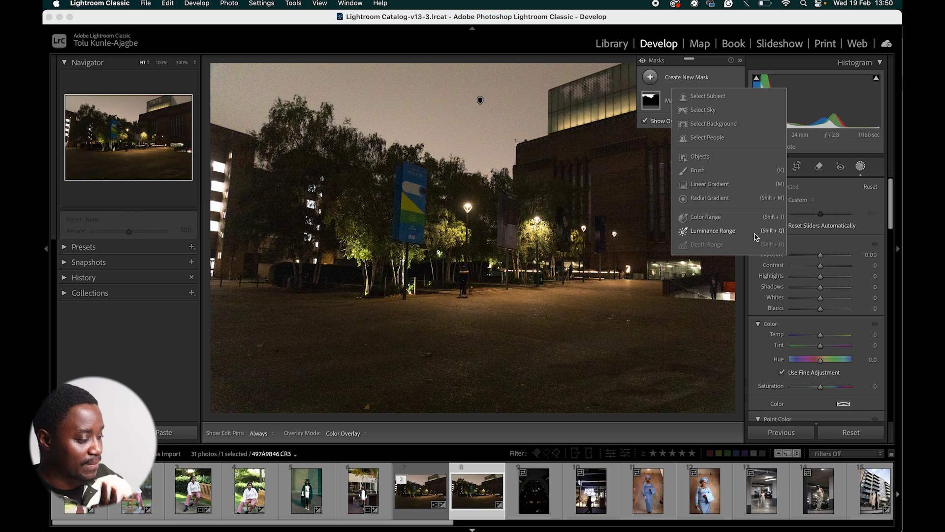
left_click(860, 167)
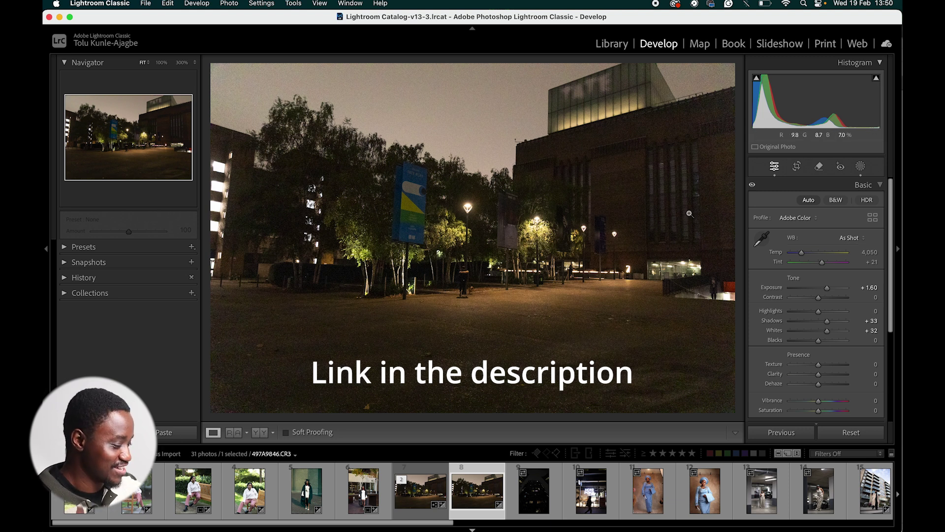
Show the user presets and open studio photo 497A9715.CR3 of the woman in the blue dress
left_click_drag(359, 526, 571, 523)
left_click(83, 247)
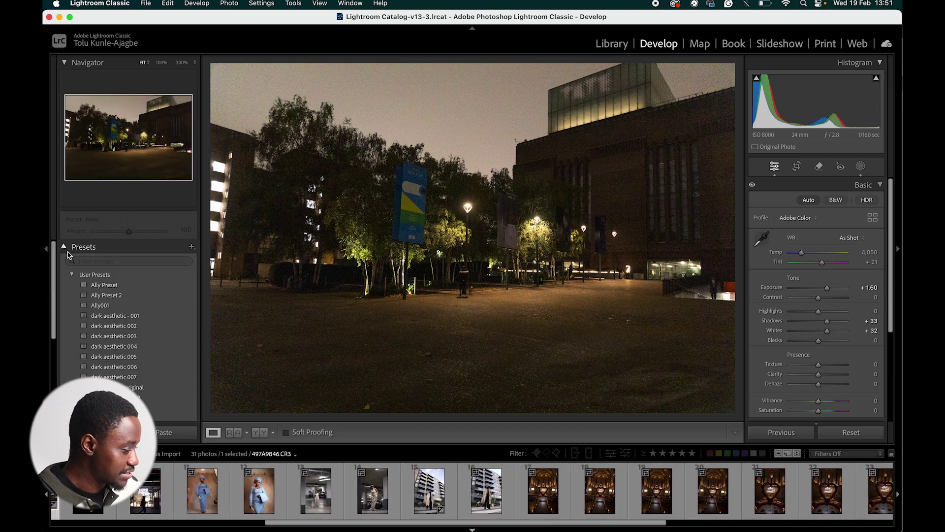
left_click(363, 507)
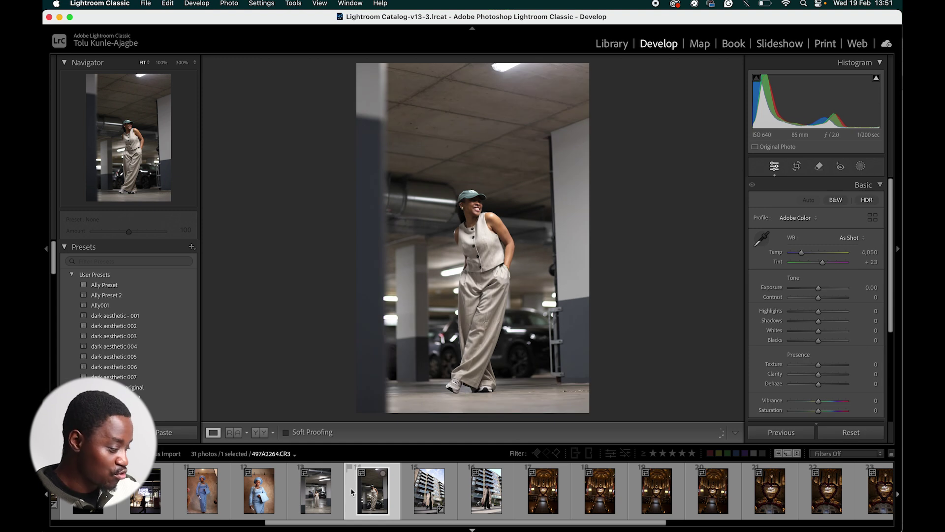
left_click(206, 497)
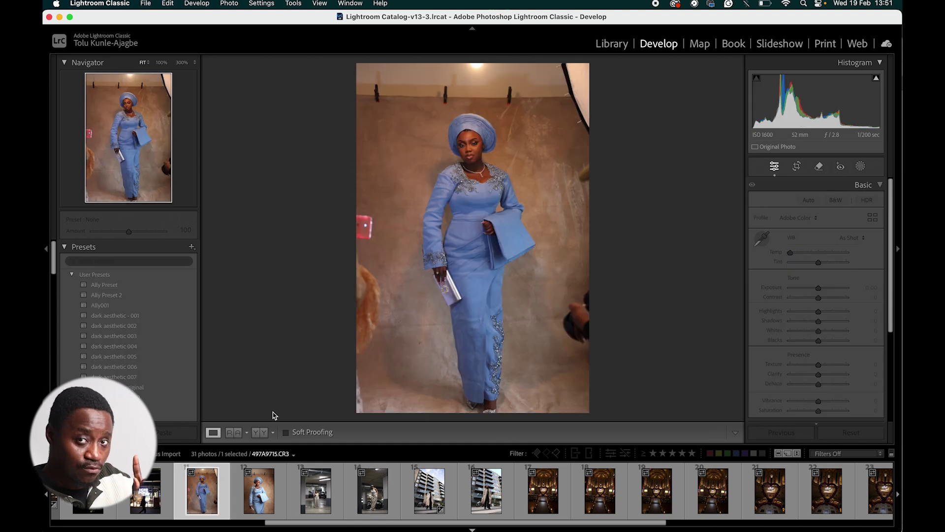
Remove the pink phone, the objects along both side edges and the clipped backdrop top with generative AI at brush size 16
left_click(820, 170)
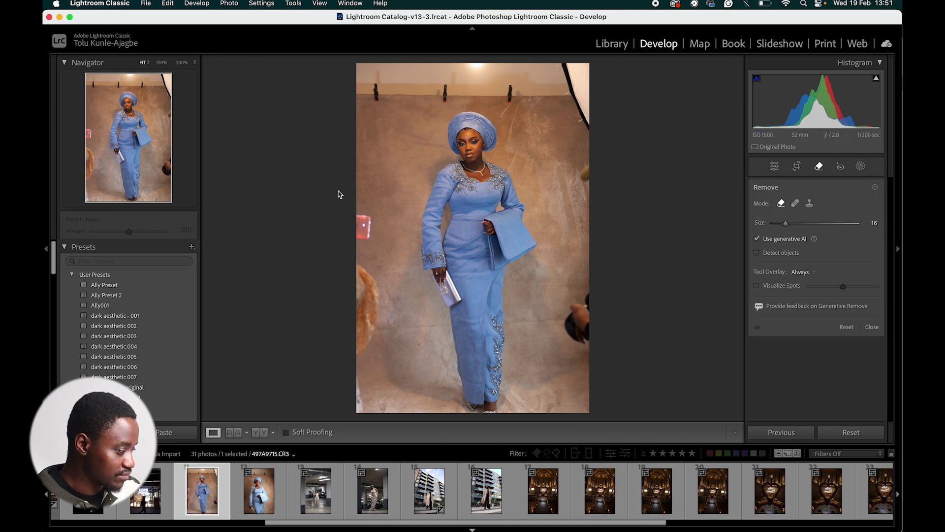
mouse_move(372, 217)
left_mouse_down()
mouse_move(373, 312)
mouse_move(363, 289)
mouse_move(355, 303)
mouse_move(367, 335)
mouse_move(358, 345)
mouse_move(359, 427)
left_mouse_up()
mouse_move(583, 309)
left_mouse_down()
mouse_move(575, 323)
mouse_move(591, 302)
mouse_move(595, 335)
mouse_move(582, 329)
mouse_move(594, 302)
left_mouse_up()
left_click_drag(582, 165, 583, 182)
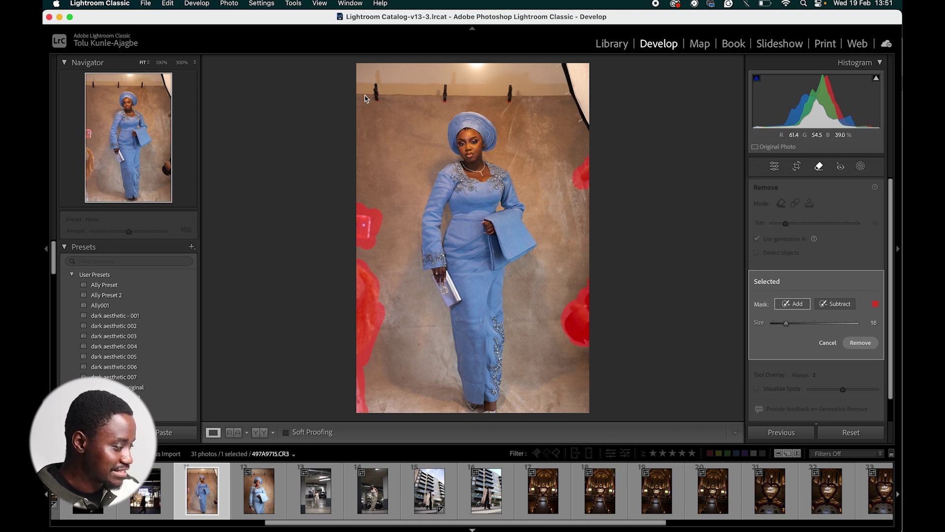
mouse_move(362, 102)
left_mouse_down()
mouse_move(557, 98)
mouse_move(591, 124)
mouse_move(599, 64)
mouse_move(583, 100)
mouse_move(582, 87)
mouse_move(595, 98)
mouse_move(524, 59)
mouse_move(364, 60)
left_mouse_up()
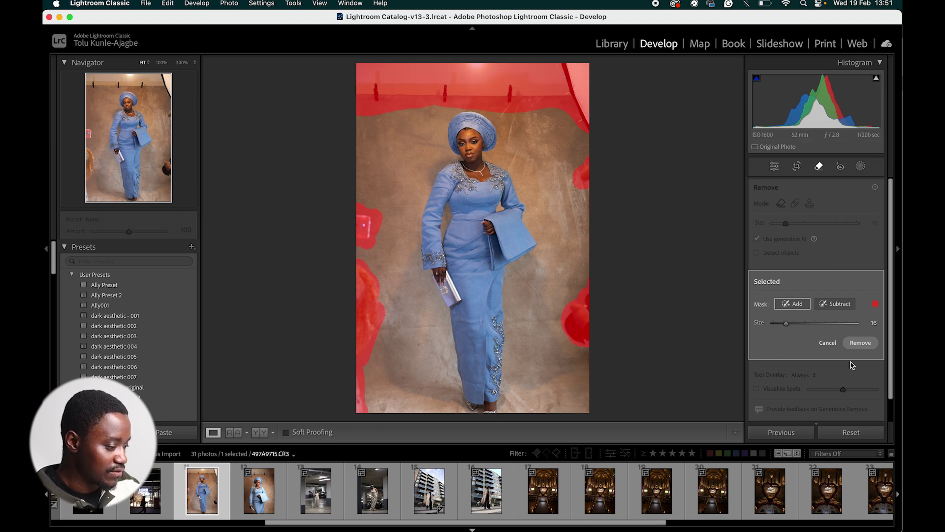
left_click(861, 344)
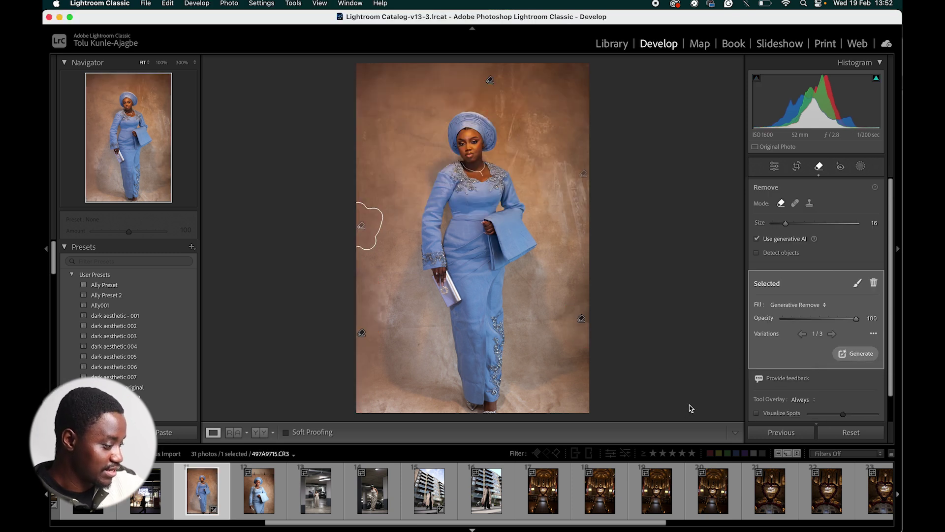
Compare the cleaned studio photo side by side with its original, and check its framing in the crop view
left_click(691, 409)
key("y")
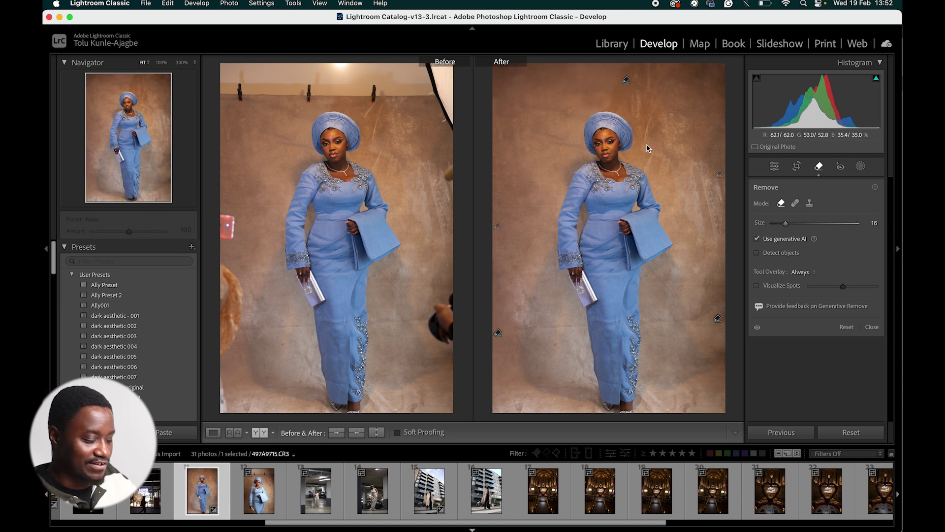
key("r")
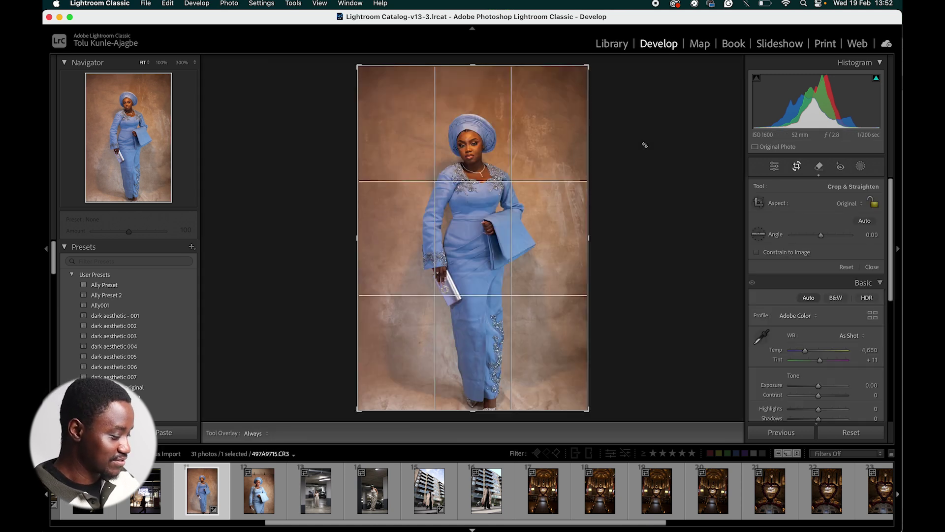
key("r")
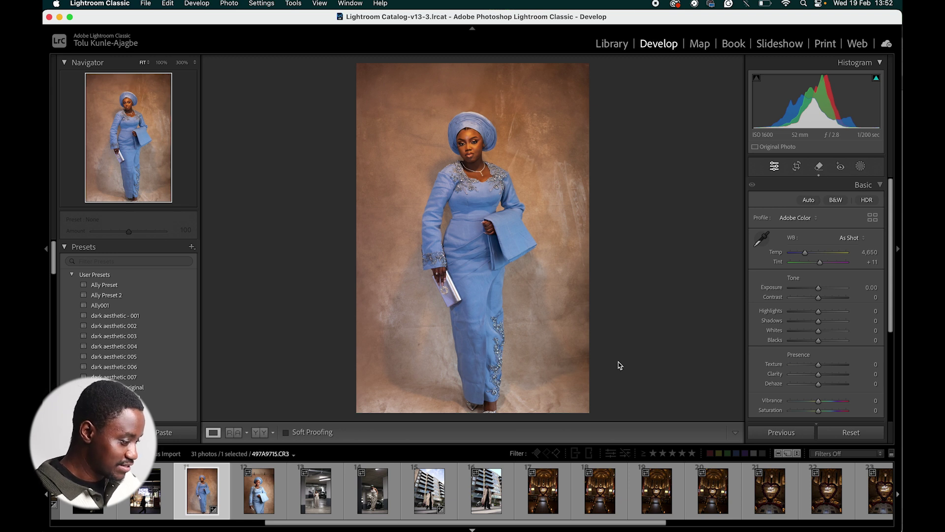
Apply Ally Preset 2 to car park photo 497A2264.CR3 and check the masks that come with the preset
left_click(382, 497)
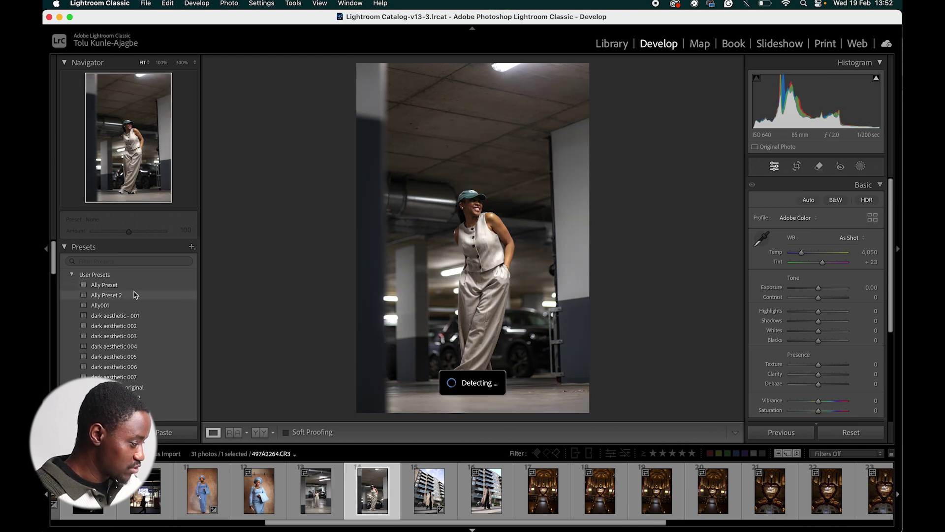
left_click(136, 295)
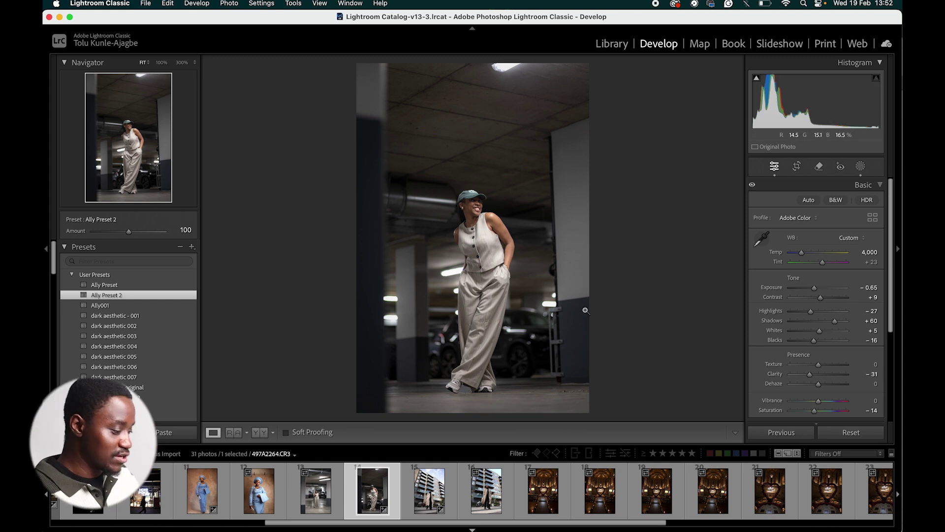
left_click(861, 167)
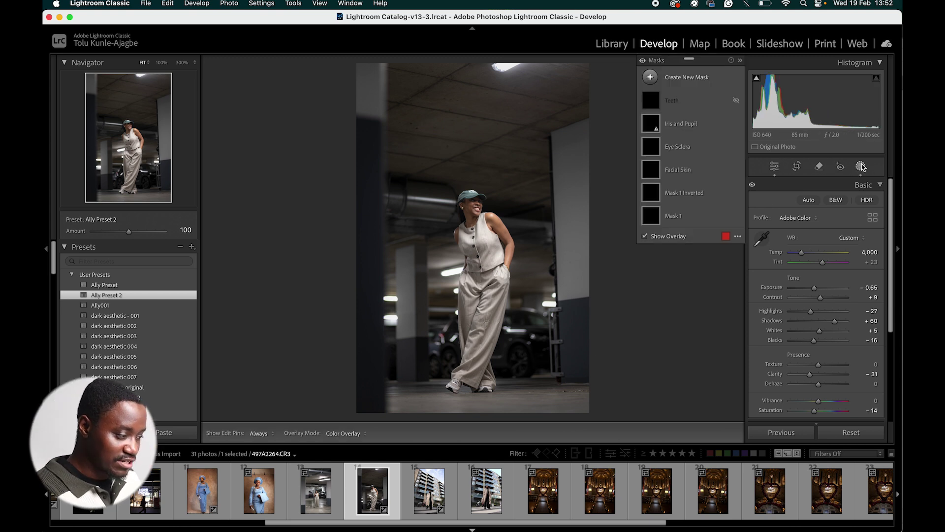
left_click(860, 166)
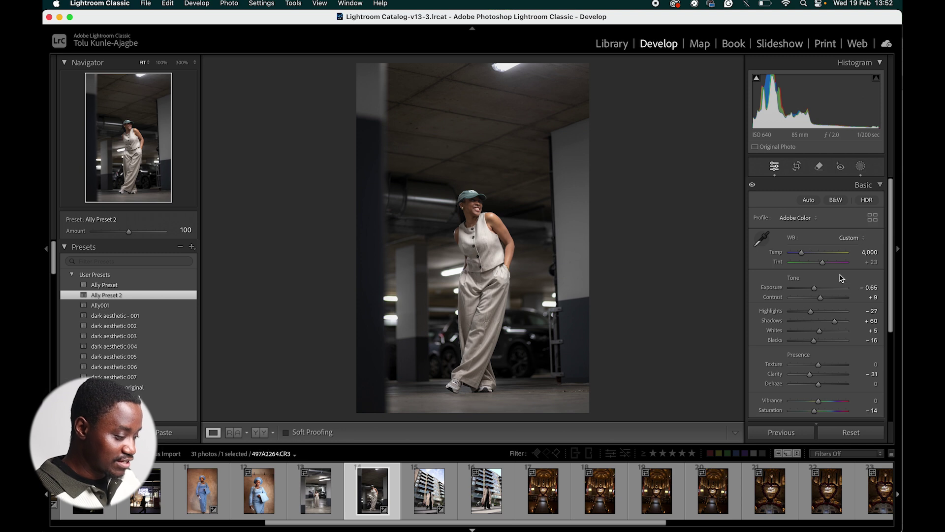
Refine the preset look on the car park photo with Exposure −0.20, Whites −23 and Blacks −25
left_click(870, 189)
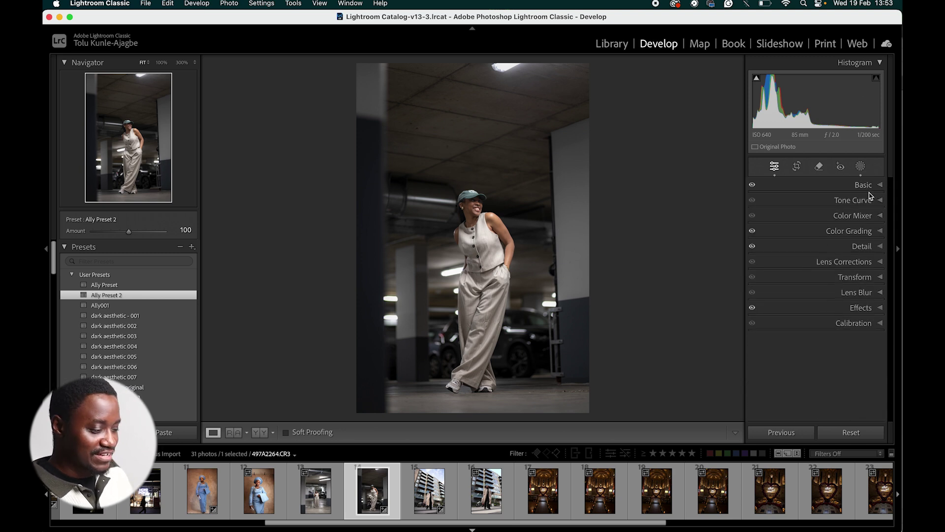
left_click(869, 190)
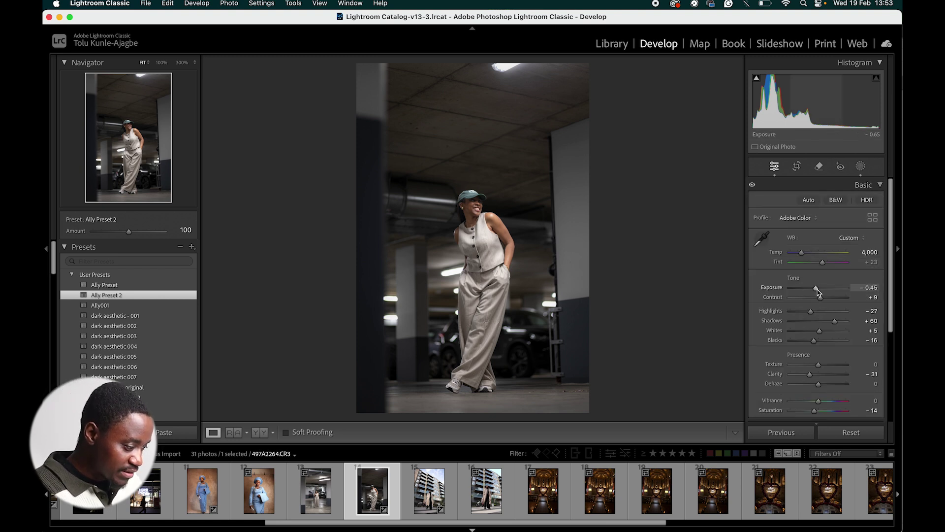
left_click_drag(818, 291, 819, 289)
left_click_drag(819, 330, 814, 344)
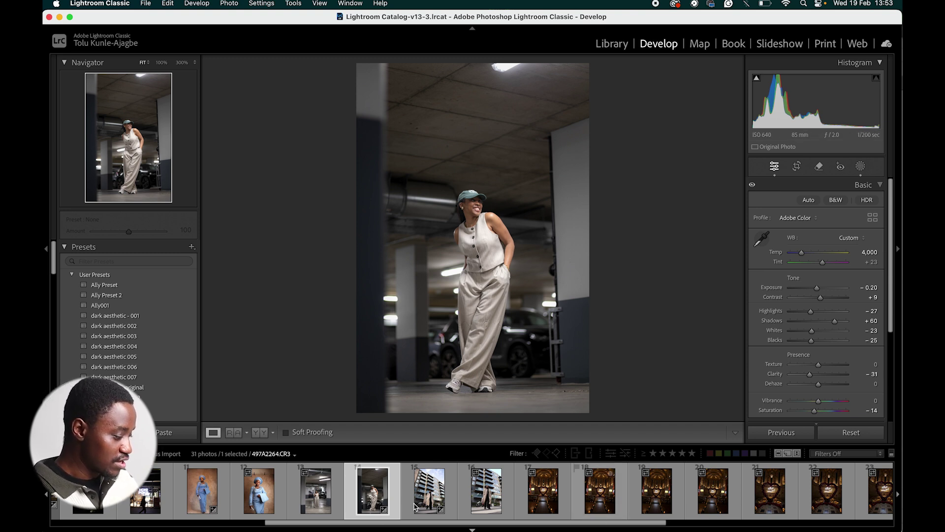
Open the export settings for car park photo 497A2264.CR3 and choose Same folder as original photo as the export location
right_click(382, 488)
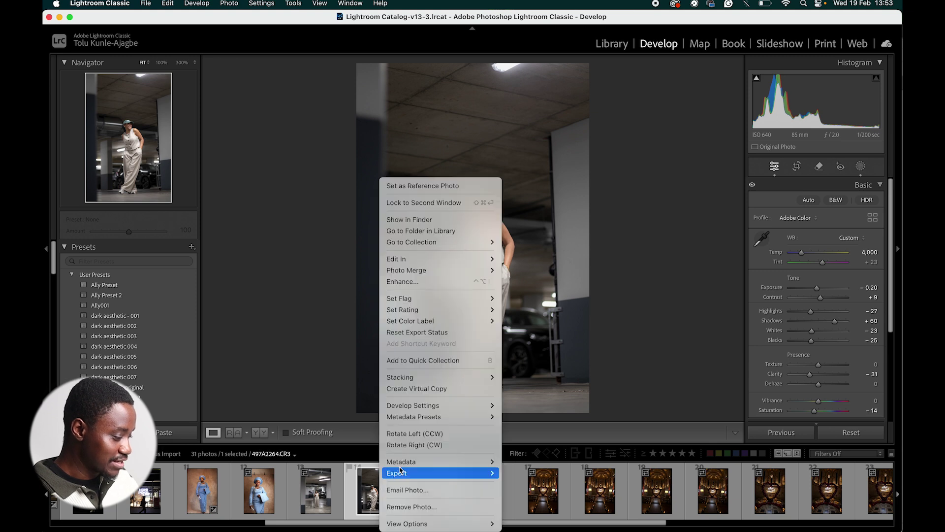
mouse_move(411, 472)
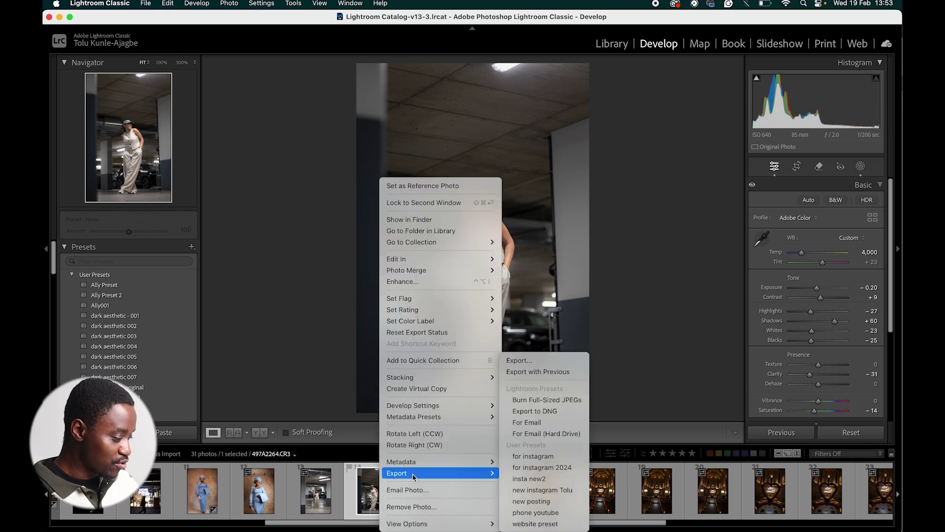
left_click(568, 364)
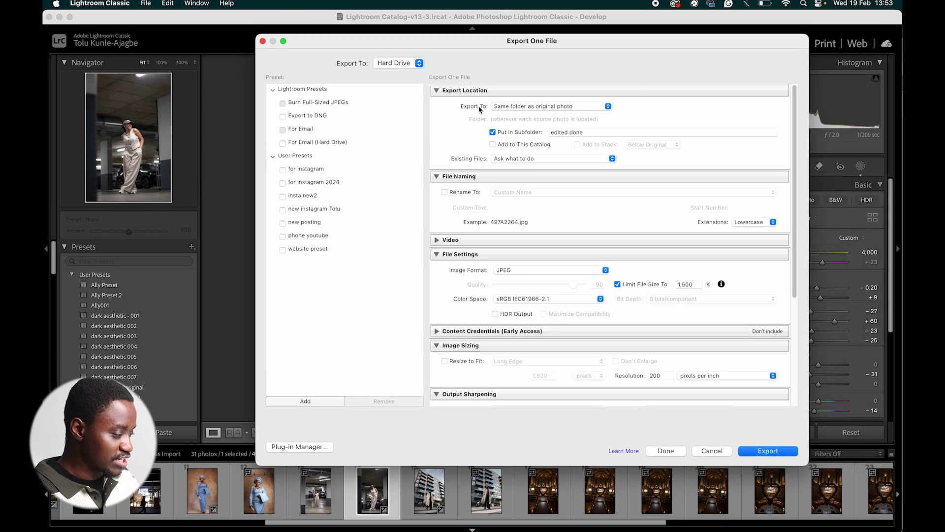
left_click(545, 110)
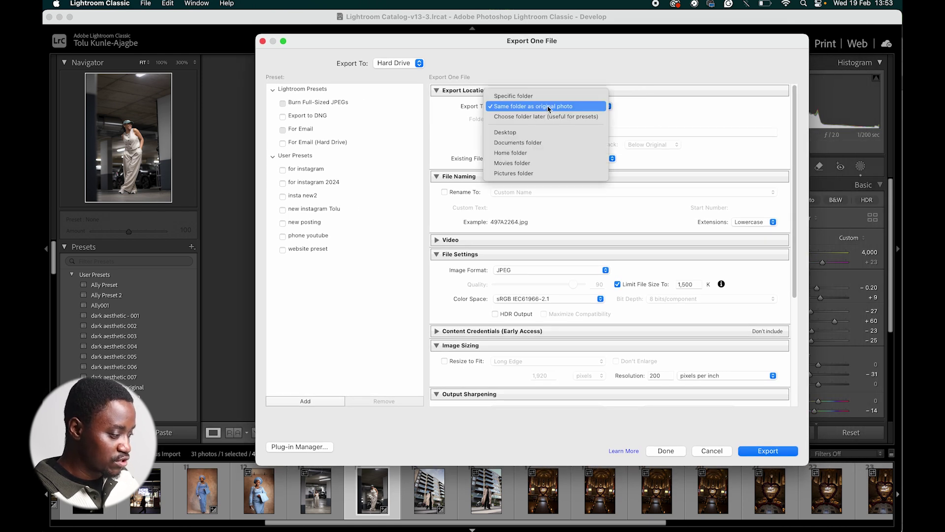
left_click(583, 100)
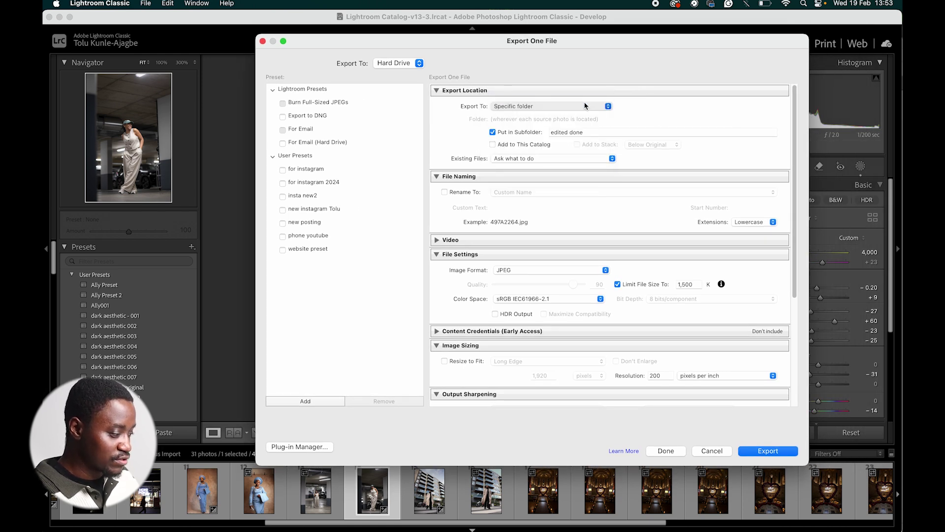
left_click(584, 109)
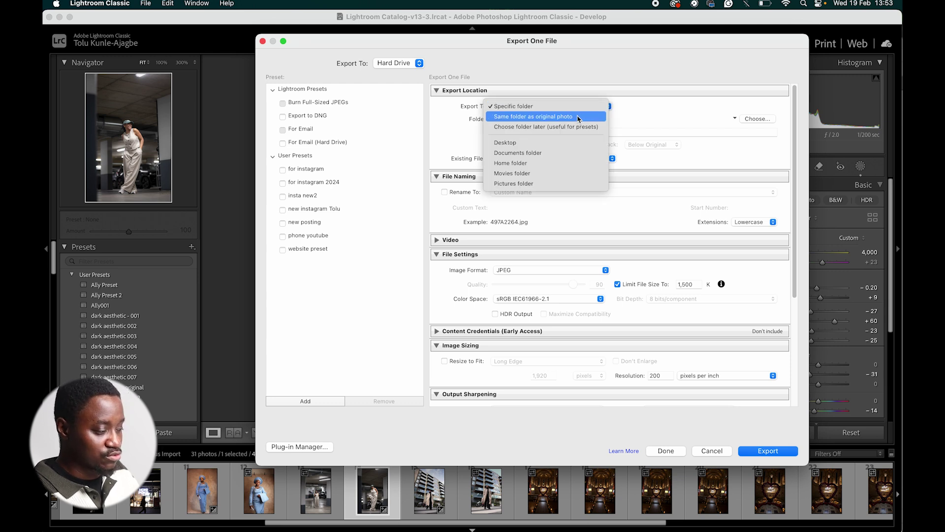
left_click(578, 118)
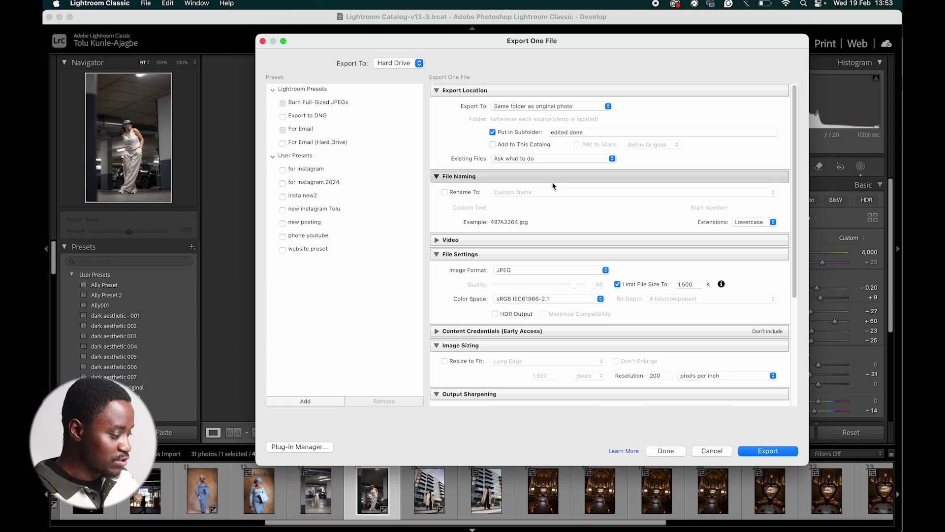
Collapse the File Naming settings and check the Video export options
left_click(512, 183)
left_click(459, 196)
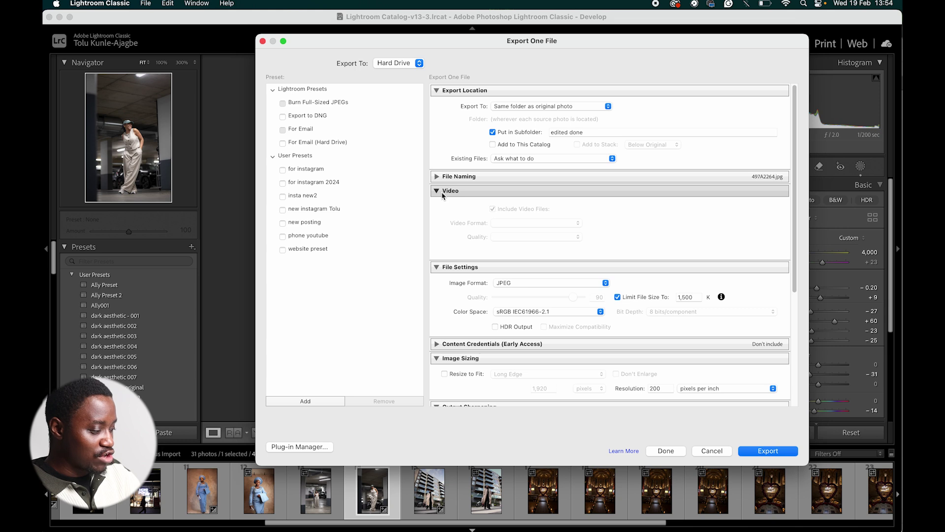
left_click(443, 192)
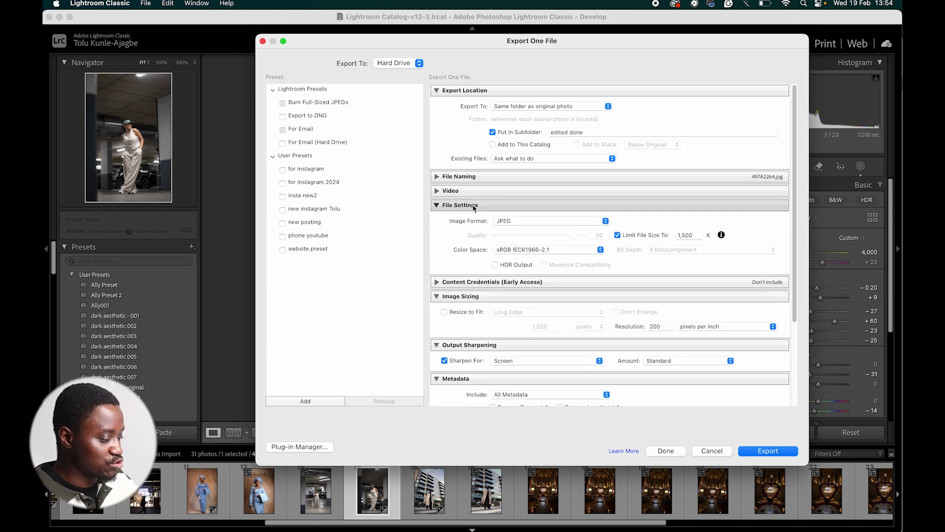
Review the image formats, remove the file size limit from the JPEG export and select the sRGB IEC61966-2.1 color space
left_click(514, 225)
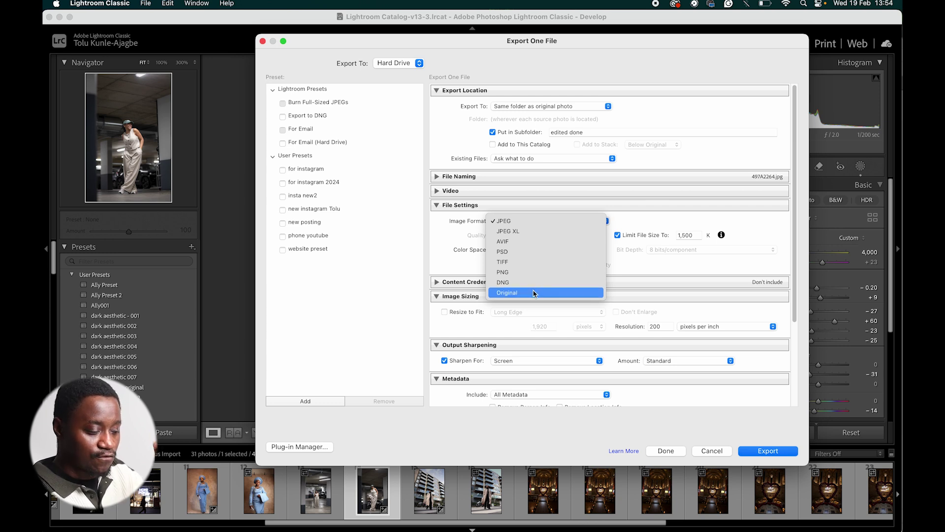
left_click(684, 262)
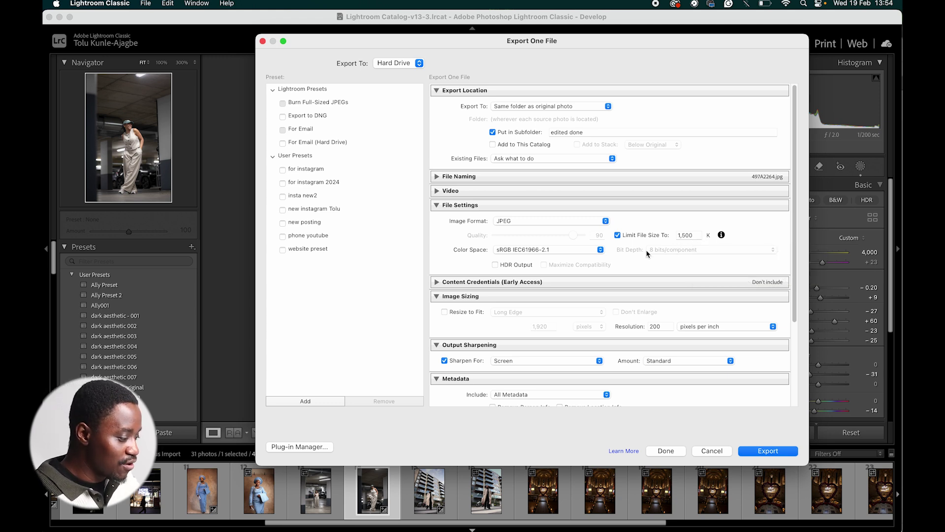
left_click(617, 236)
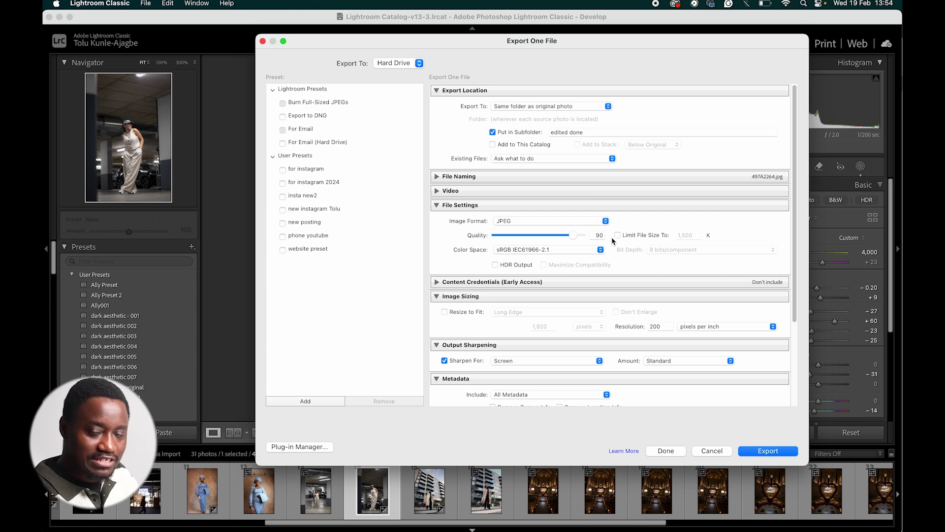
left_click(589, 250)
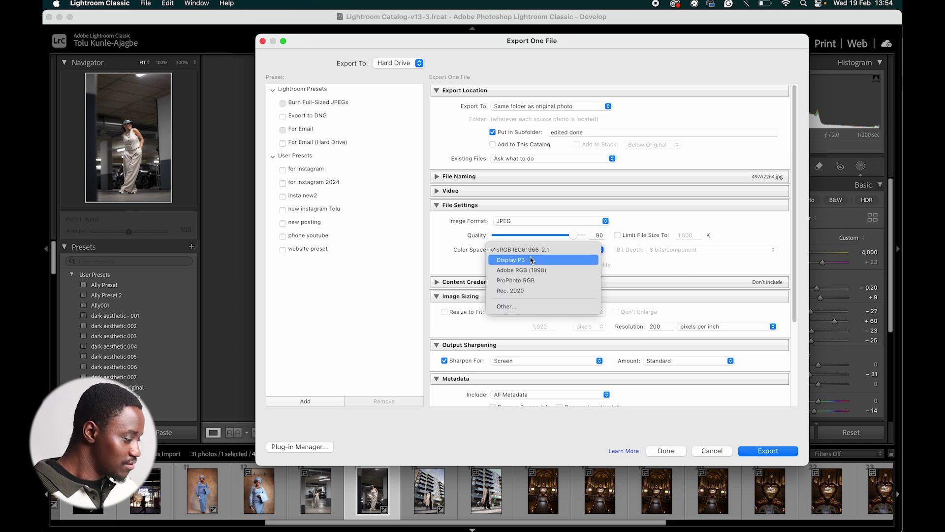
left_click(520, 252)
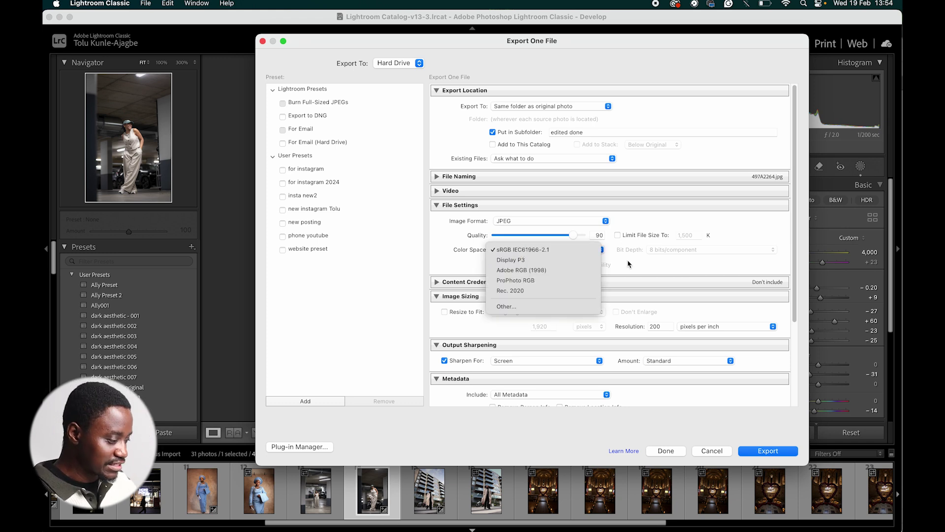
left_click(552, 210)
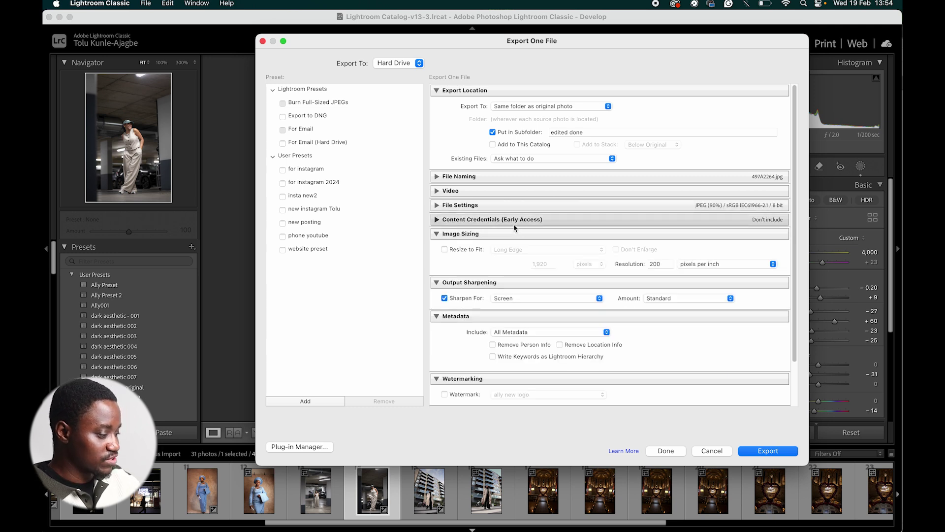
Try Attach and publish to cloud for the Content Credentials, and set them back to Don't include
left_click(517, 222)
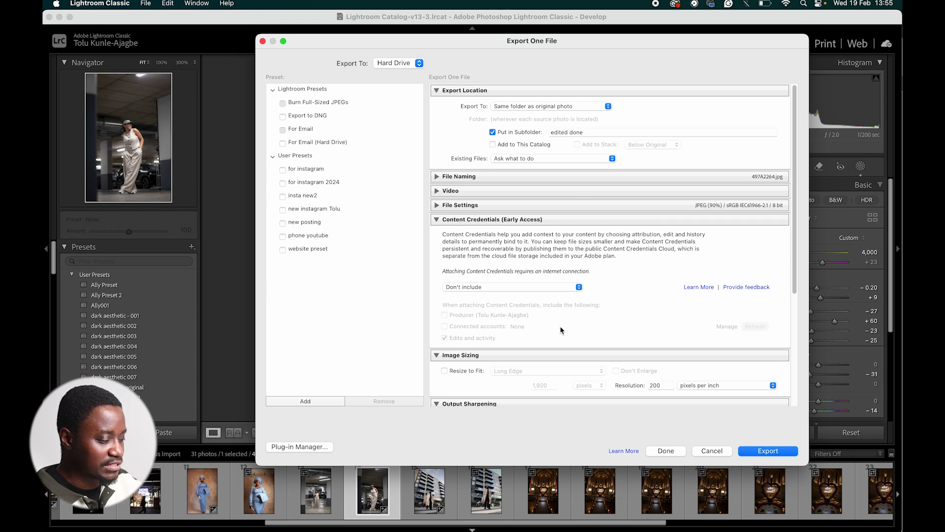
left_click(562, 291)
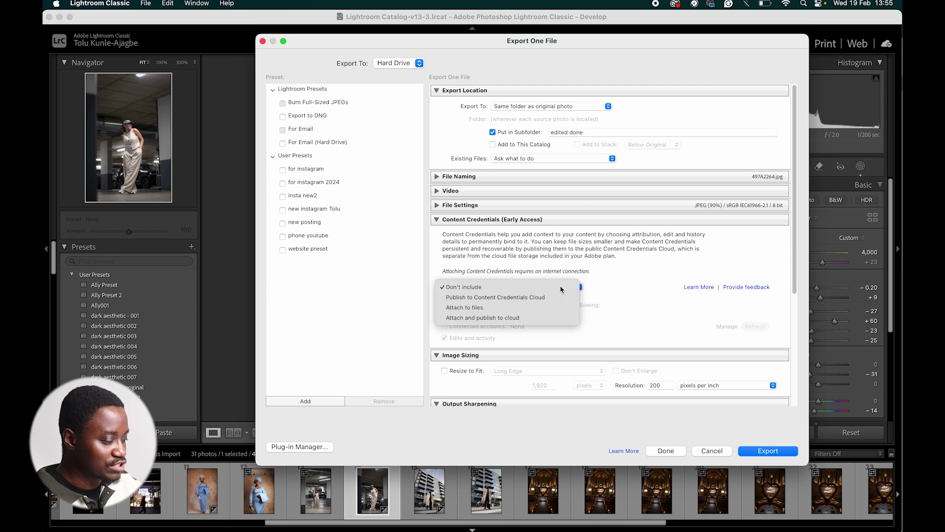
left_click(559, 296)
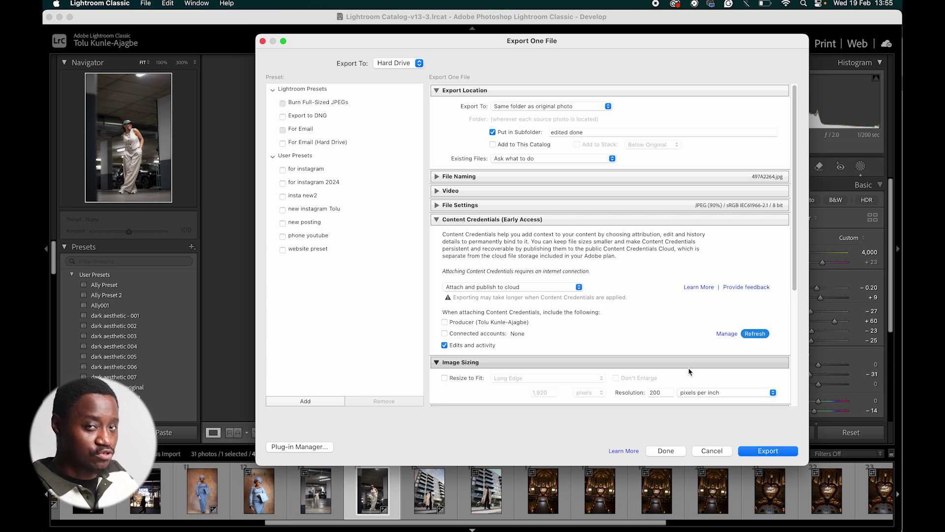
left_click(579, 287)
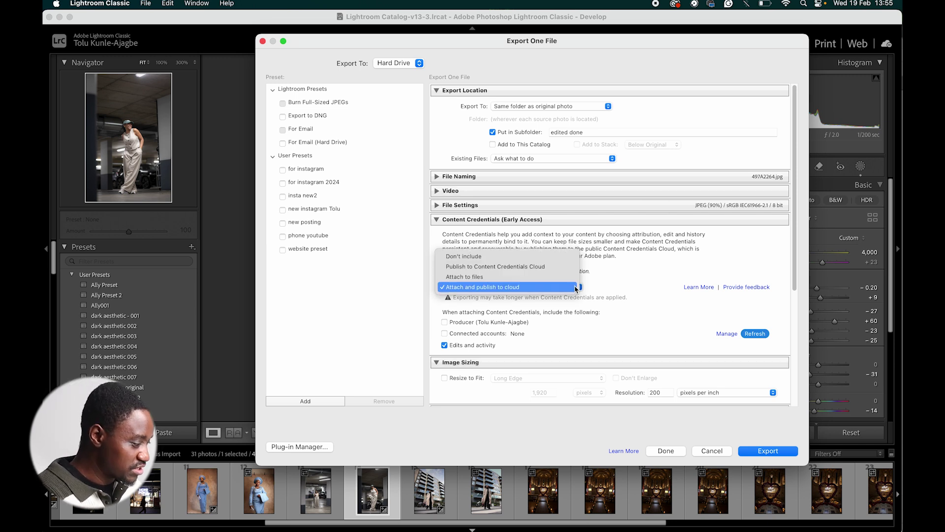
left_click(563, 256)
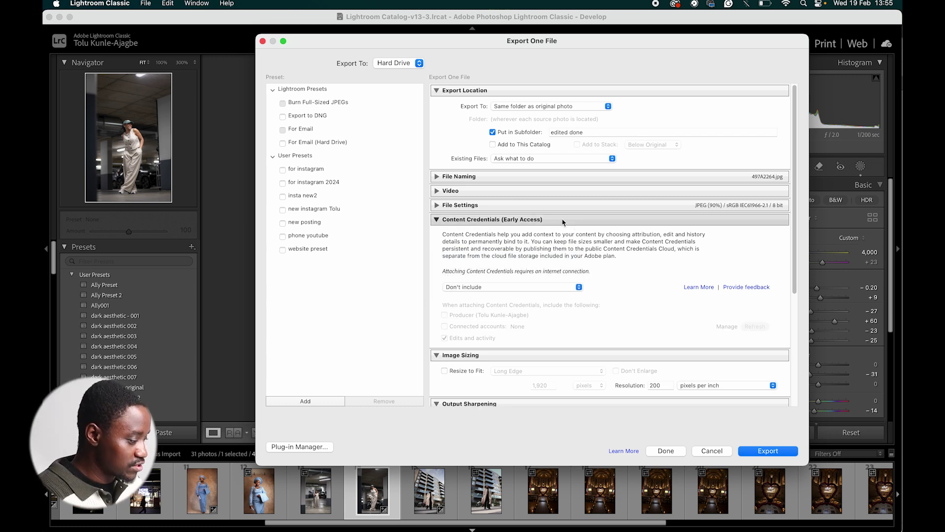
left_click(579, 220)
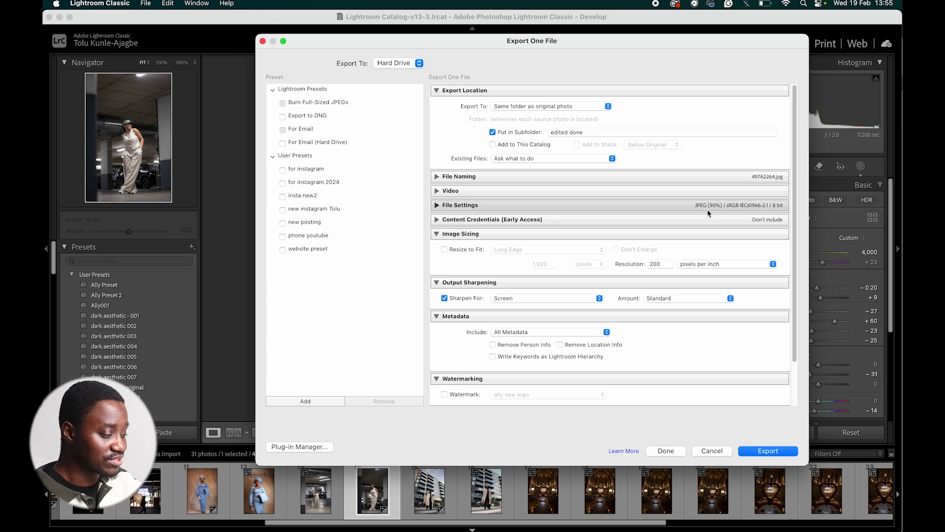
Check the export resolution under Image Sizing and the media choices for output sharpening
double_click(666, 266)
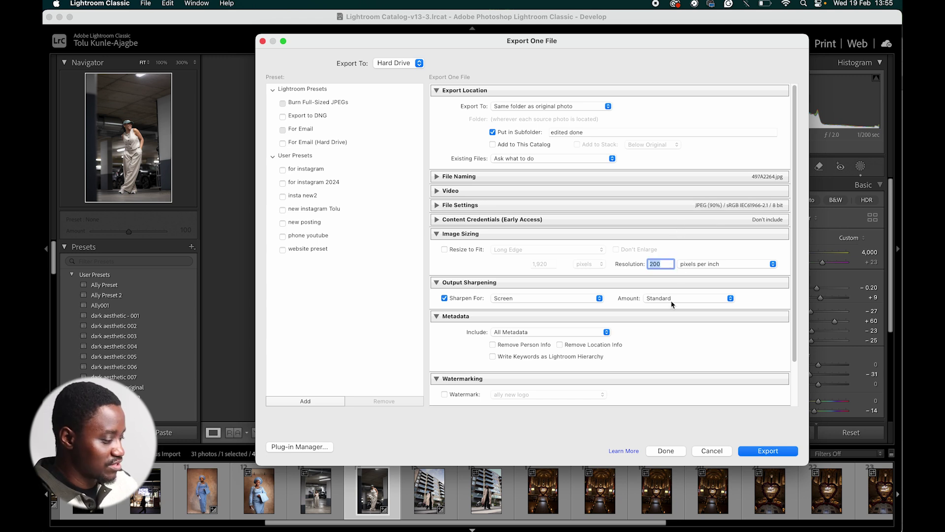
left_click(648, 235)
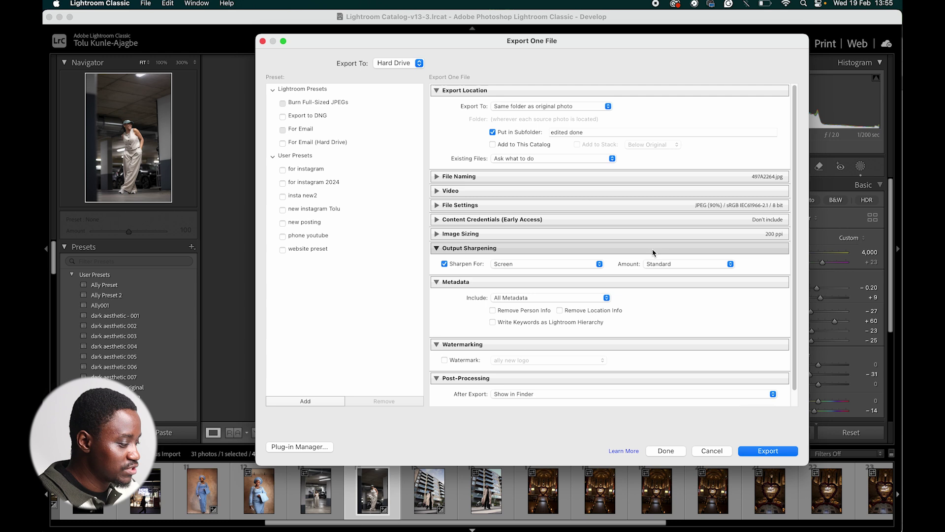
left_click(534, 265)
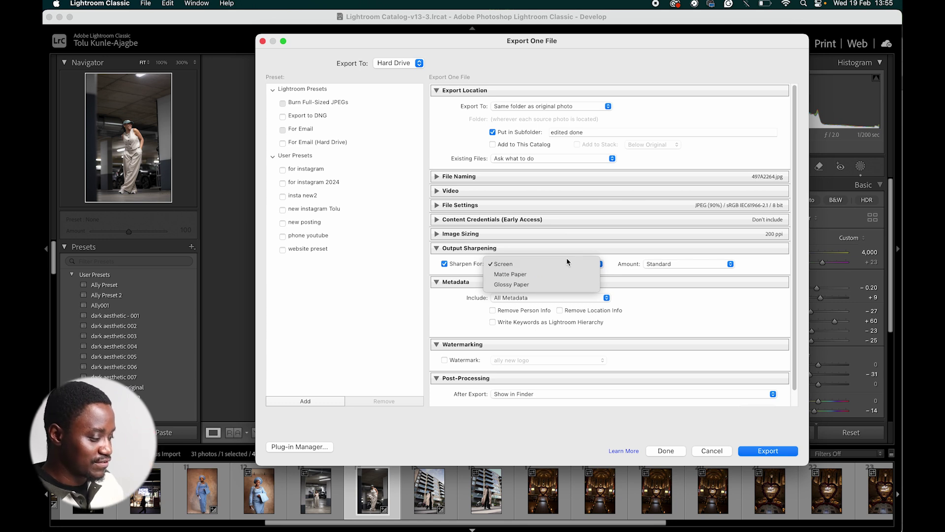
left_click(621, 255)
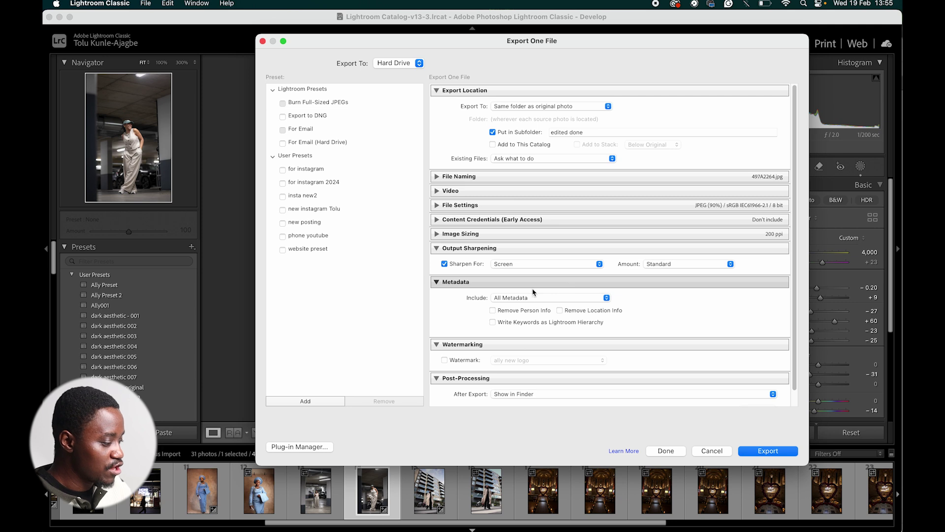
Review which metadata can be included in the exported file
left_click(556, 298)
left_click(557, 298)
left_click(558, 299)
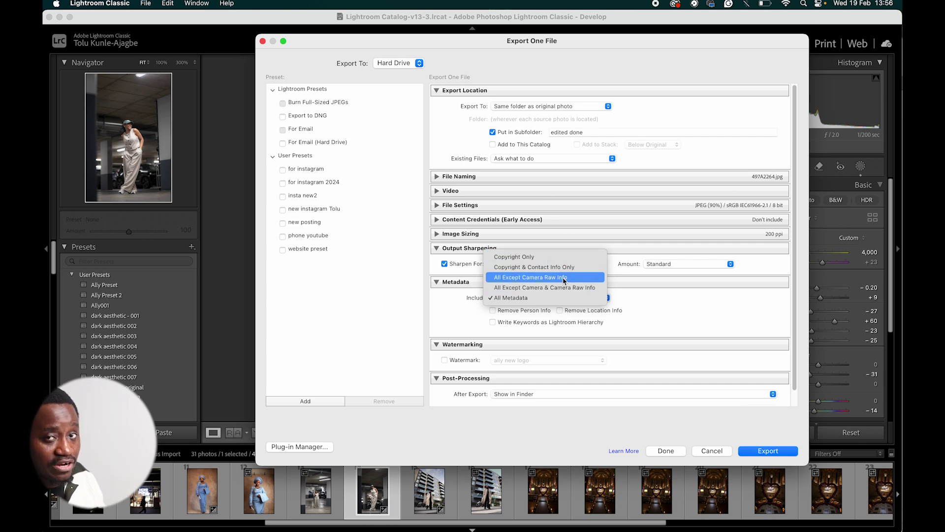
left_click(663, 284)
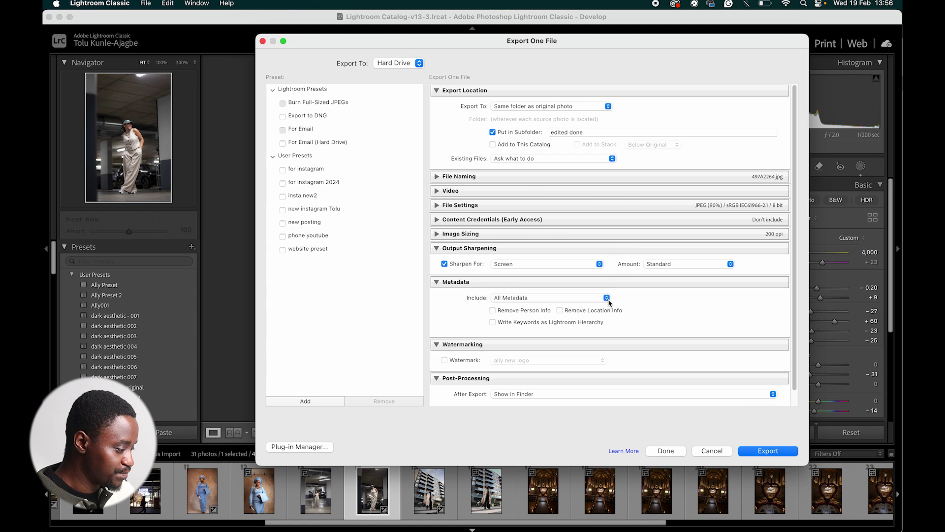
Enable the "ally new logo" watermark for the export and inspect its graphic settings in the Watermark Editor without changing them
left_click(476, 362)
left_click(498, 363)
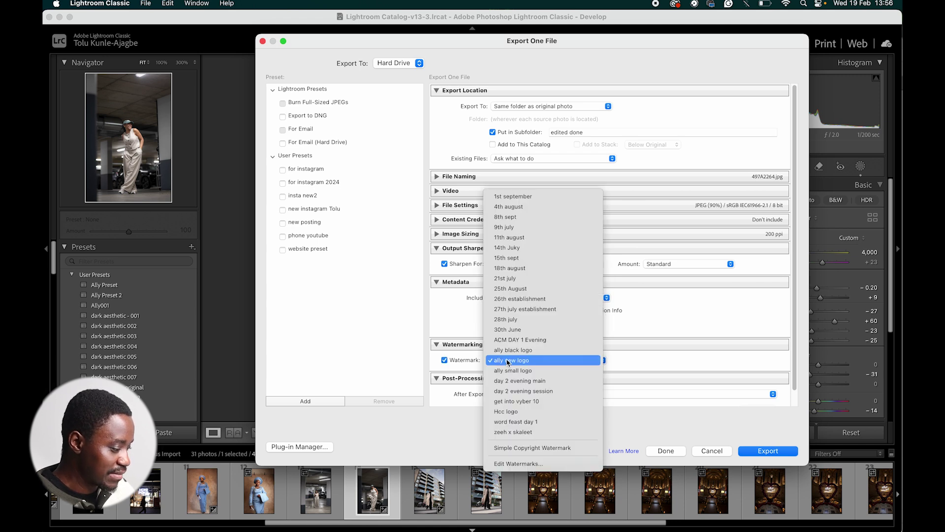
left_click(539, 464)
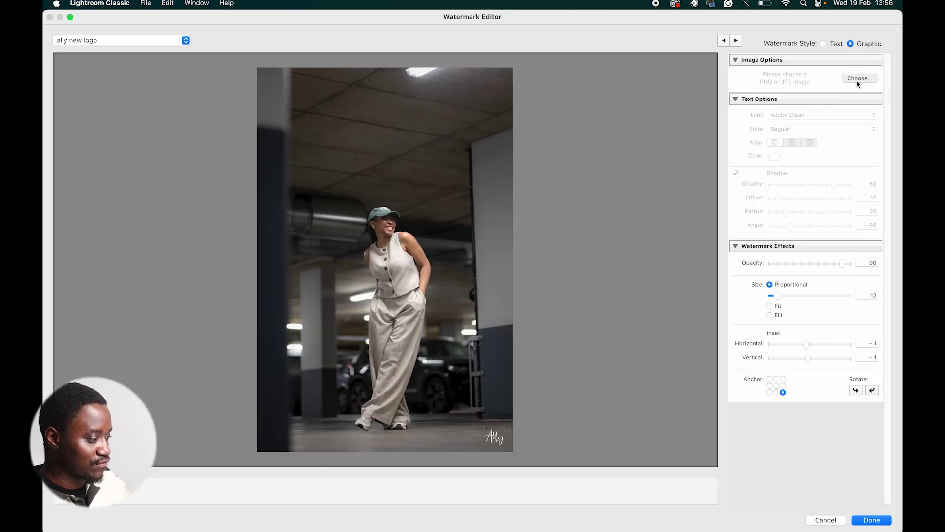
left_click(848, 80)
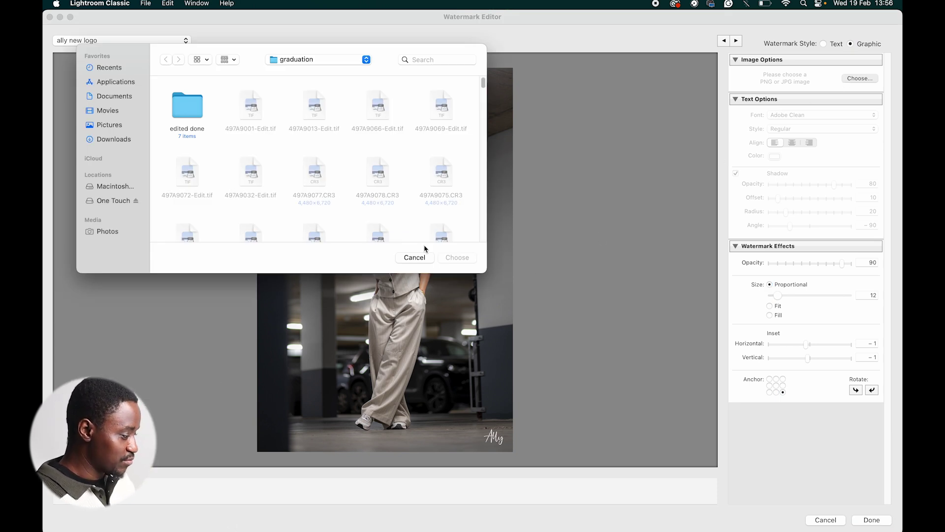
left_click(413, 257)
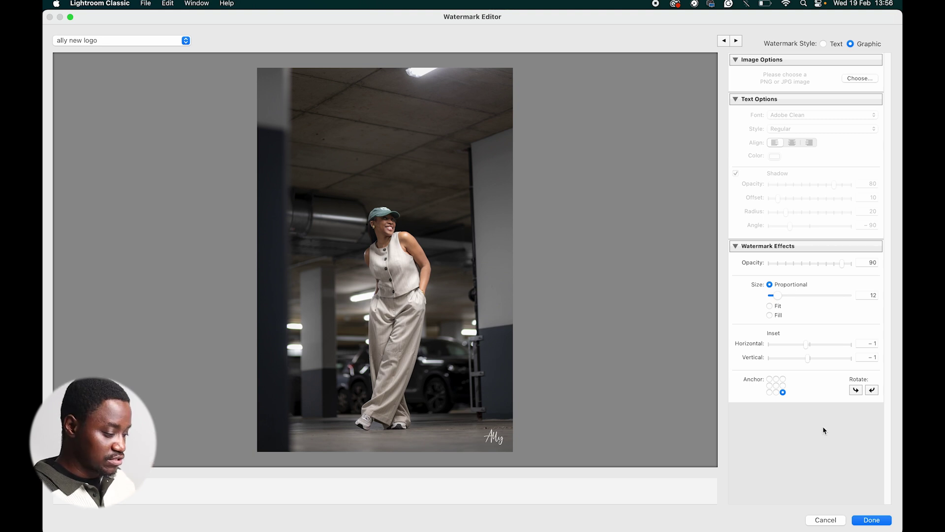
left_click(832, 520)
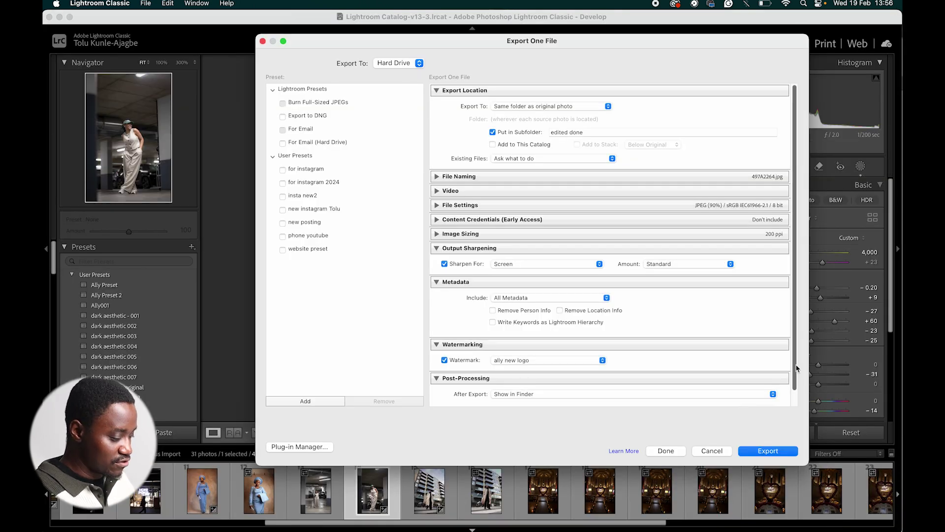
Review the post-processing actions and select Show in Finder as the action after export
scroll(796, 368, "down", 2)
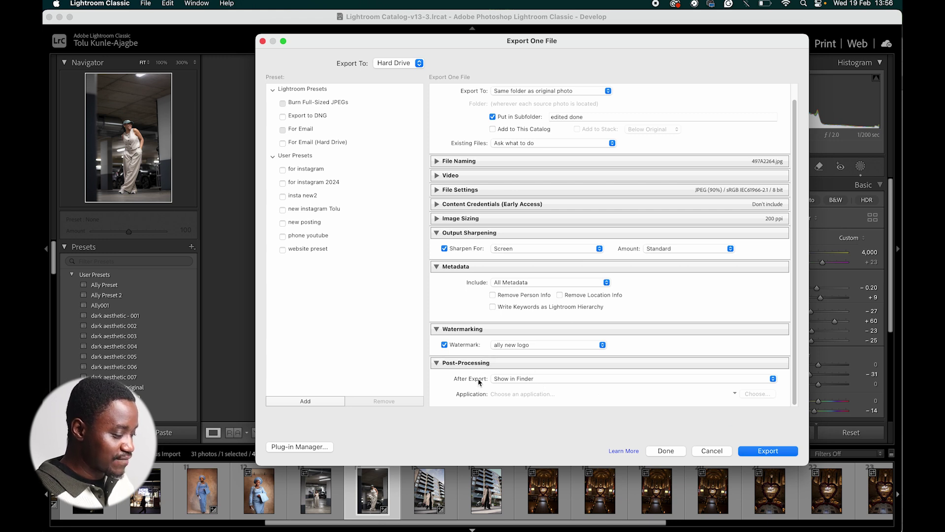
left_click(522, 380)
left_click(523, 380)
left_click(525, 381)
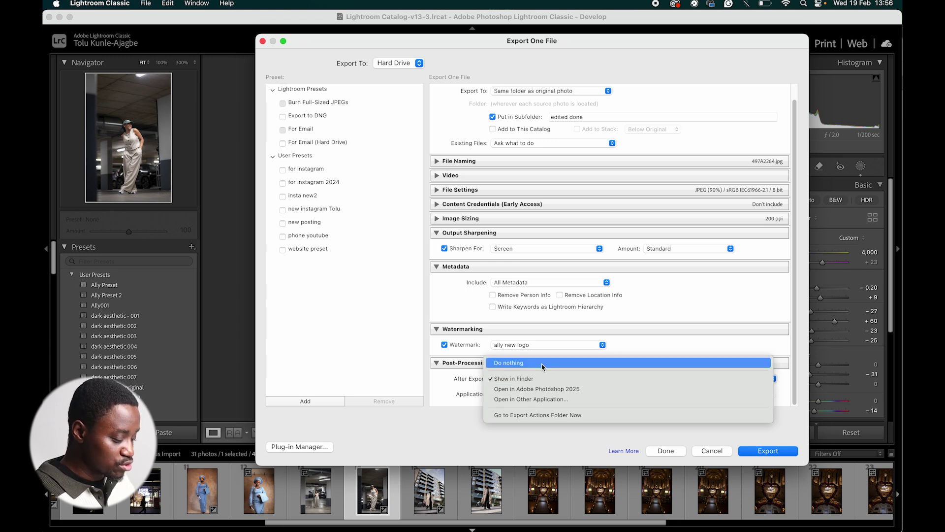
left_click(529, 381)
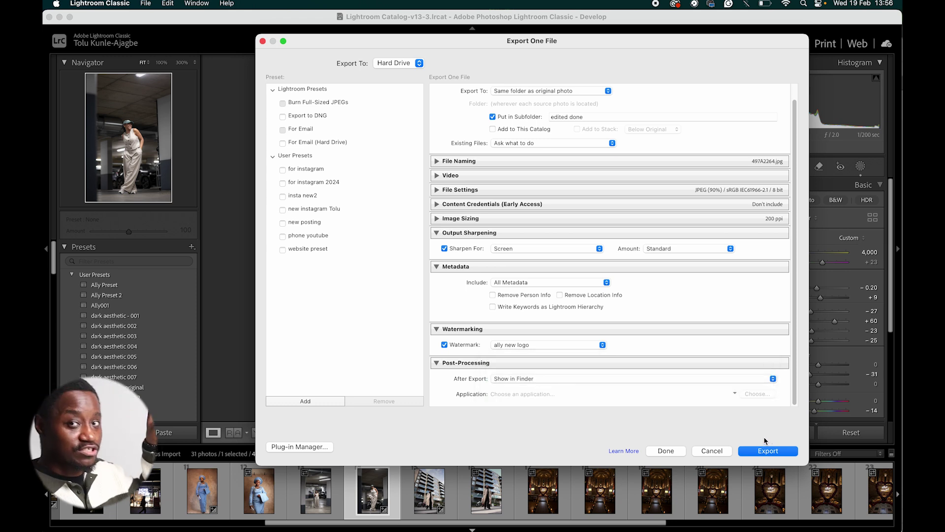
Export the car park photo with the configured settings, check the exported JPEG in Finder's edited done folder and return to Lightroom Classic
left_click(773, 450)
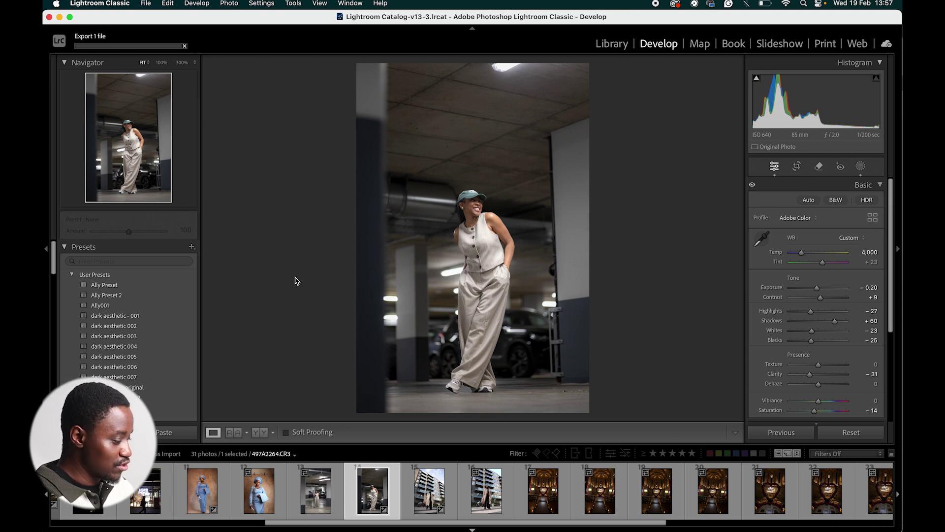
left_click(423, 505)
key("super+Tab")
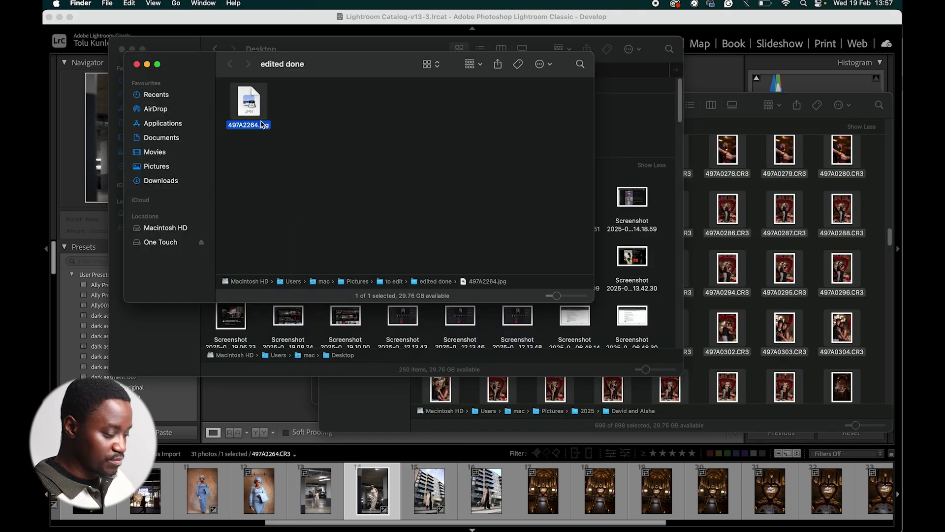
left_click(312, 410)
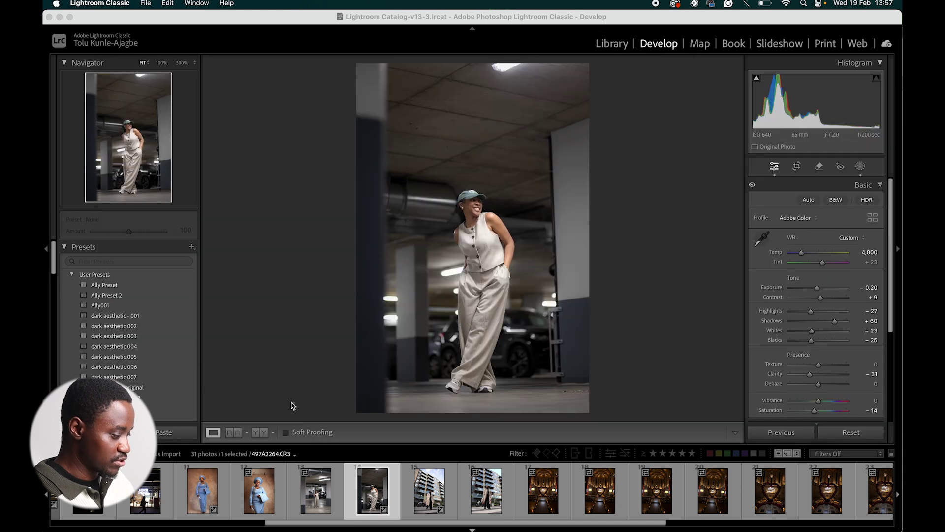
Open photo 17, the chapel interior with the heart display, and straighten it automatically with the Crop tool
left_click(542, 493)
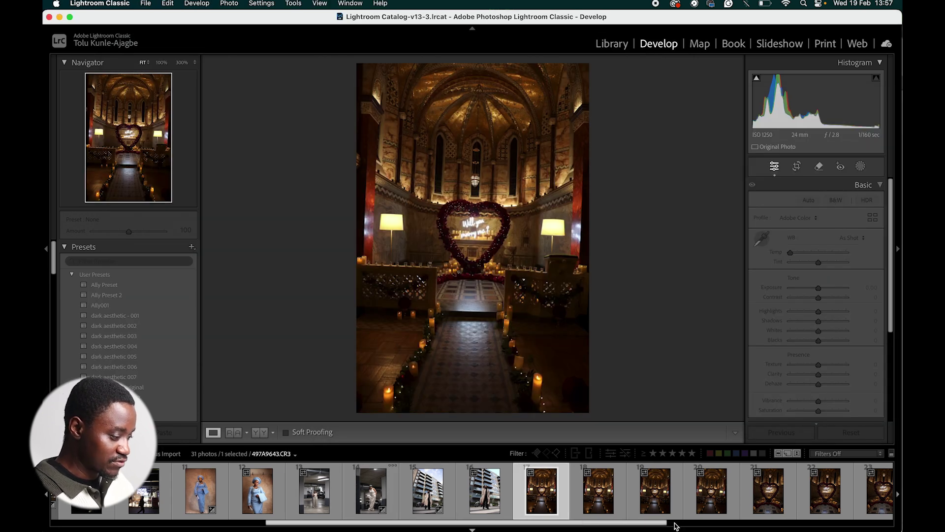
left_click_drag(671, 523, 828, 523)
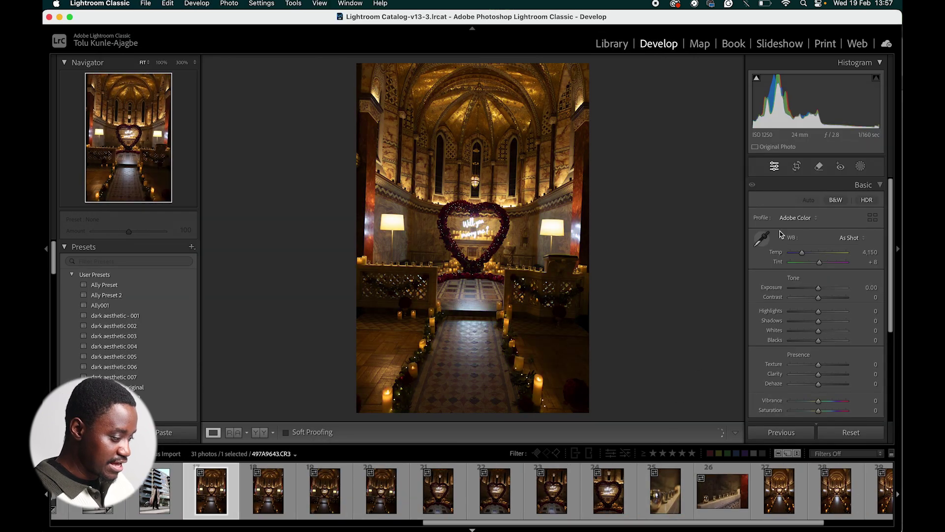
left_click(850, 186)
left_click(803, 168)
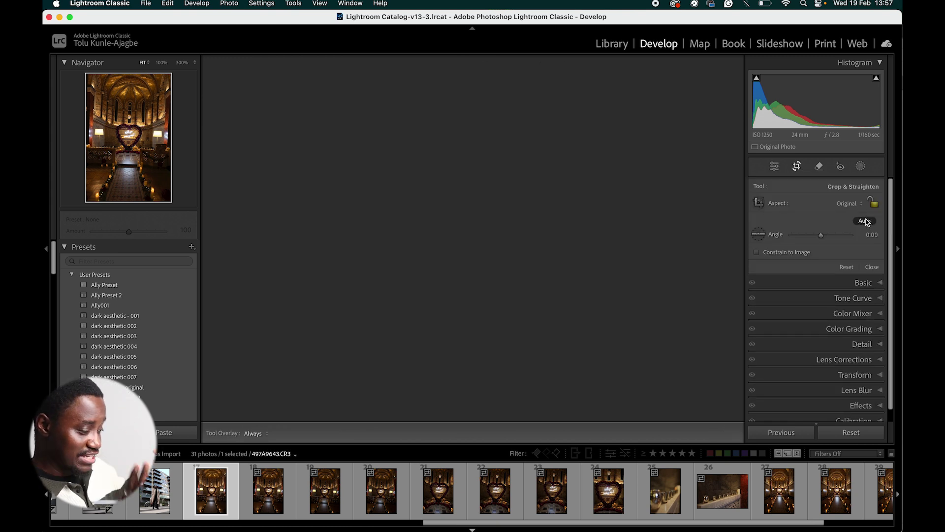
left_click(865, 221)
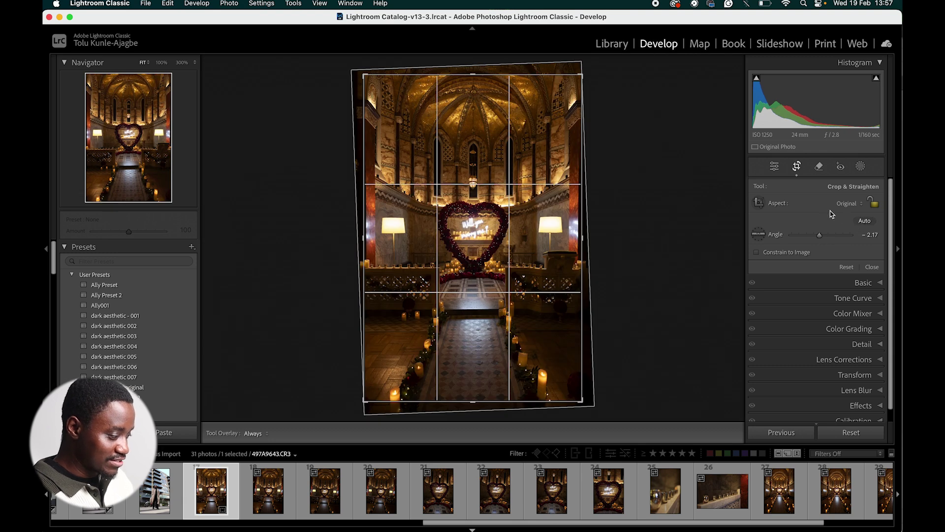
left_click(801, 167)
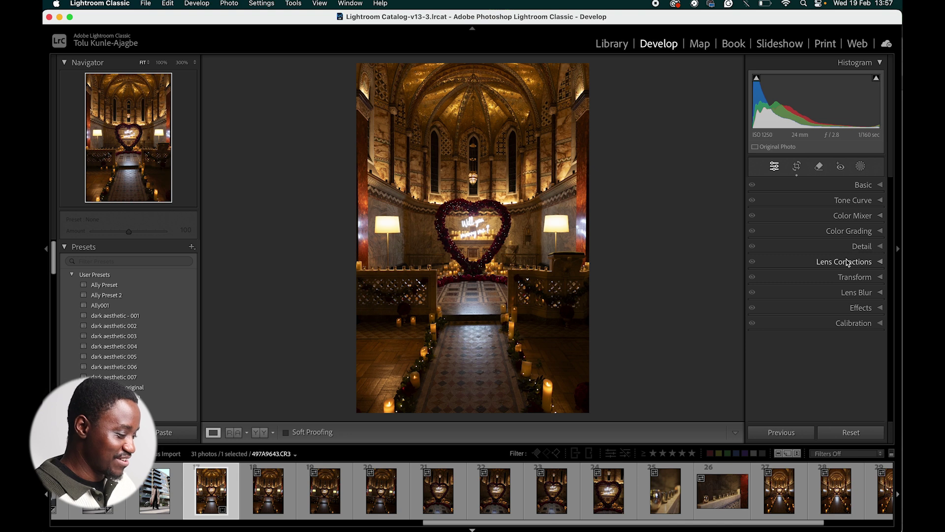
Apply the Auto Upright transform to the chapel photo to correct its perspective
left_click(843, 277)
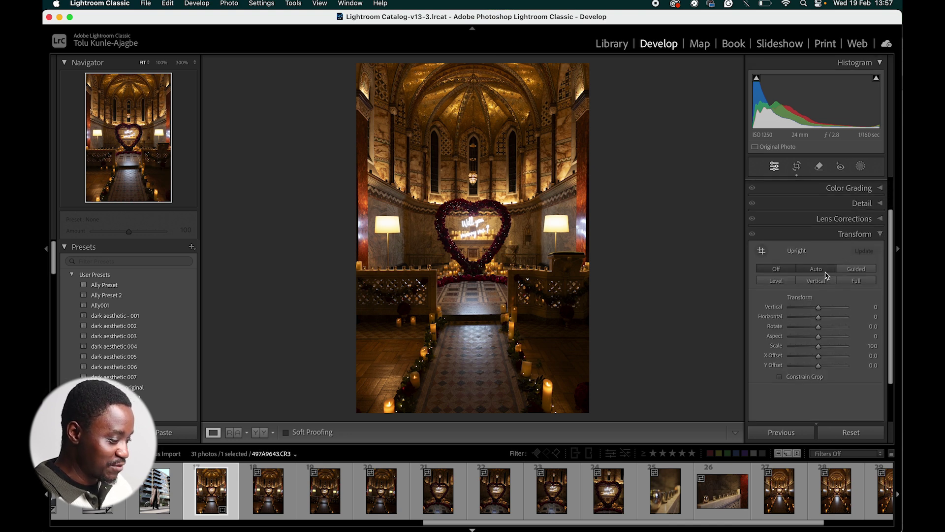
left_click(831, 270)
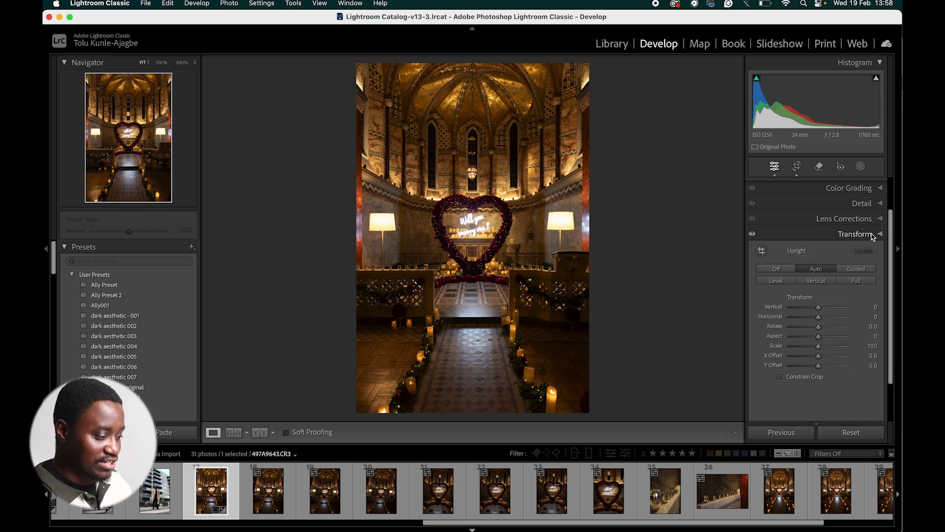
left_click(872, 234)
Set the chapel photo's Exposure to +0.25, Highlights to −29, Shadows to +32, Whites to +38 and Blacks to −39
left_click(874, 186)
left_click_drag(819, 321, 807, 341)
left_click_drag(819, 288, 823, 295)
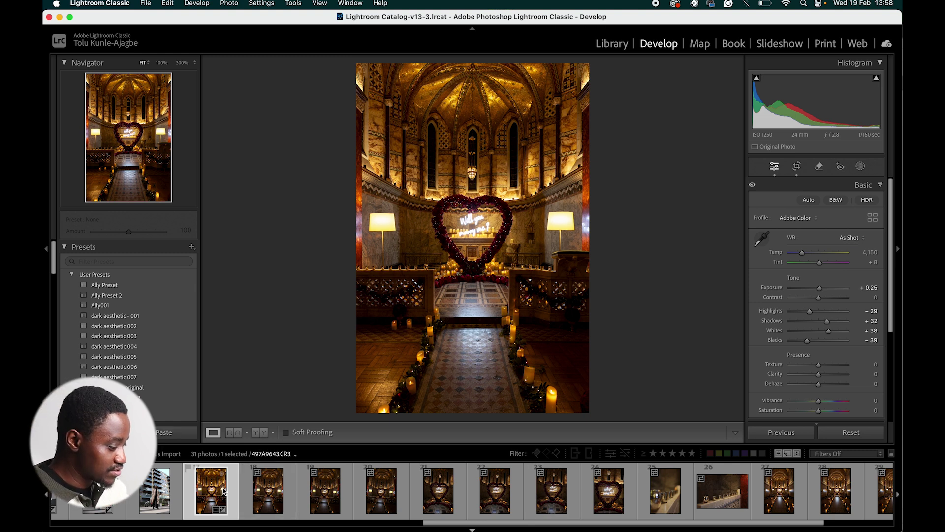
Synchronize photo 17's develop settings across photos 17 to 23, leaving out Transform, Remove and Masking
left_click(561, 498, "shift")
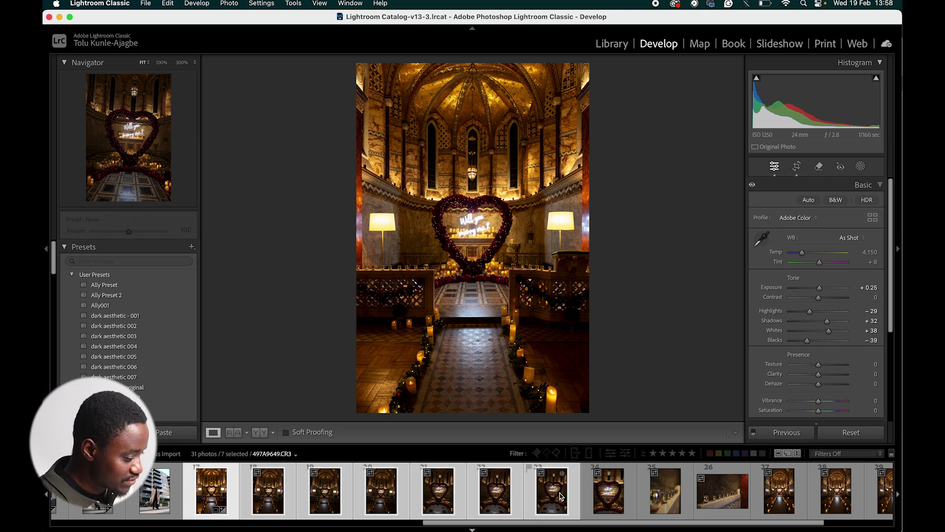
left_click(788, 433)
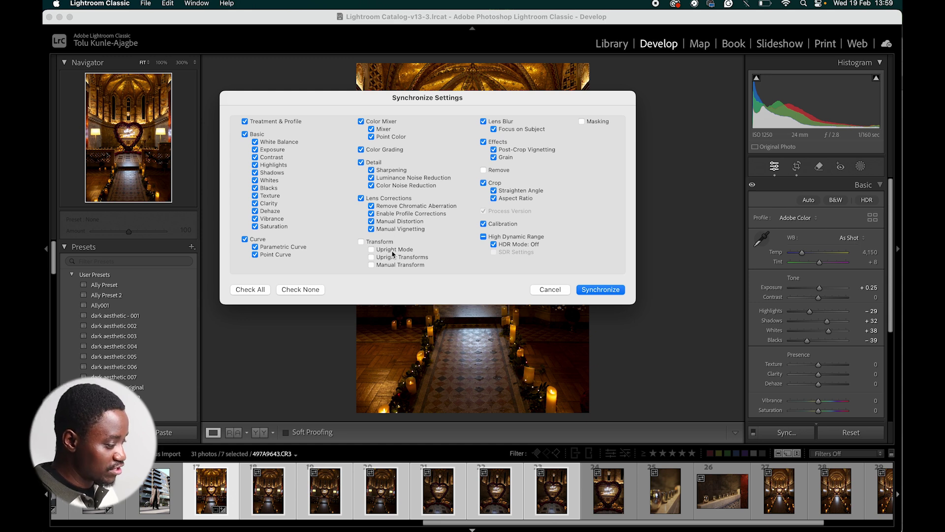
left_click(617, 290)
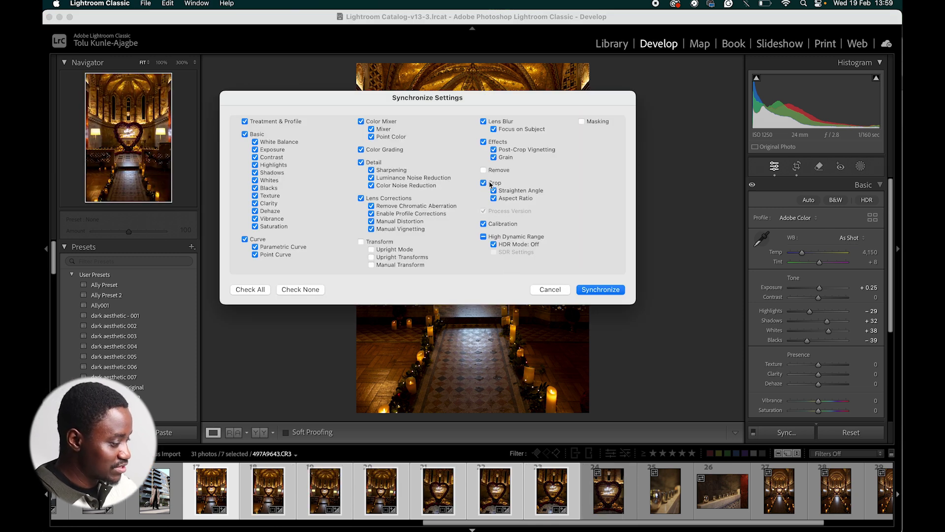
left_click(550, 289)
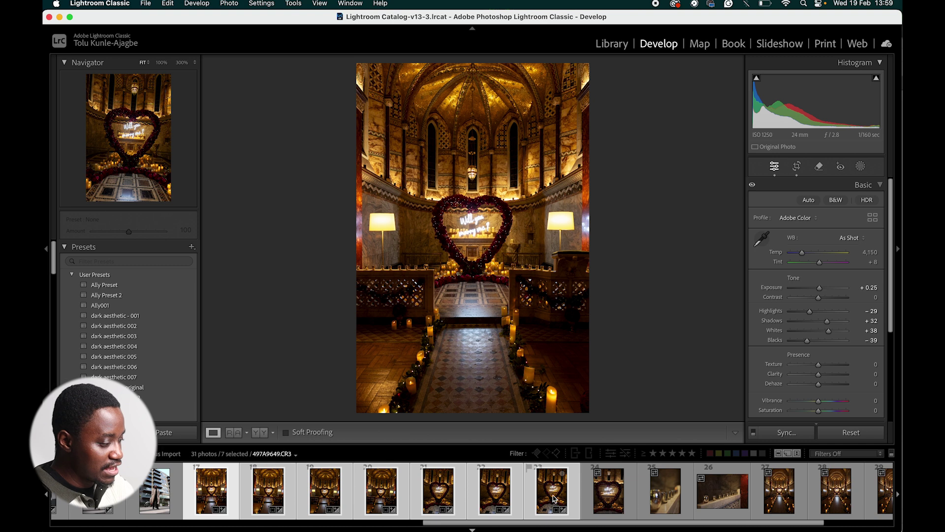
Export the seven selected chapel photos using the previous export settings
right_click(554, 499)
mouse_move(567, 473)
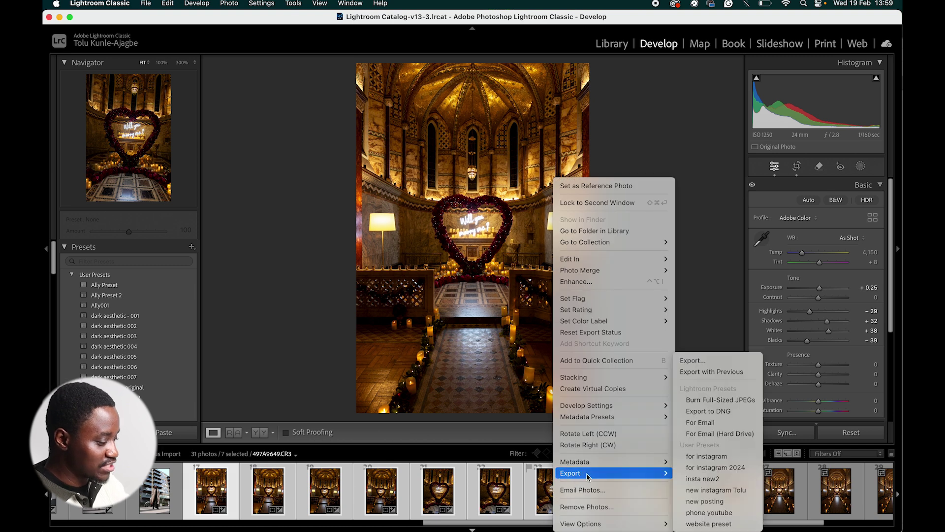
left_click(738, 376)
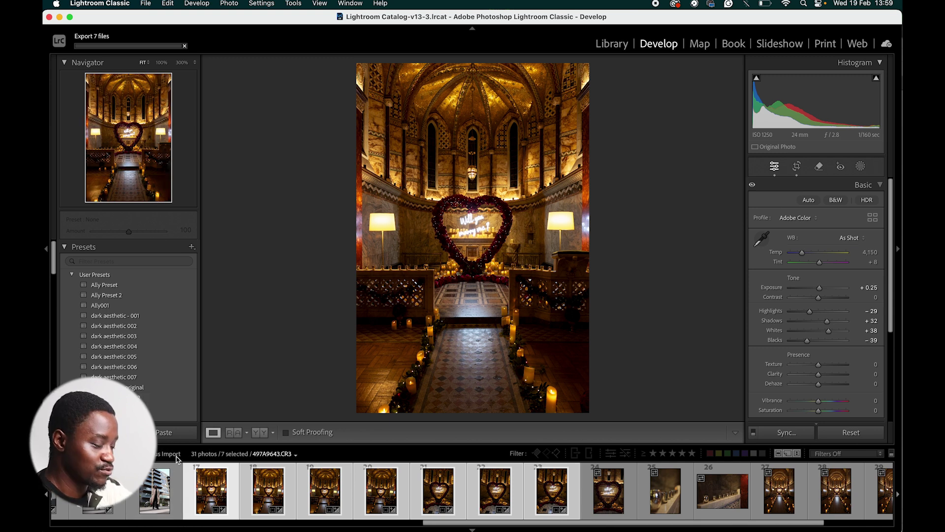
Review the synchronized photos and straighten photo 19 automatically with the Crop tool
left_click(275, 493)
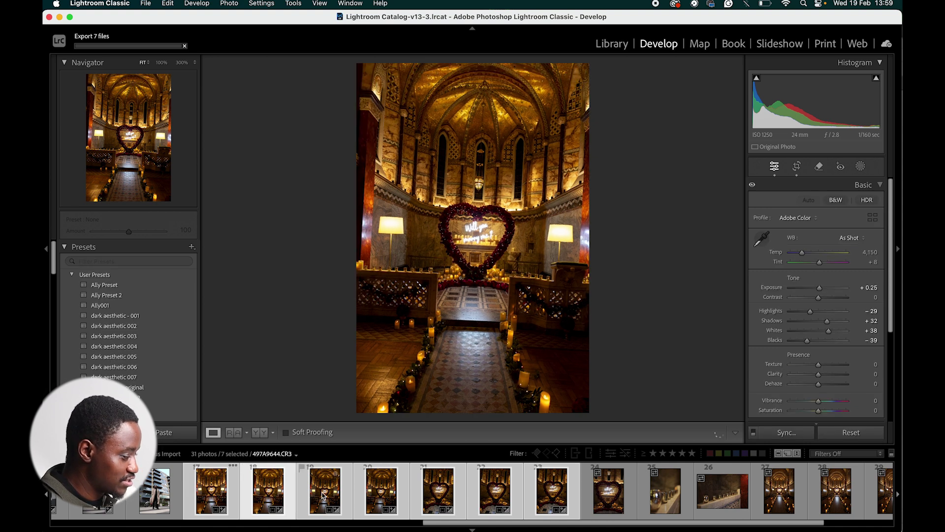
left_click(347, 496)
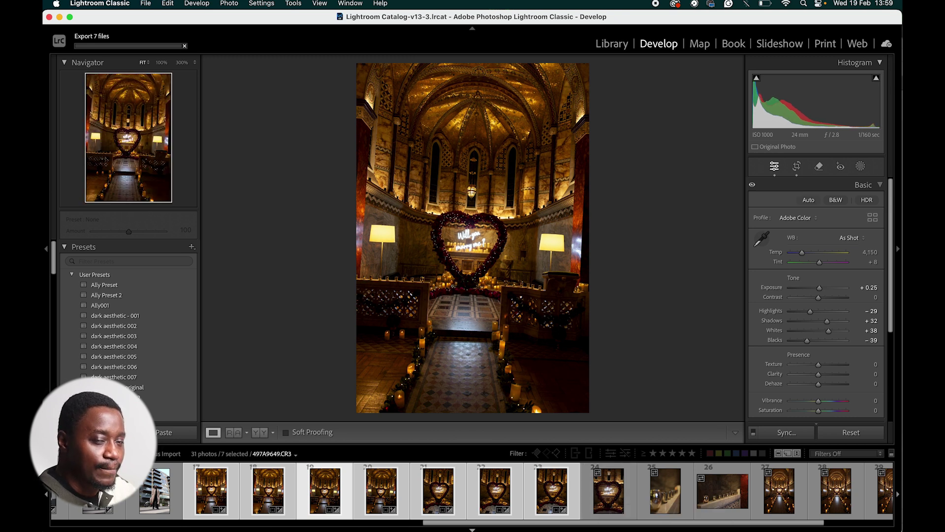
key("r")
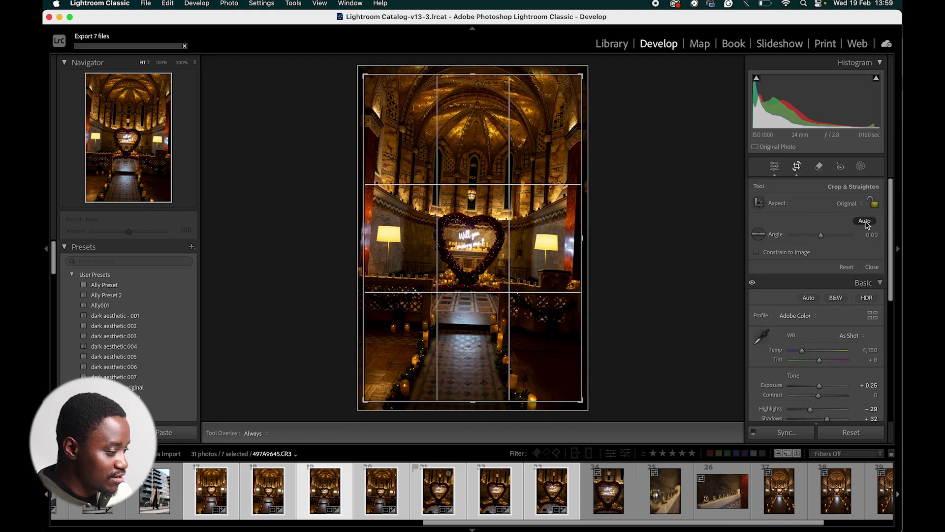
left_click(867, 224)
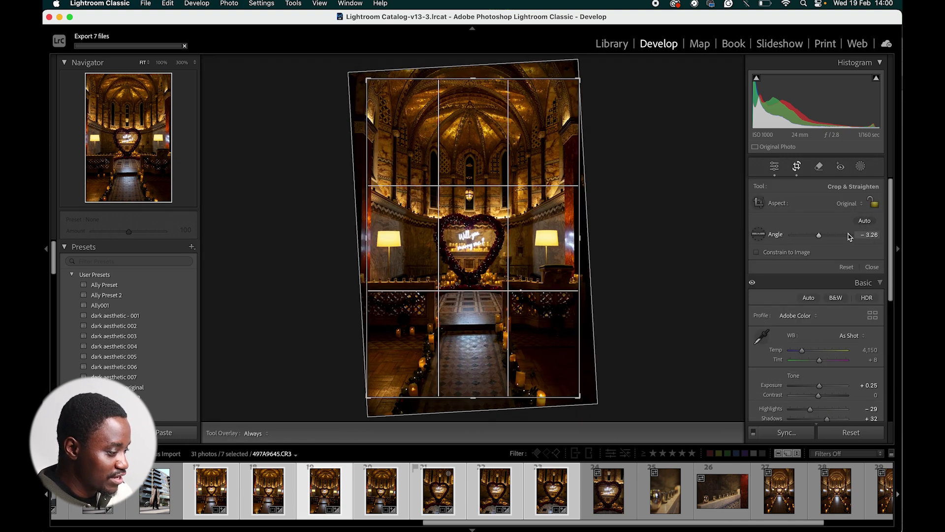
key("Return")
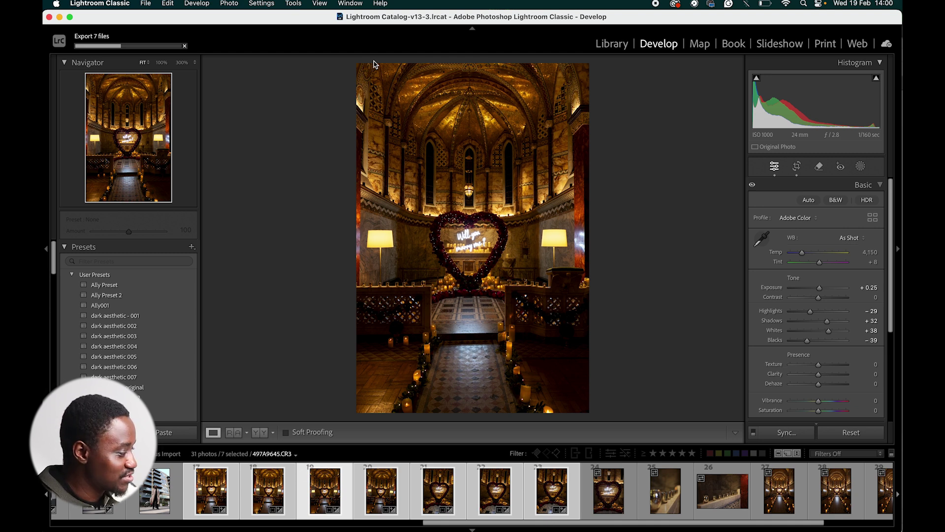
Switch to Finder to view the exported files
key("super+Tab")
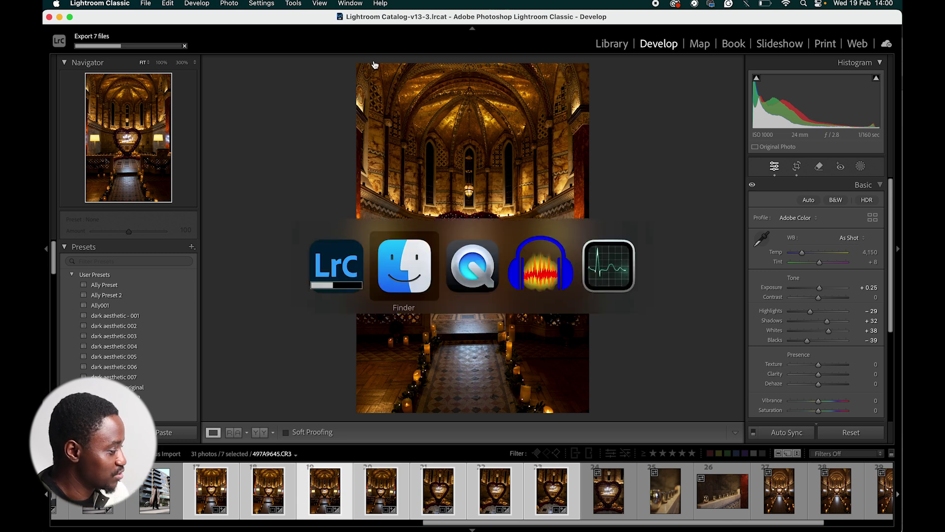